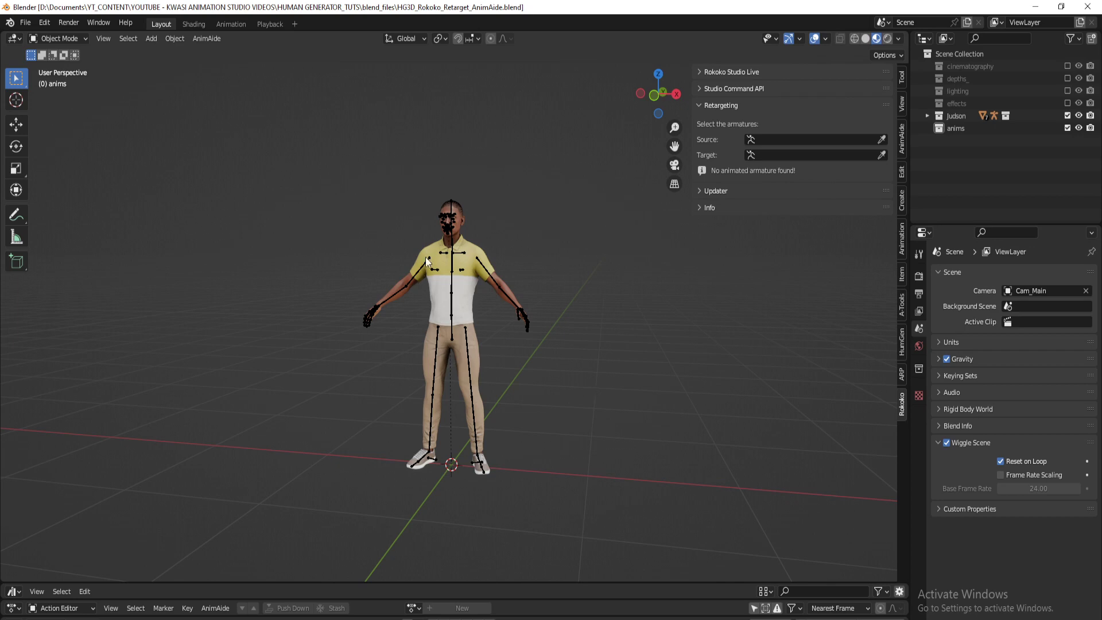
Select the HG_Judson character armature and save the blend file
click(519, 320)
middle_drag(518, 323, 542, 357)
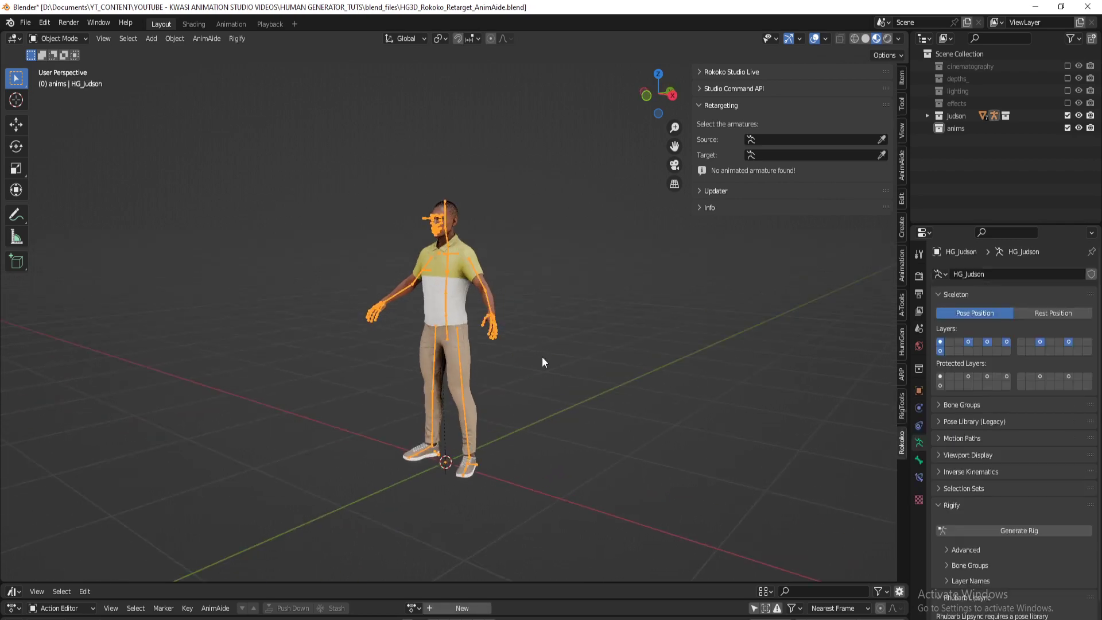
scroll(542, 357, up, 8)
scroll(501, 273, down, 10)
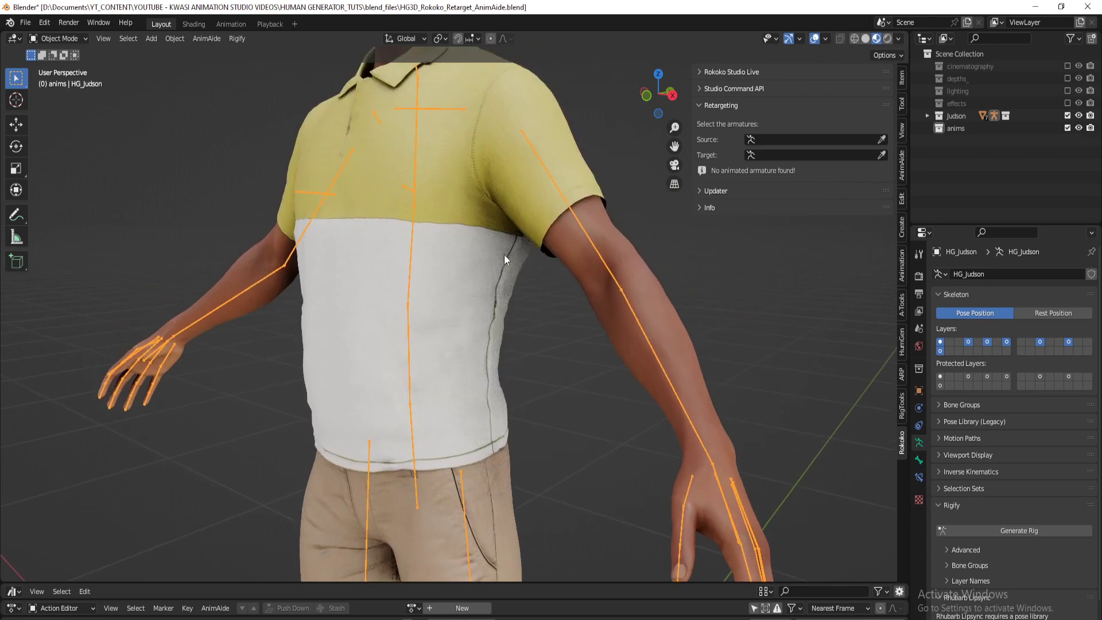
key(ctrl+s)
scroll(493, 333, down, 2)
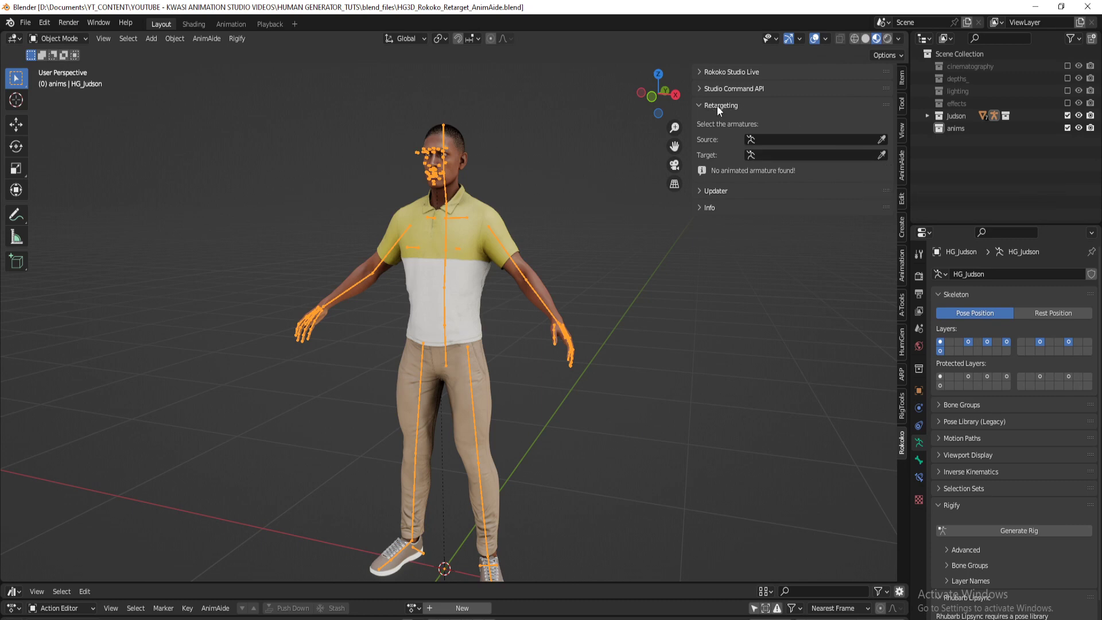
click(701, 74)
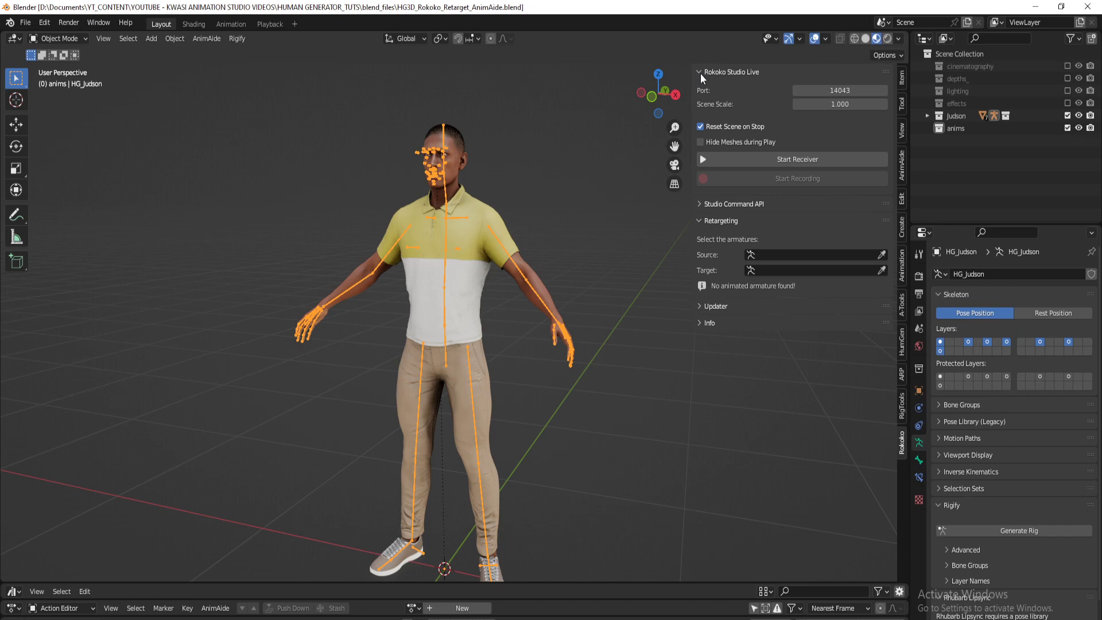
click(701, 74)
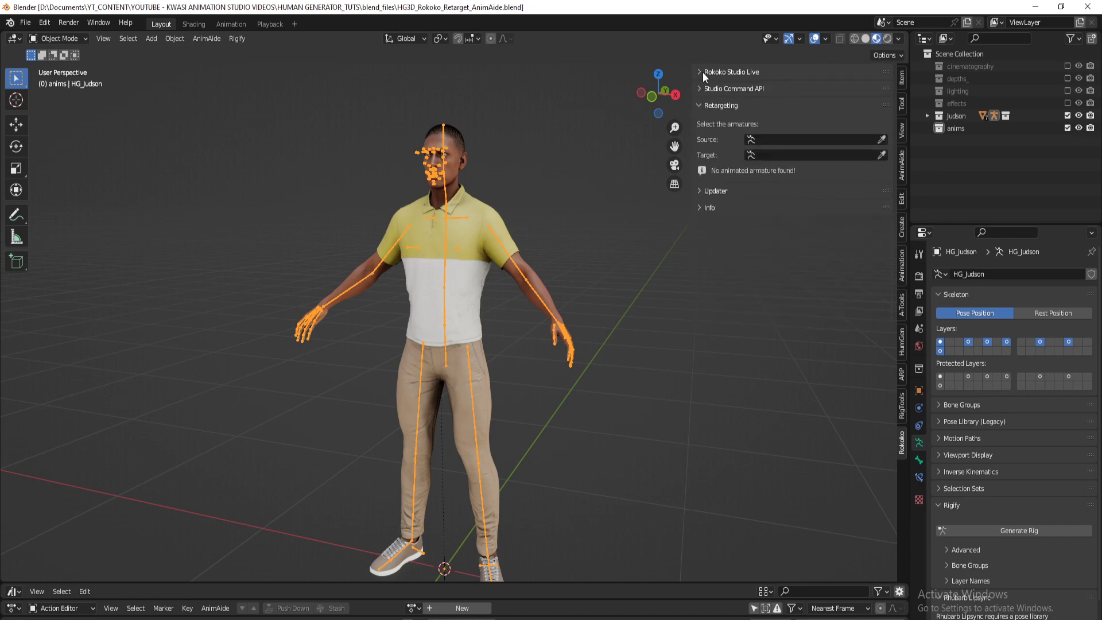
click(703, 73)
click(703, 71)
Set the HG_Judson armature as the retargeting target
click(882, 155)
click(435, 162)
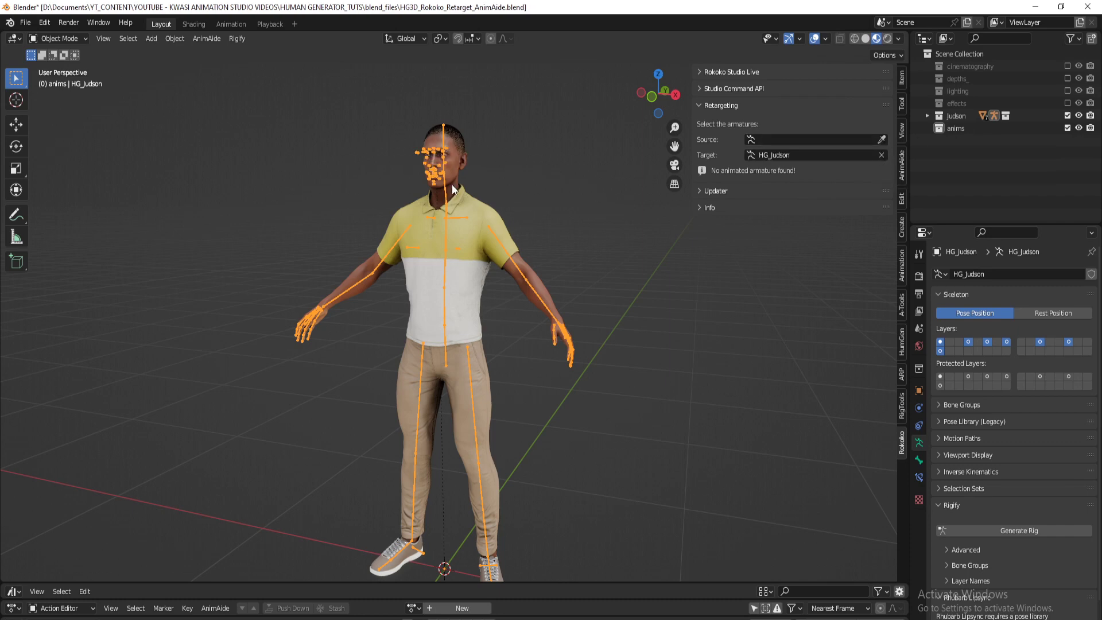
Make anims the active collection, save the file, and choose Swagger Walk 2.fbx for an FBX import
click(956, 130)
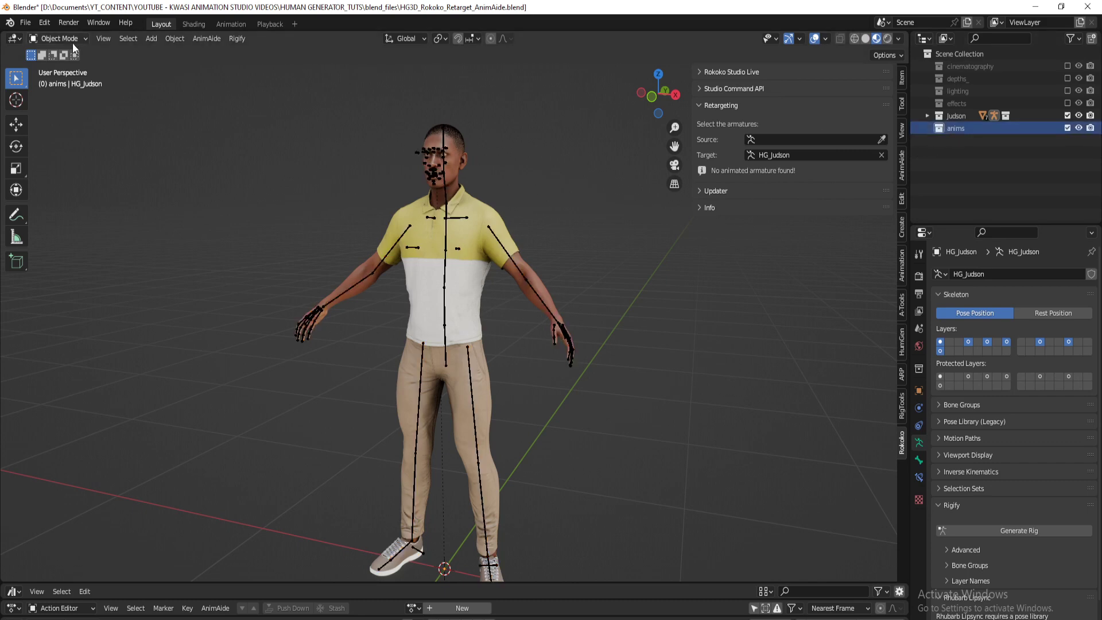
key(ctrl+s)
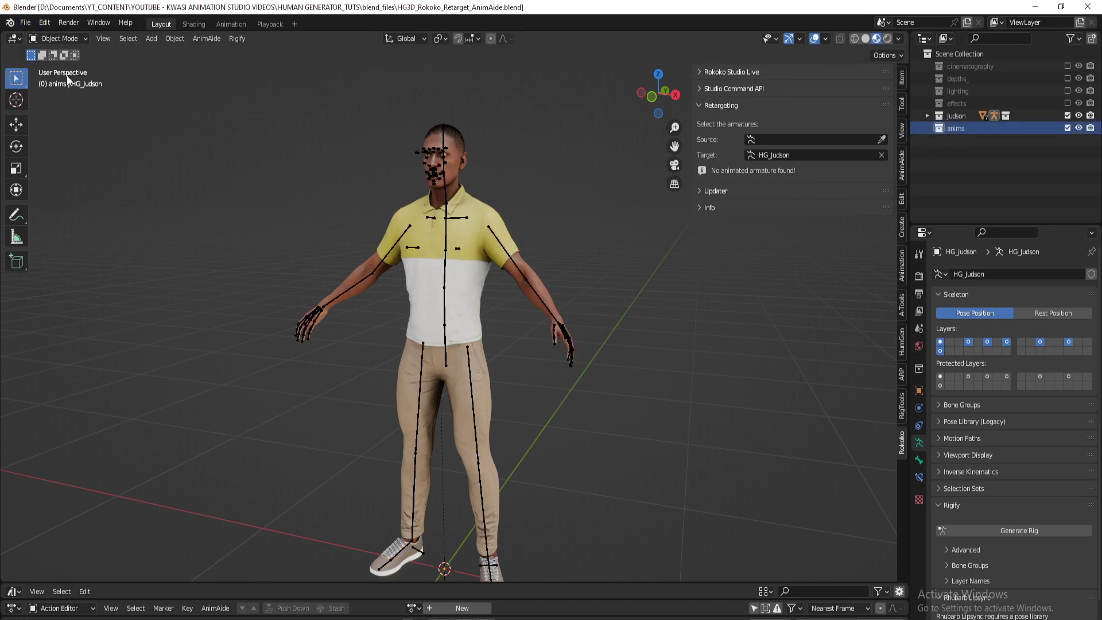
click(26, 24)
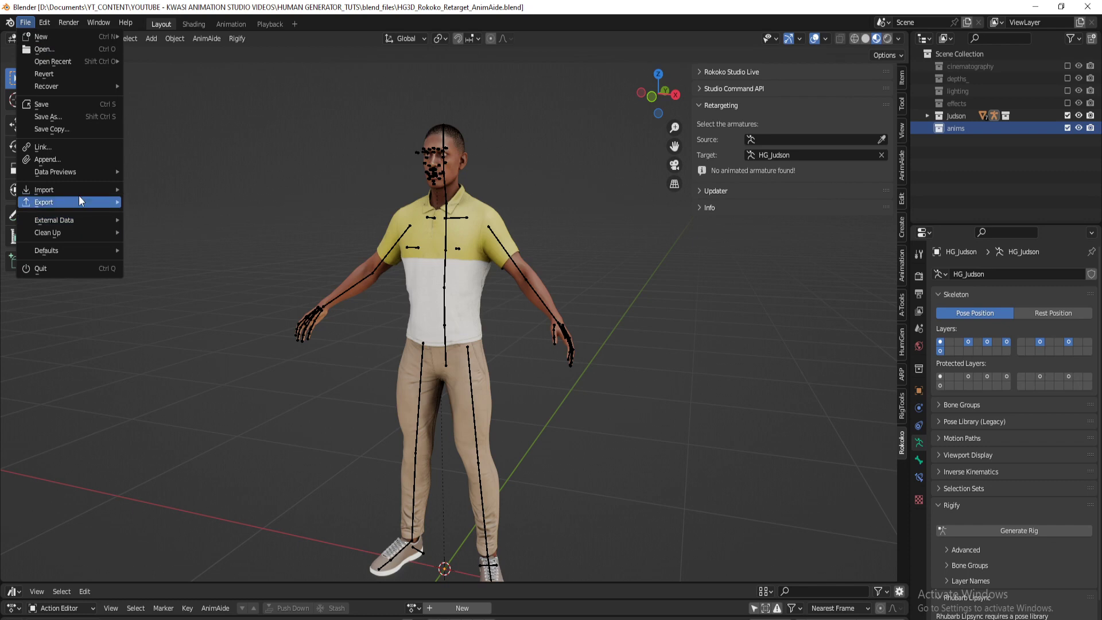
mouse_move(80, 201)
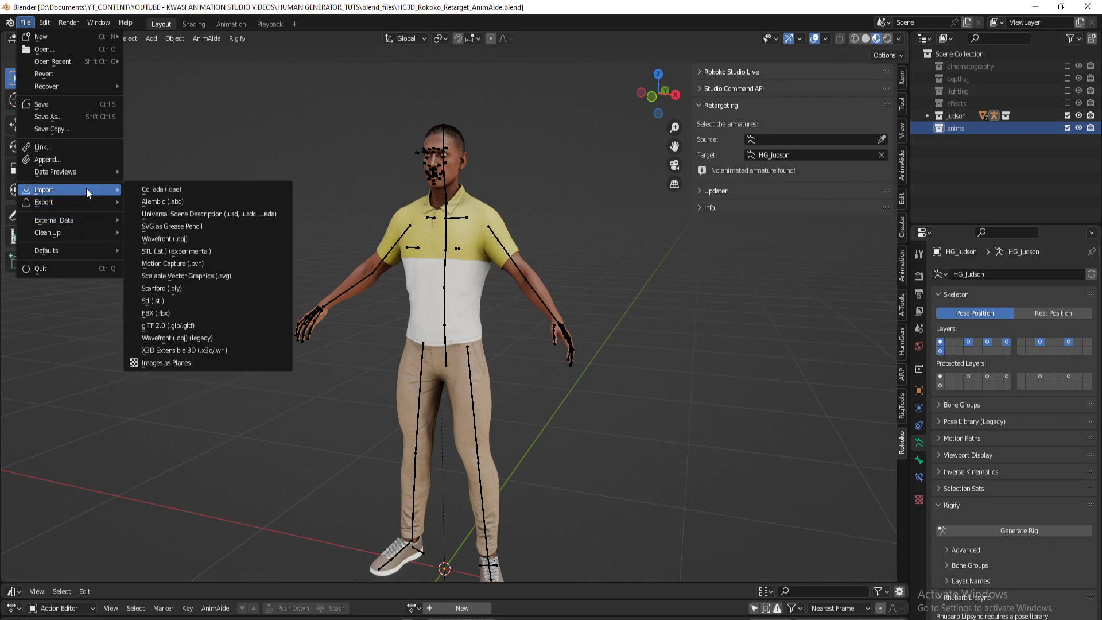
click(181, 312)
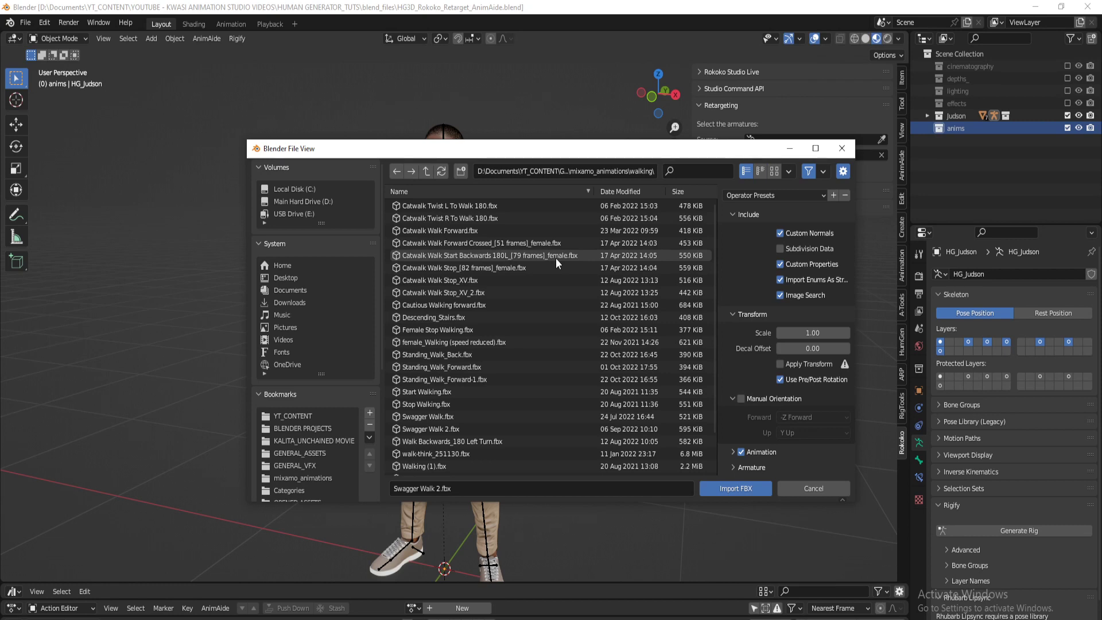
click(444, 428)
Apply the Mixamo armature preset, check the animation and armature options, and import the walk FBX
click(746, 195)
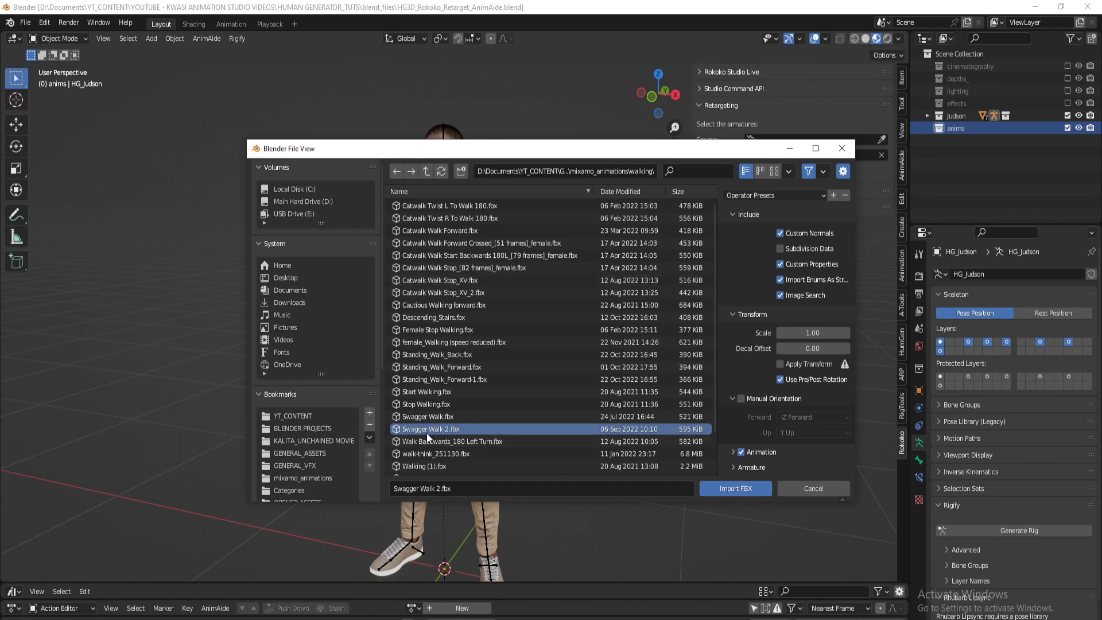
click(766, 196)
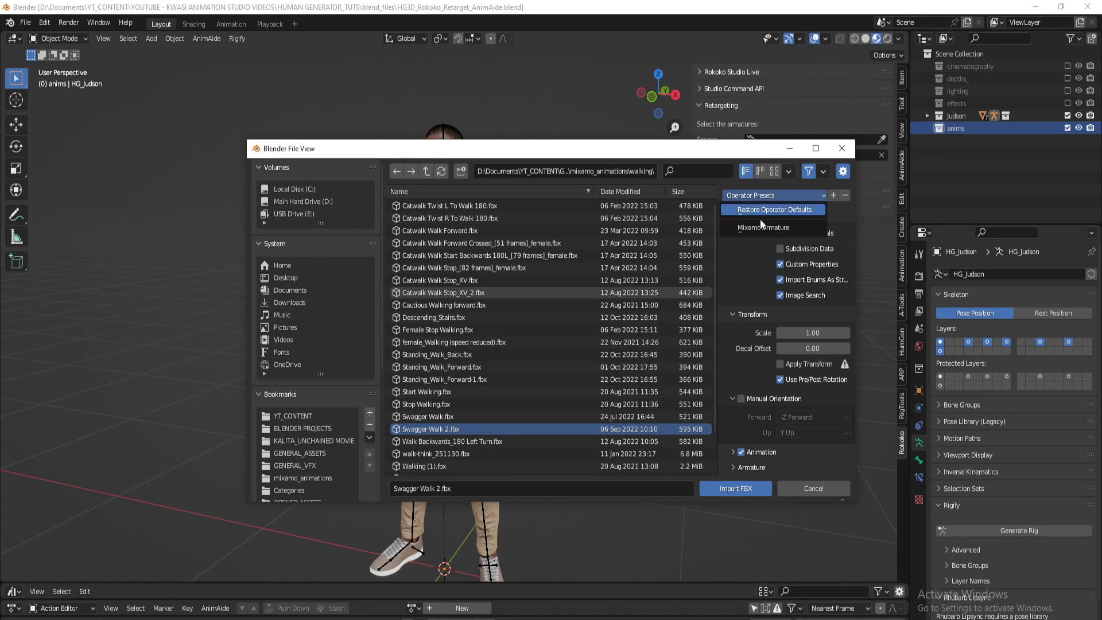
click(755, 228)
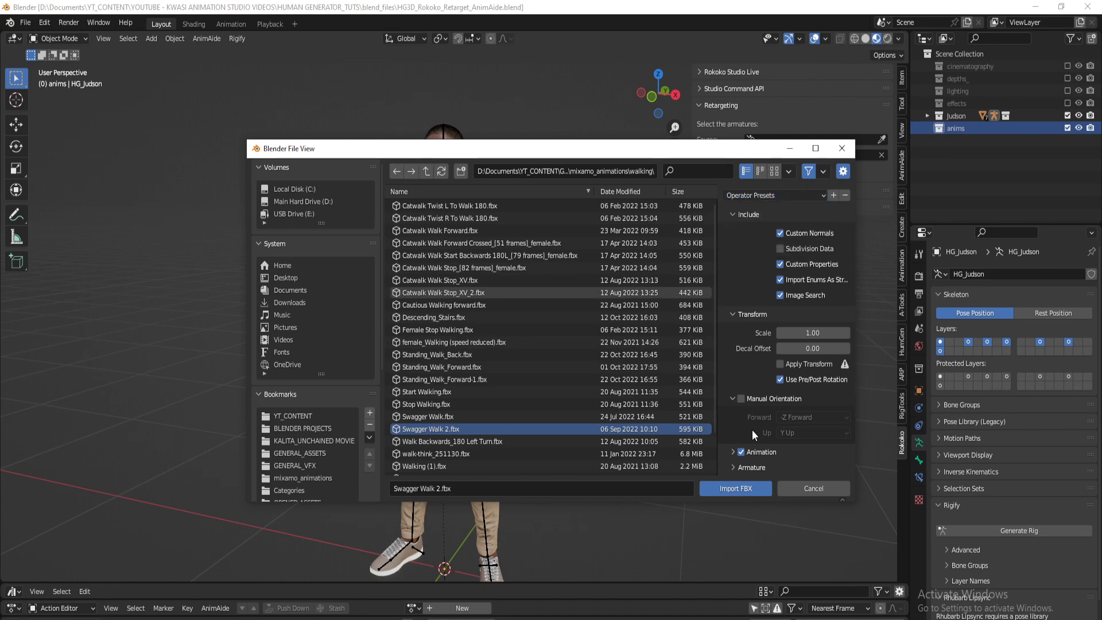
click(732, 453)
scroll(740, 425, down, 1)
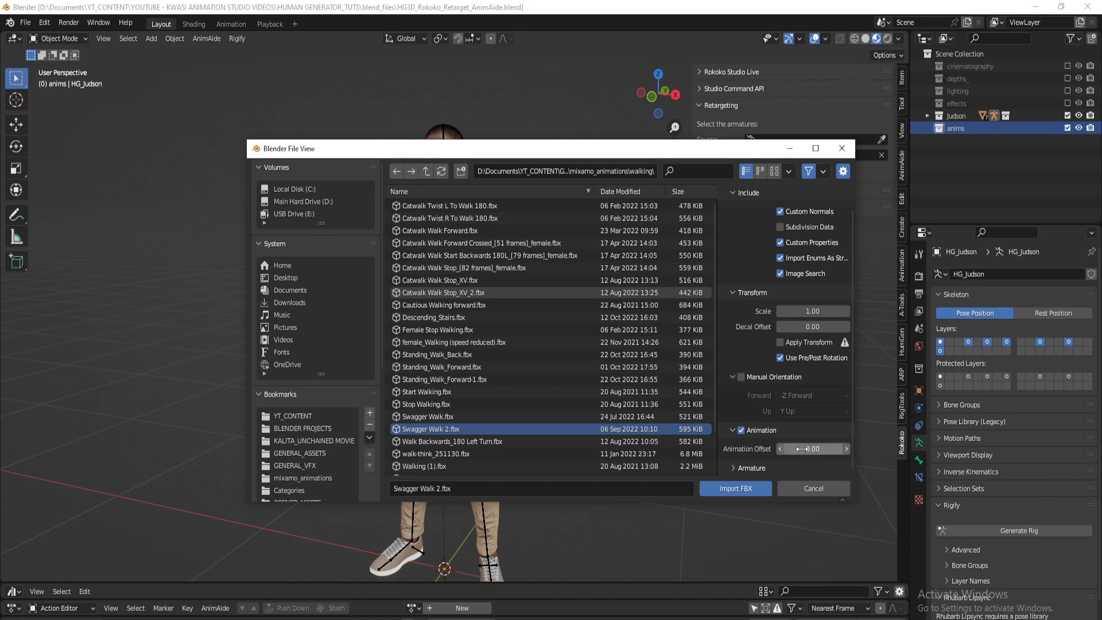
click(732, 431)
click(734, 468)
scroll(743, 418, down, 4)
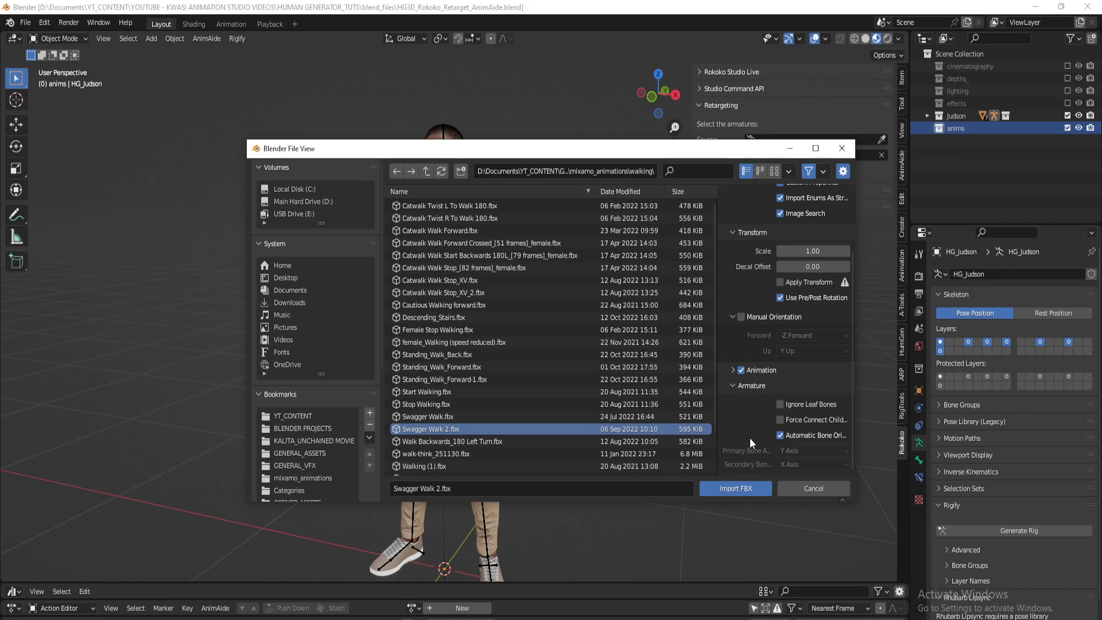
click(740, 489)
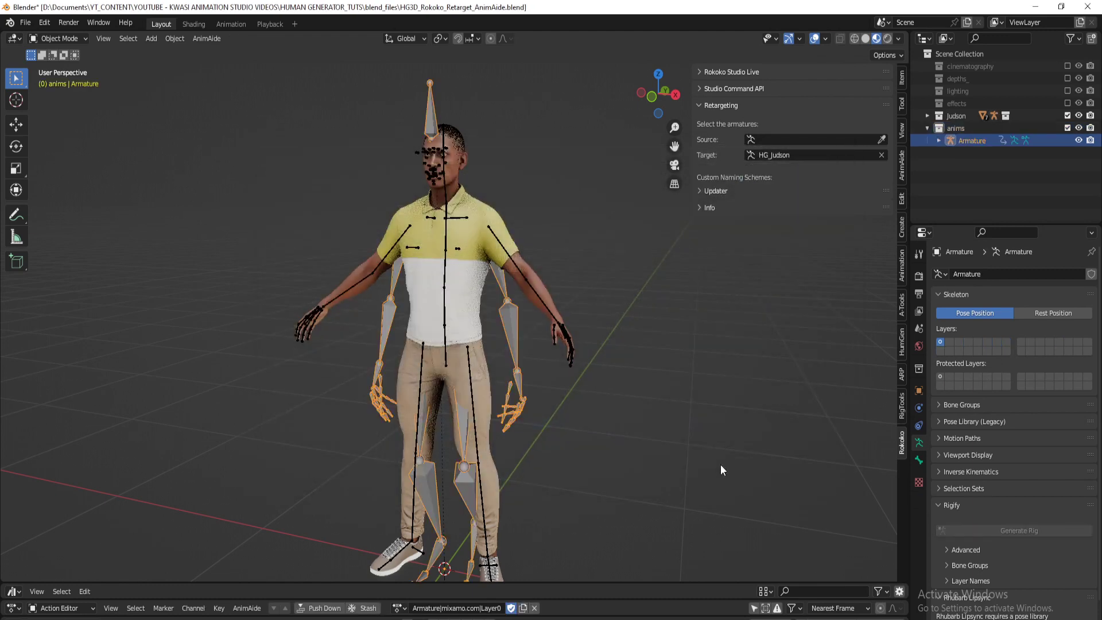
Rename the imported armature's action to "swag walk"
middle_drag(667, 401, 605, 408)
scroll(605, 408, down, 3)
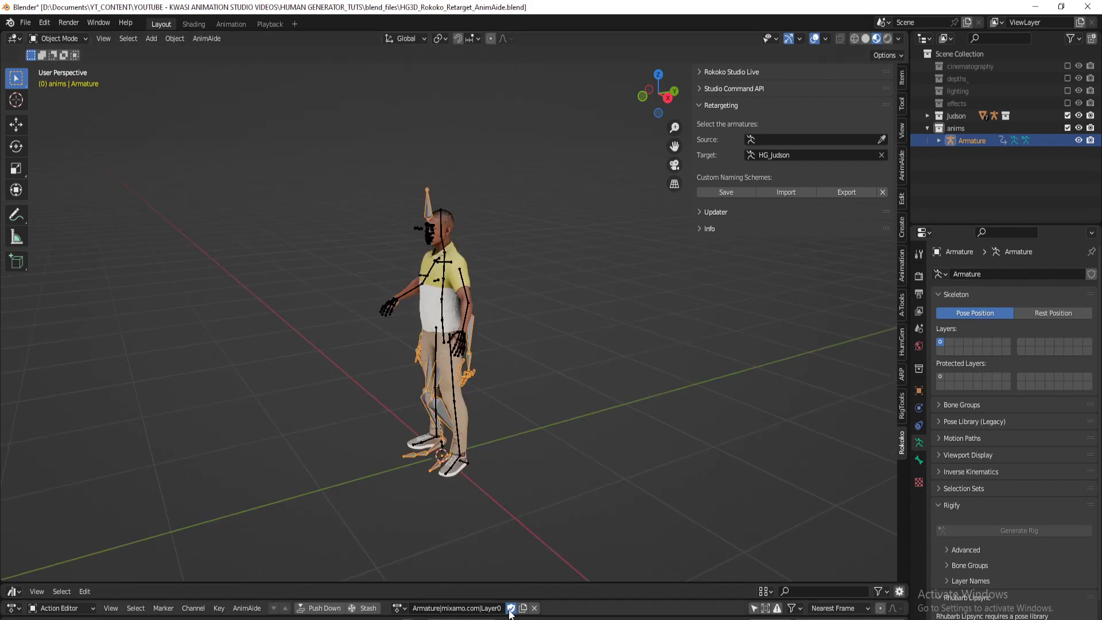
click(459, 608)
text(swag walk)
key(Return)
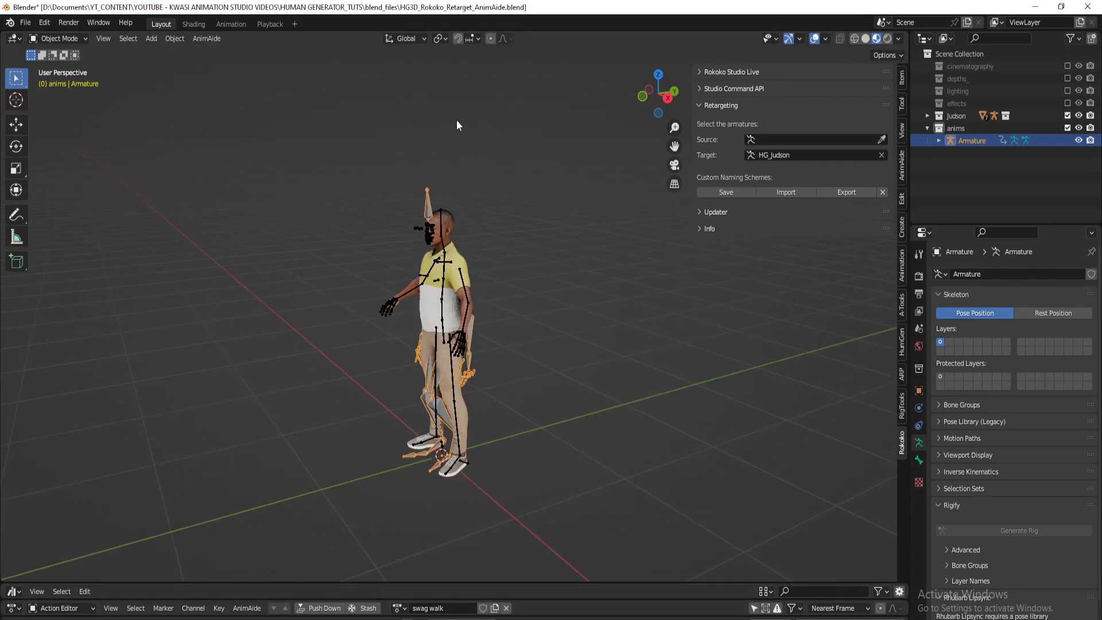
Set the imported Armature as the retargeting source, build the bone list, and review its mappings
middle_drag(576, 385, 547, 382)
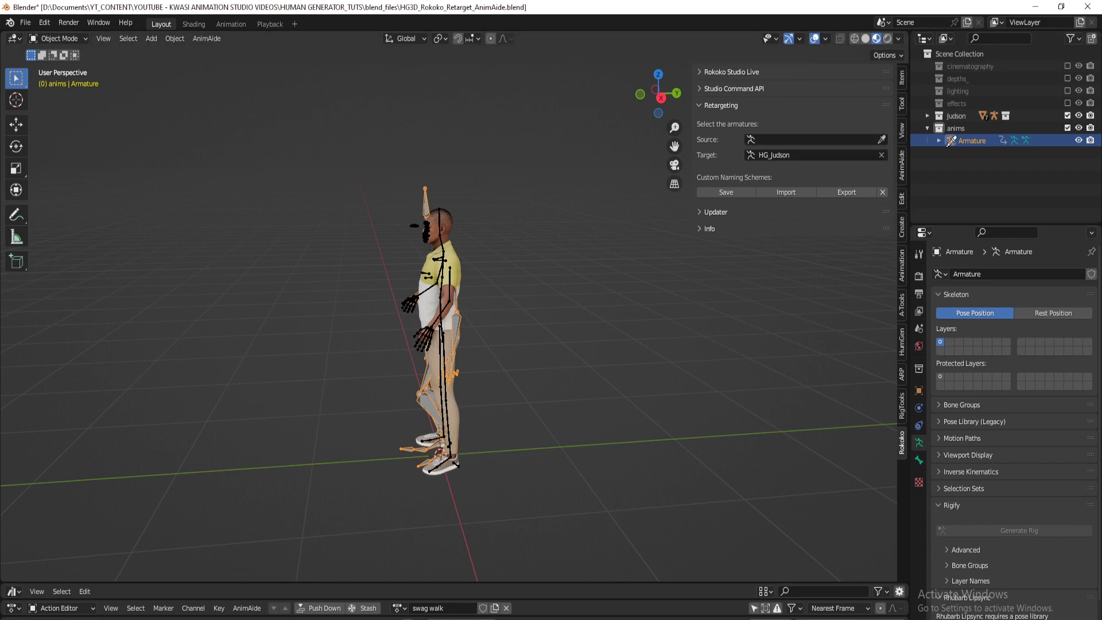
click(974, 141)
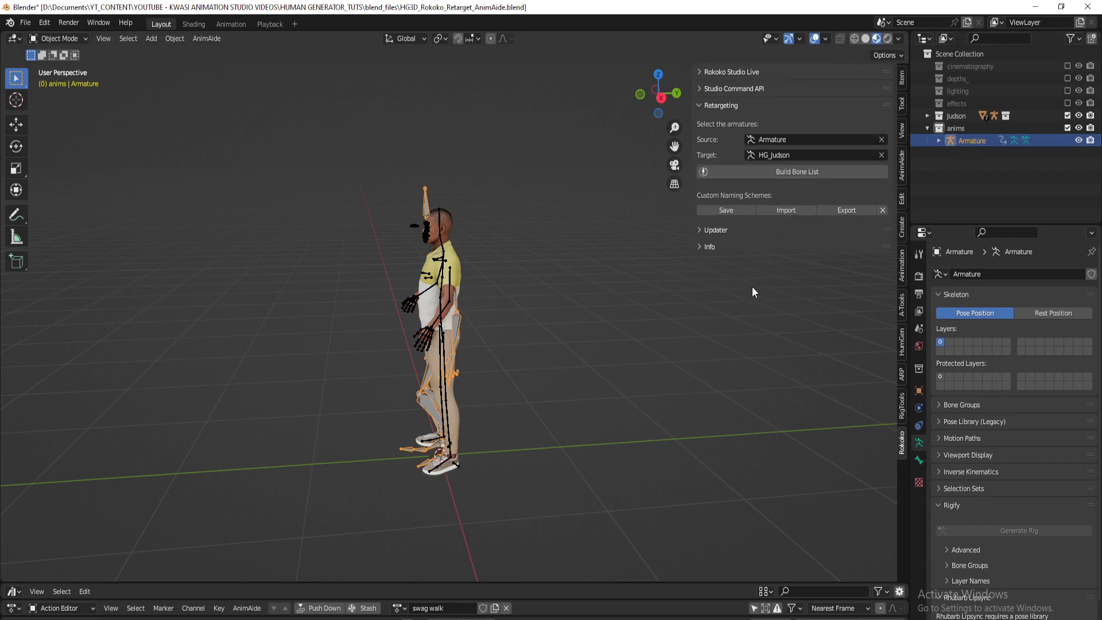
click(786, 173)
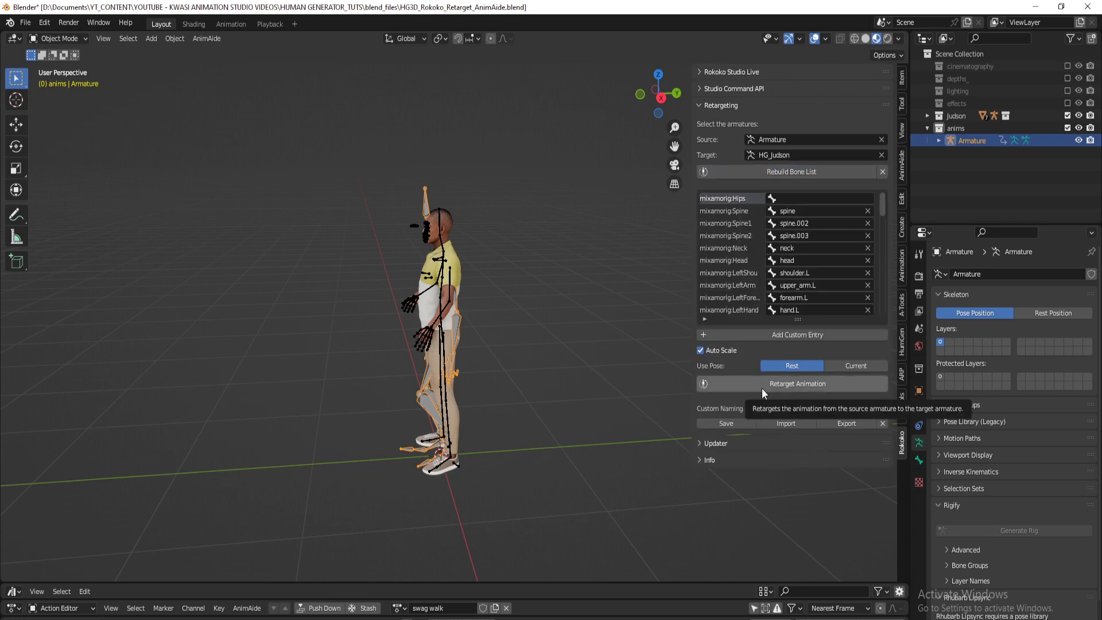
scroll(838, 265, down, 12)
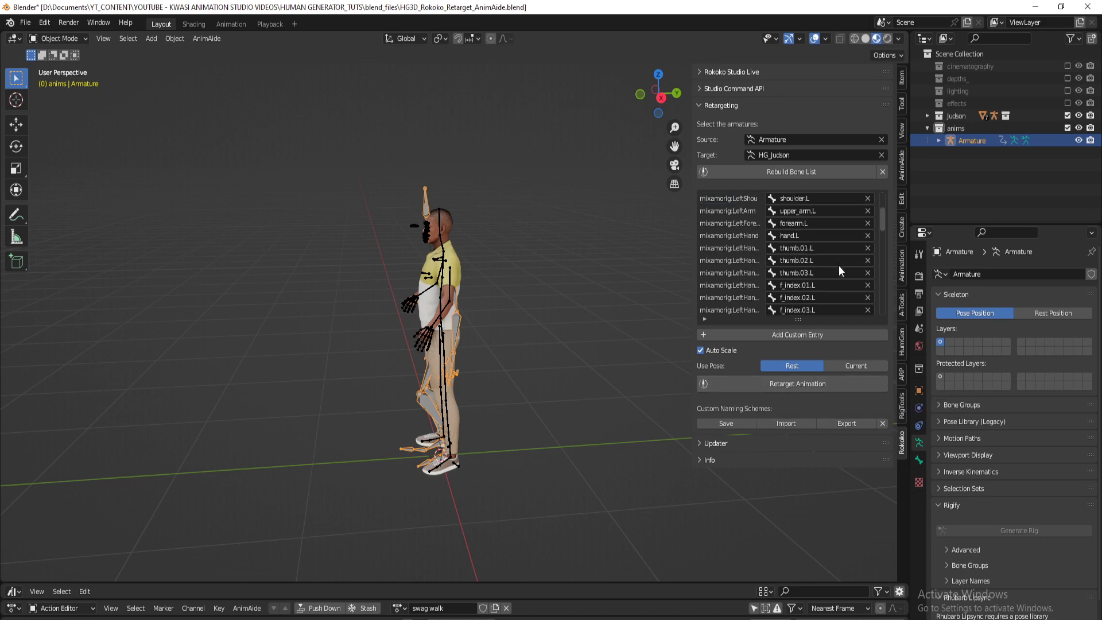
scroll(837, 261, up, 10)
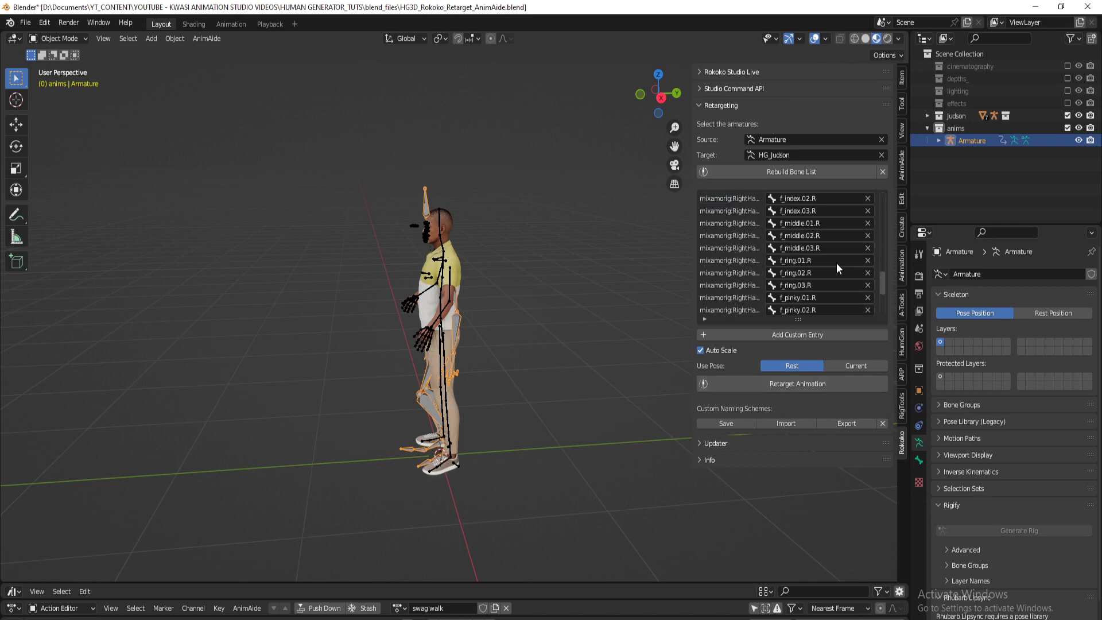
scroll(837, 266, up, 6)
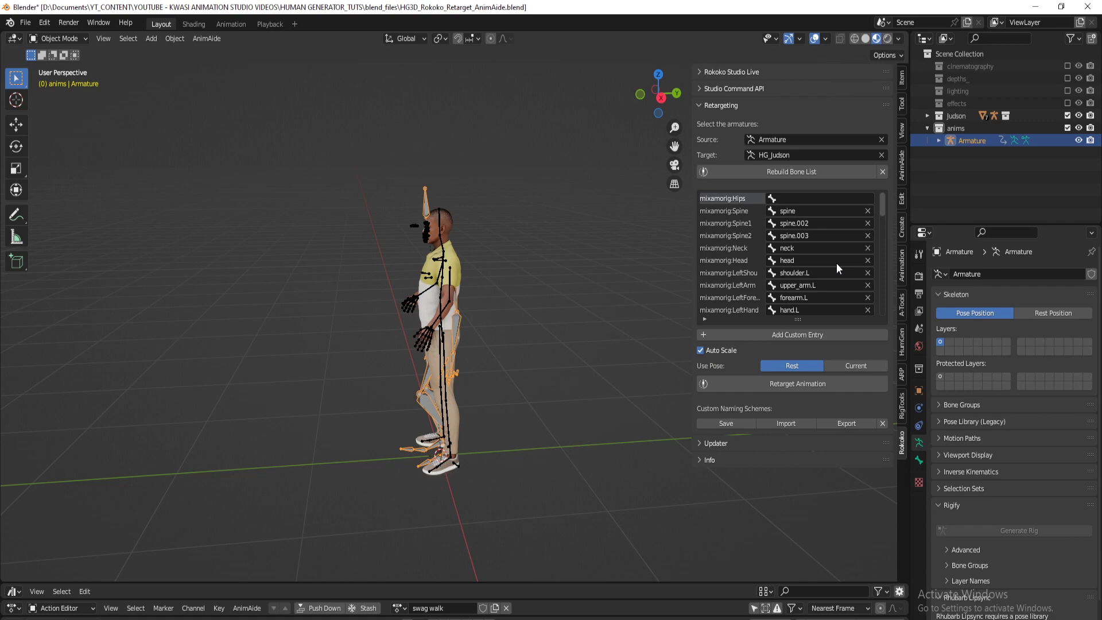
Clear the bone mapped to mixamorig:Spine and assign the spine bone to mixamorig:Hips
middle_drag(372, 352, 528, 356)
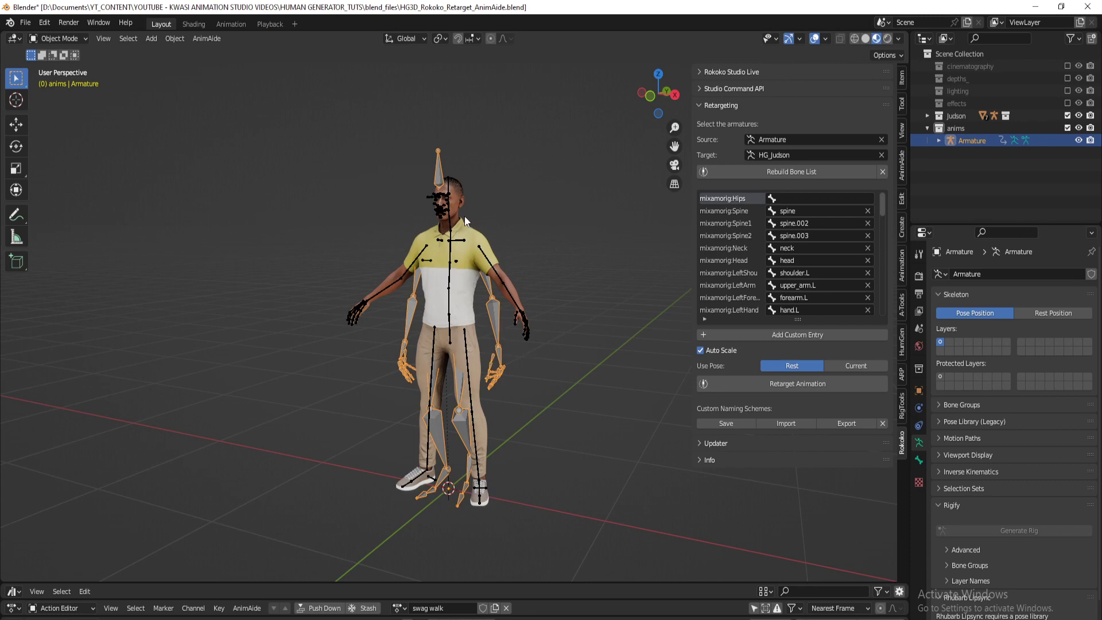
key(ctrl+z)
key(ctrl+shift+z)
scroll(531, 331, up, 3)
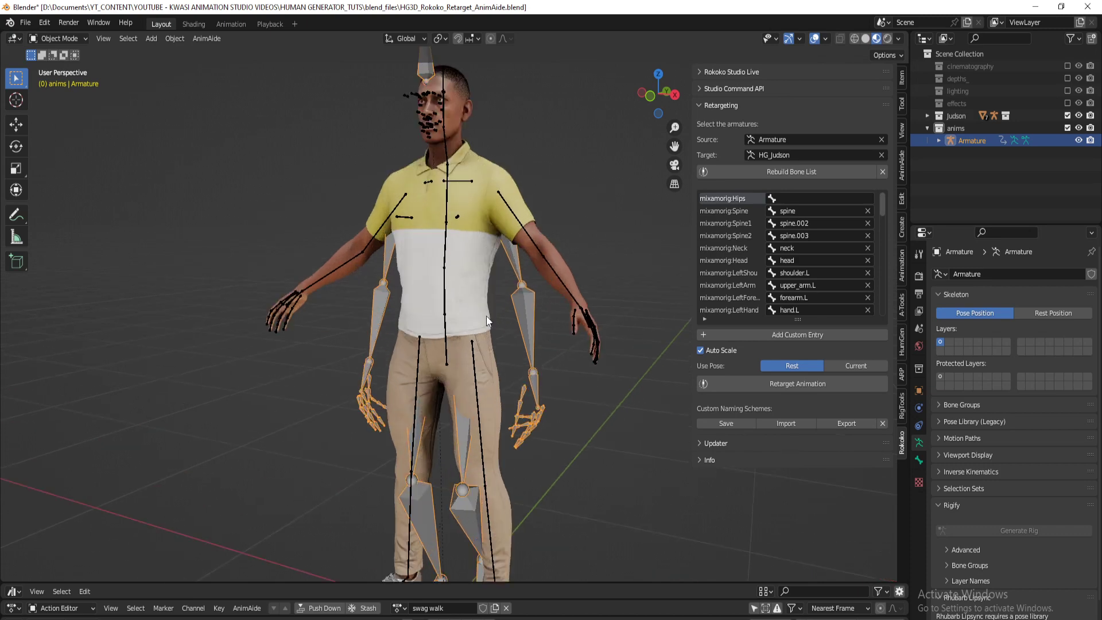
click(869, 212)
click(774, 199)
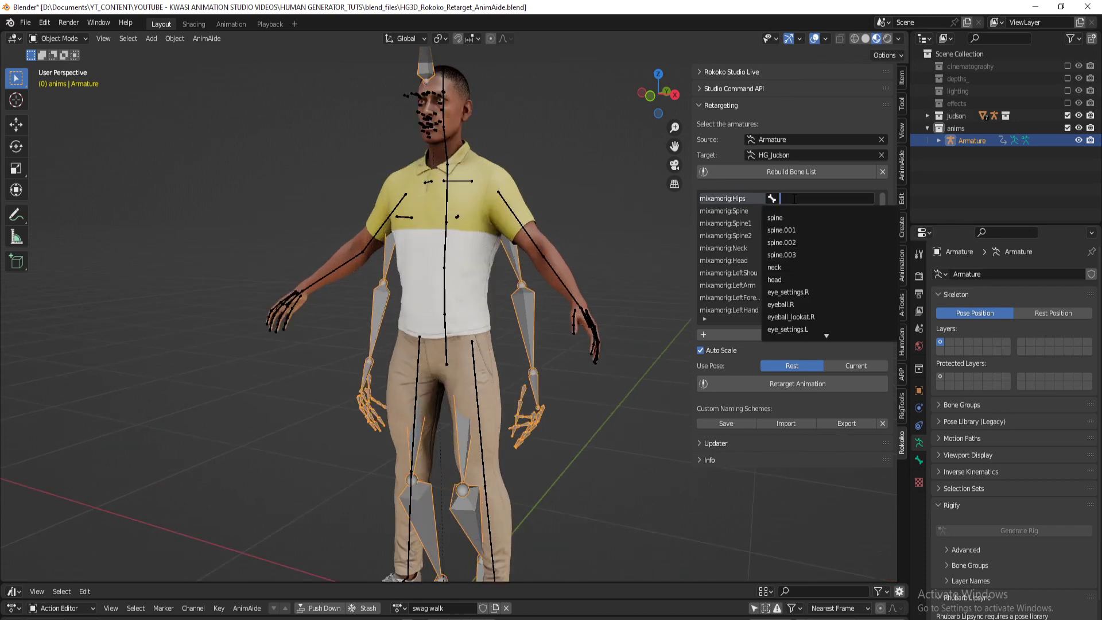
click(787, 221)
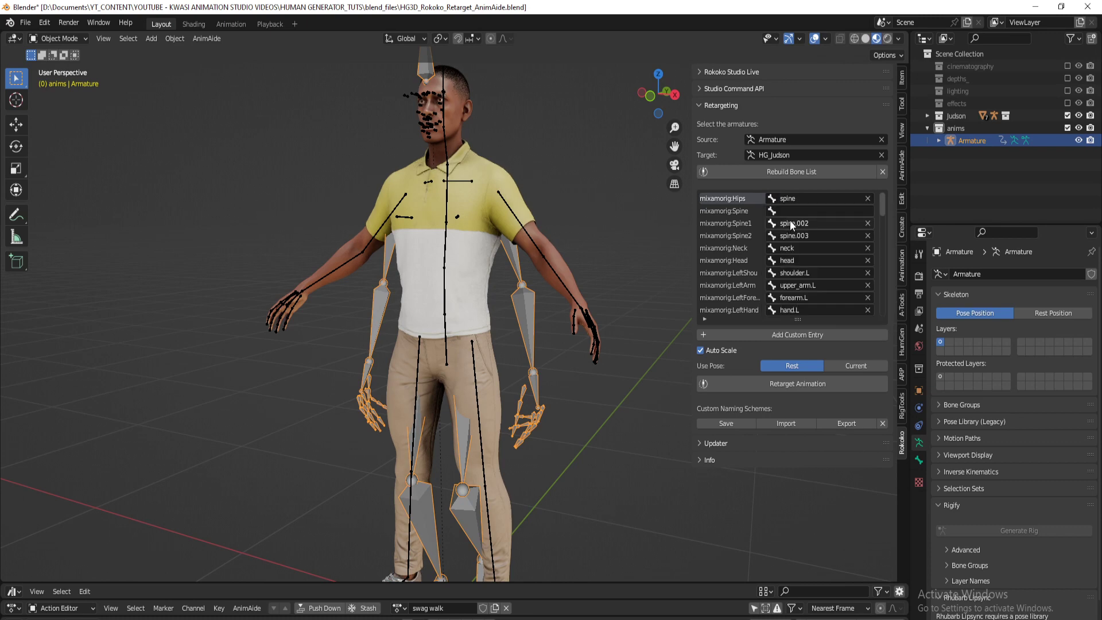
click(809, 198)
click(808, 217)
Identify HG_Judson's spine bones in Pose Mode and map mixamorig:Spine to spine.001
click(442, 282)
key(ctrl+Tab)
click(443, 352)
click(445, 293)
click(443, 246)
click(447, 204)
click(793, 211)
click(792, 241)
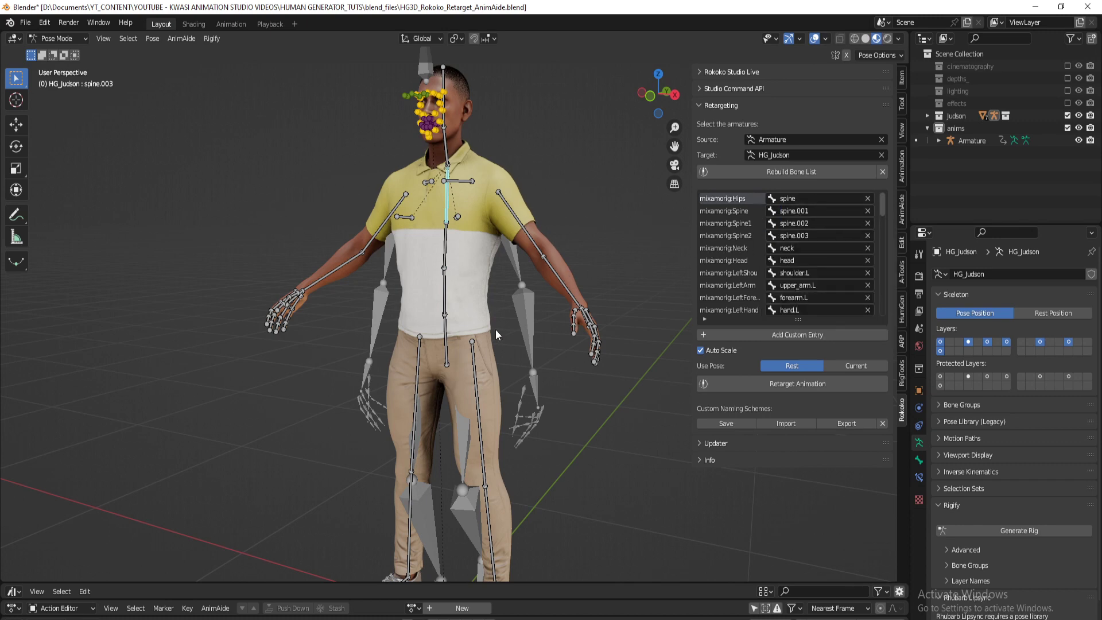
Return HG_Judson to Object Mode and save the blend file
click(447, 336)
key(ctrl+Tab)
click(533, 336)
key(ctrl+s)
Retarget the swag walk animation onto HG_Judson using the rest pose, and view the character from the front
middle_drag(542, 302, 498, 317)
scroll(498, 317, down, 3)
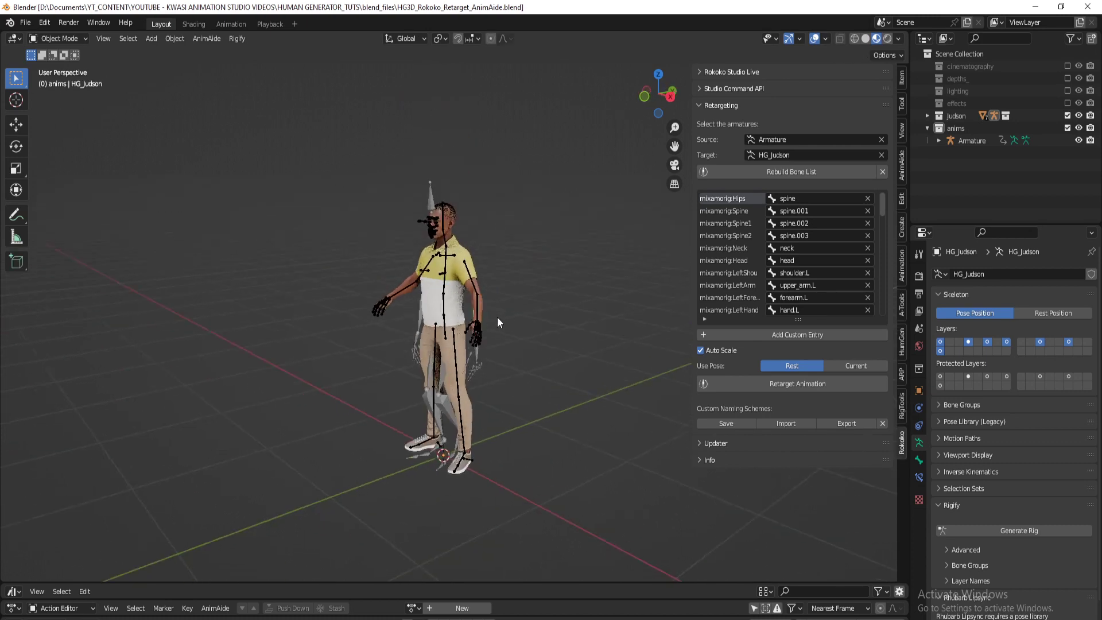
scroll(645, 376, up, 1)
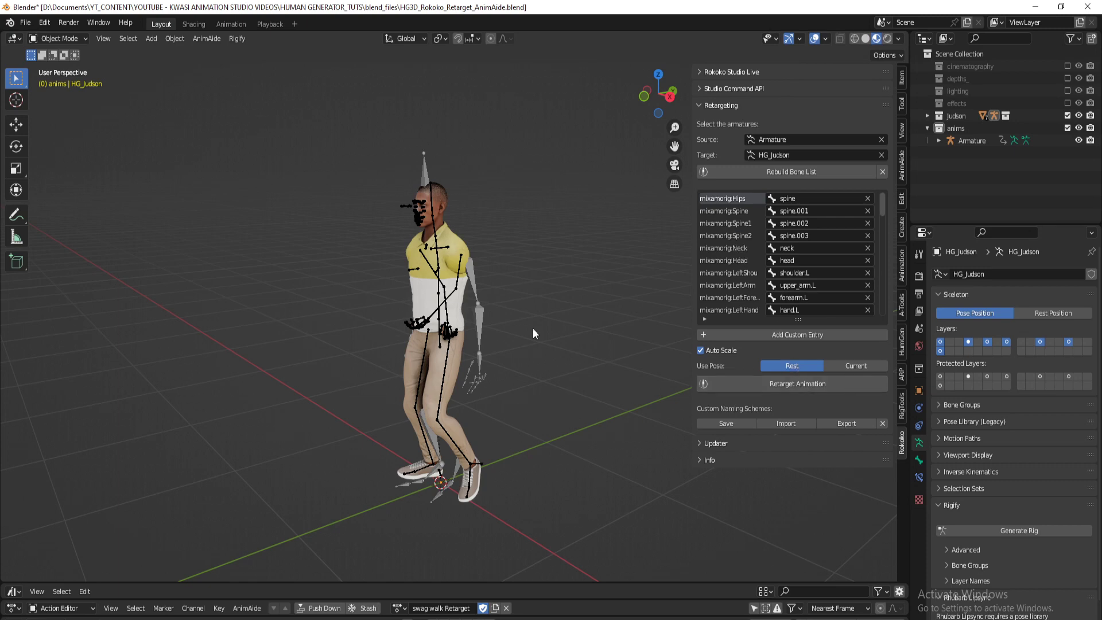
middle_drag(409, 347, 566, 294)
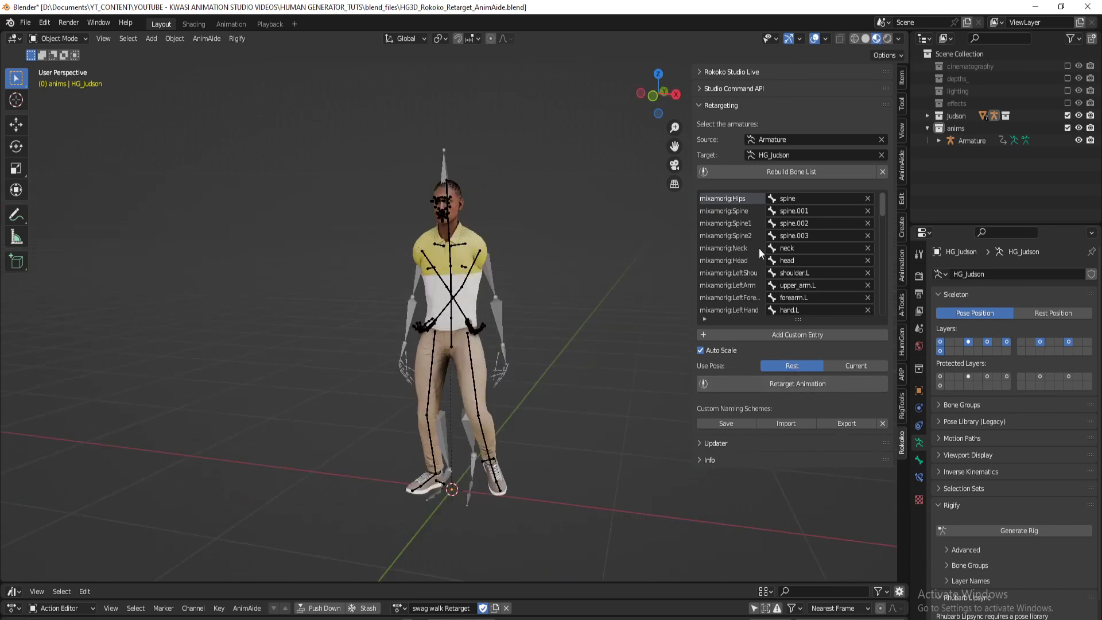
Hide the source Armature and the viewport sidebar to inspect the retargeted character's arms up close
click(1079, 140)
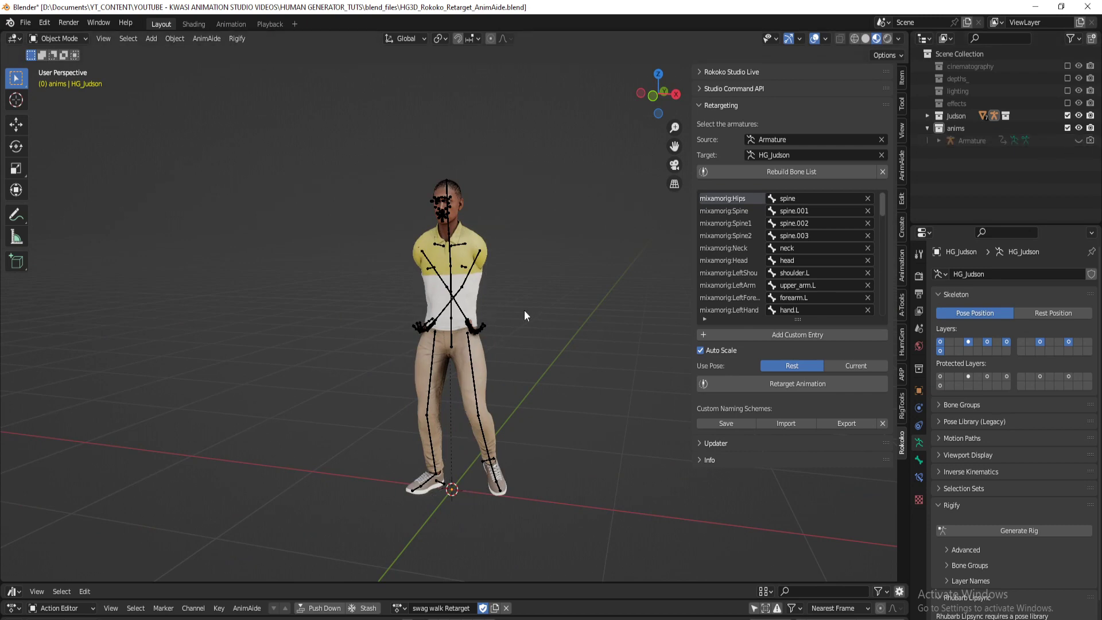
key(n)
scroll(525, 310, up, 2)
mouse_move(455, 339)
middle_down()
mouse_move(492, 329)
mouse_move(460, 332)
middle_up()
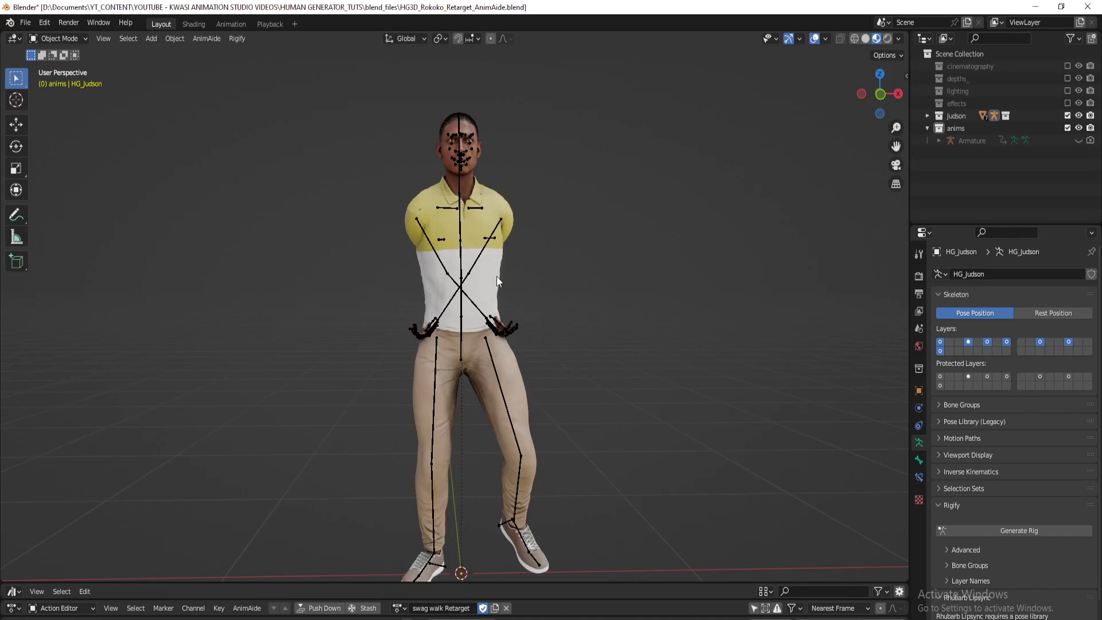
Bring up AnimAide's Anim Offset tools for the 3D viewport and collapse its On Frame Curve Tools section
middle_drag(590, 319, 568, 332)
key(n)
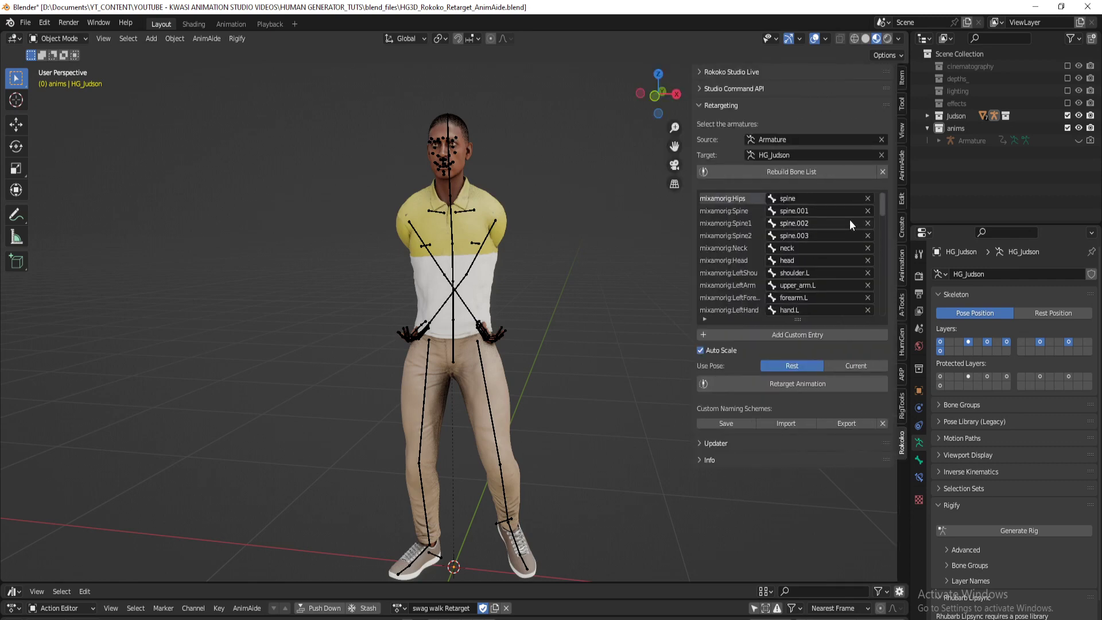
click(902, 167)
click(746, 72)
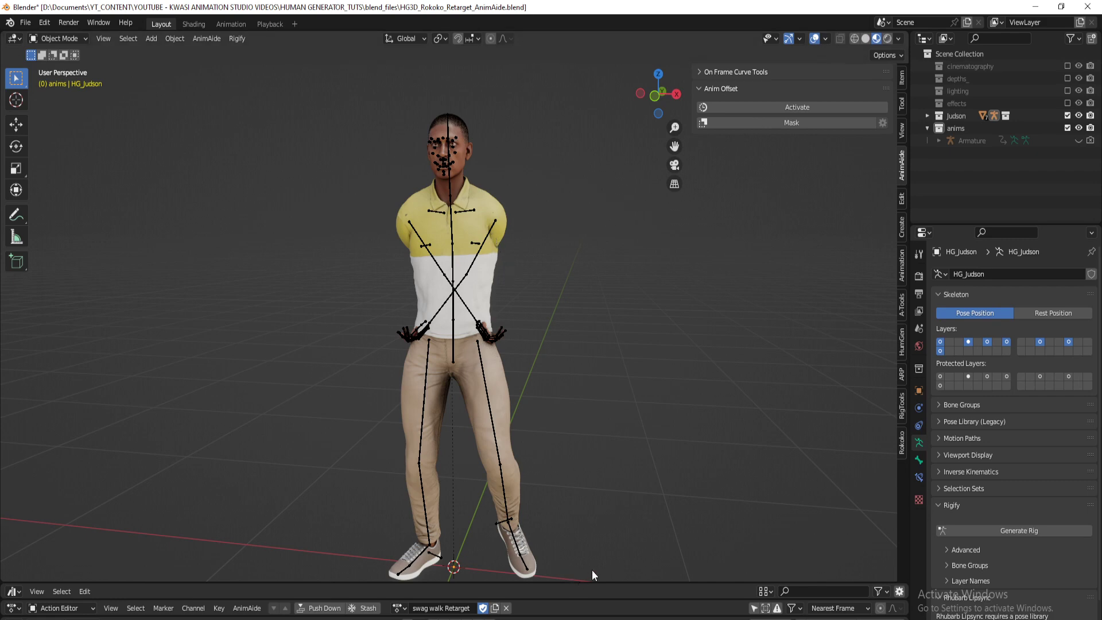
Enlarge the Action Editor, limit its channels to selected bones only, and hide the editor's sidebar
drag(902, 581, 721, 443)
middle_drag(330, 540, 423, 560)
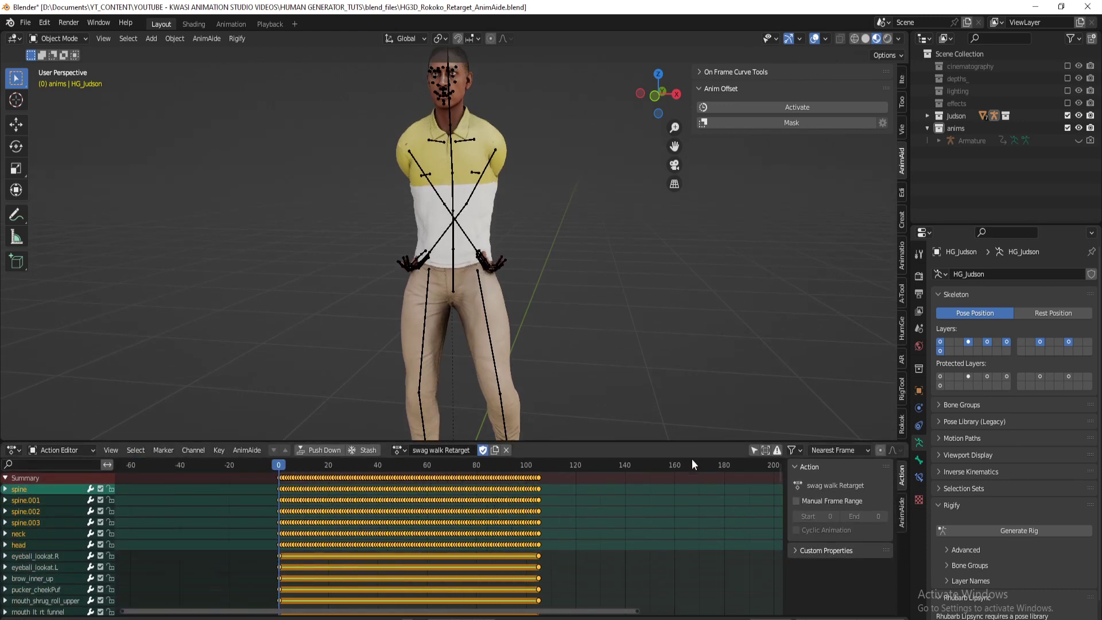
drag(696, 443, 698, 486)
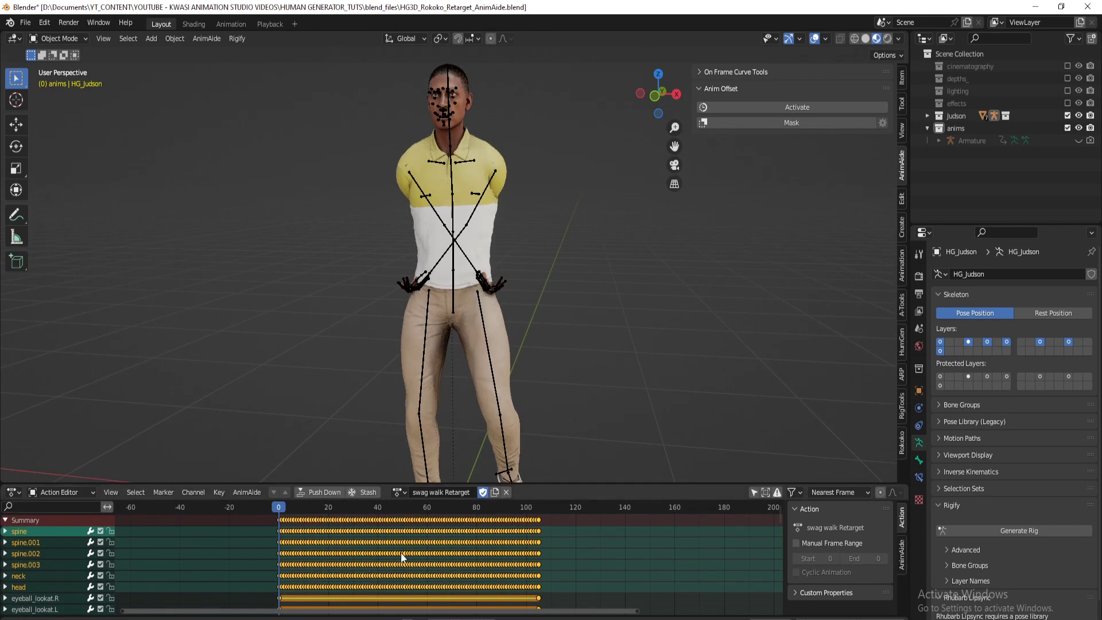
click(755, 491)
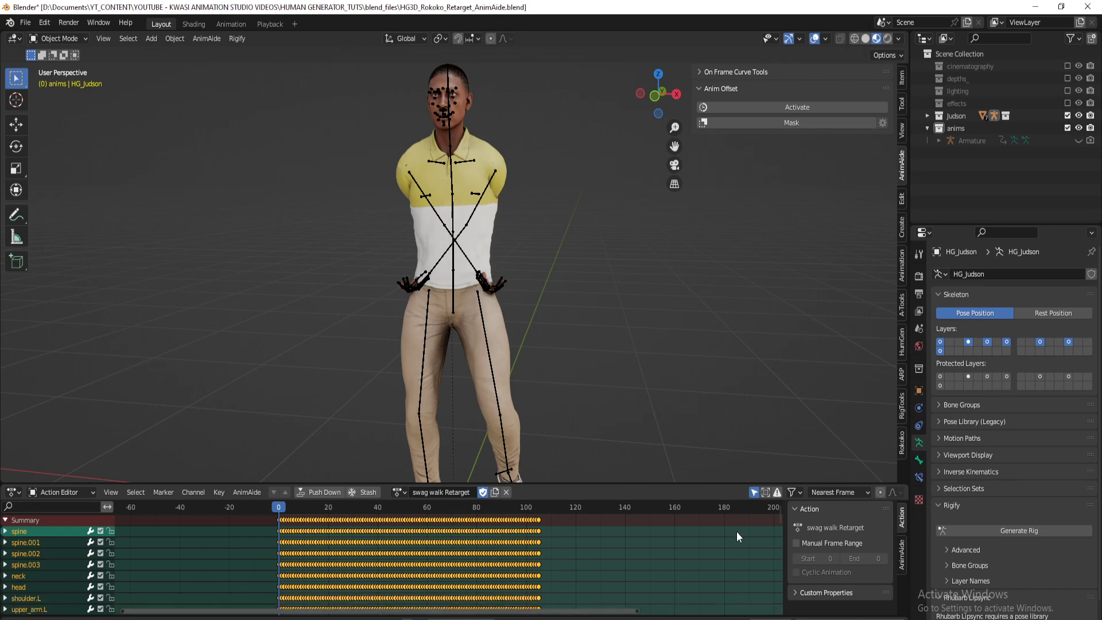
key(n)
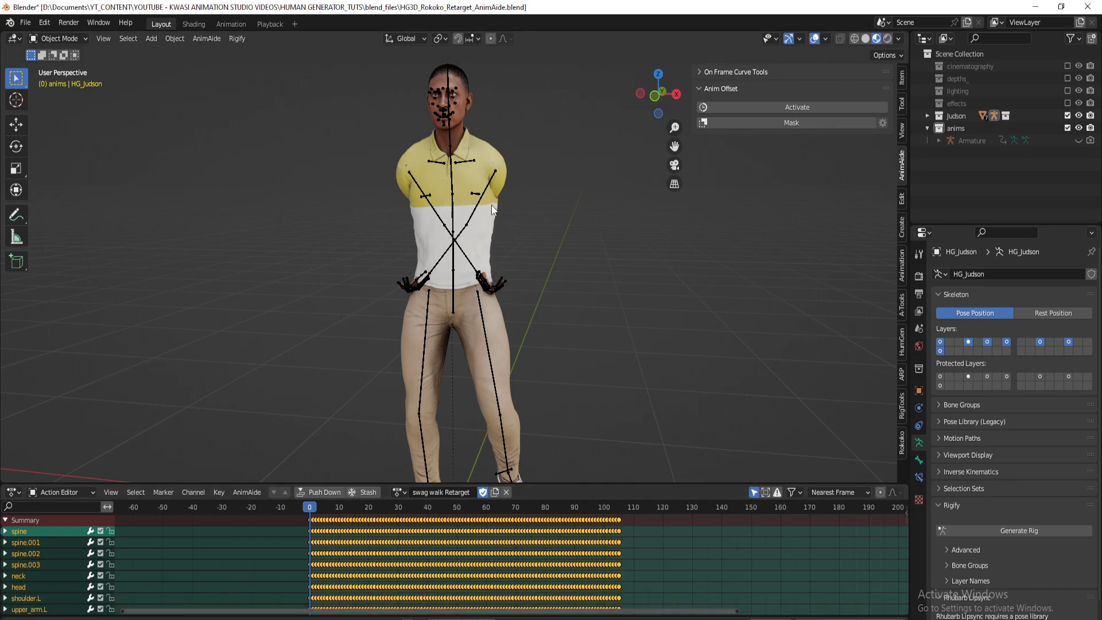
Put HG_Judson in Pose Mode and prepare upper_arm.L for rotation with the Rotate tool in Local orientation
click(509, 215)
key(ctrl+Tab)
click(550, 310)
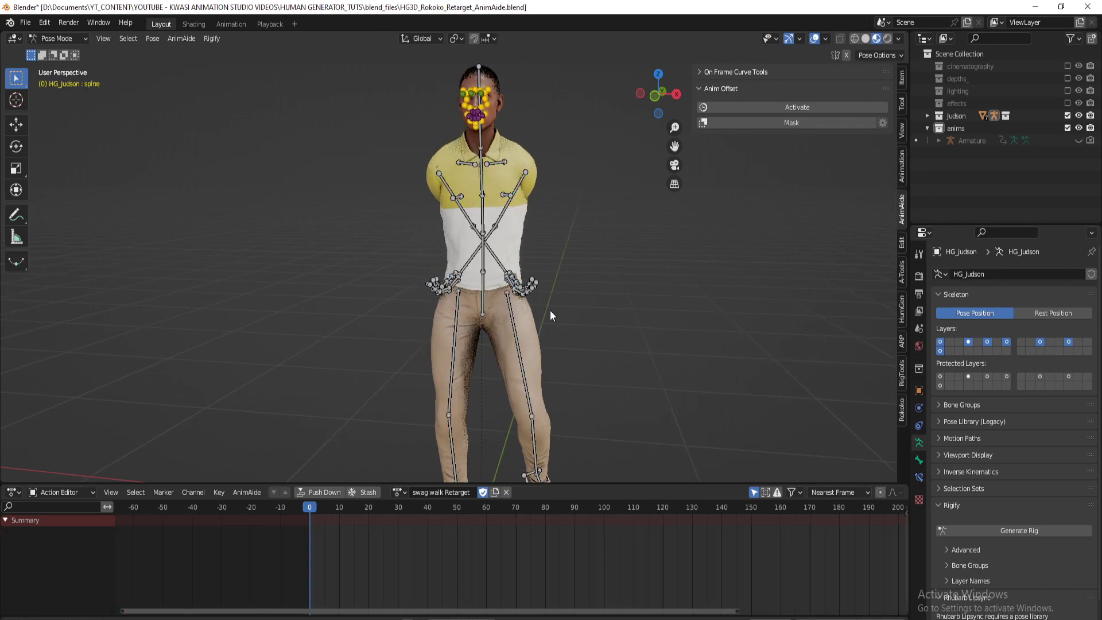
click(515, 191)
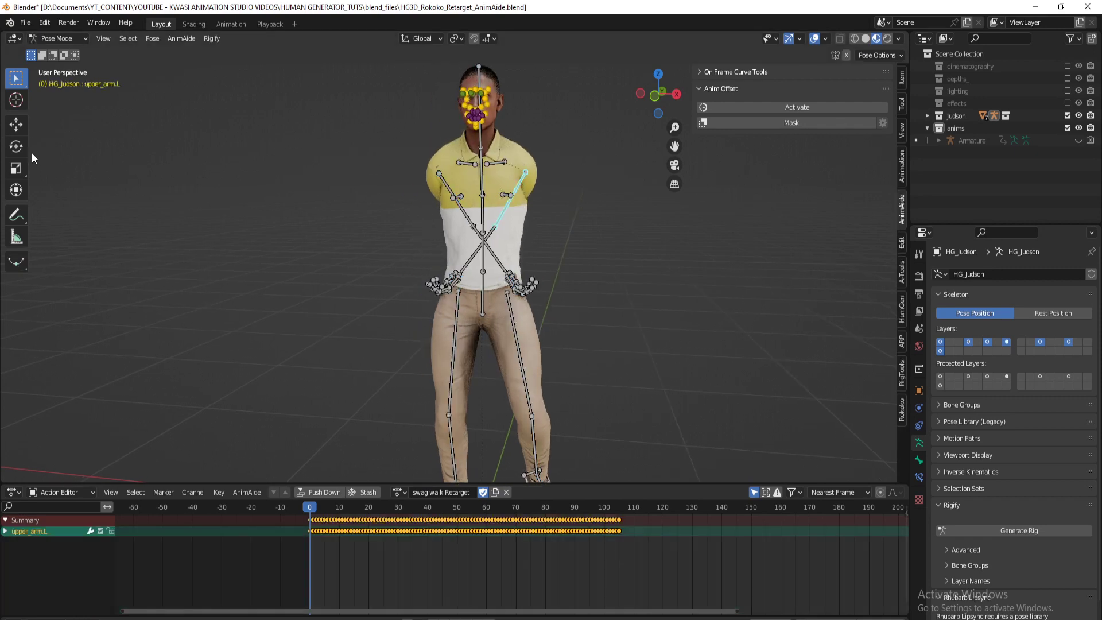
click(16, 146)
click(425, 38)
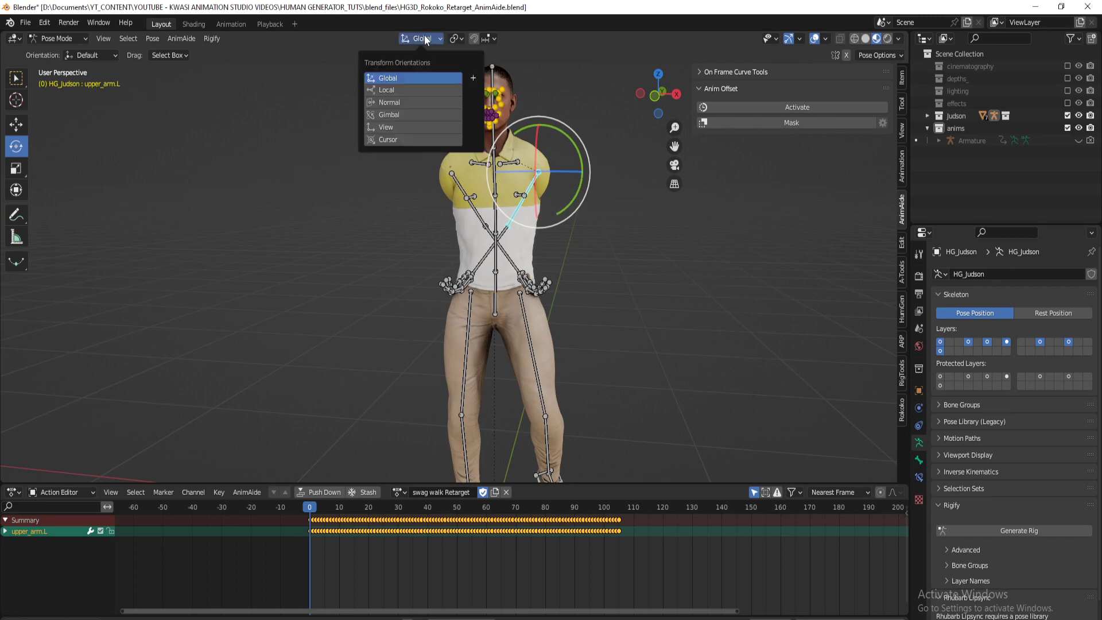
click(420, 88)
shift+middle_drag(570, 261, 607, 286)
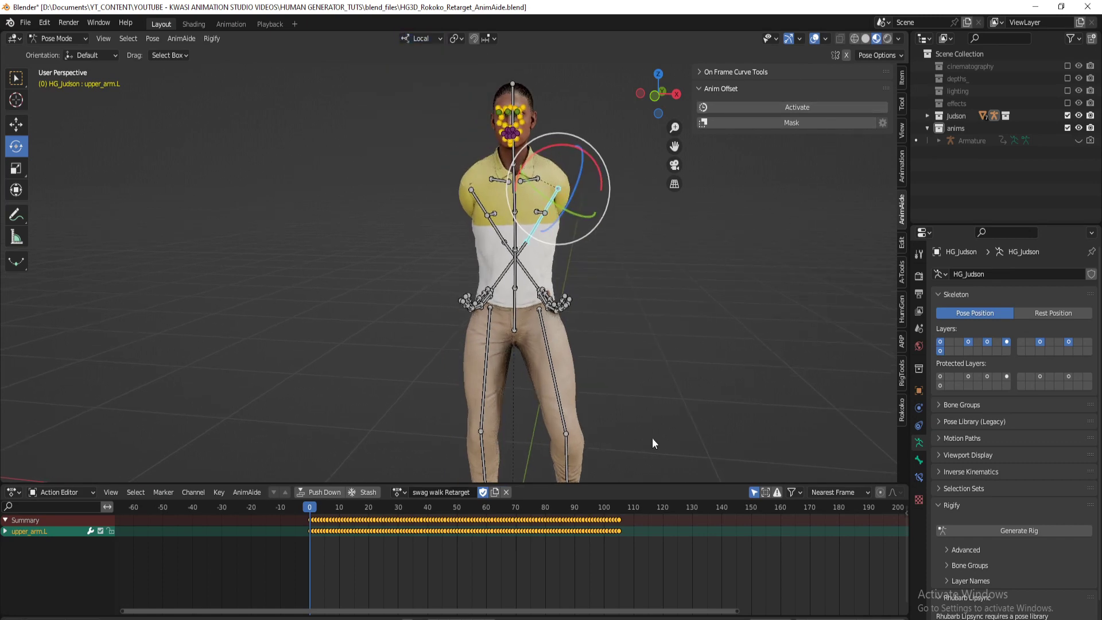
Activate Anim Offset at frame 0 and rotate upper_arm.L outward in front view so the arm hangs beside the body
drag(621, 546, 619, 546)
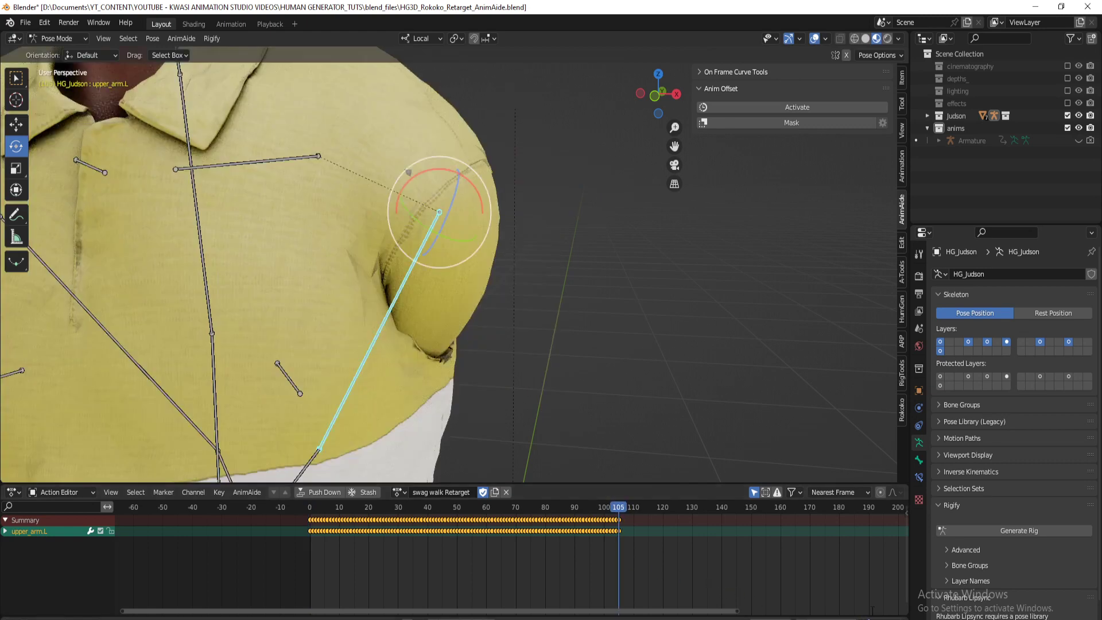
scroll(549, 290, down, 6)
key(shift+Left)
scroll(585, 346, up, 4)
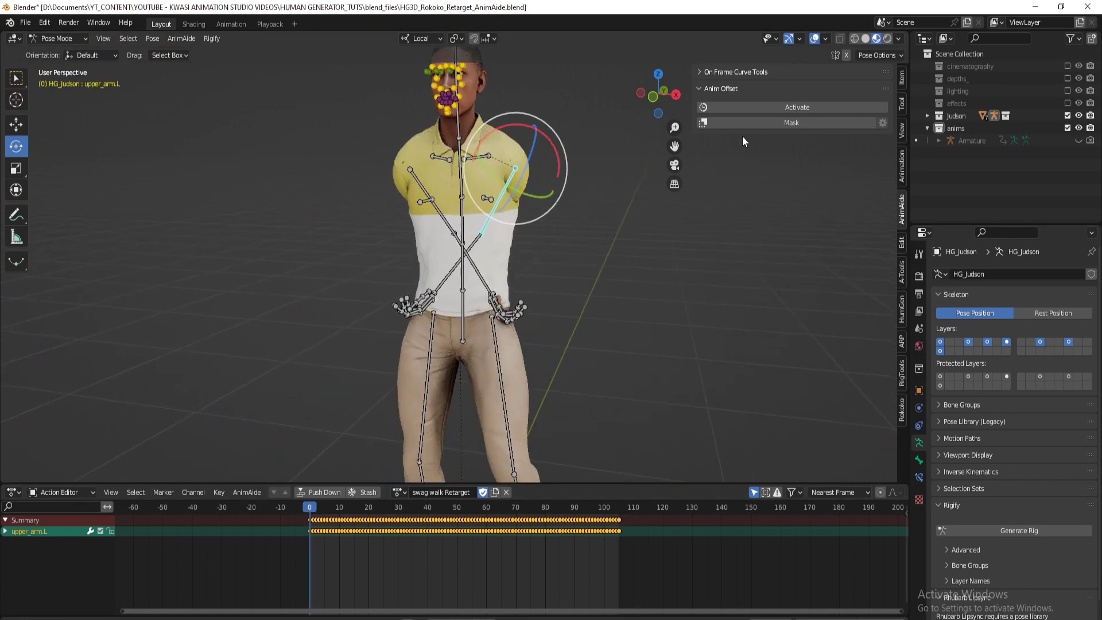
click(779, 111)
key(KP_1)
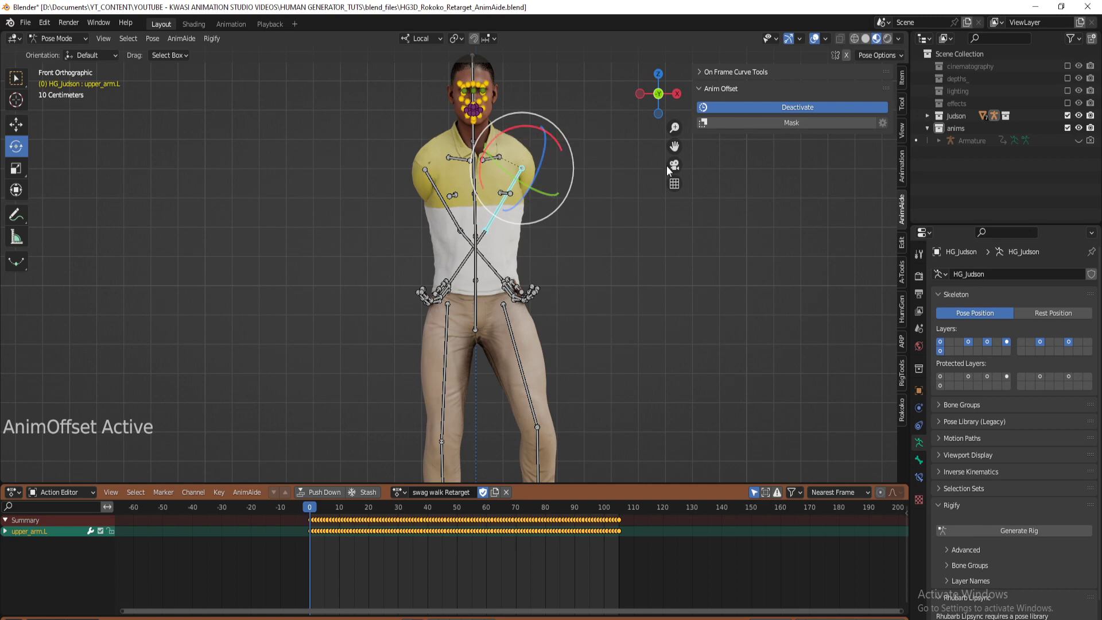
click(659, 99)
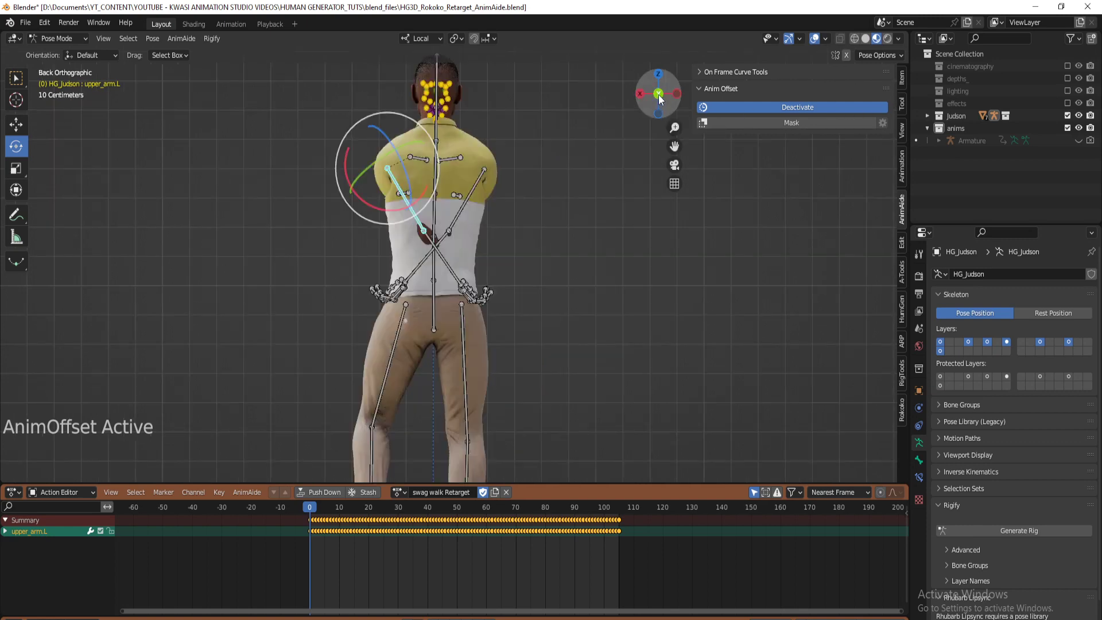
click(659, 99)
drag(528, 132, 835, 73)
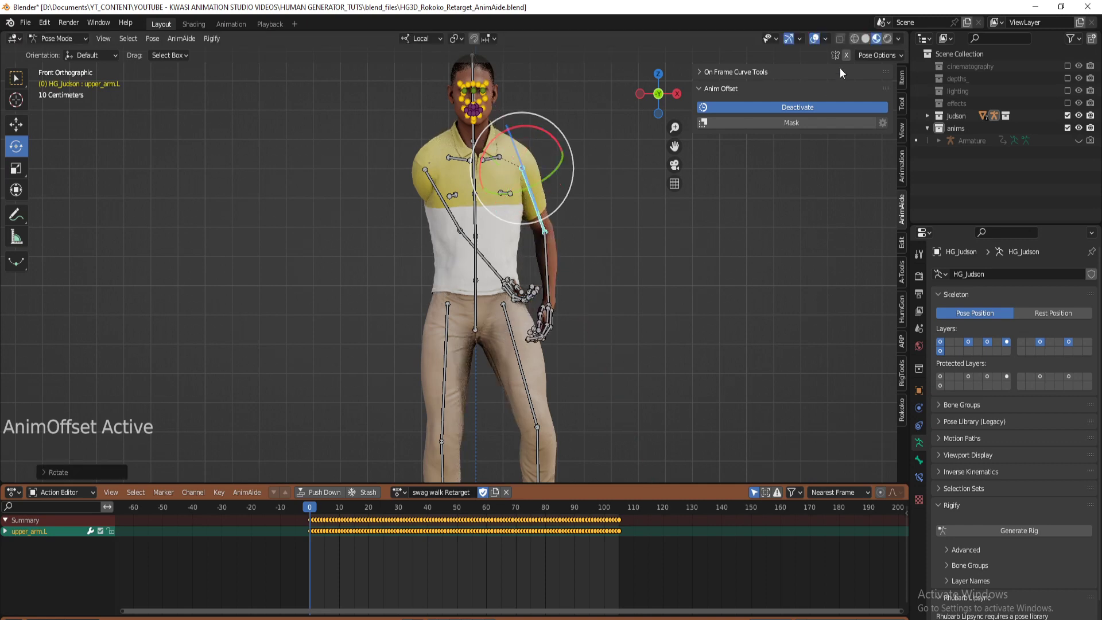
Using solid shading, rotate upper_arm.R outward to hang beside the body, and deactivate Anim Offset
click(866, 39)
mouse_move(541, 130)
mouse_down()
mouse_move(505, 173)
mouse_move(457, 200)
mouse_move(442, 184)
mouse_up()
click(432, 175)
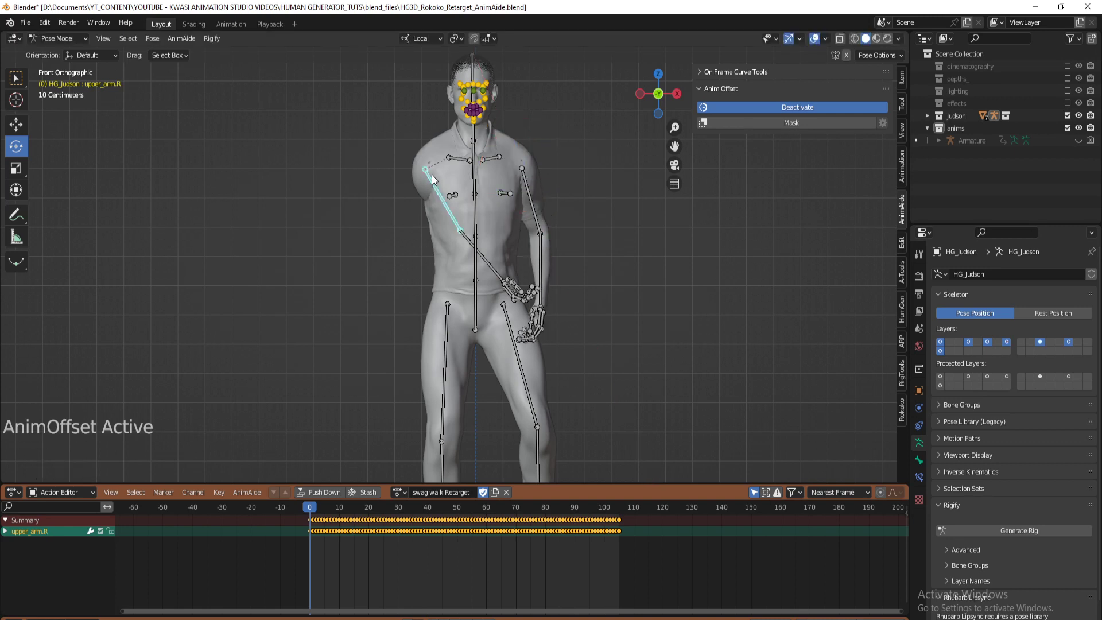
drag(446, 140, 479, 167)
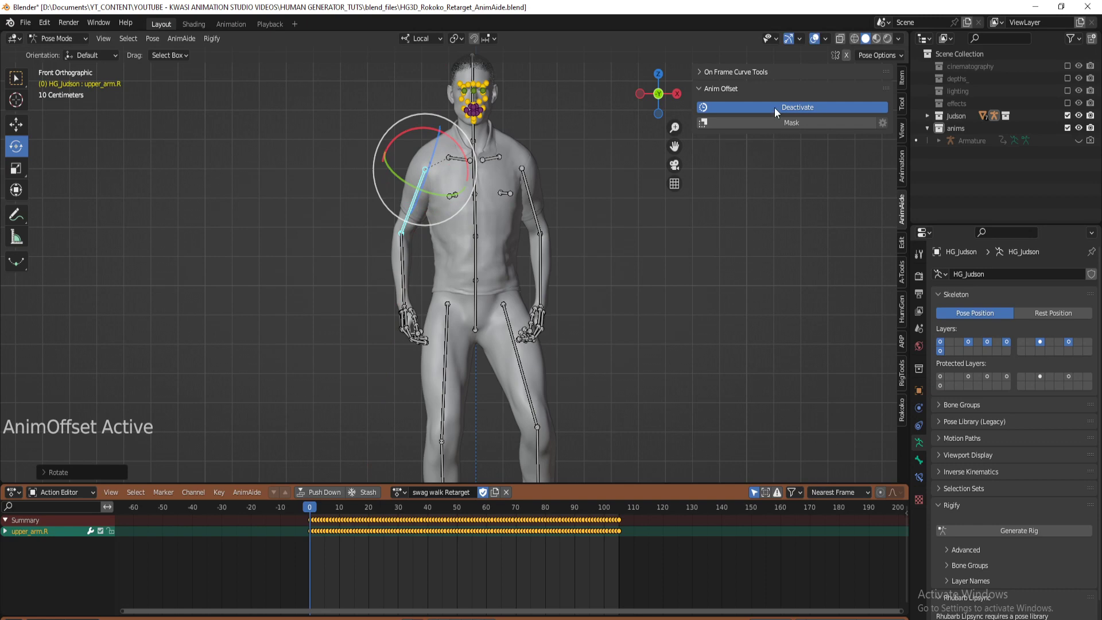
click(774, 108)
Play the walk animation to check the corrected arms, and save the blend file
middle_drag(663, 276, 591, 316)
key(space)
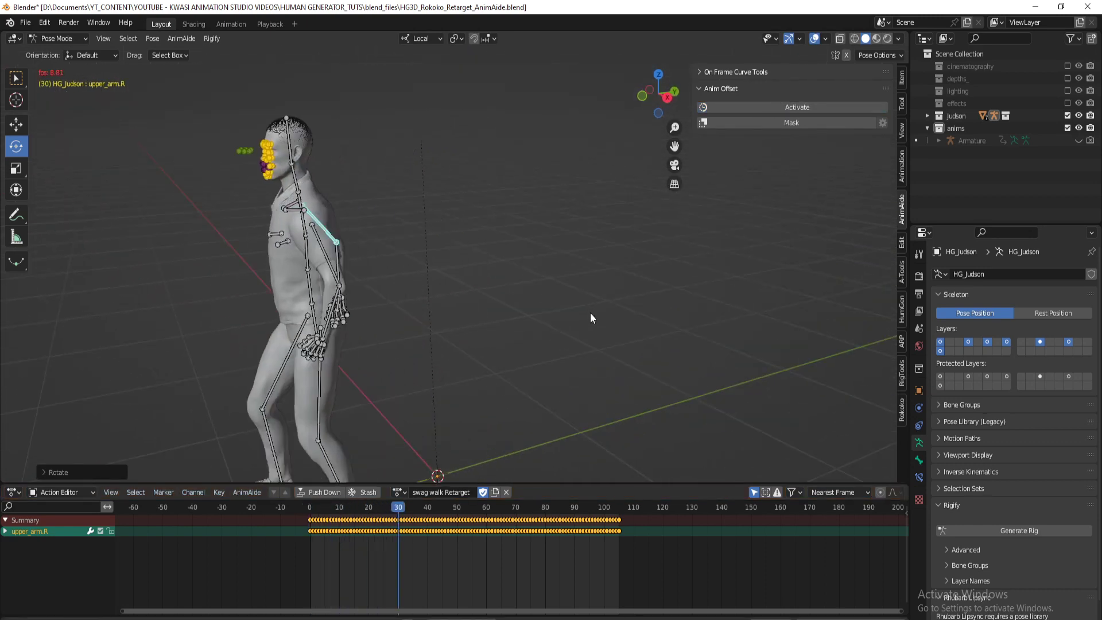
key(Escape)
middle_drag(414, 397, 460, 384)
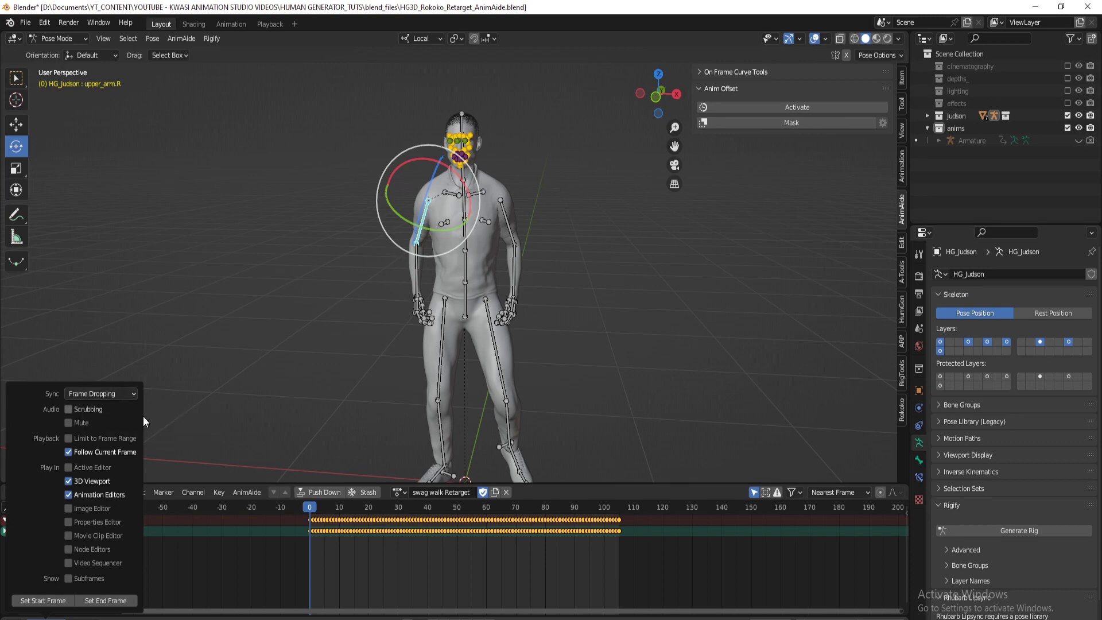
shift+middle_drag(505, 274, 554, 268)
key(ctrl+s)
scroll(568, 264, up, 2)
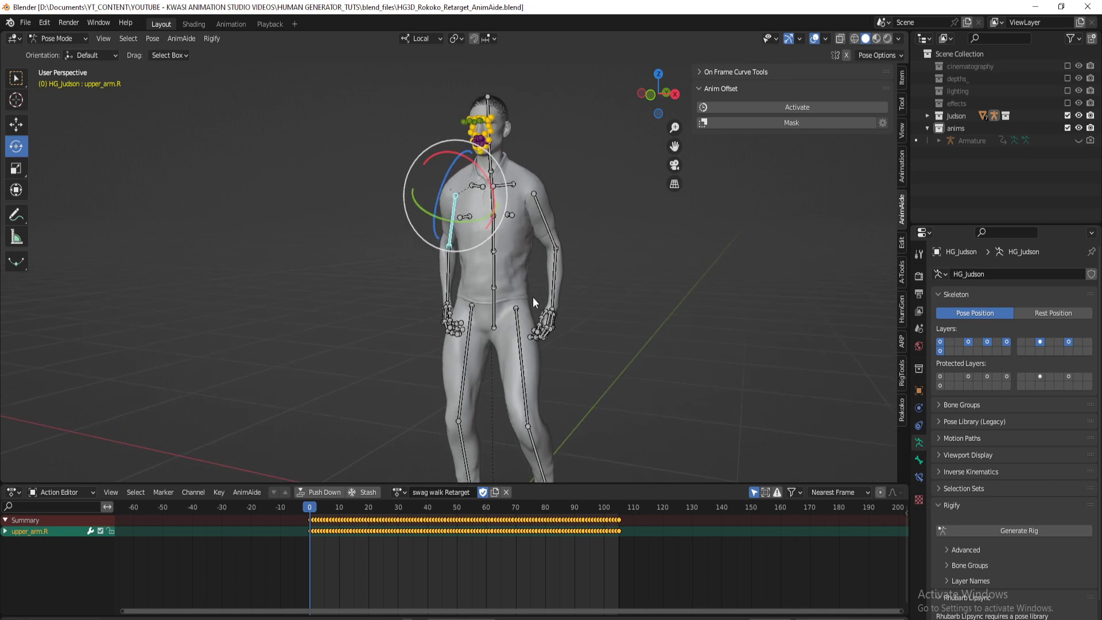
Reactivate Anim Offset and refine the rotation of upper_arm.R from an elevated view
middle_drag(532, 297, 582, 330)
drag(500, 257, 494, 256)
click(824, 108)
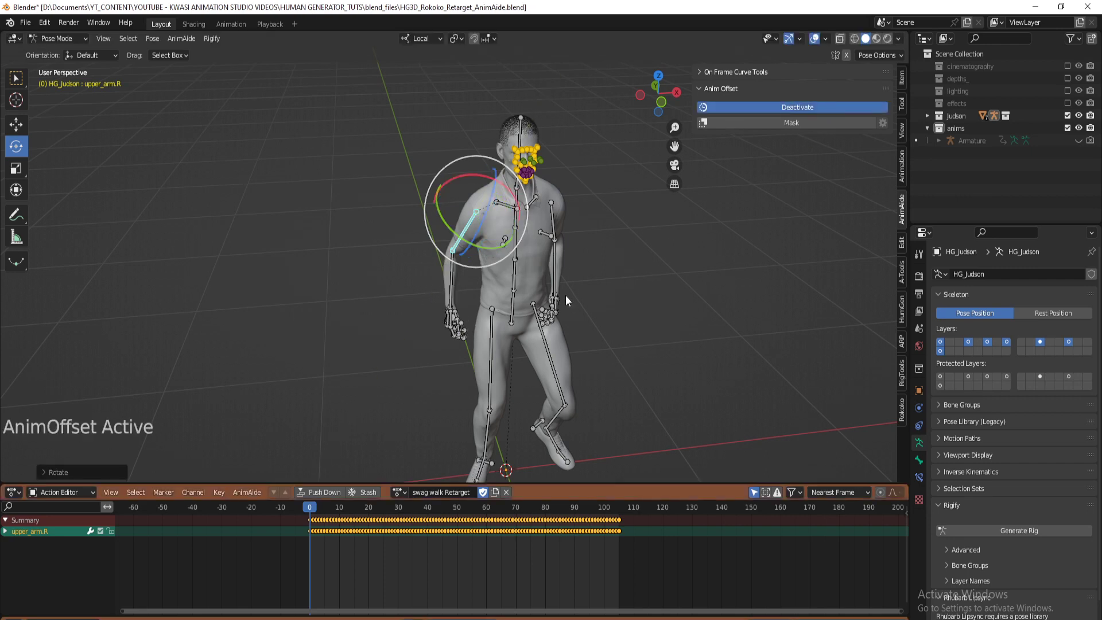
drag(495, 247, 504, 242)
mouse_move(504, 241)
middle_down()
mouse_move(501, 337)
mouse_move(505, 237)
middle_up()
drag(504, 236, 534, 246)
Adjust the rotation of upper_arm.L while checking the arm from different angles
middle_drag(534, 246, 557, 314)
click(569, 235)
drag(554, 309, 560, 310)
middle_drag(559, 310, 413, 350)
At frame 0 in front view, rotate upper_arm.L about 7 degrees toward the torso
mouse_move(318, 577)
mouse_down()
mouse_move(373, 562)
mouse_move(309, 569)
mouse_up()
middle_drag(555, 305, 594, 311)
key(KP_1)
scroll(593, 311, up, 4)
key(r)
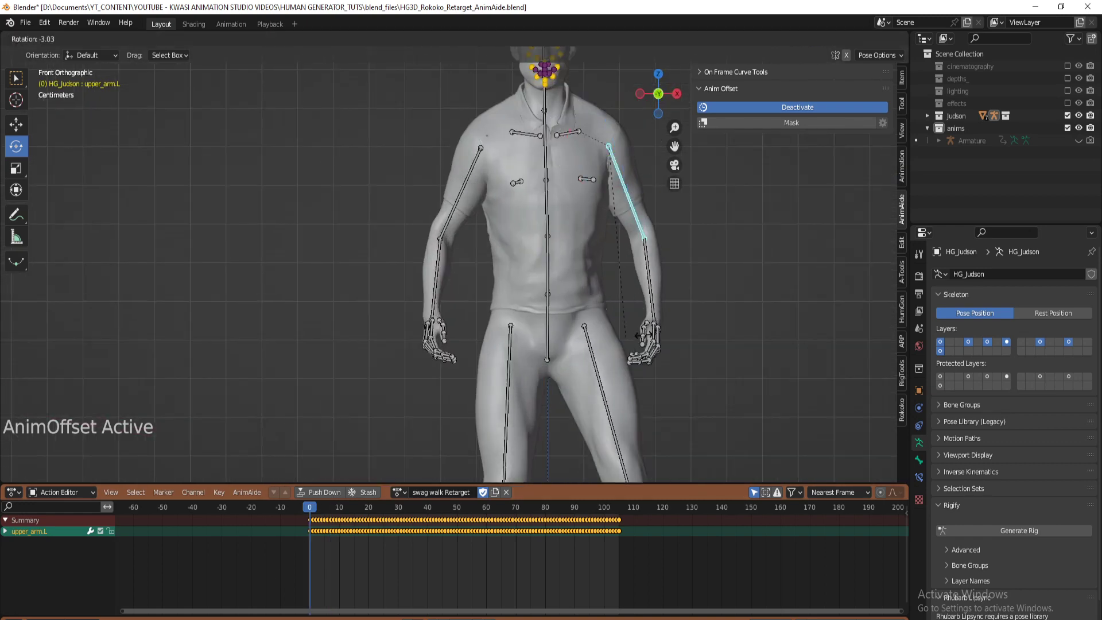
click(739, 256)
key(r)
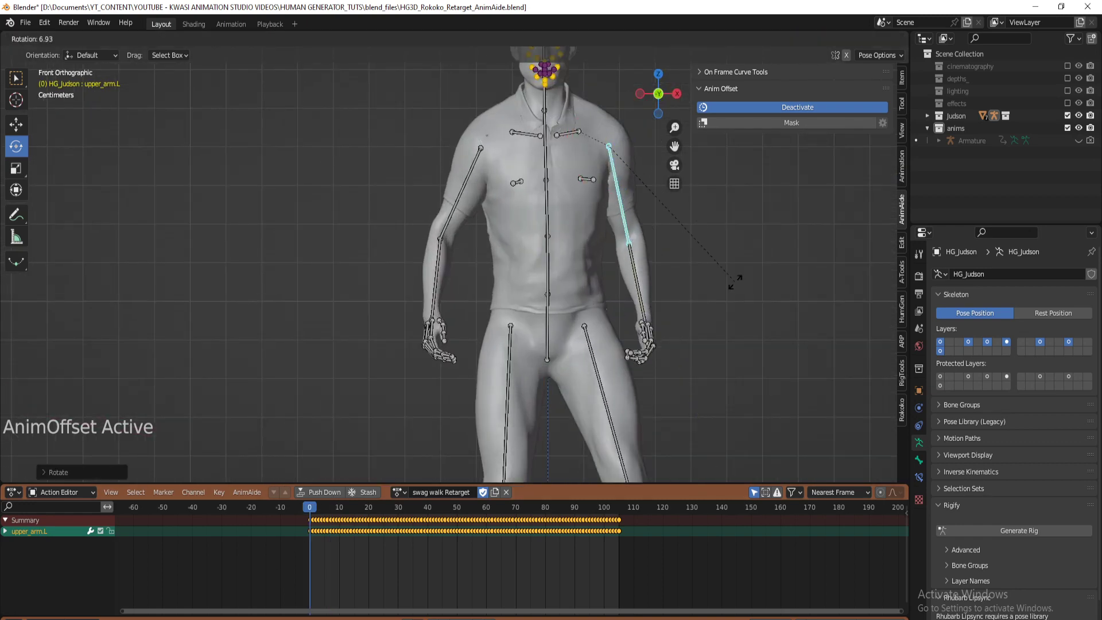
click(731, 281)
Rotate upper_arm.R slightly toward the torso and around its local Y axis, and deactivate Anim Offset
click(469, 172)
key(r)
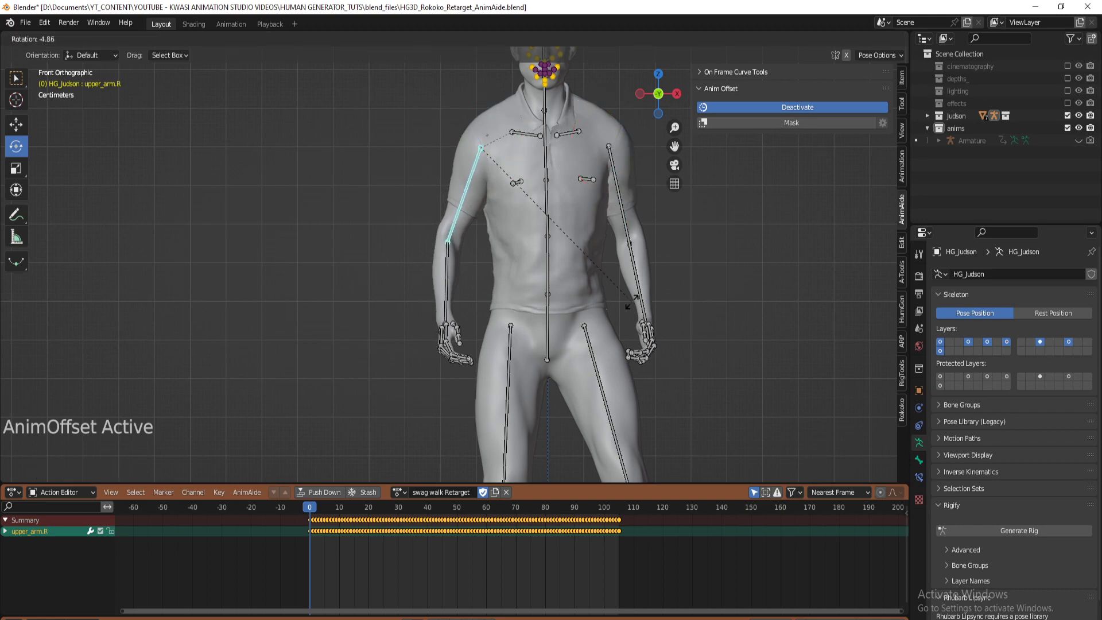
click(637, 302)
key(r)
key(y)
key(y)
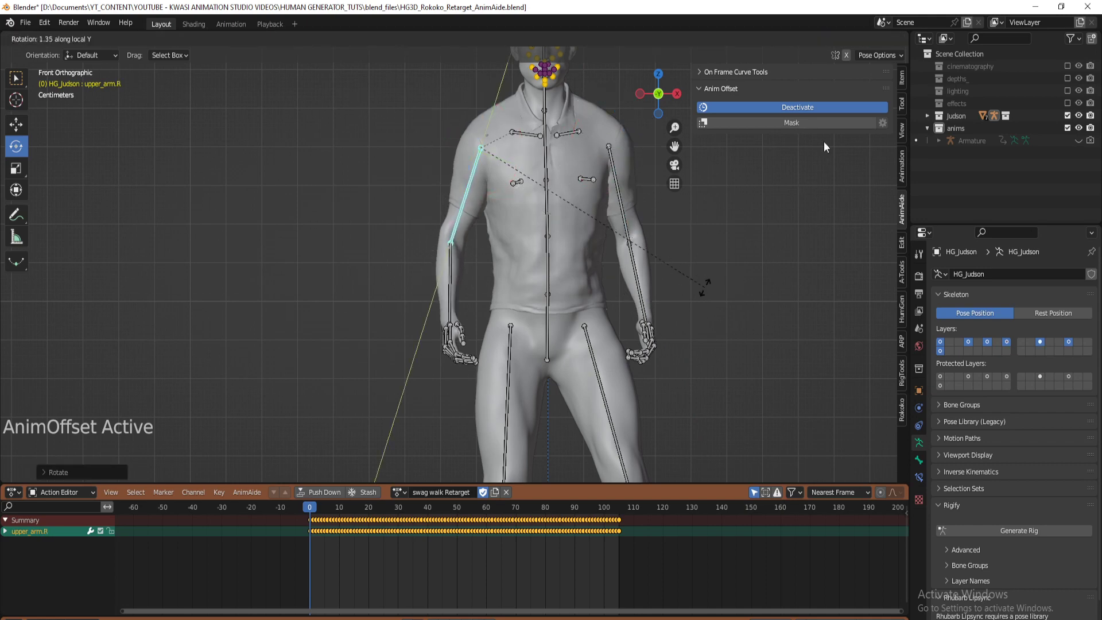
click(795, 167)
Switch to the Graph Editor, frame upper_arm.R's curves, and isolate its X Quaternion Rotation curve
key(ctrl+Tab)
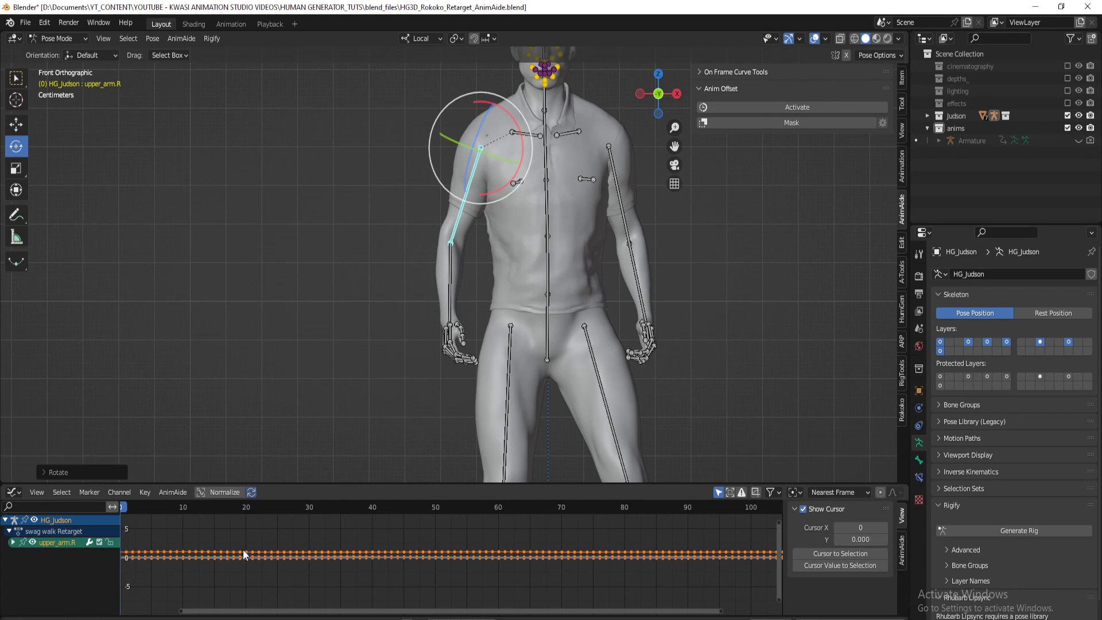
key(Home)
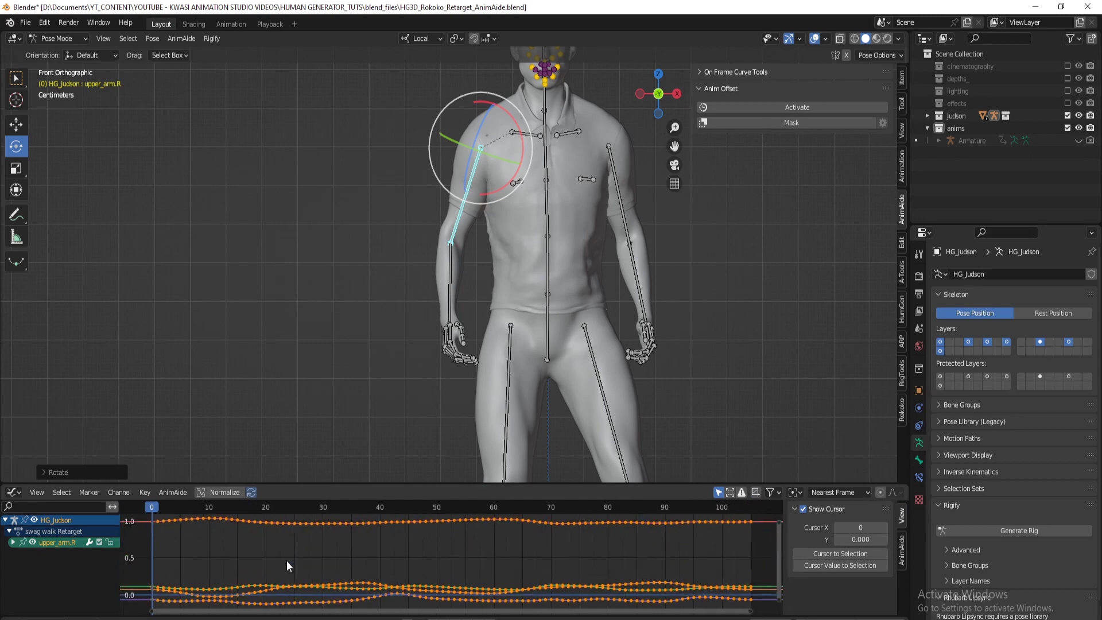
click(12, 542)
click(36, 491)
click(85, 331)
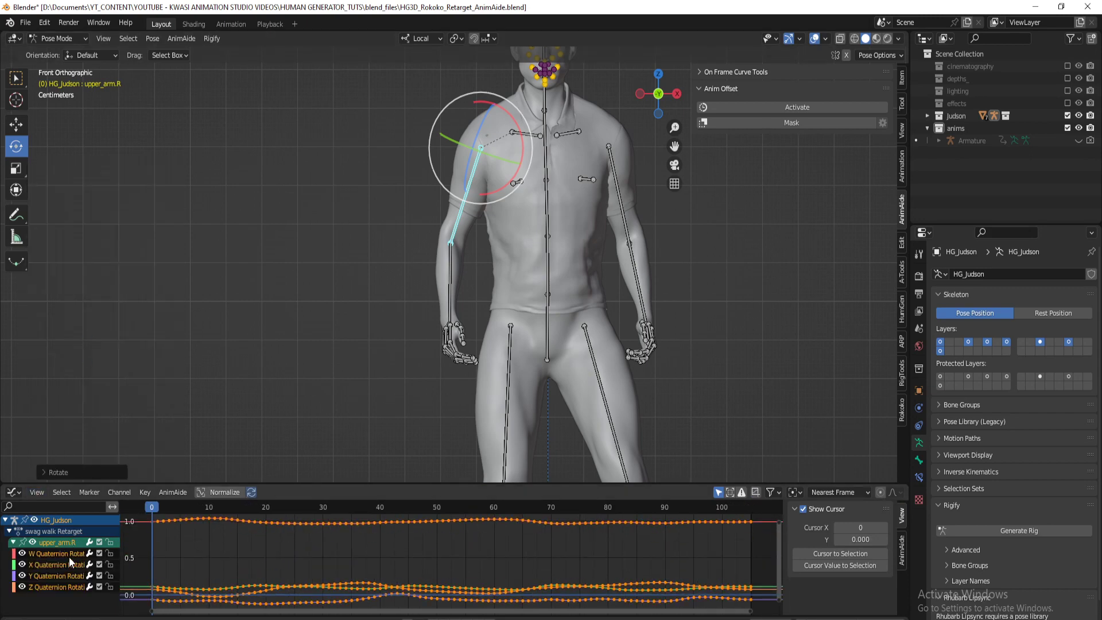
click(56, 567)
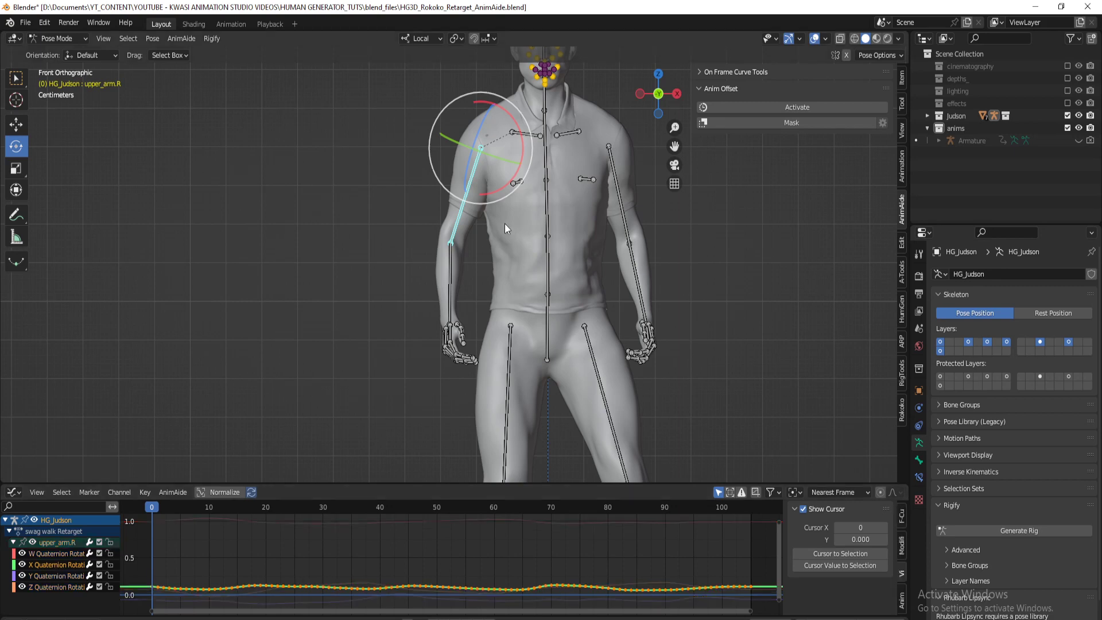
Move forearm.R's X Quaternion Rotation curve slightly down along Y to swing the forearm outward
click(444, 284)
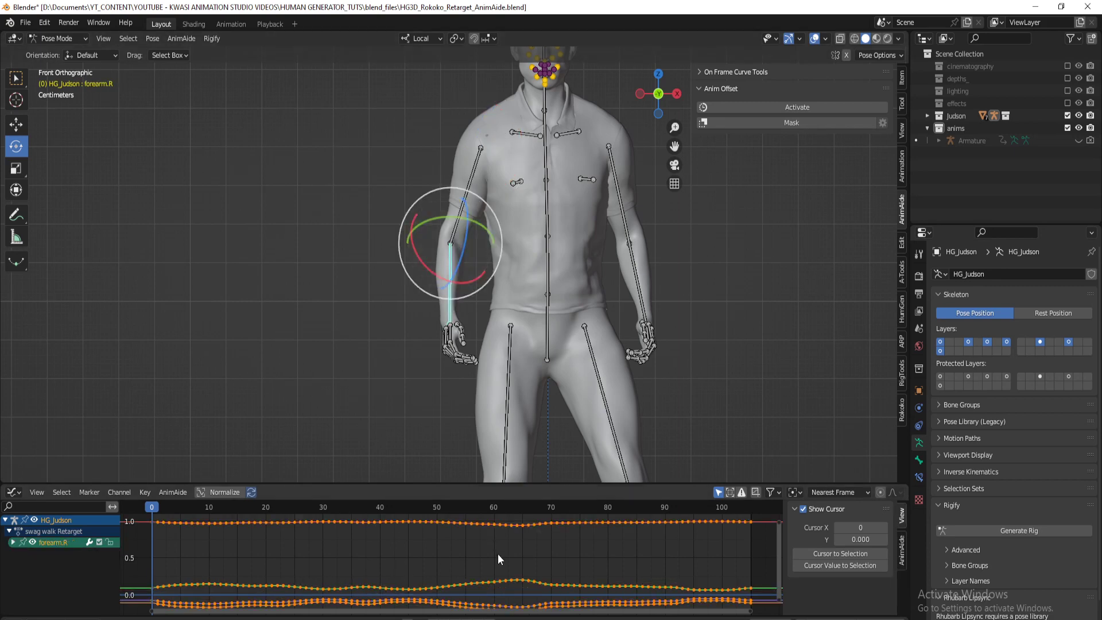
key(g)
key(y)
click(414, 556)
click(13, 541)
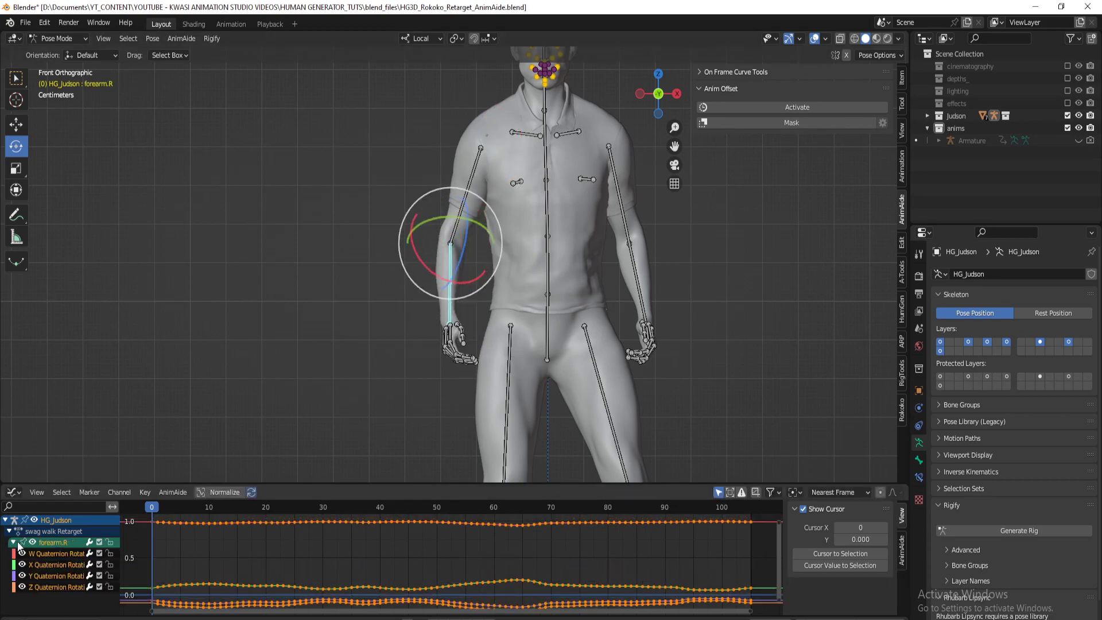
click(48, 566)
key(g)
key(y)
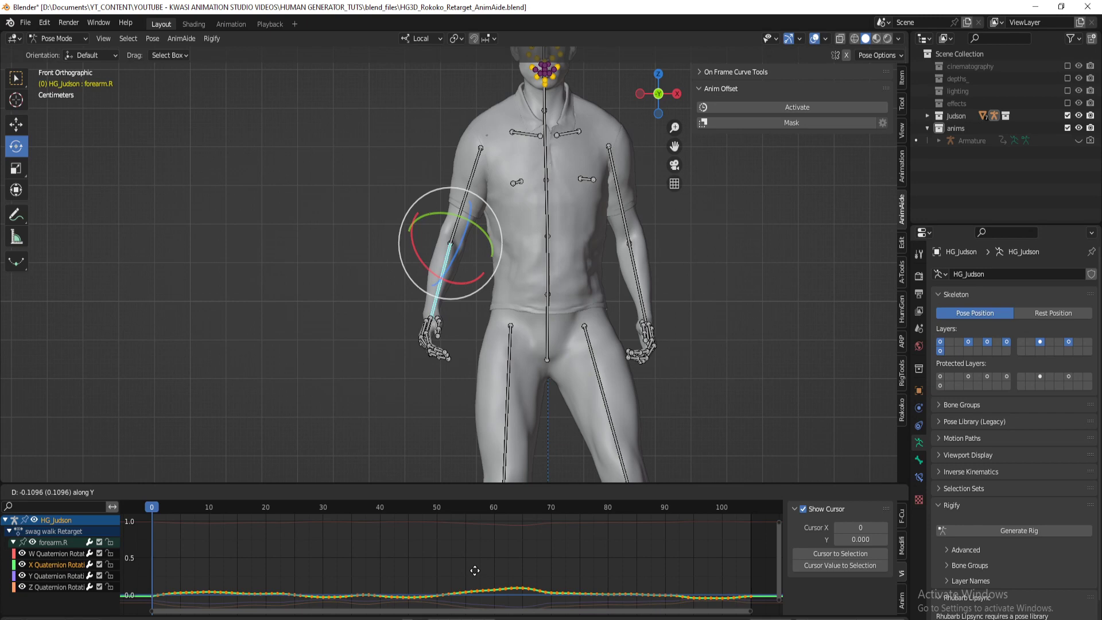
key(Escape)
key(g)
key(y)
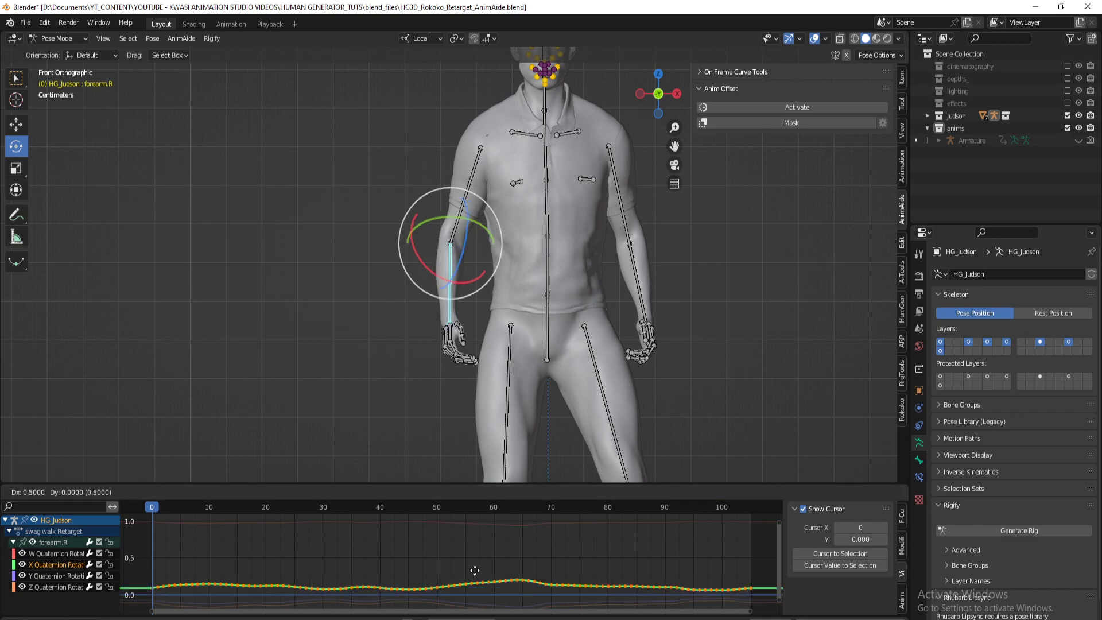
click(488, 609)
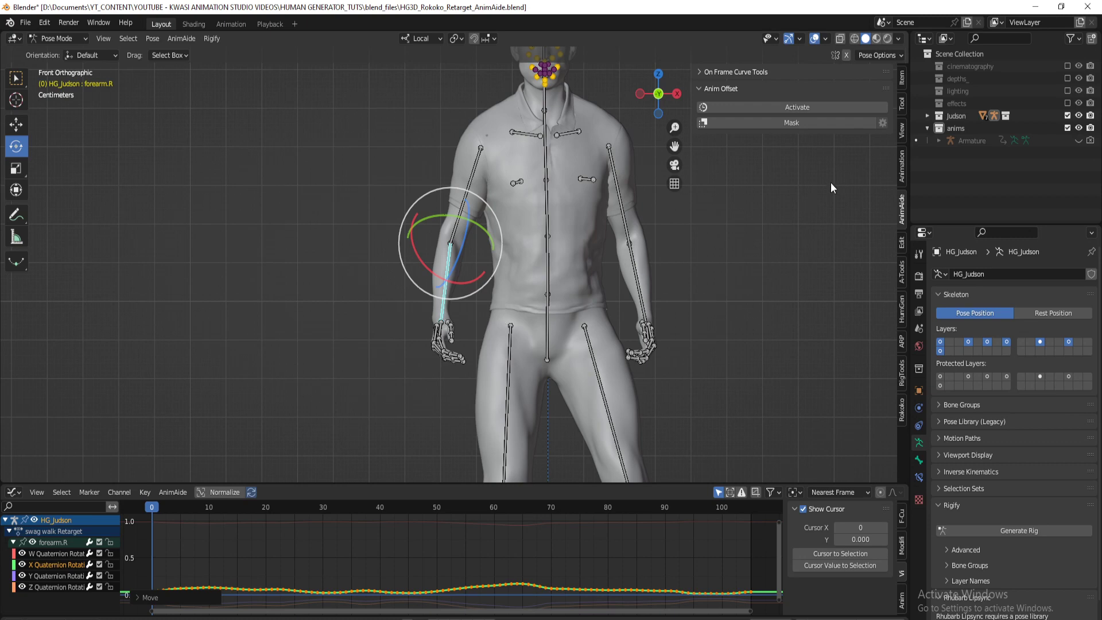
Activate Anim Offset, return to the Action Editor, and rotate forearm.R slightly
click(806, 109)
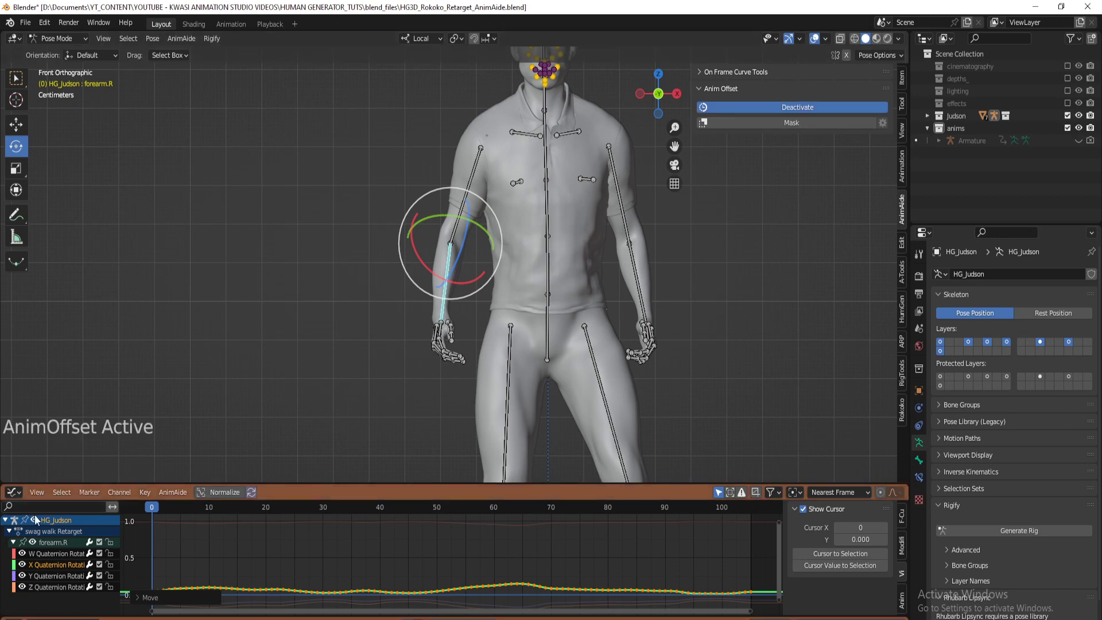
key(ctrl+Tab)
middle_drag(468, 304, 544, 343)
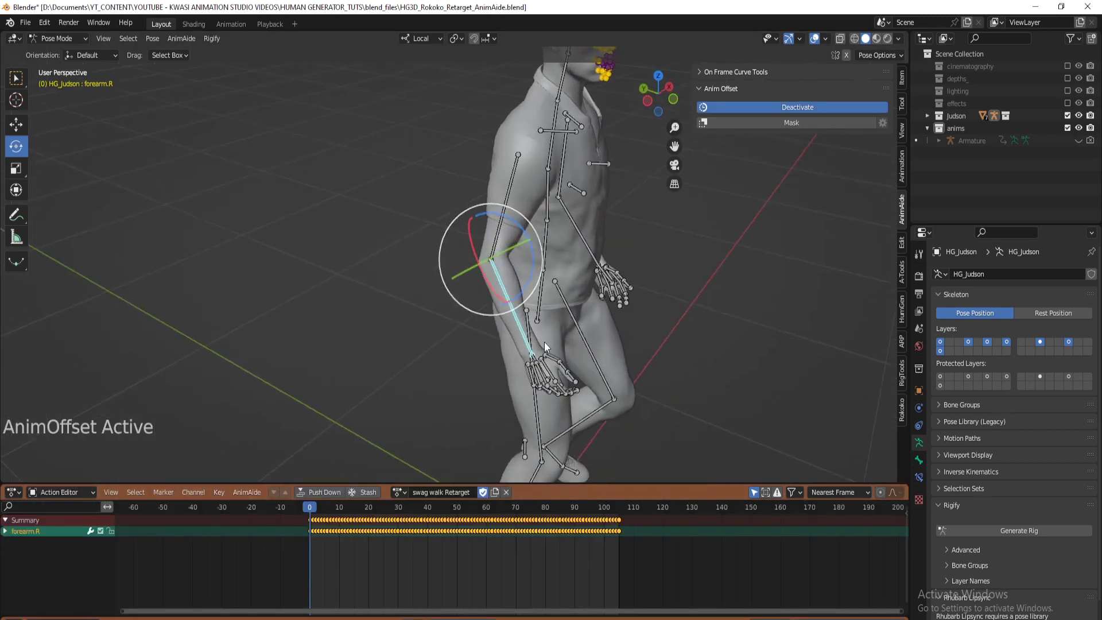
drag(532, 285, 528, 288)
middle_drag(528, 288, 497, 198)
Rotate shoulder.L and shoulder.R slightly to raise both shoulders and swing the arms outward
click(495, 197)
drag(520, 182, 484, 337)
shift+middle_drag(484, 338, 459, 229)
click(629, 287)
drag(459, 230, 435, 229)
middle_drag(435, 229, 605, 300)
click(477, 175)
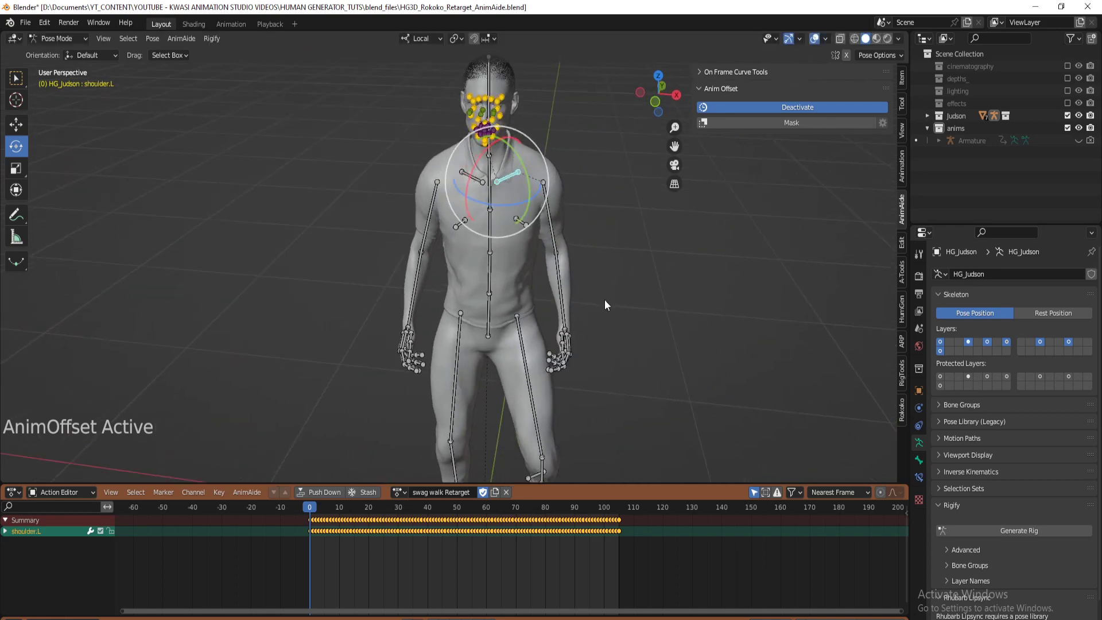
drag(475, 180, 480, 173)
In front view, rotate upper_arm.L toward the torso to bring the spread left arm back in
click(559, 234)
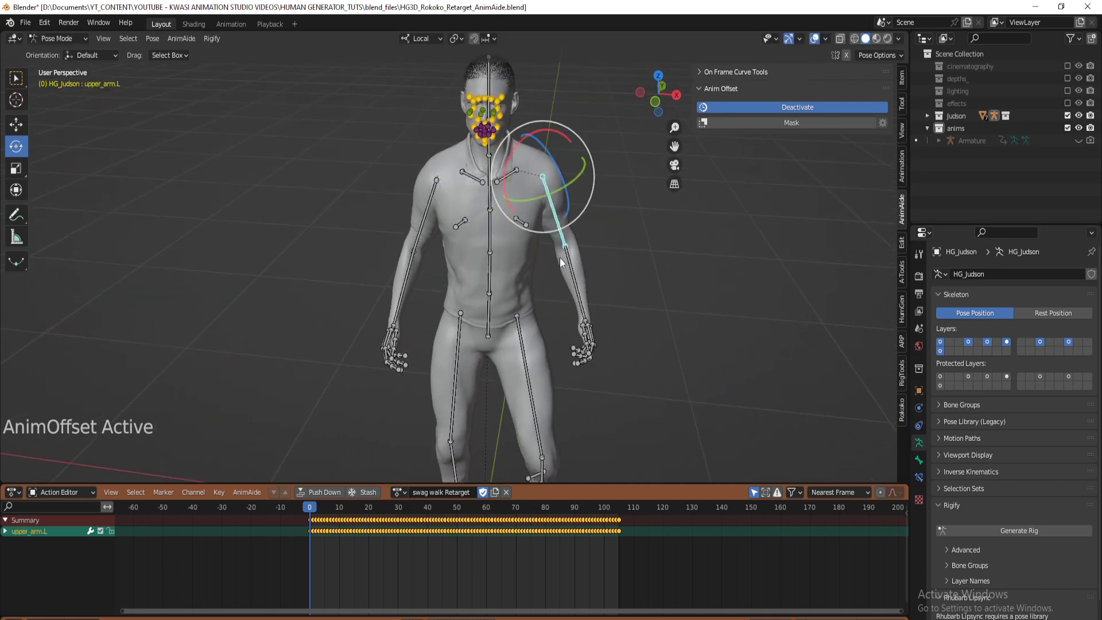
middle_drag(560, 233, 560, 262)
key(KP_1)
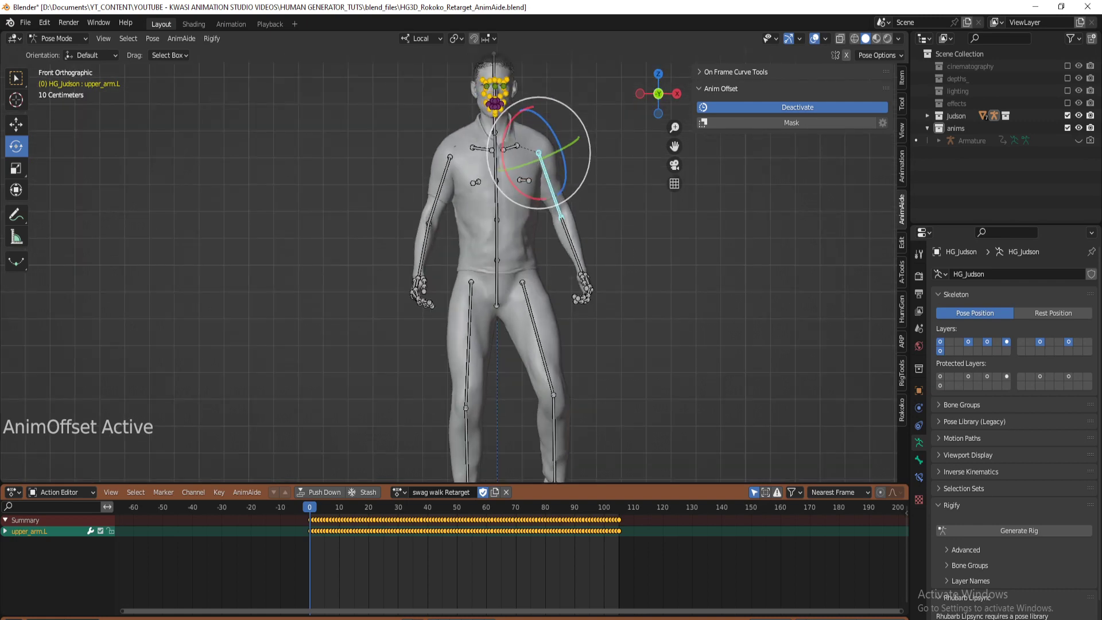
key(r)
click(539, 260)
Rotate upper_arm.R toward the torso to match the left arm, and inspect both arms from other angles
click(438, 189)
scroll(438, 189, down, 2)
key(r)
click(470, 276)
middle_drag(471, 276, 556, 360)
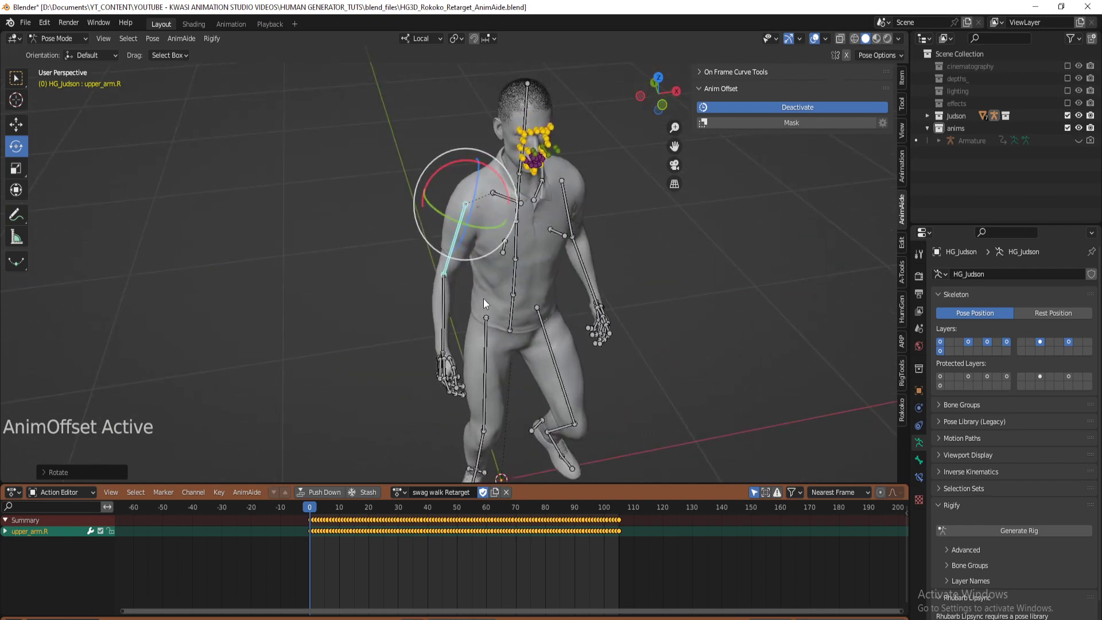
click(563, 223)
middle_drag(623, 285, 611, 313)
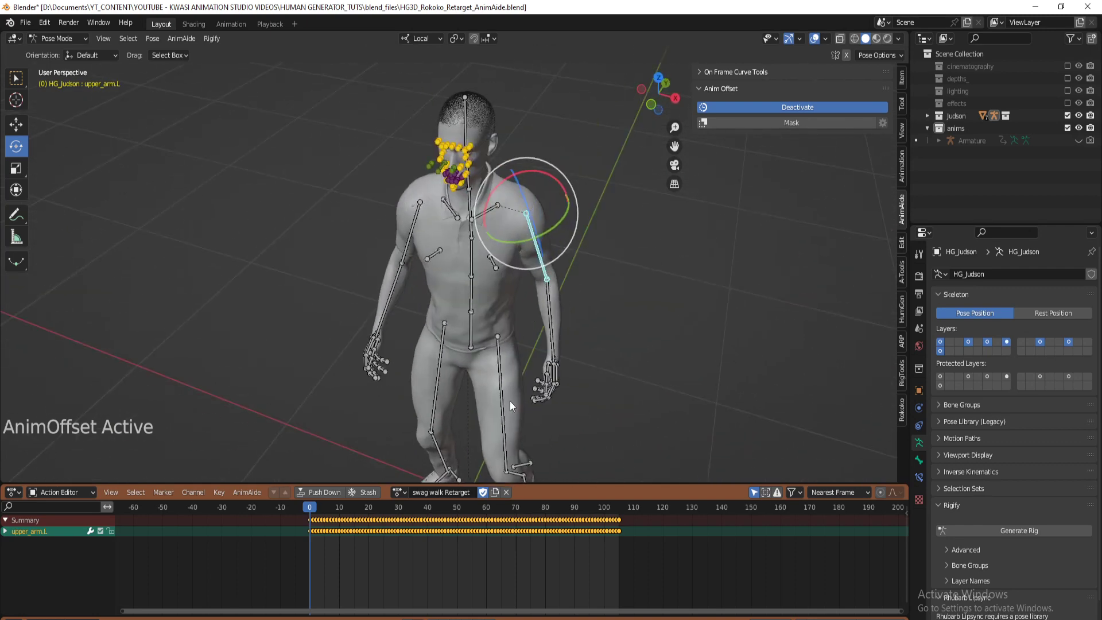
scroll(525, 319, up, 3)
In front view, rotate thigh.L inward toward the other leg and twist it around its local Y axis
click(521, 308)
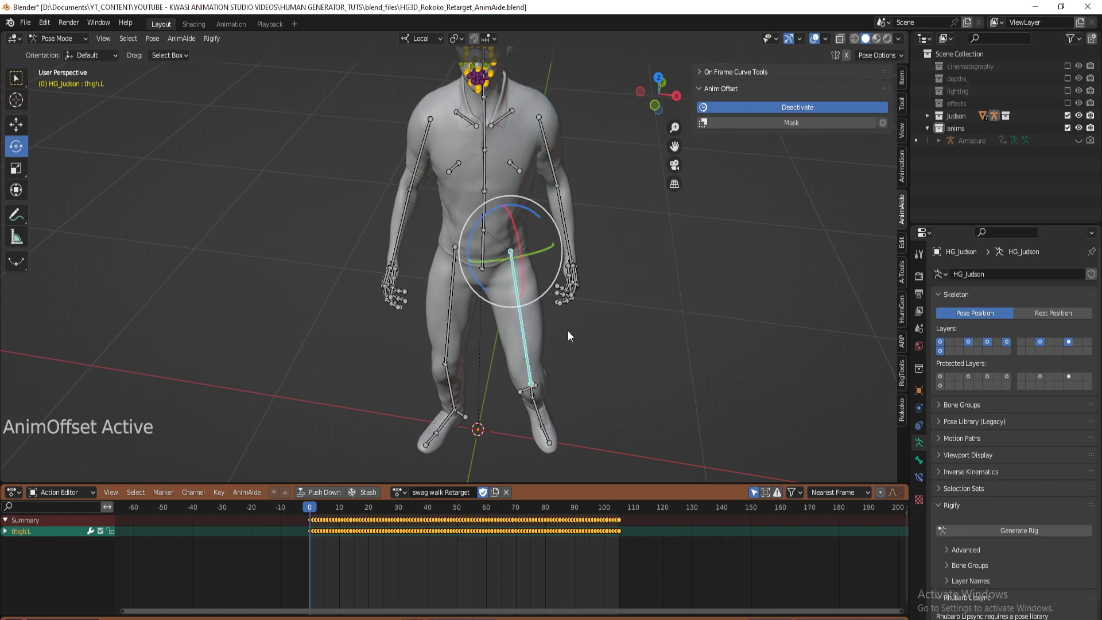
key(KP_5)
key(KP_1)
key(r)
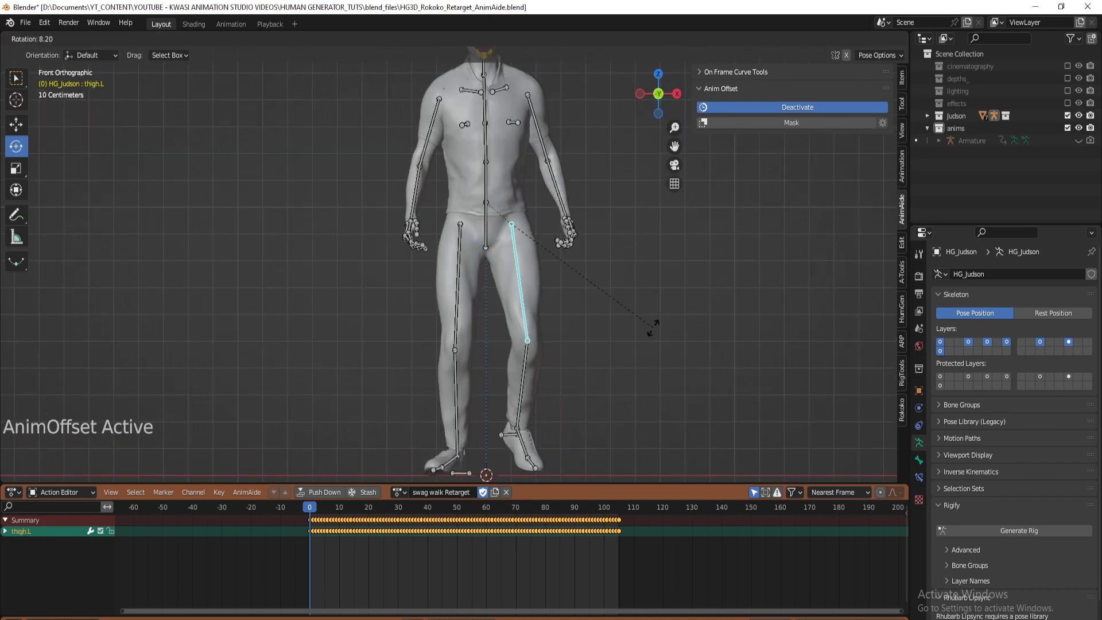
click(651, 330)
key(r)
key(y)
key(y)
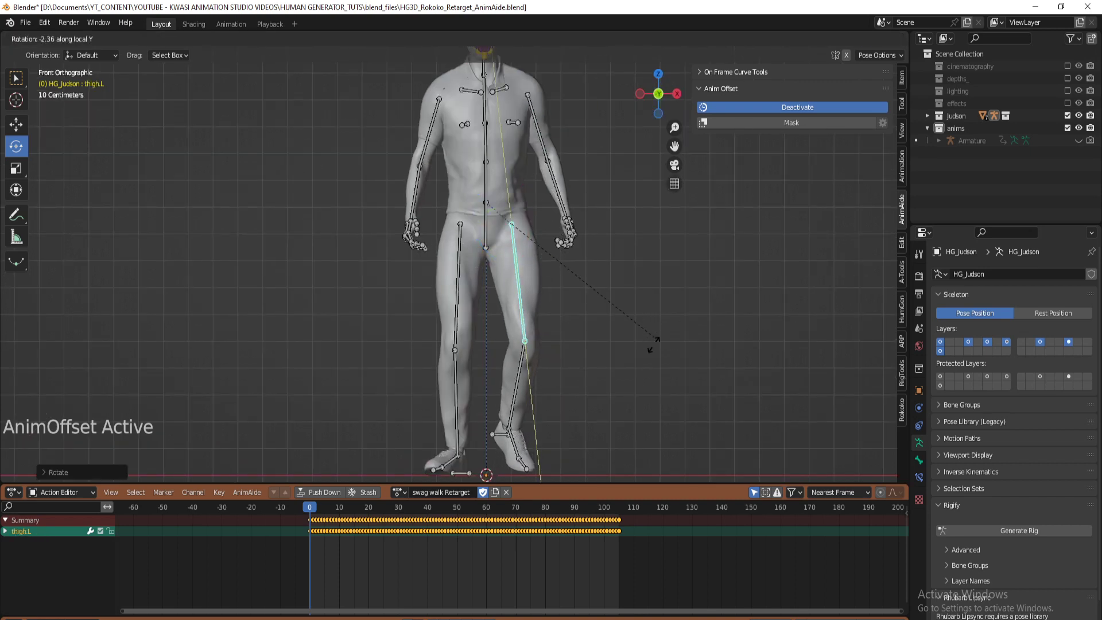
click(535, 299)
Rotate thigh.R slightly inward and twist it about 8 degrees around its local Y axis
click(457, 245)
key(r)
key(y)
key(y)
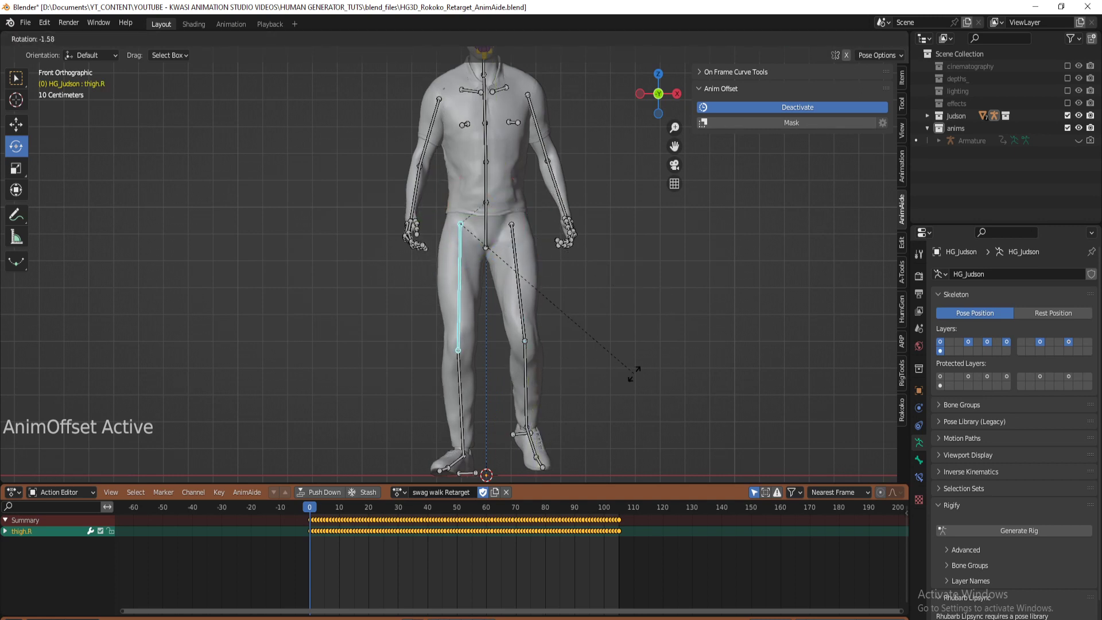
click(635, 365)
key(r)
key(y)
key(y)
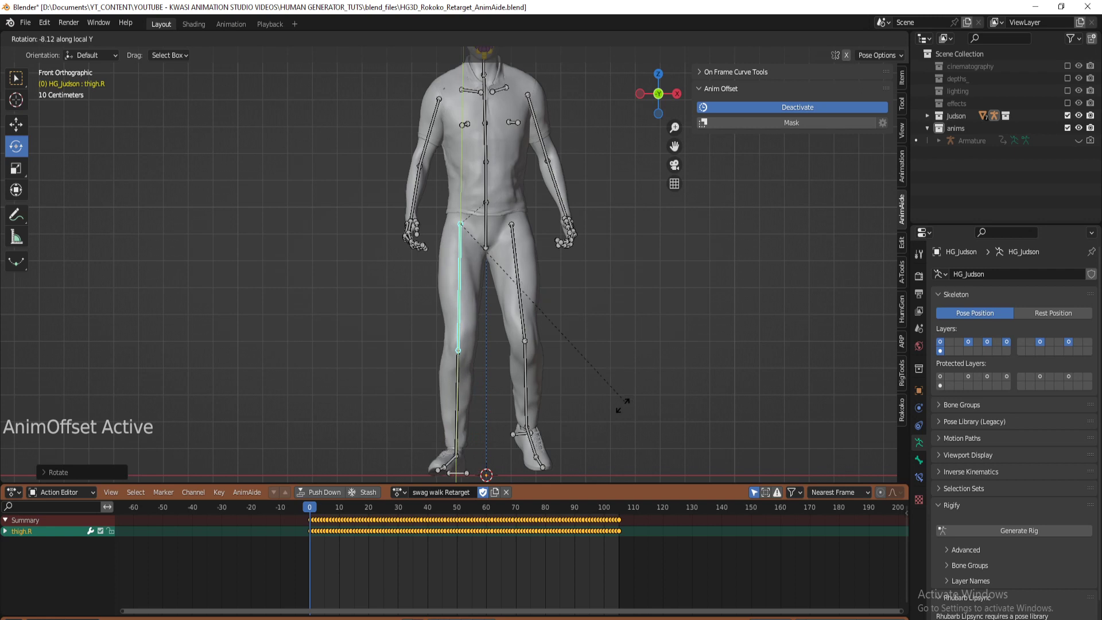
click(626, 401)
Rotate foot.R around global Z, then with a trackball rotation, so the foot points more forward
click(452, 468)
shift+scroll(571, 382, down, 5)
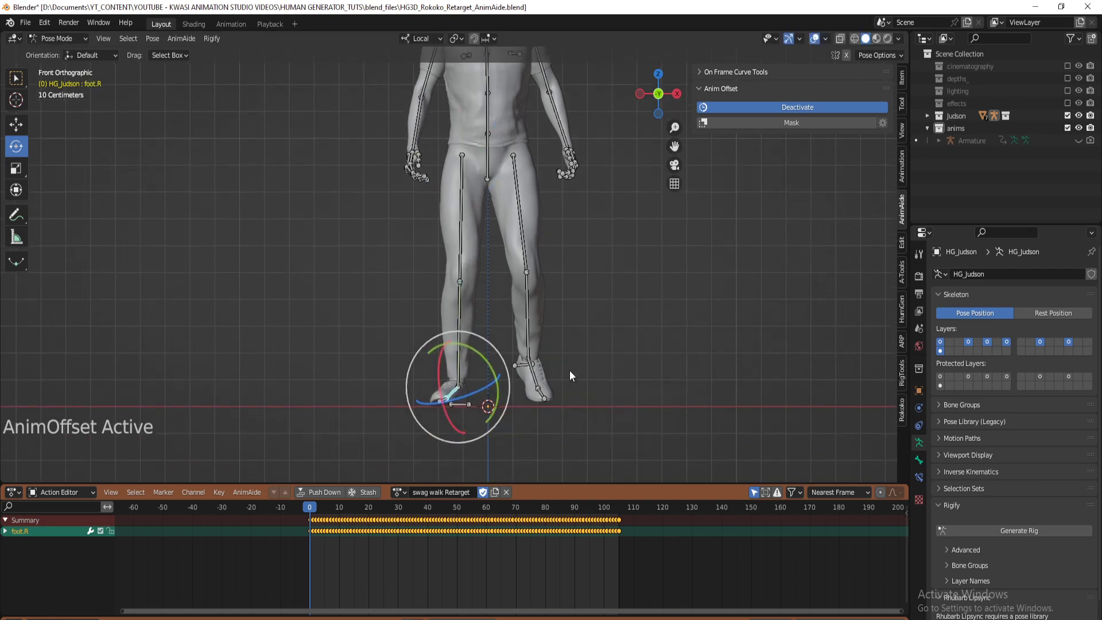
key(r)
key(z)
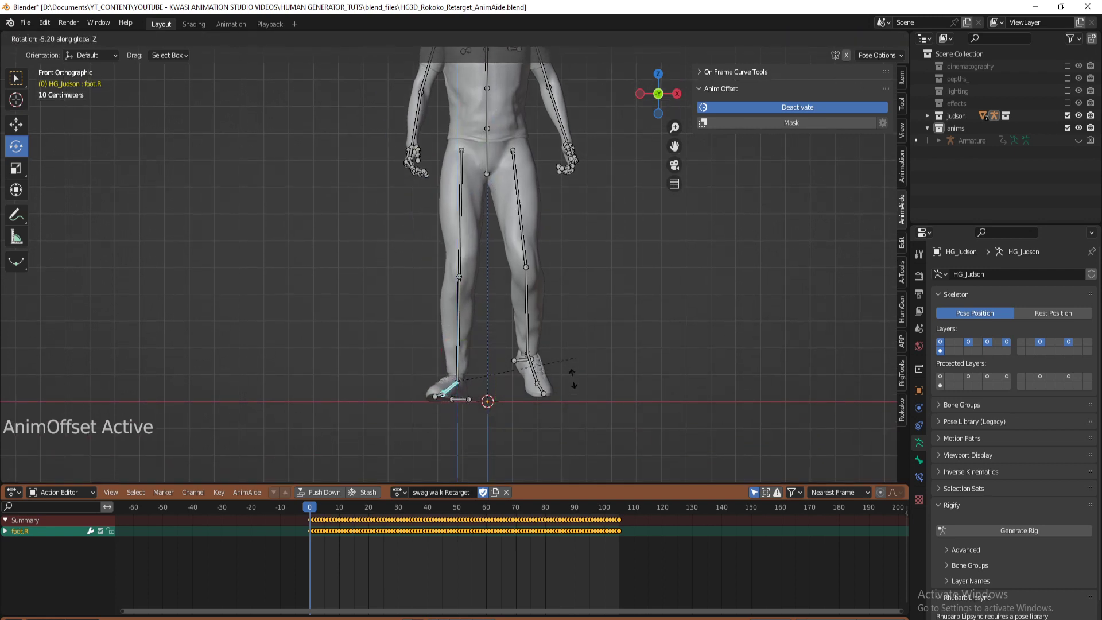
key(r)
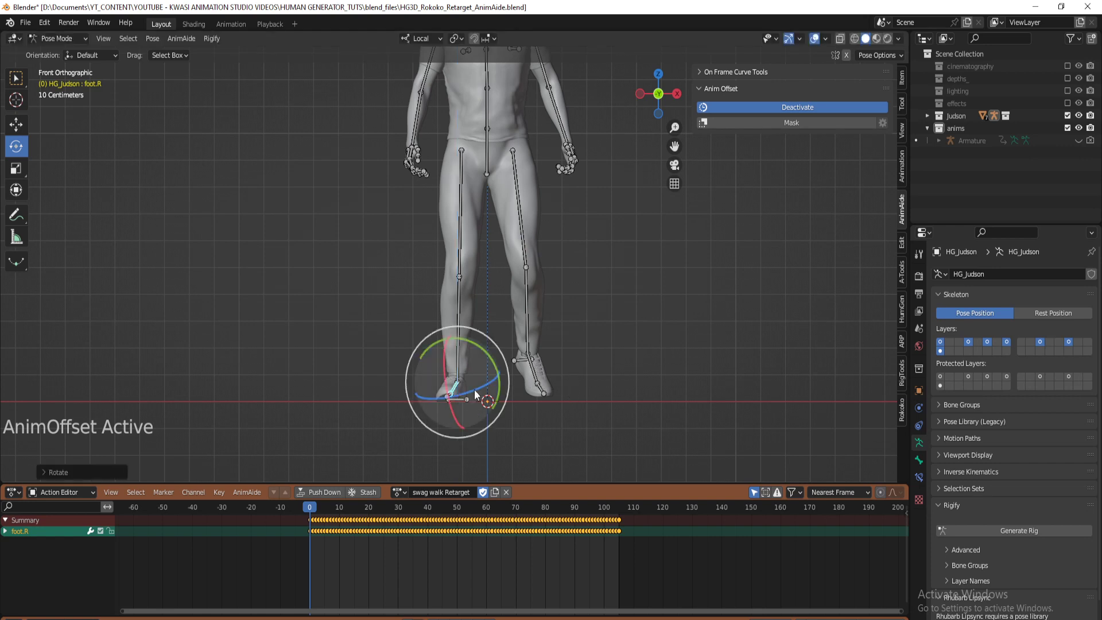
click(461, 527)
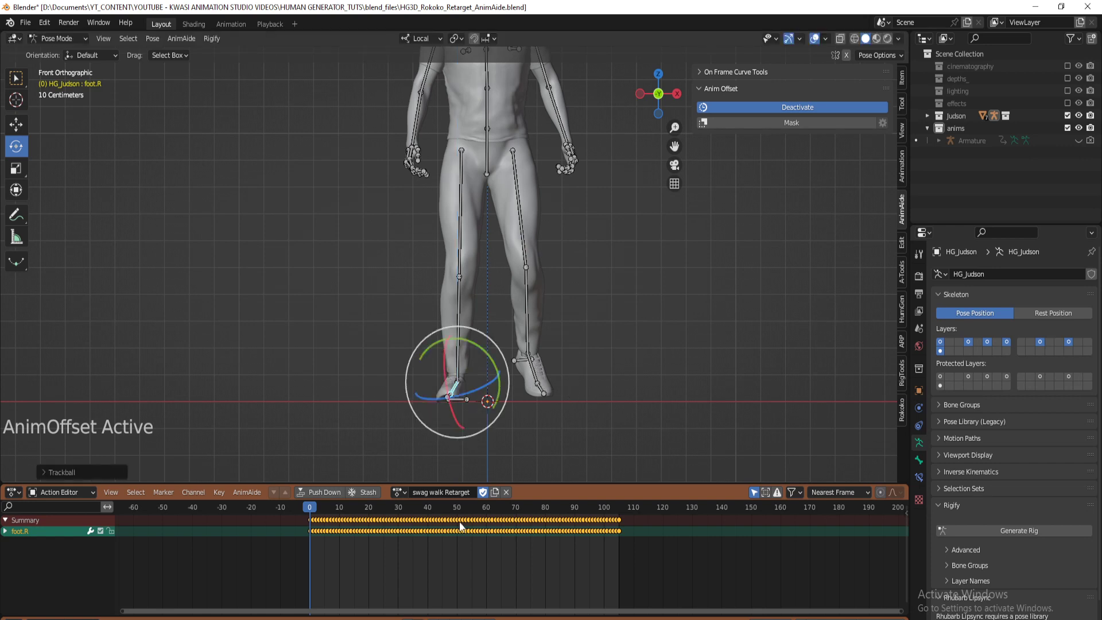
At frame 25, rotate foot.L about 9 degrees around global Z to turn the foot inward
click(384, 538)
click(532, 383)
drag(513, 345, 512, 344)
key(r)
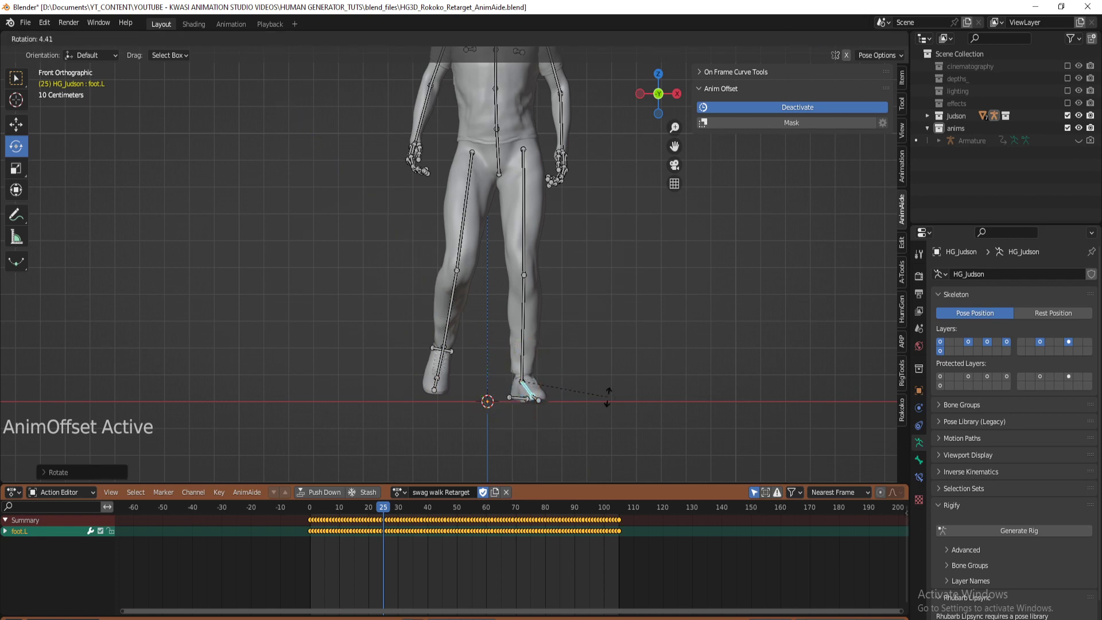
key(z)
key(z)
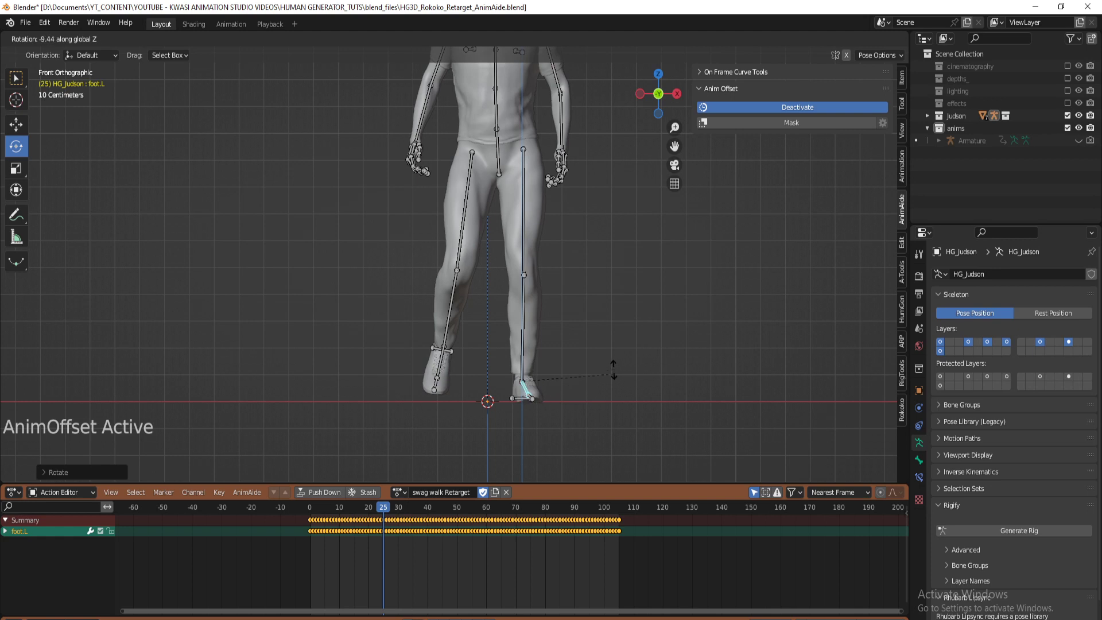
key(Escape)
key(r)
key(y)
key(Escape)
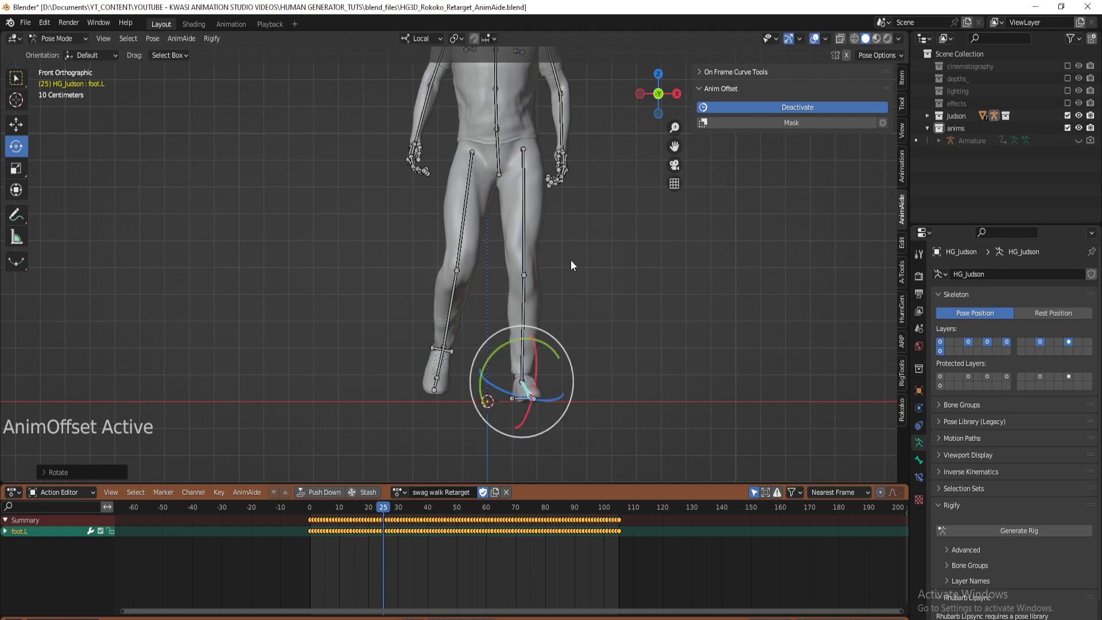
Return to frame 0, deselect all bones, hide the bones overlay, and play the walk animation to check it
scroll(536, 319, down, 2)
shift+middle_drag(536, 319, 542, 364)
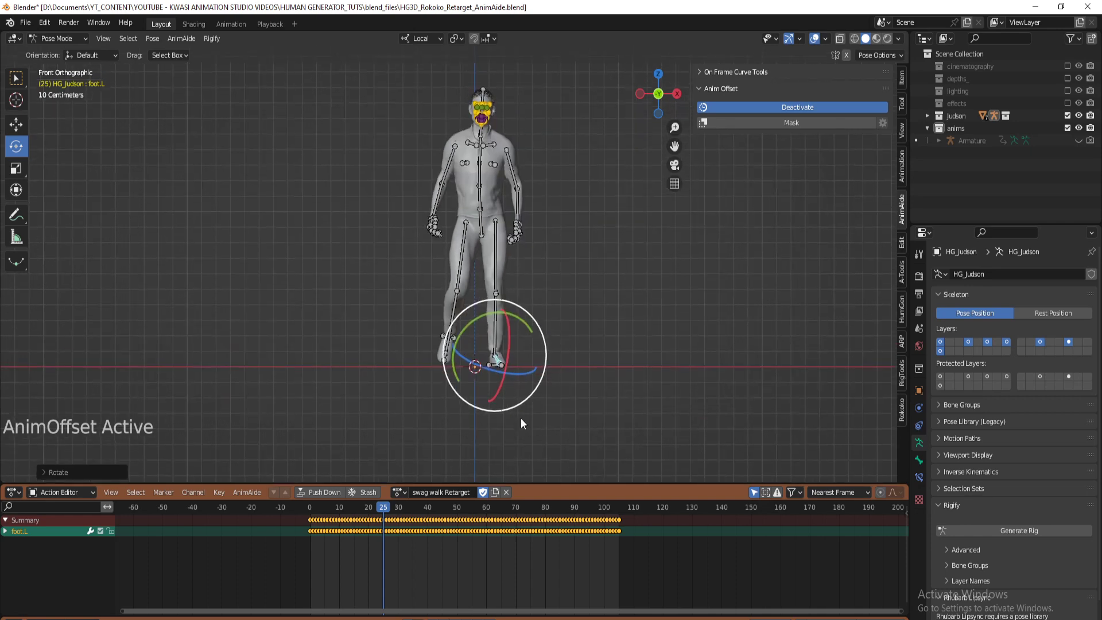
key(shift+Left)
key(alt+a)
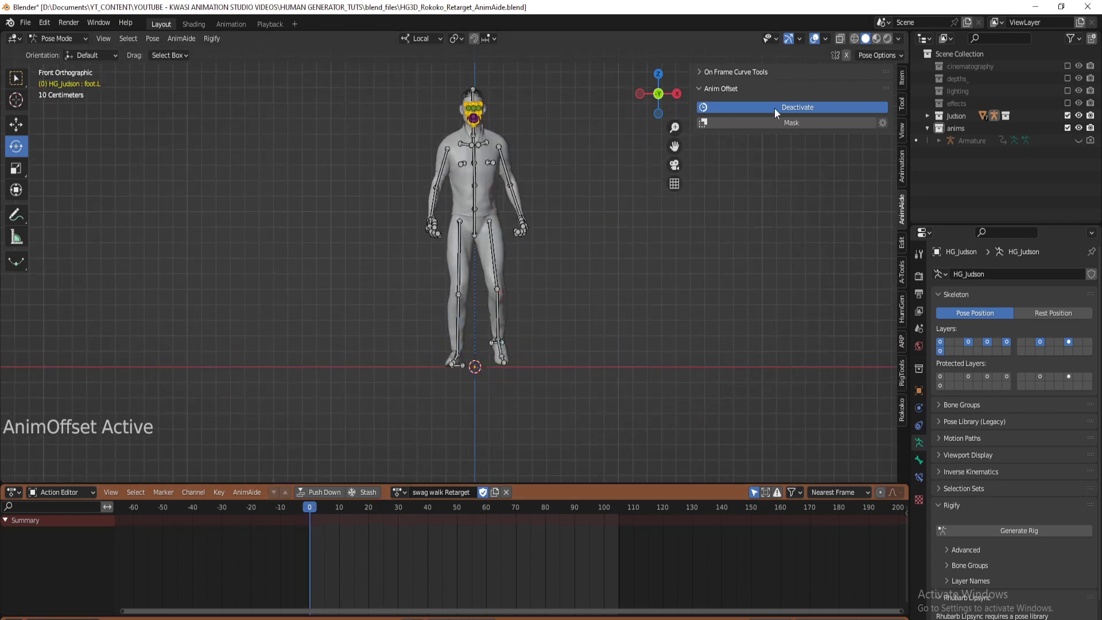
click(825, 39)
click(847, 183)
key(space)
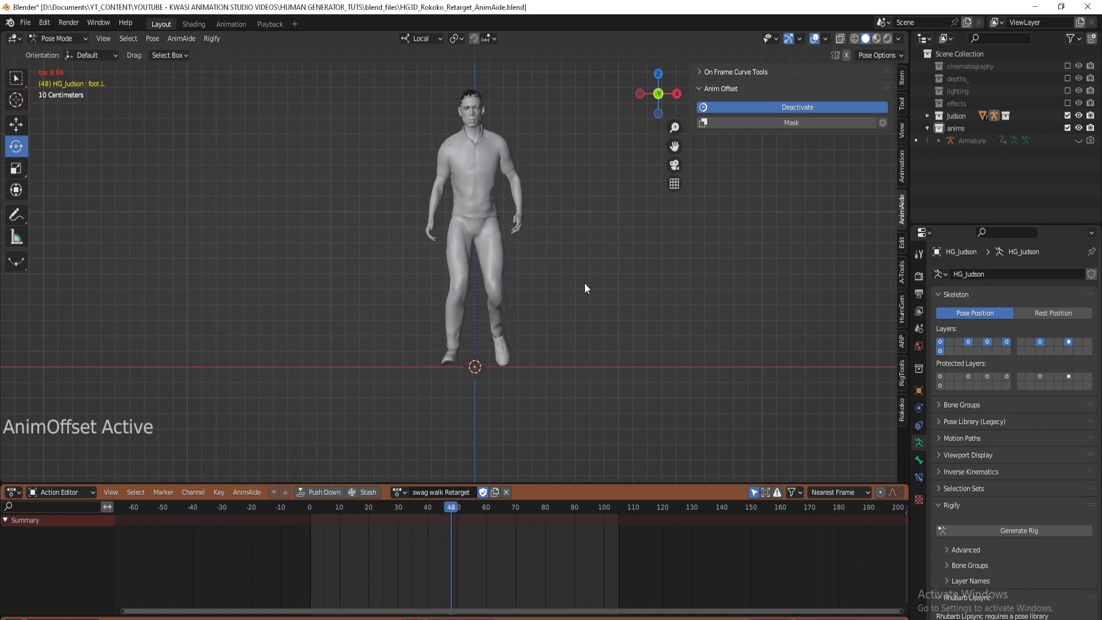
key(space)
Scrub to frame 38 and show the bones overlay again
drag(441, 508, 424, 551)
click(825, 38)
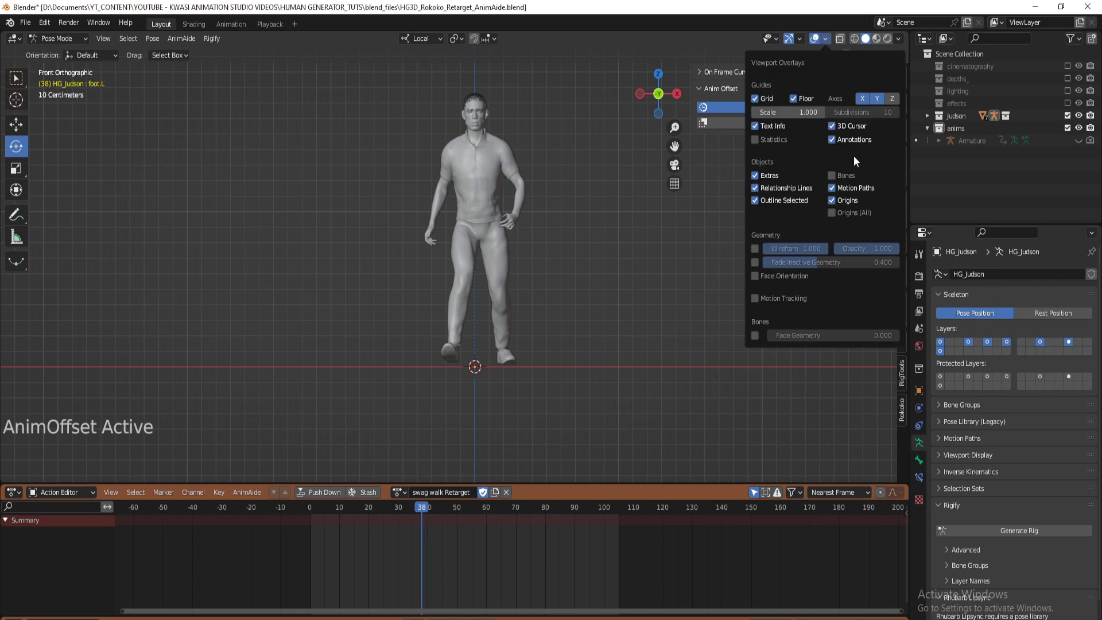
click(847, 174)
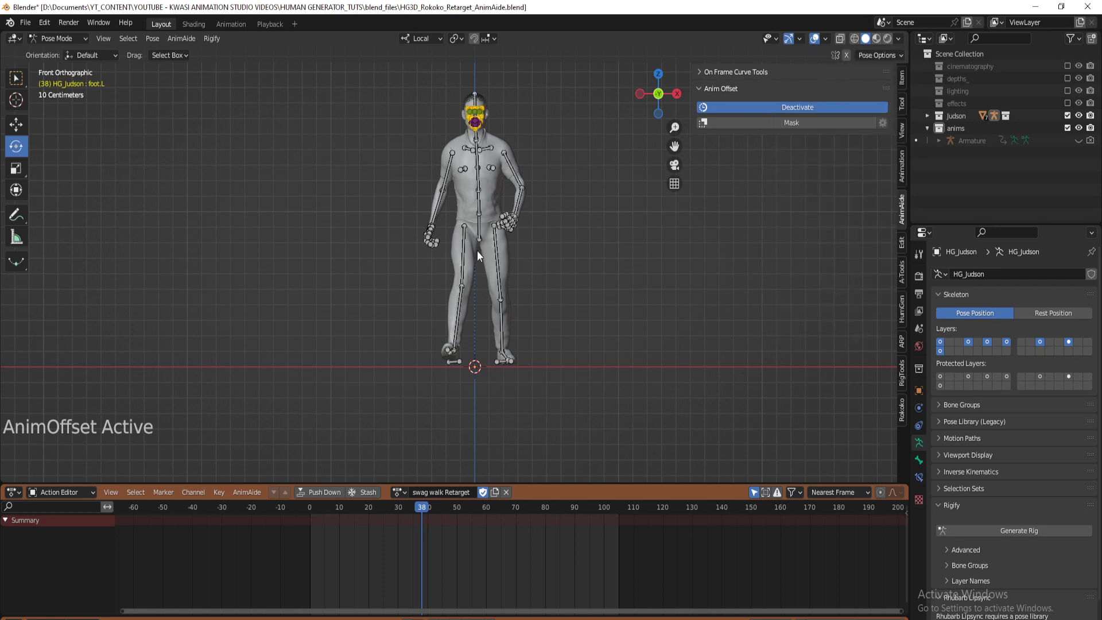
Deactivate Anim Offset and, in the Graph Editor, move shin.R's Z Quaternion Rotation curve down about 0.06 along Y
click(457, 301)
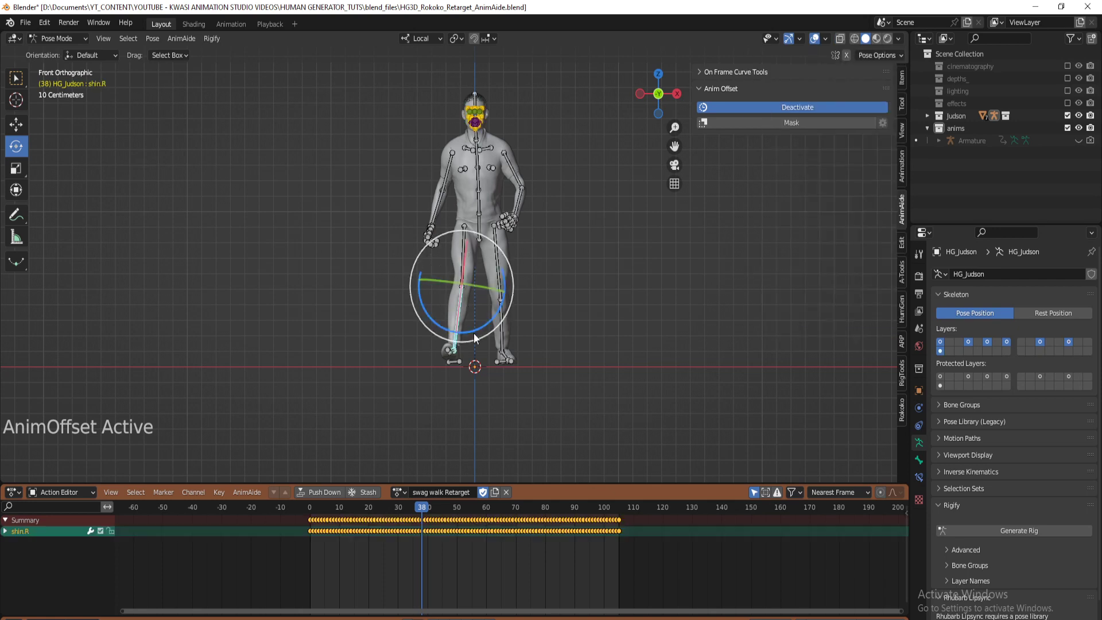
click(808, 108)
key(ctrl+Tab)
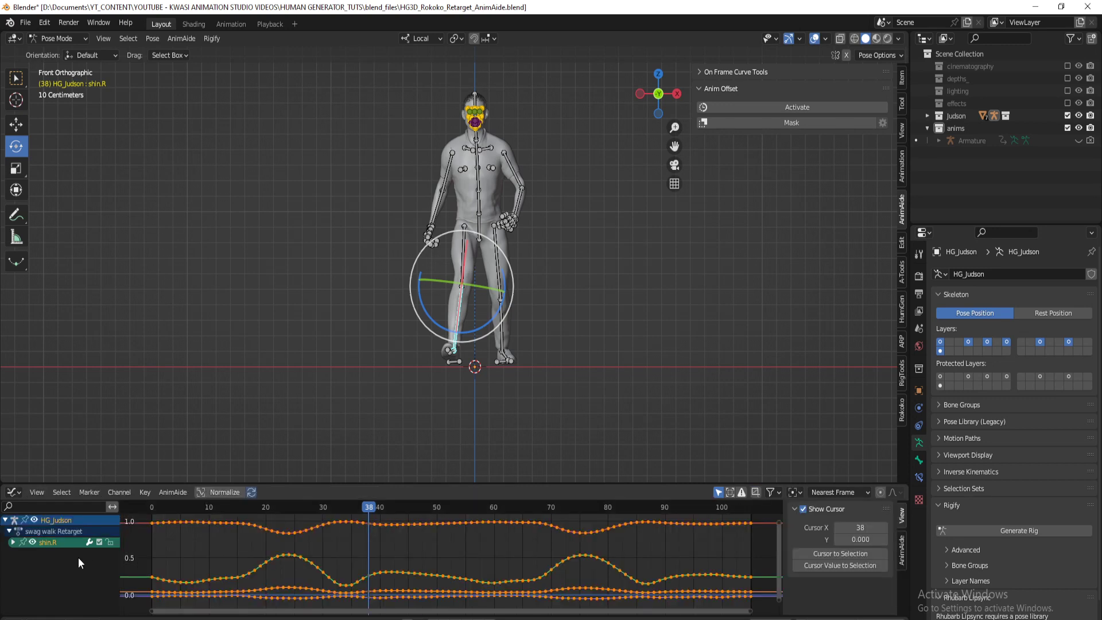
click(12, 542)
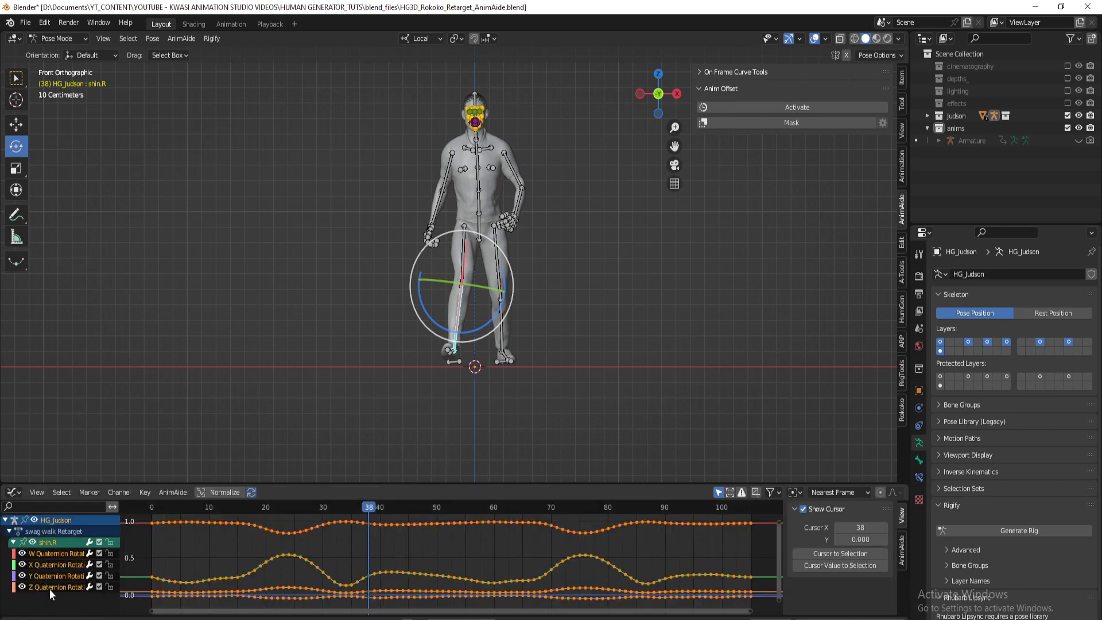
click(49, 587)
key(g)
key(y)
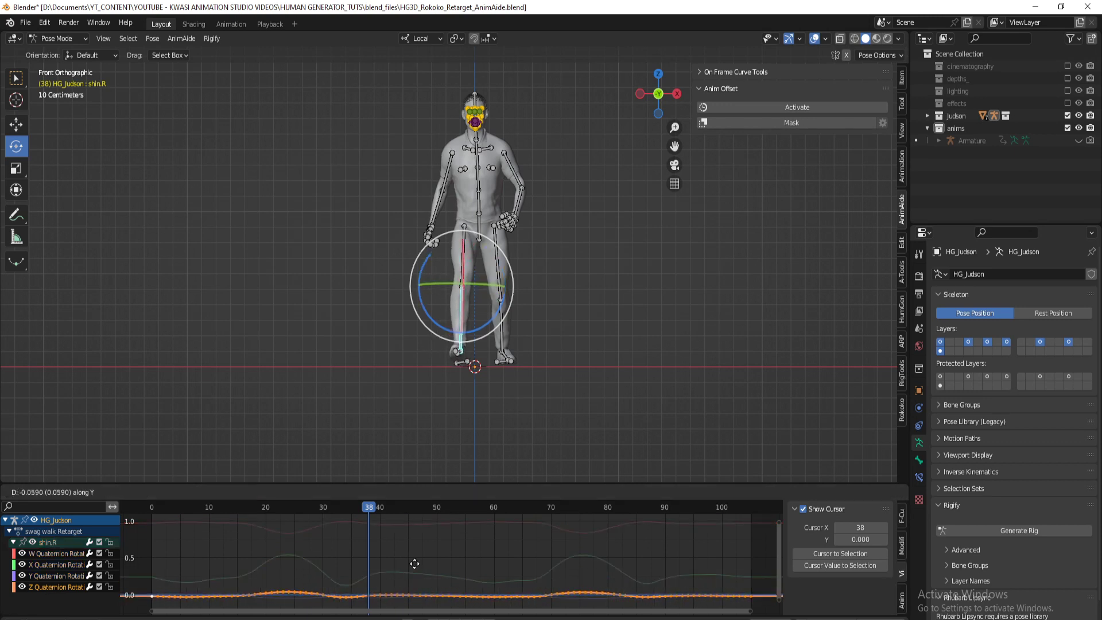
click(420, 552)
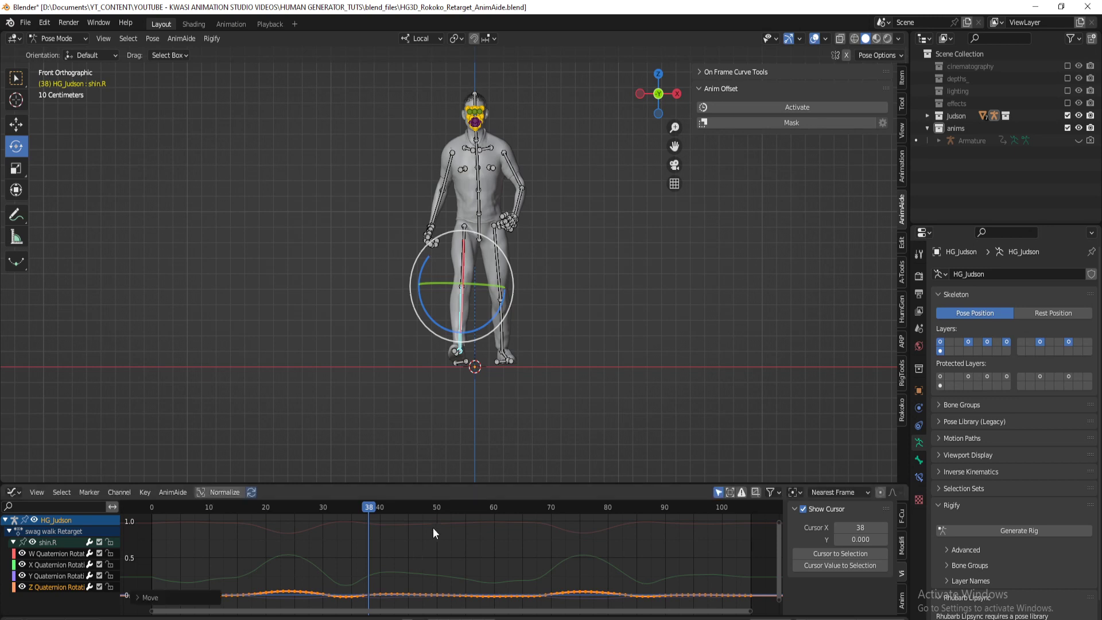
Select shin.L, return to frame 0, and switch back to the Action Editor
click(508, 329)
drag(357, 557, 123, 545)
key(ctrl+Tab)
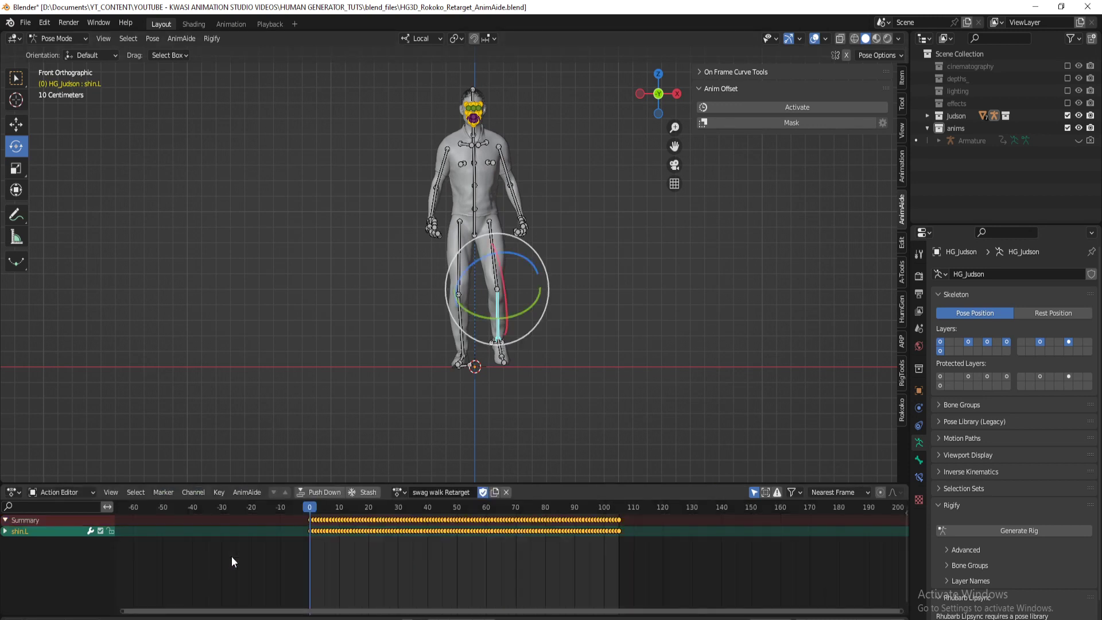
click(13, 492)
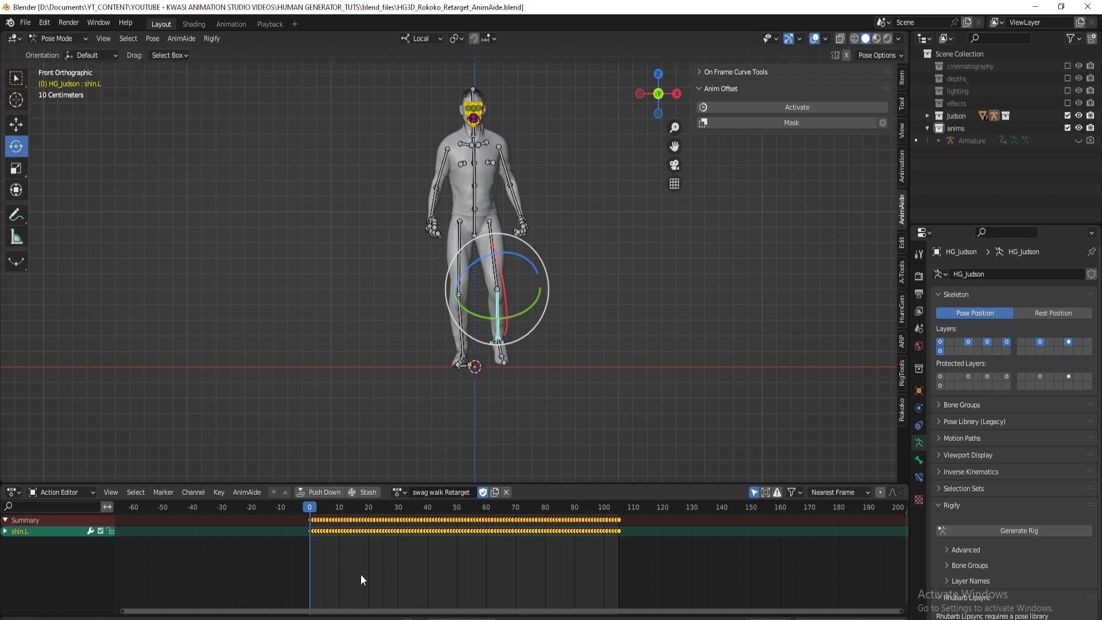
key(ctrl+Tab)
key(ctrl+Tab)
click(14, 495)
Select upper_arm.L at frame 0 and activate Anim Offset
drag(508, 221, 546, 255)
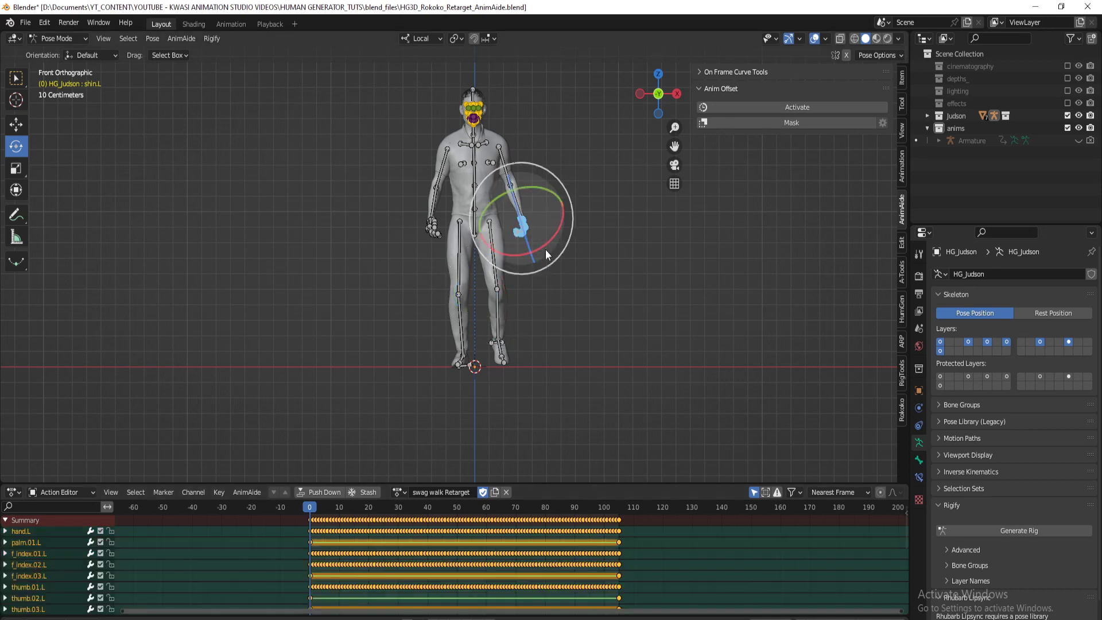
click(507, 172)
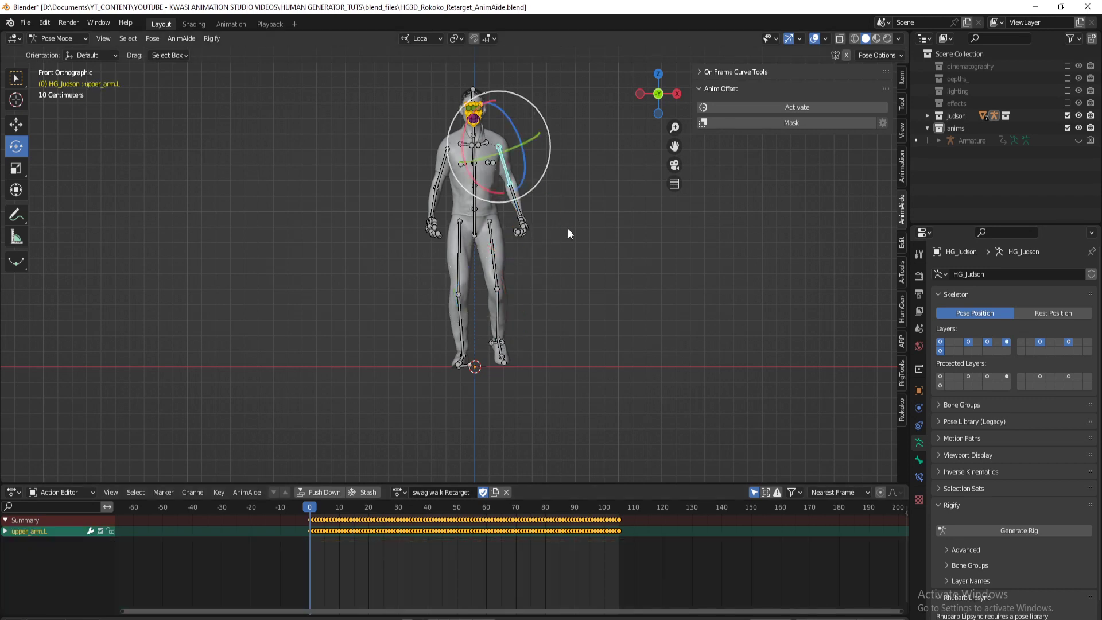
click(820, 108)
Try rotating upper_arm.L about 4 degrees toward the torso, and undo that rotation
key(r)
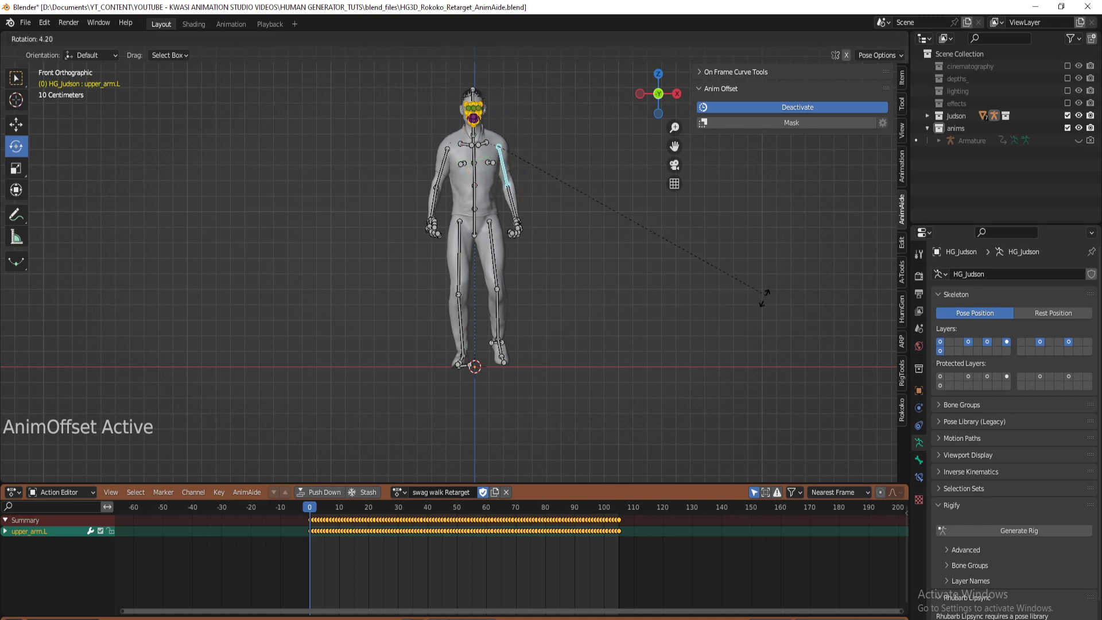
click(766, 296)
key(ctrl+z)
scroll(536, 274, up, 5)
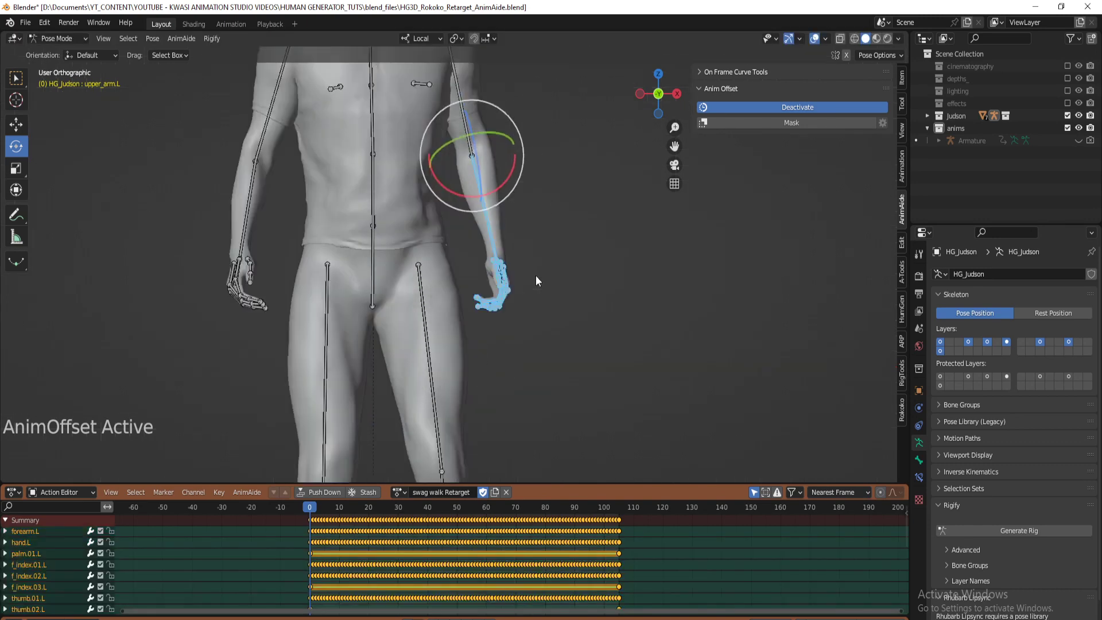
Select thumb.01.L and trackball-rotate it by about 2 and -8 degrees to bring the thumb into a natural pose
key(alt+a)
middle_drag(536, 274, 461, 227)
click(467, 229)
middle_drag(464, 278, 501, 266)
drag(507, 258, 480, 205)
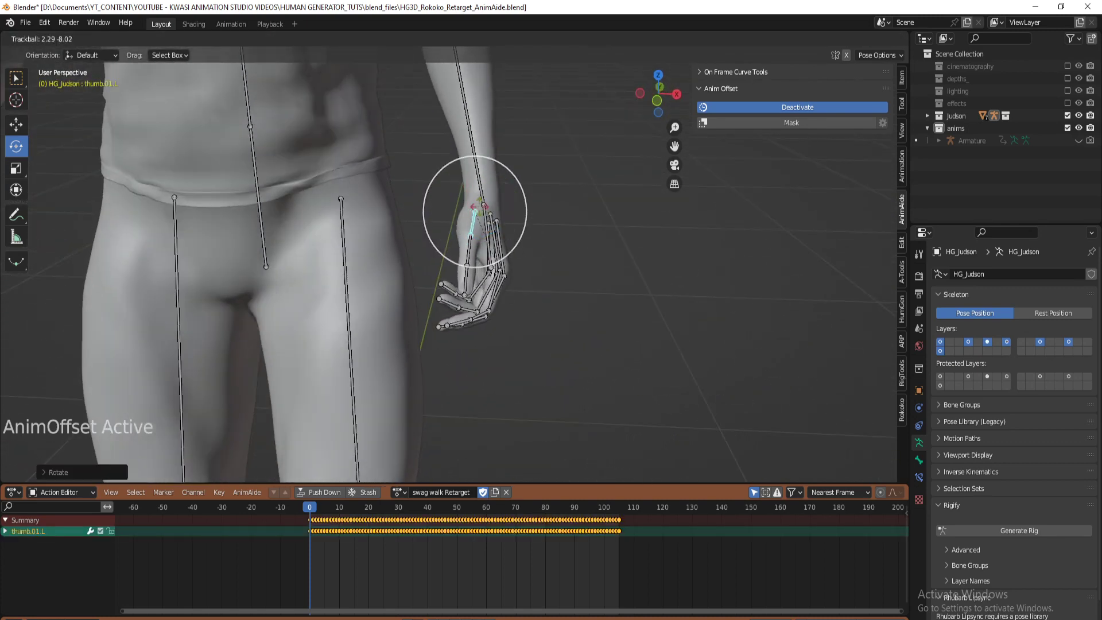
Select hand.L and rotate it slightly to correct the left wrist's angle
click(491, 267)
middle_drag(492, 265, 400, 259)
click(492, 220)
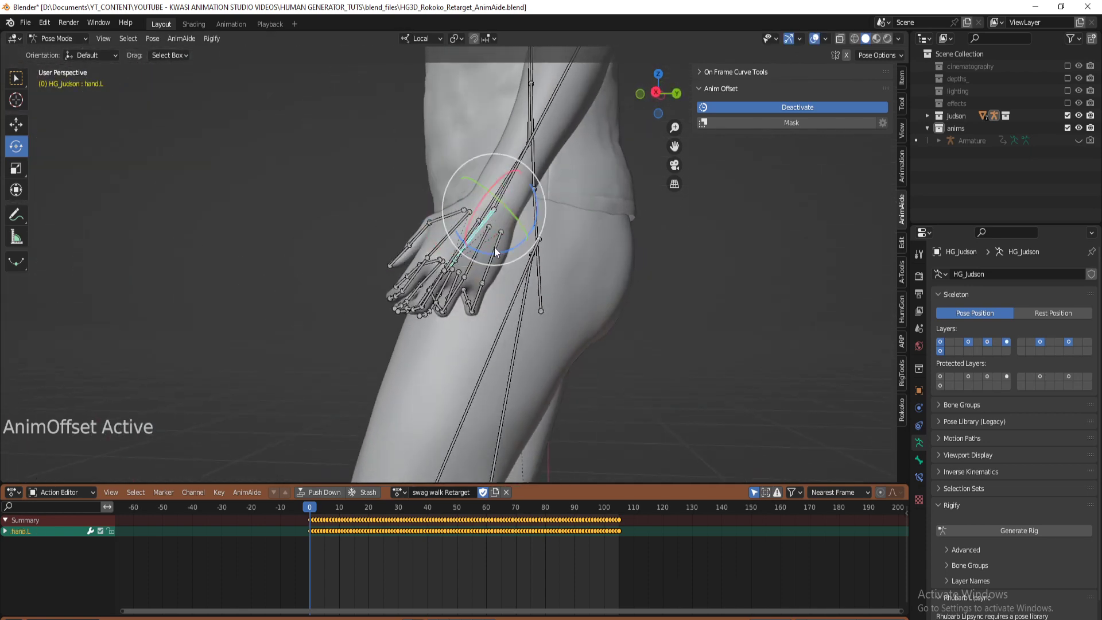
drag(507, 257, 522, 256)
Select the finger bones of the left hand and set the transform pivot point to Individual Origins
middle_drag(521, 256, 459, 344)
drag(431, 278, 518, 335)
middle_drag(519, 335, 505, 290)
drag(501, 194, 533, 243)
middle_drag(533, 243, 525, 333)
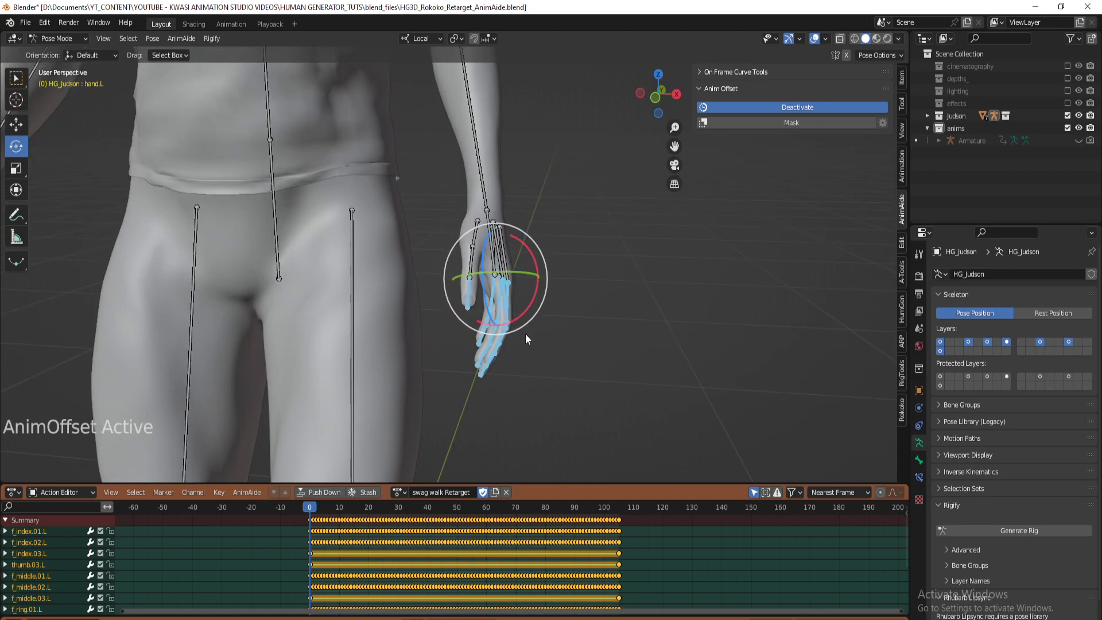
click(458, 39)
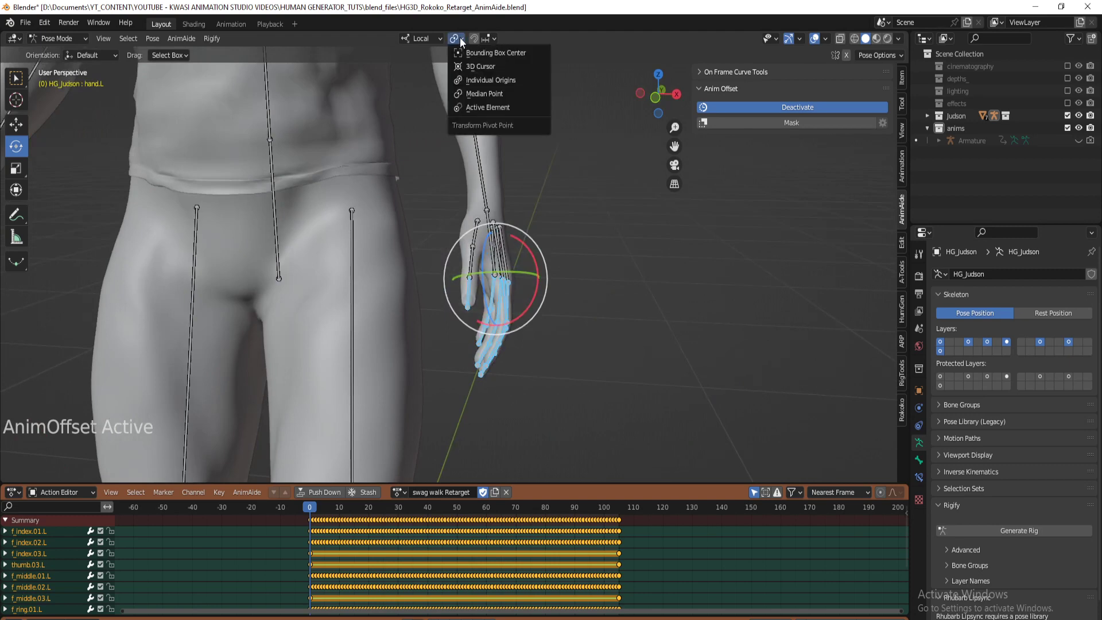
click(474, 80)
Reselect the left hand's index, middle, ring and pinky bones, leaving the thumb out
middle_drag(550, 305, 527, 315)
drag(461, 318, 557, 450)
key(ctrl+z)
key(alt+a)
middle_drag(557, 450, 565, 300)
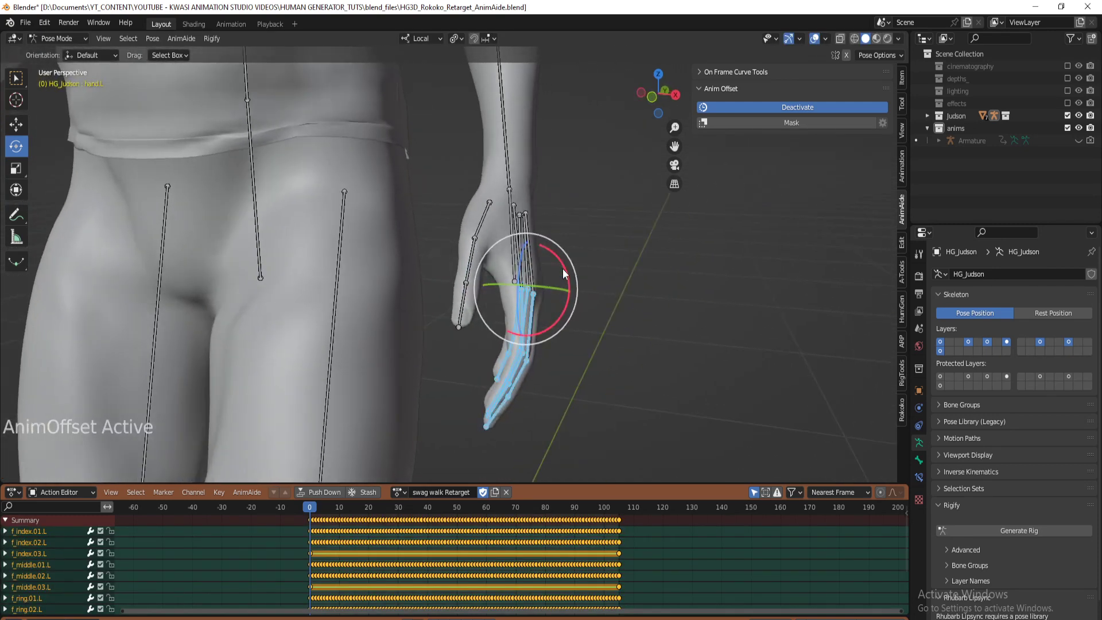
Leave the index finger out of the selection and curl the left middle, ring and pinky fingers inward
middle_drag(630, 346, 383, 349)
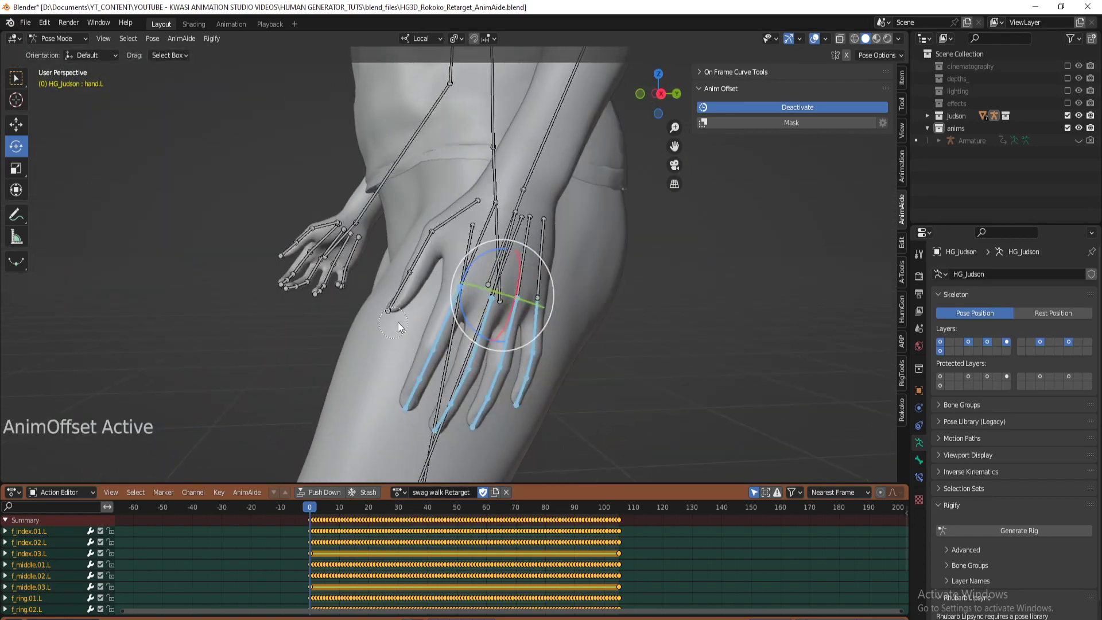
middle_drag(566, 356, 580, 349)
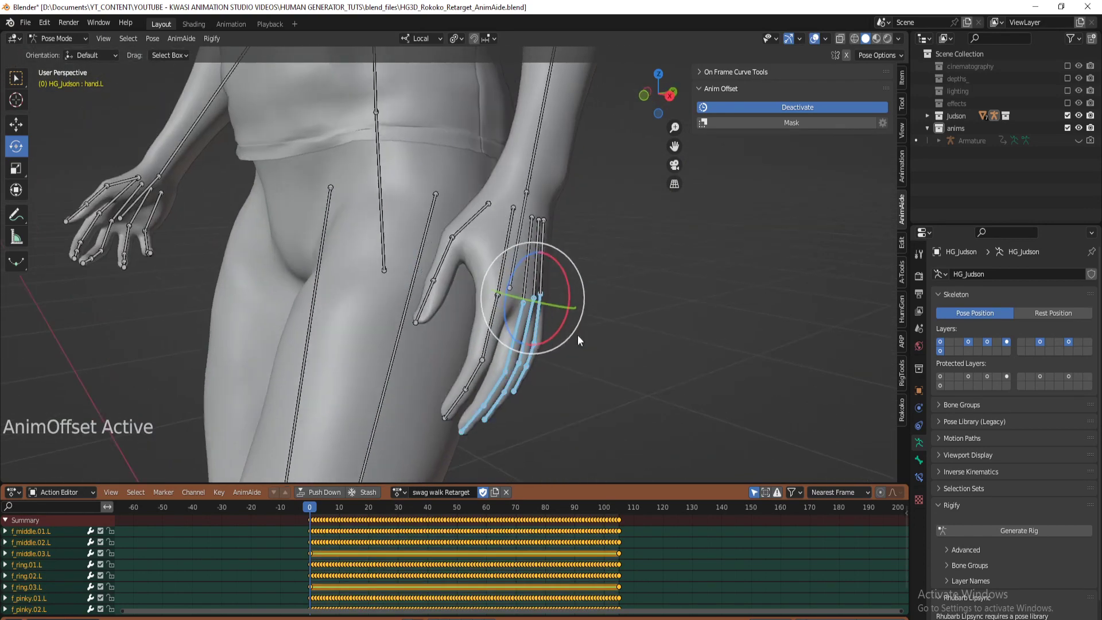
drag(569, 287, 574, 294)
middle_drag(574, 294, 539, 374)
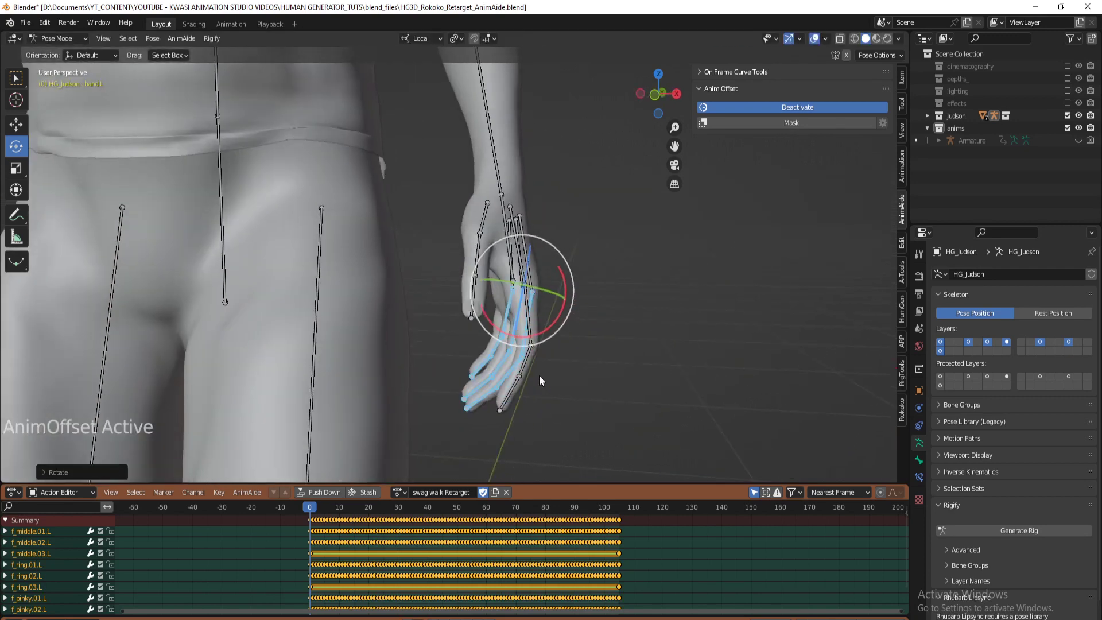
Select hand.L on its own and rotate it slightly to refine how the left hand hangs
click(498, 218)
middle_drag(498, 218, 524, 256)
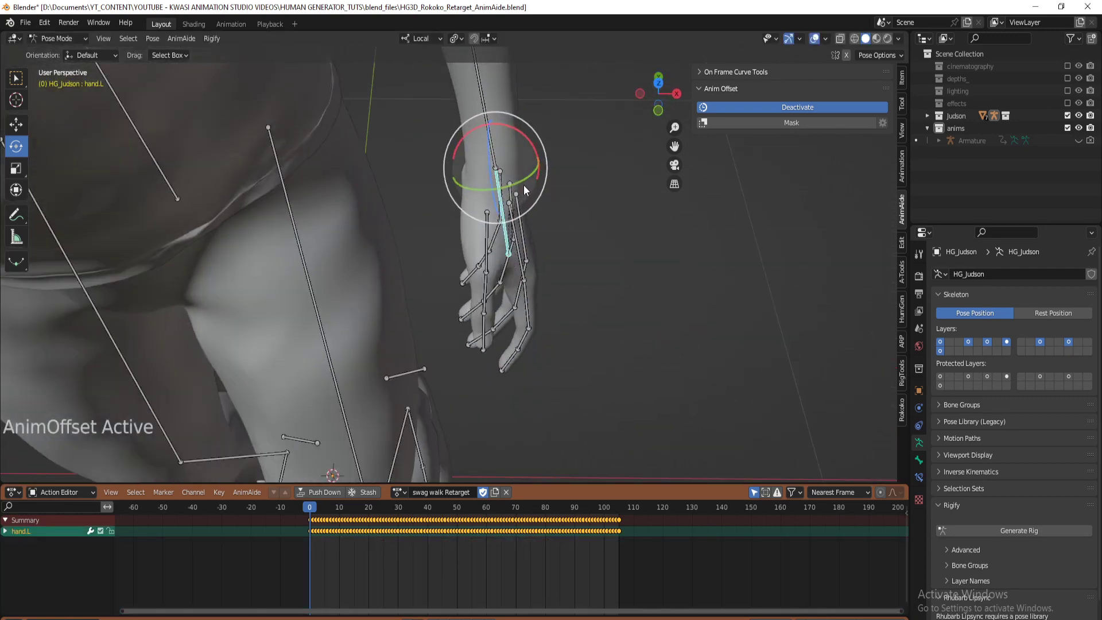
drag(525, 181, 519, 195)
middle_drag(505, 275, 504, 300)
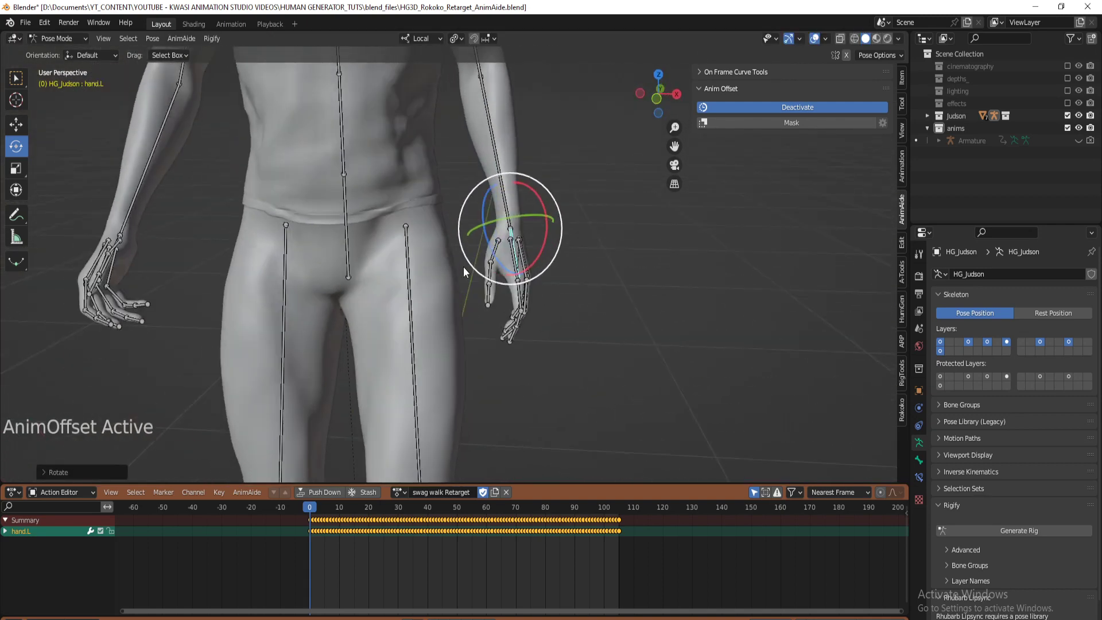
Select the left palm, finger and thumb bones without hand.L, save the file, and copy their pose
drag(463, 256, 525, 315)
middle_drag(547, 222, 480, 159)
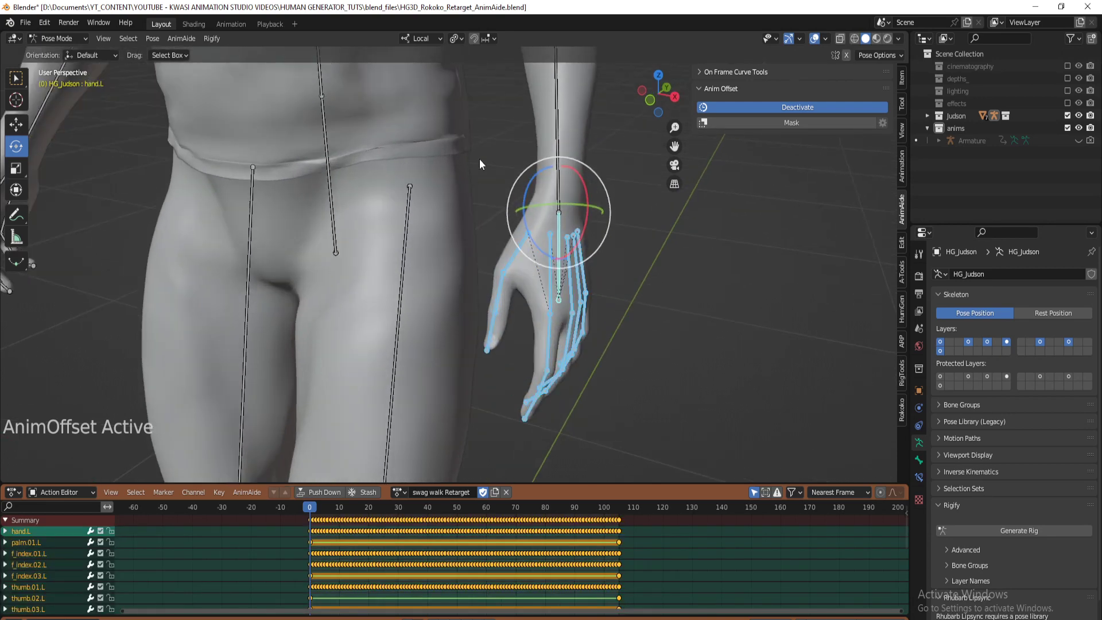
shift+click(559, 252)
scroll(607, 291, down, 2)
middle_drag(604, 301, 545, 241)
key(ctrl+s)
click(153, 39)
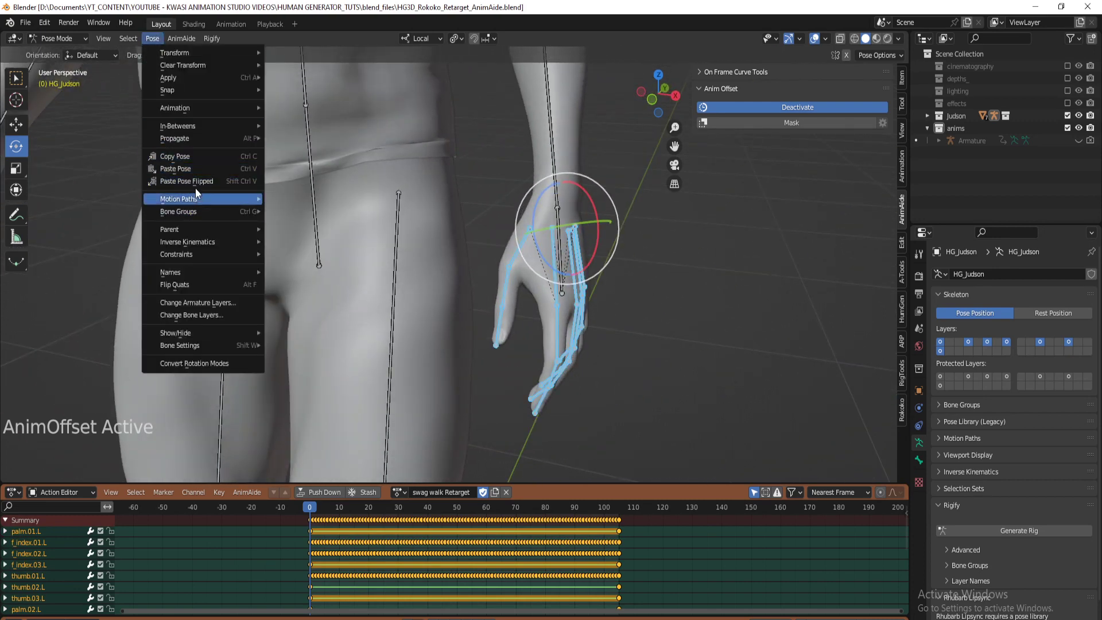
scroll(229, 283, down, 3)
Select the matching palm, finger and thumb bones of the right hand and paste the copied pose flipped
middle_drag(229, 284, 481, 295)
scroll(544, 263, up, 3)
middle_drag(544, 263, 424, 270)
drag(402, 115, 470, 312)
key(KP_Decimal)
middle_drag(471, 314, 304, 87)
drag(384, 122, 384, 122)
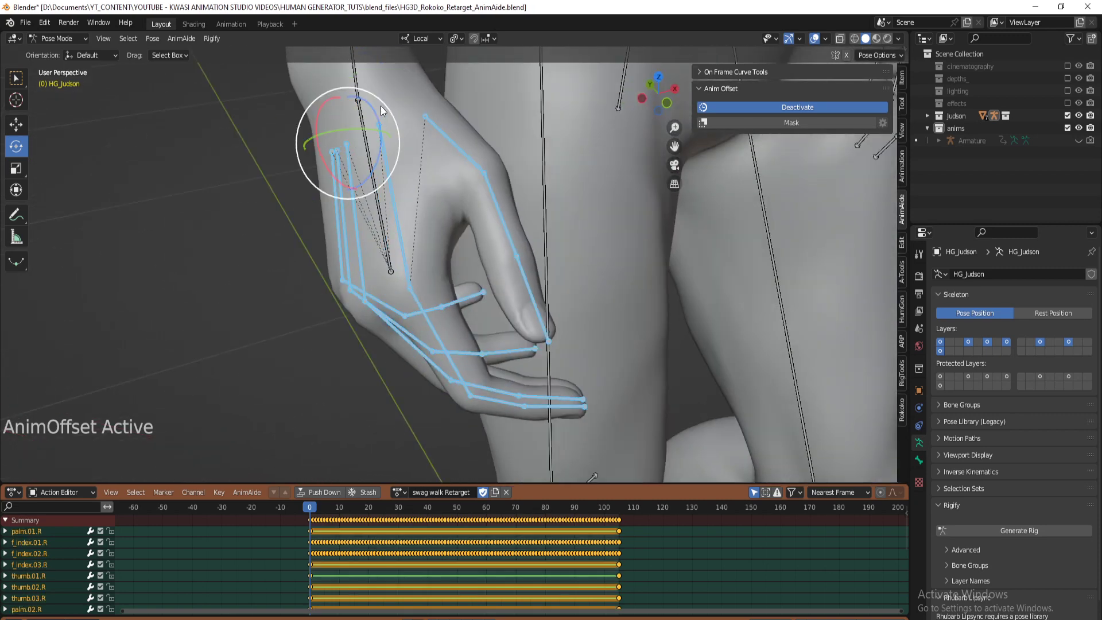
click(152, 38)
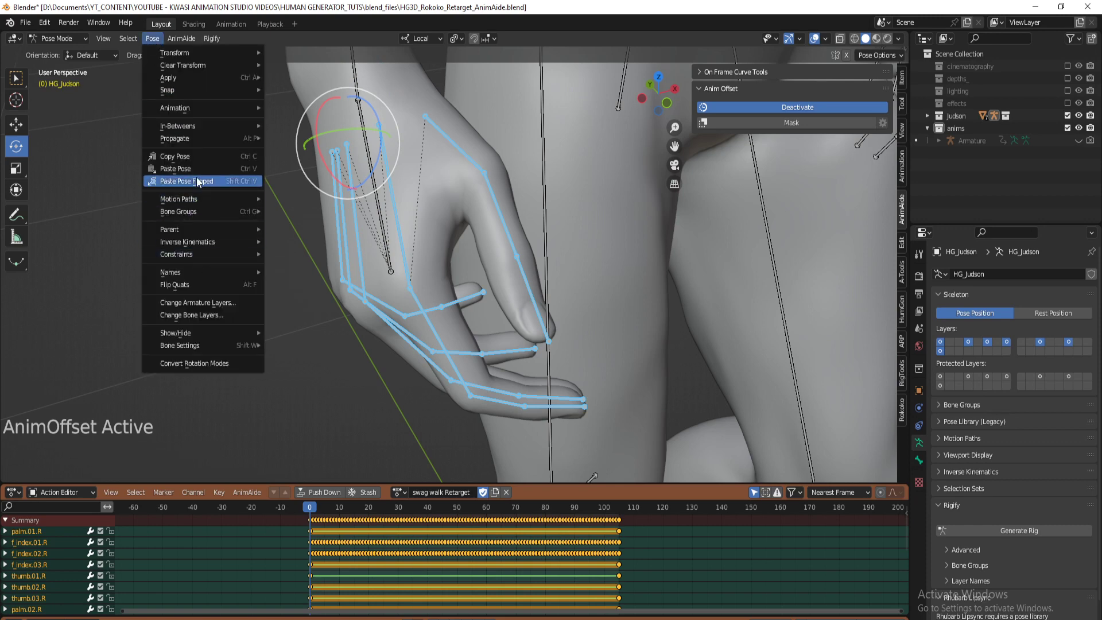
click(172, 181)
Select the right hand's wrist bone and rotate it slightly to refine the hand's pose
scroll(577, 244, down, 6)
middle_drag(551, 246, 436, 244)
click(436, 243)
drag(472, 216, 477, 230)
middle_drag(571, 243, 503, 222)
drag(486, 214, 578, 253)
In the right side view, rotate spine.001 and spine.002 to adjust the torso's posture
scroll(578, 253, down, 5)
middle_drag(578, 253, 516, 194)
key(KP_3)
click(518, 192)
key(KP_3)
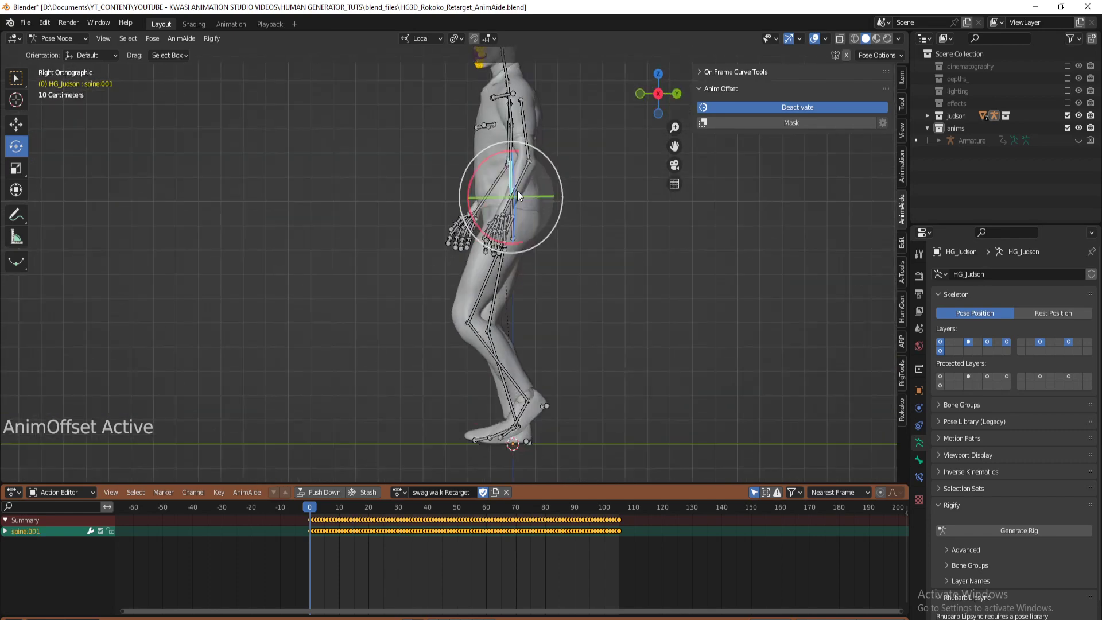
key(r)
click(712, 247)
click(512, 138)
key(r)
click(506, 108)
Select the head bone and rotate it in the right side view to adjust the head's tilt
shift+middle_drag(506, 108, 505, 193)
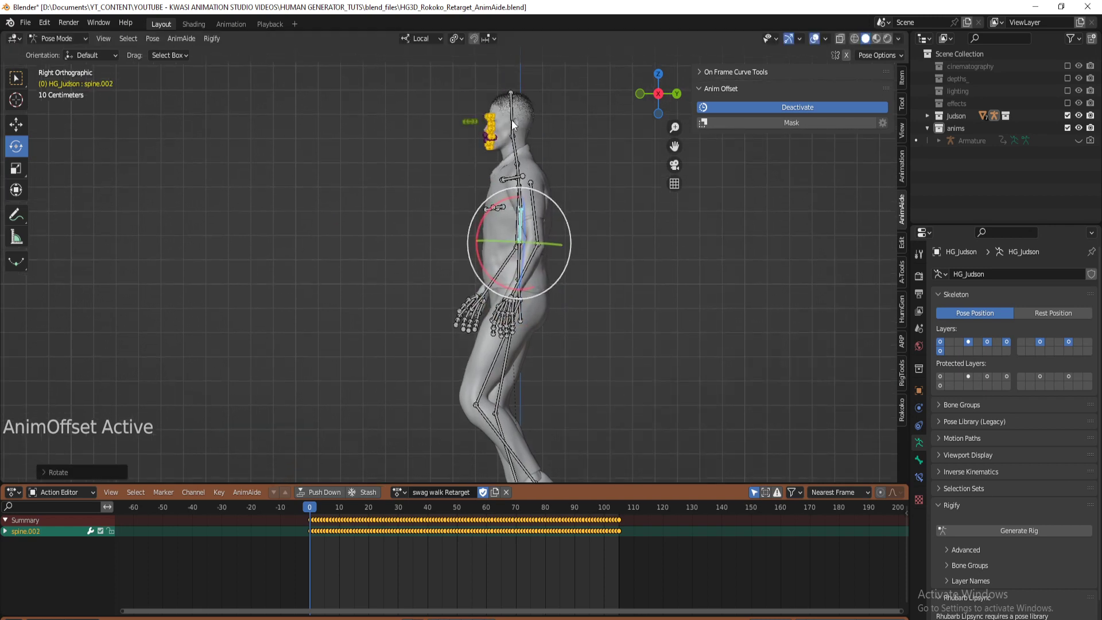
click(513, 110)
key(r)
click(667, 285)
middle_drag(667, 286, 561, 335)
middle_drag(523, 330, 549, 333)
Deactivate Anim Offset, return to Object Mode, and save the file
click(787, 108)
key(ctrl+Tab)
key(ctrl+s)
key(n)
scroll(623, 292, down, 3)
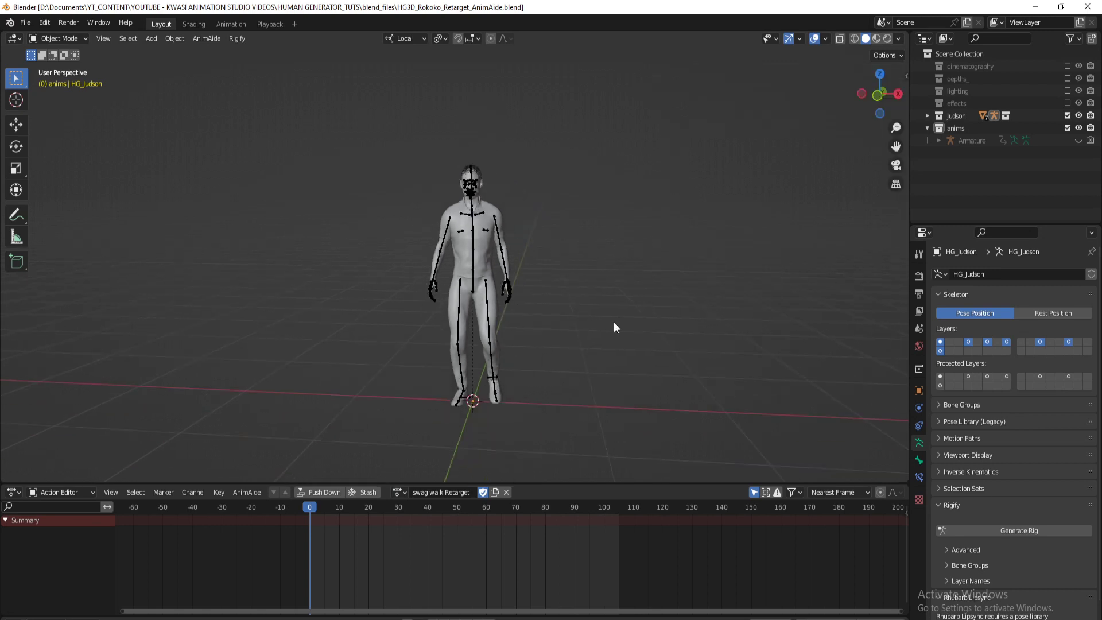
Hide the bones in the viewport overlays and play the walk animation to check the corrected pose
click(825, 38)
click(833, 179)
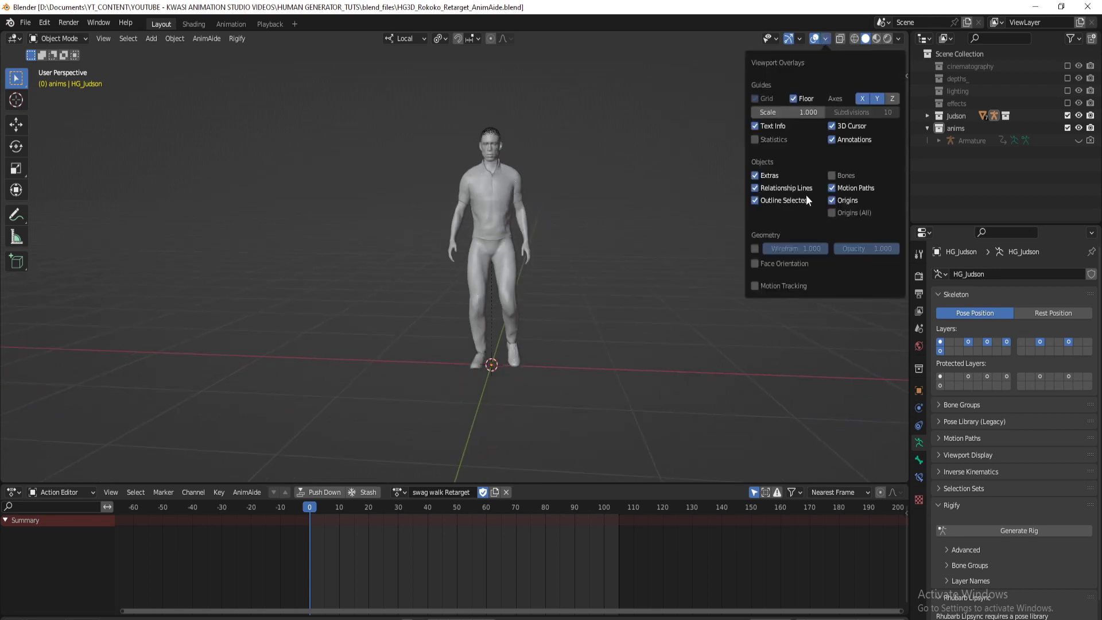
middle_drag(535, 284, 582, 287)
key(space)
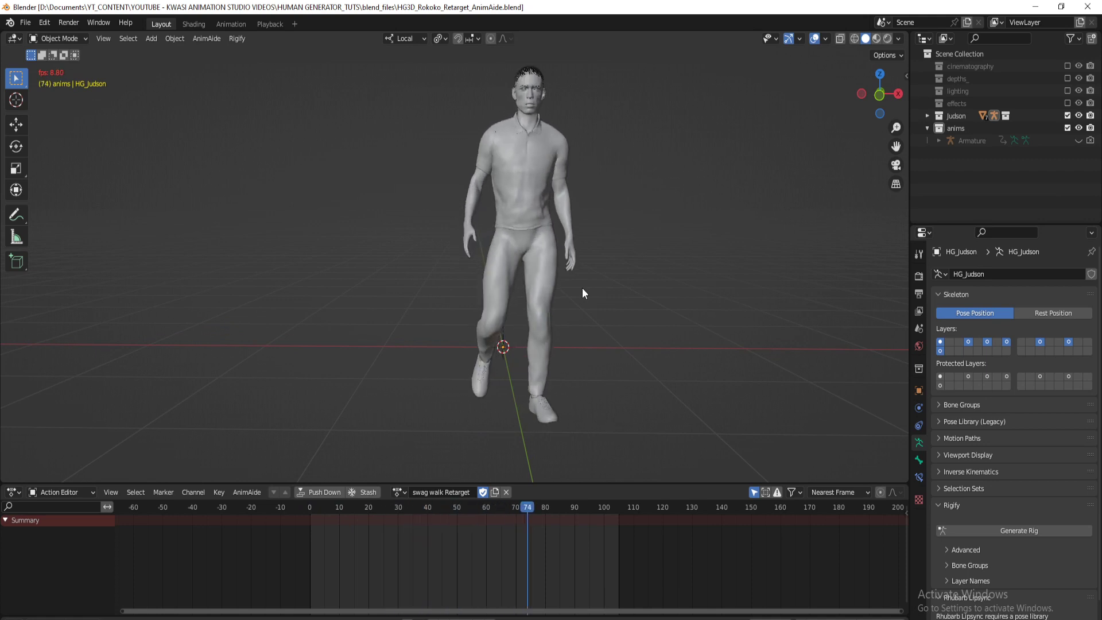
key(space)
Replay the walk from the start in front and right side views, stopping at frame 61
drag(489, 508, 285, 555)
key(KP_1)
key(space)
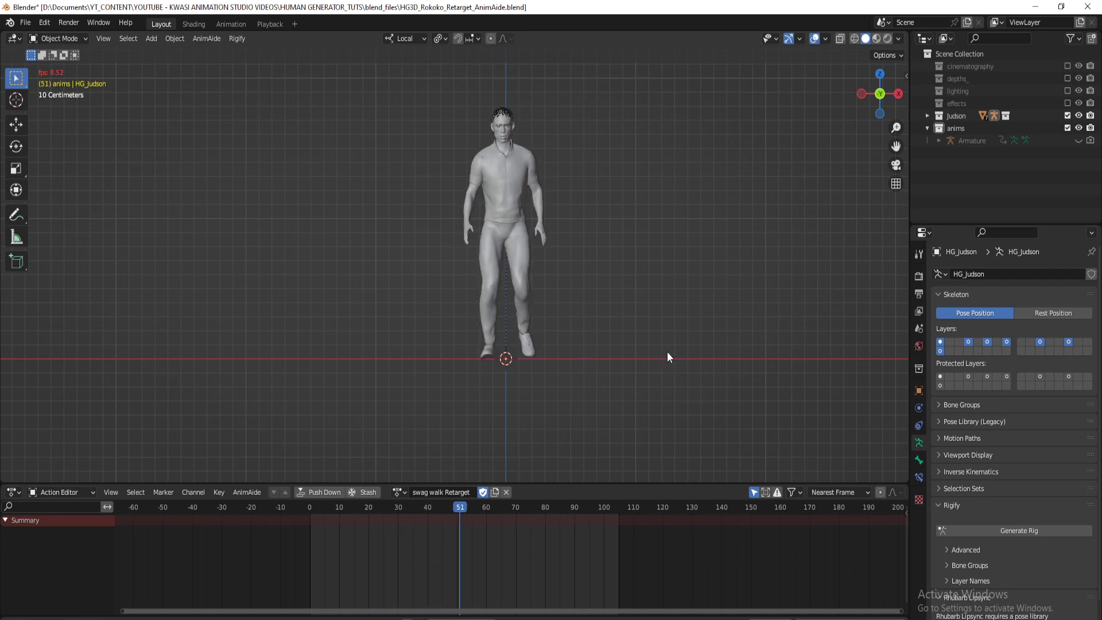
key(KP_3)
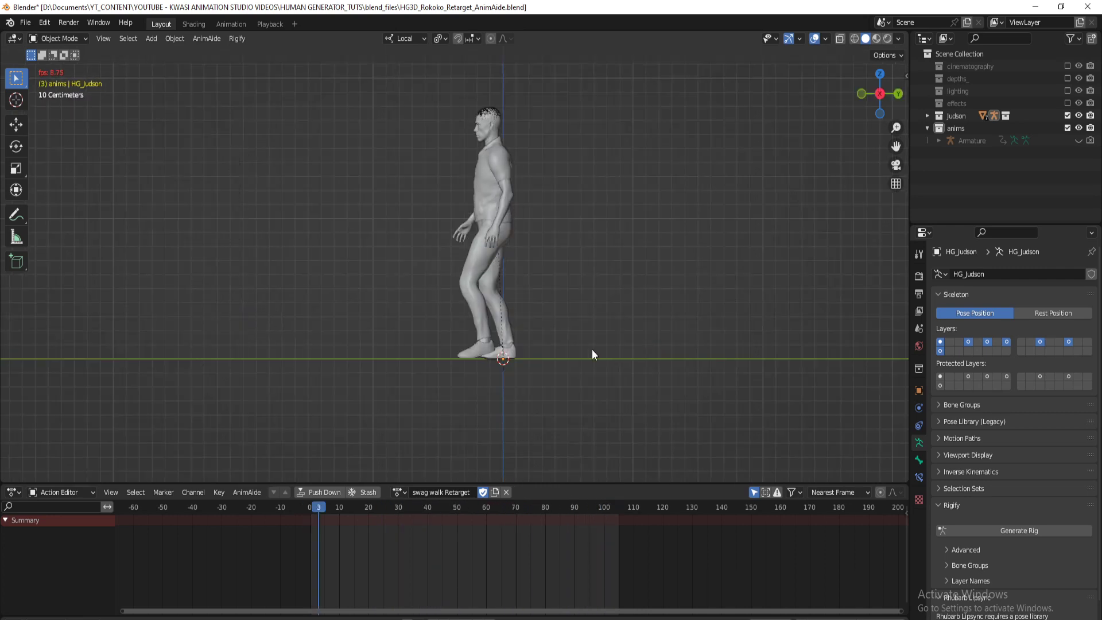
key(space)
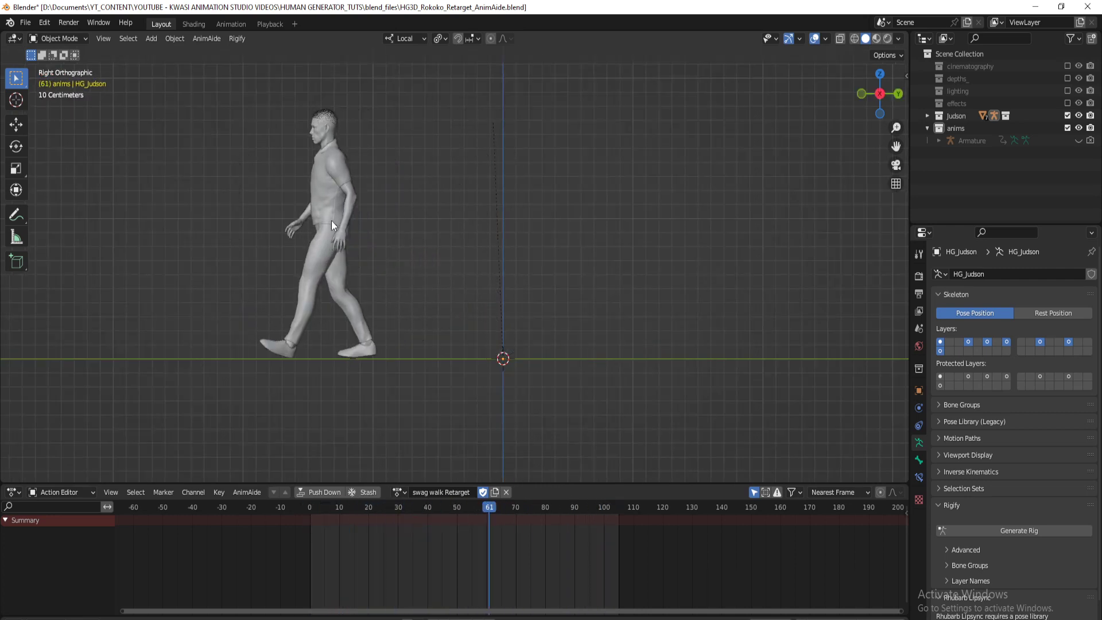
Show the bones again, enter Pose Mode on the rig, select forearm.L, and activate Anim Offset
click(825, 38)
click(844, 176)
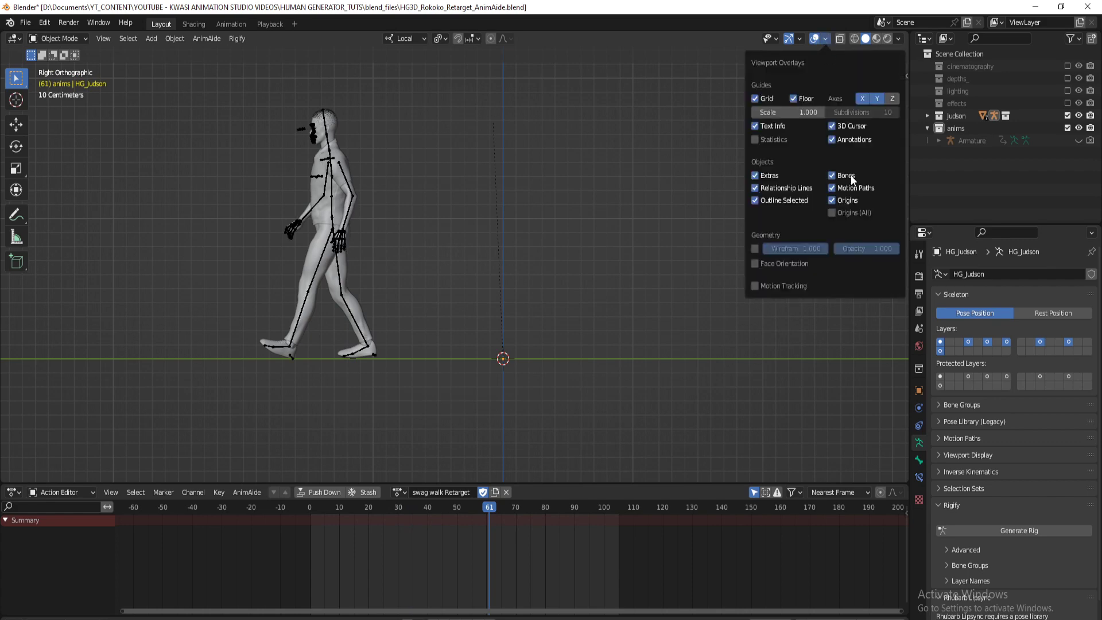
click(353, 202)
key(ctrl+Tab)
click(352, 204)
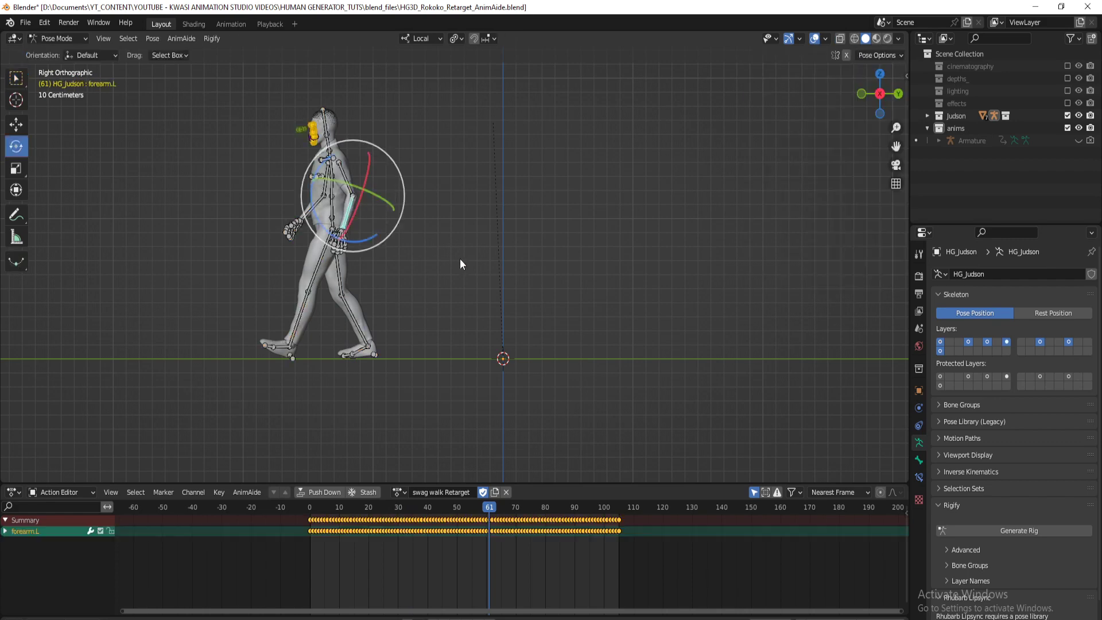
key(n)
click(798, 107)
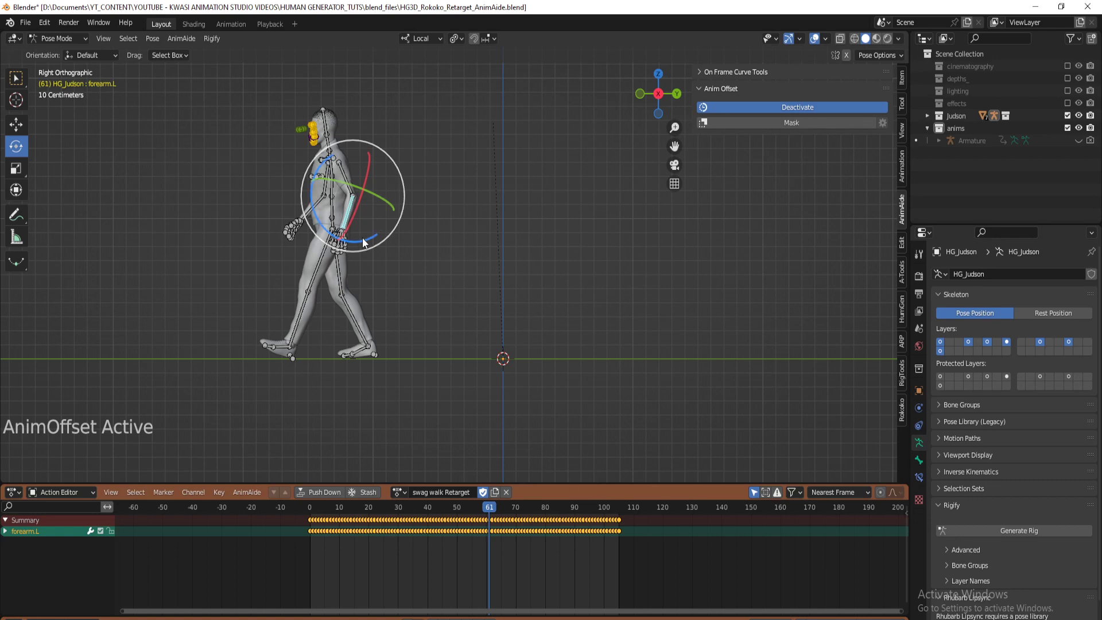
Straighten forearm.L by about -25 degrees around its local Z axis, return to frame 0, and fine-tune its rotation
drag(366, 244, 388, 242)
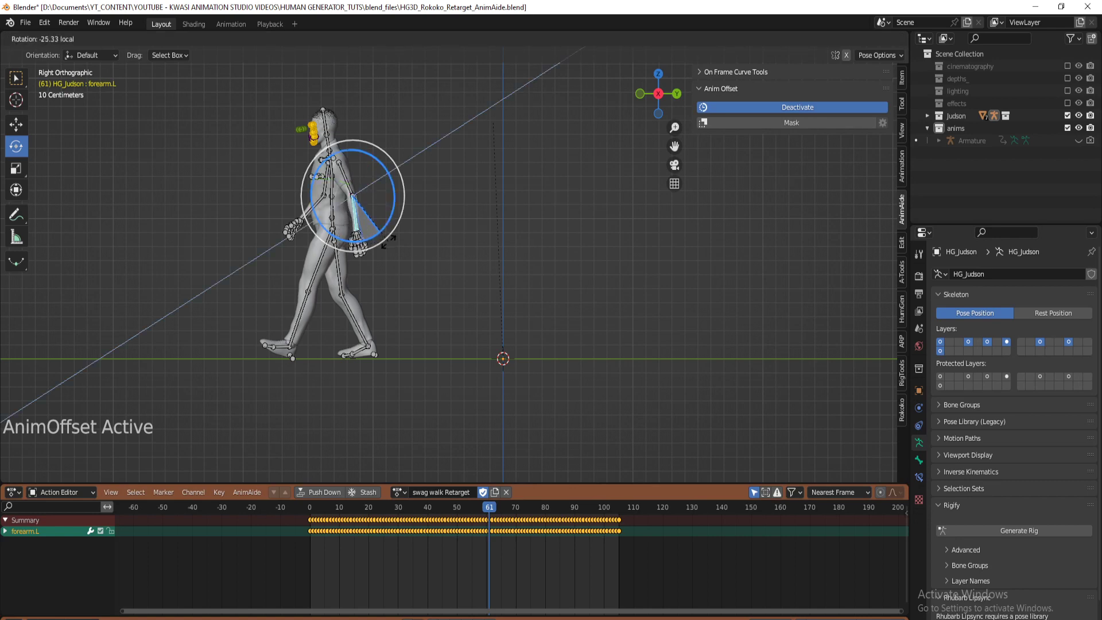
drag(401, 388, 396, 396)
key(shift+Left)
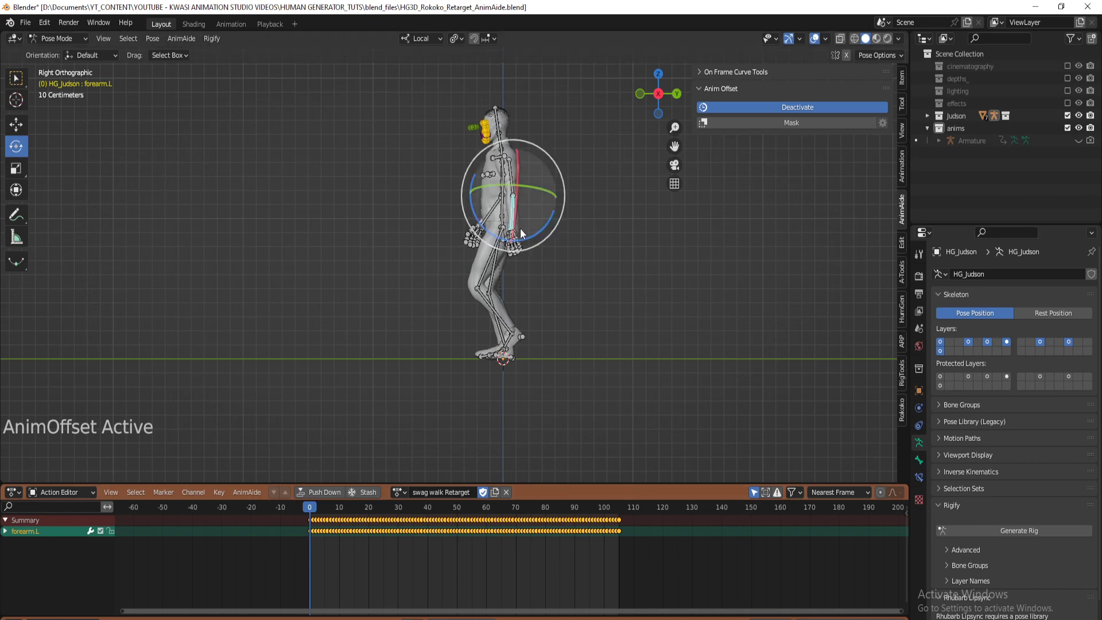
drag(533, 238, 511, 250)
In the left side view, select forearm.R and rotate it slightly
key(grave)
click(365, 280)
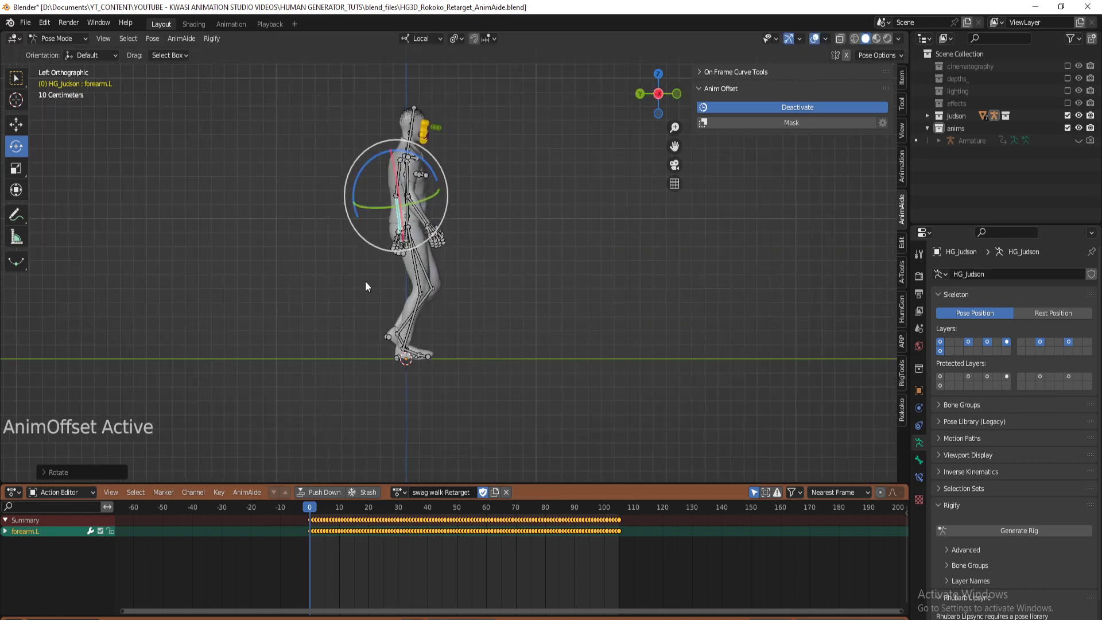
scroll(432, 250, up, 4)
click(374, 166)
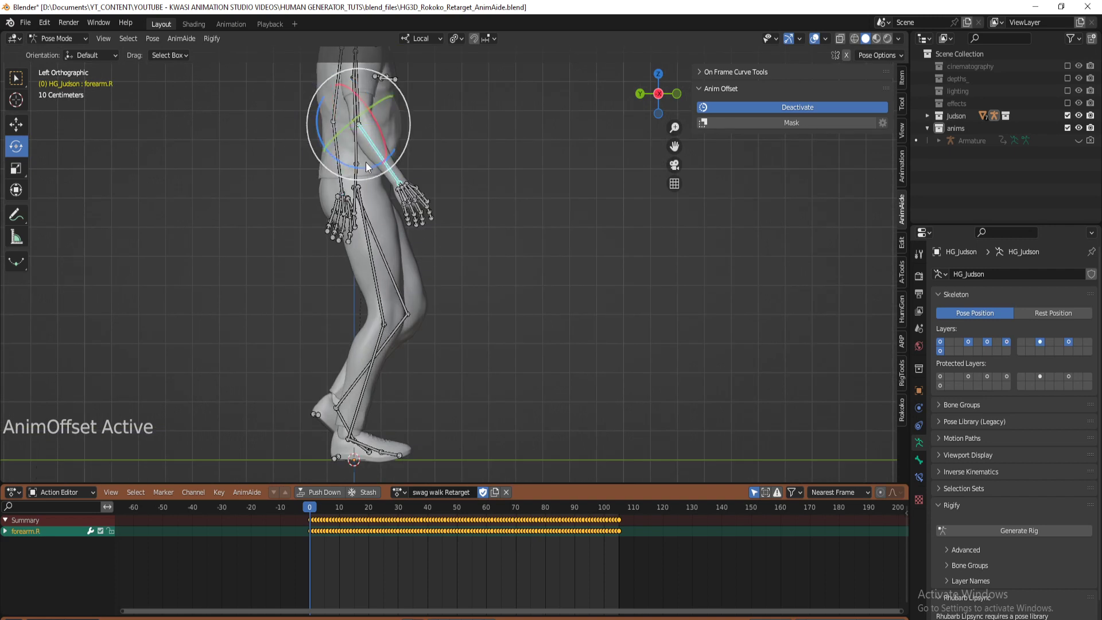
key(r)
click(131, 483)
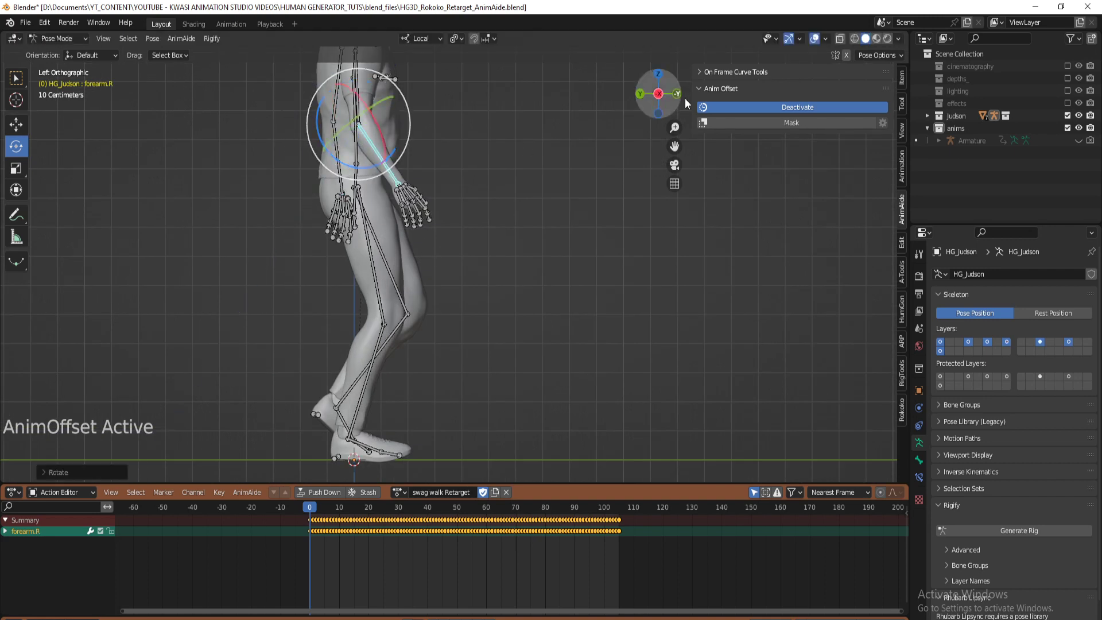
Deactivate Anim Offset, deselect everything, return to Object Mode, and save the file
click(766, 106)
key(alt+a)
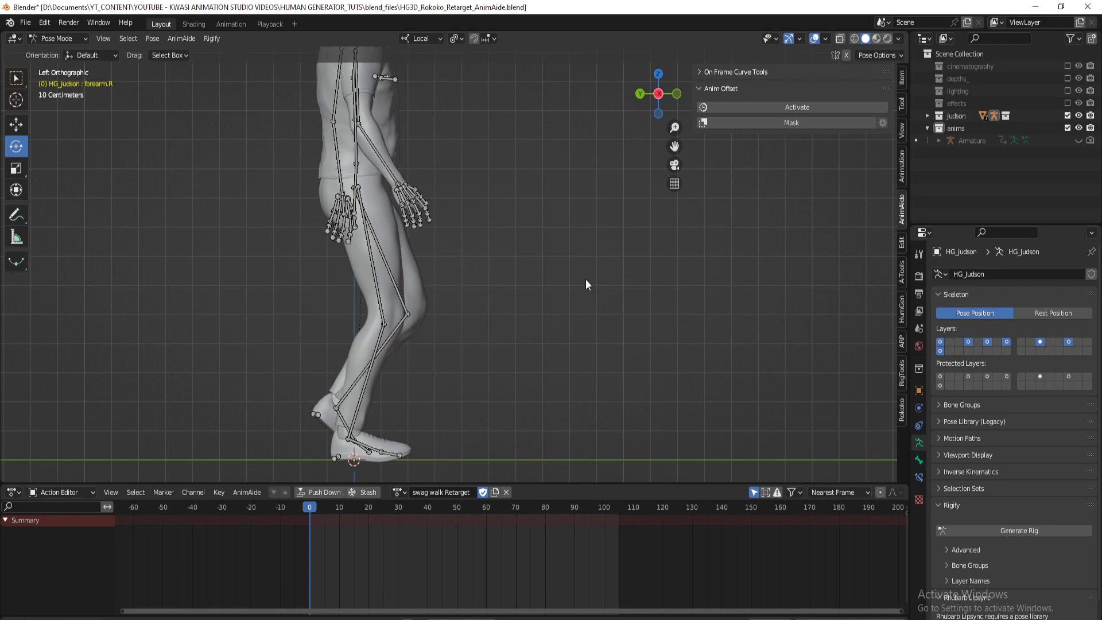
key(ctrl+Tab)
key(n)
key(alt+a)
key(ctrl+s)
Hide the bones and review the walk from the front by playing it and scrubbing to frame 82
click(826, 38)
click(840, 177)
middle_drag(661, 264, 540, 360)
key(KP_1)
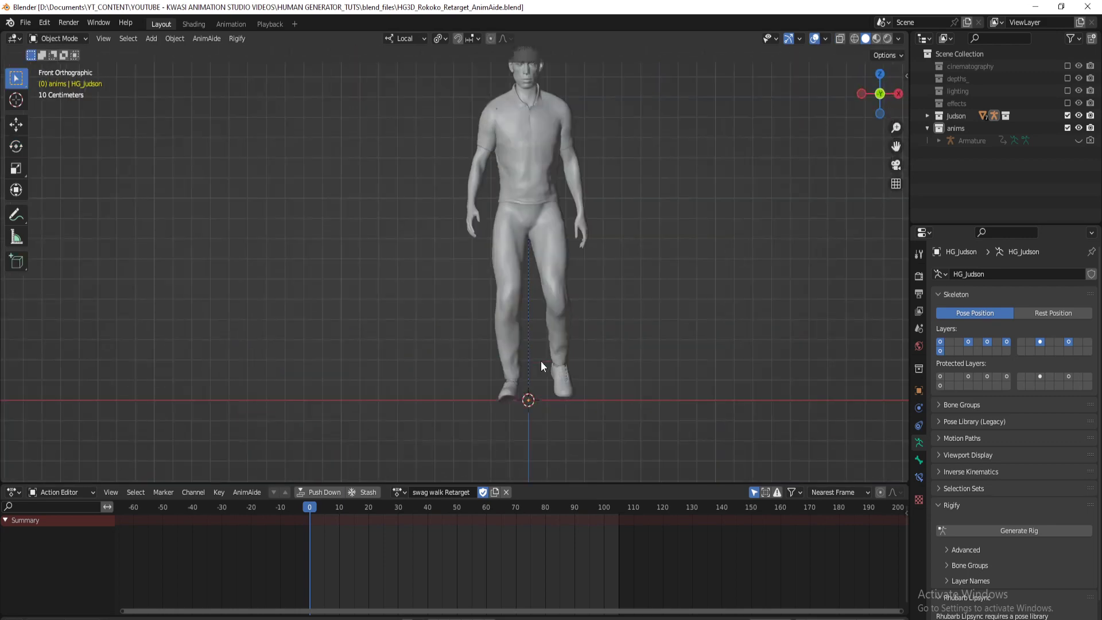
scroll(649, 263, down, 3)
scroll(613, 290, up, 4)
key(space)
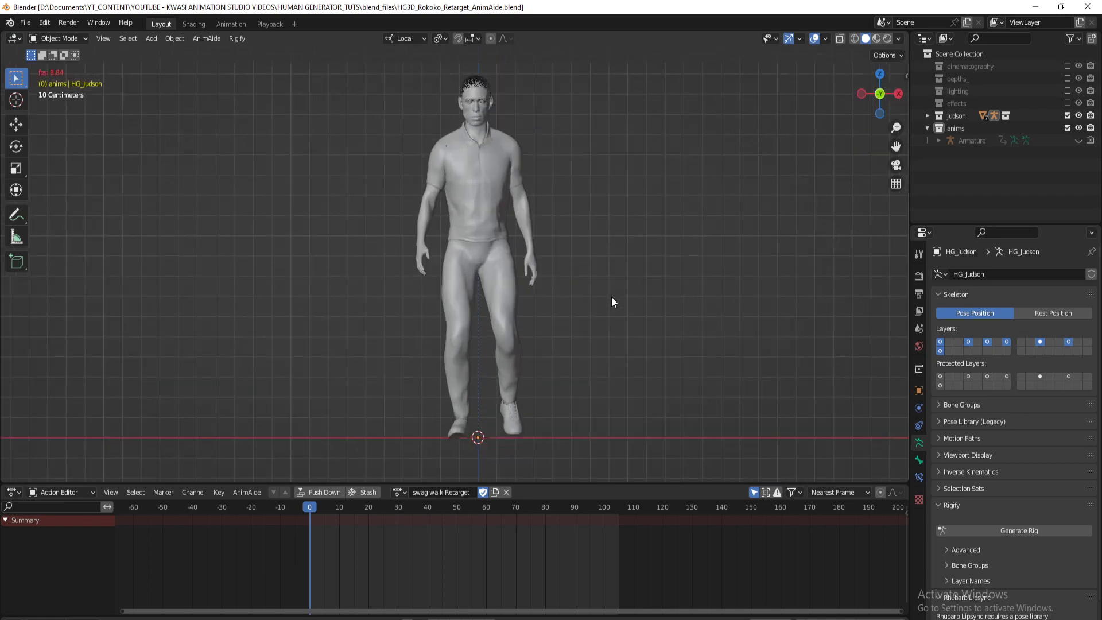
key(space)
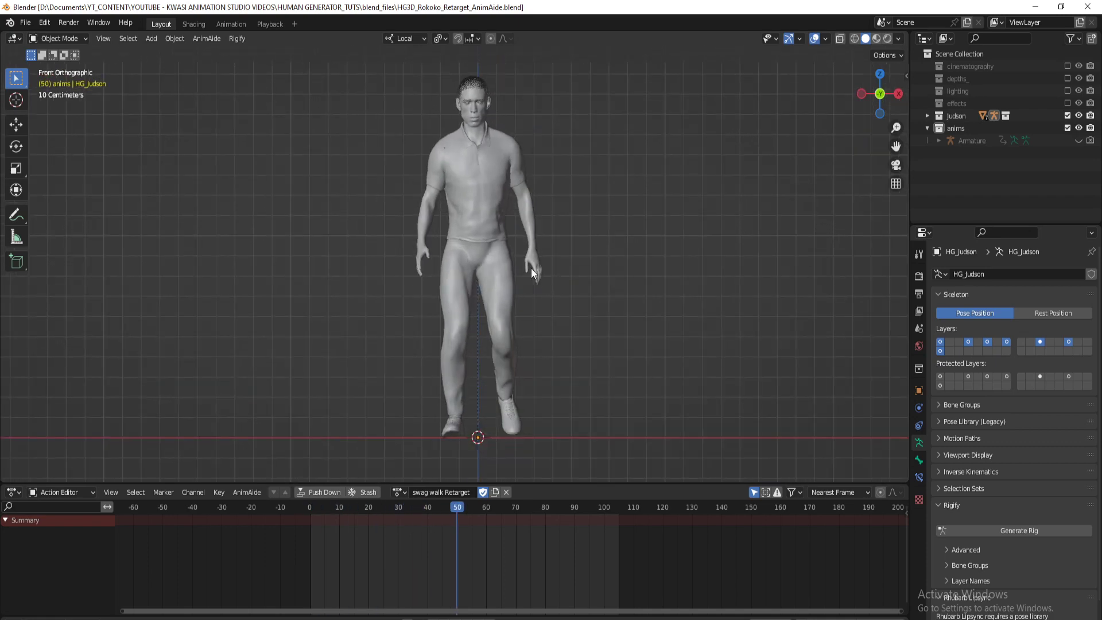
drag(428, 547, 551, 552)
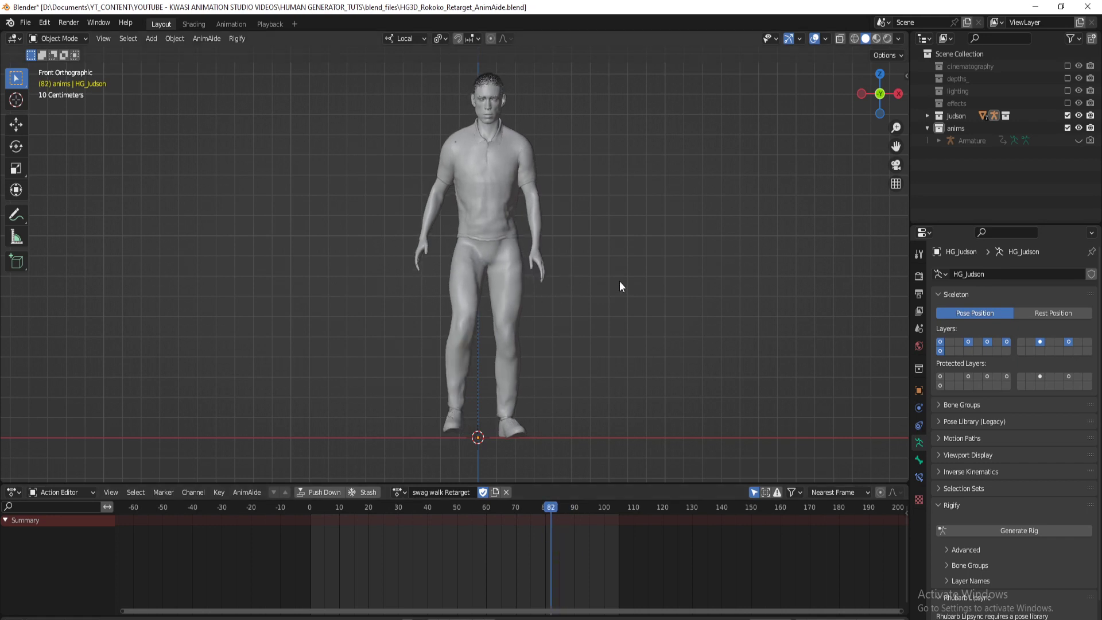
Turn the bone display back on and select hand.L in Pose Mode, framed closely at the hand
scroll(621, 280, up, 3)
click(825, 39)
click(833, 175)
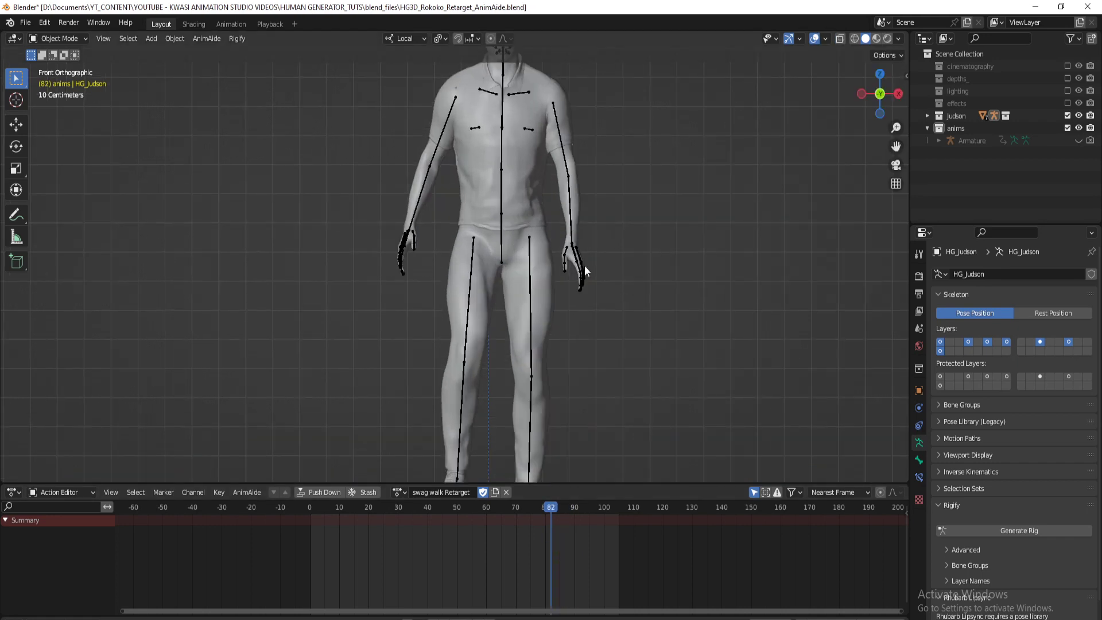
key(ctrl+Tab)
drag(563, 259, 590, 319)
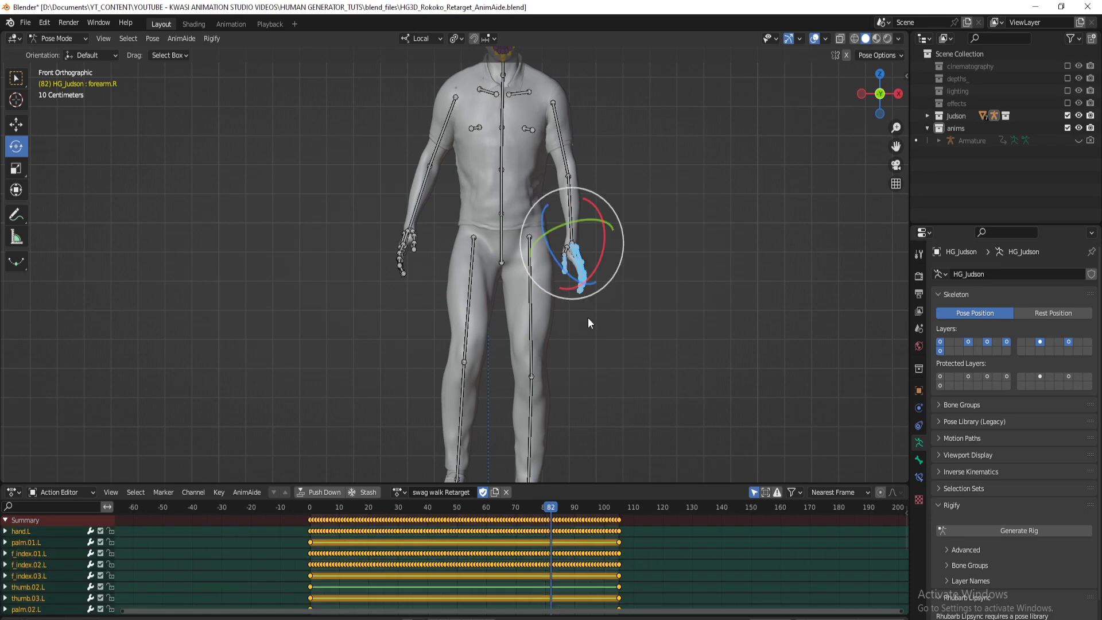
key(KP_Decimal)
middle_drag(590, 319, 508, 201)
click(468, 115)
middle_drag(468, 115, 512, 249)
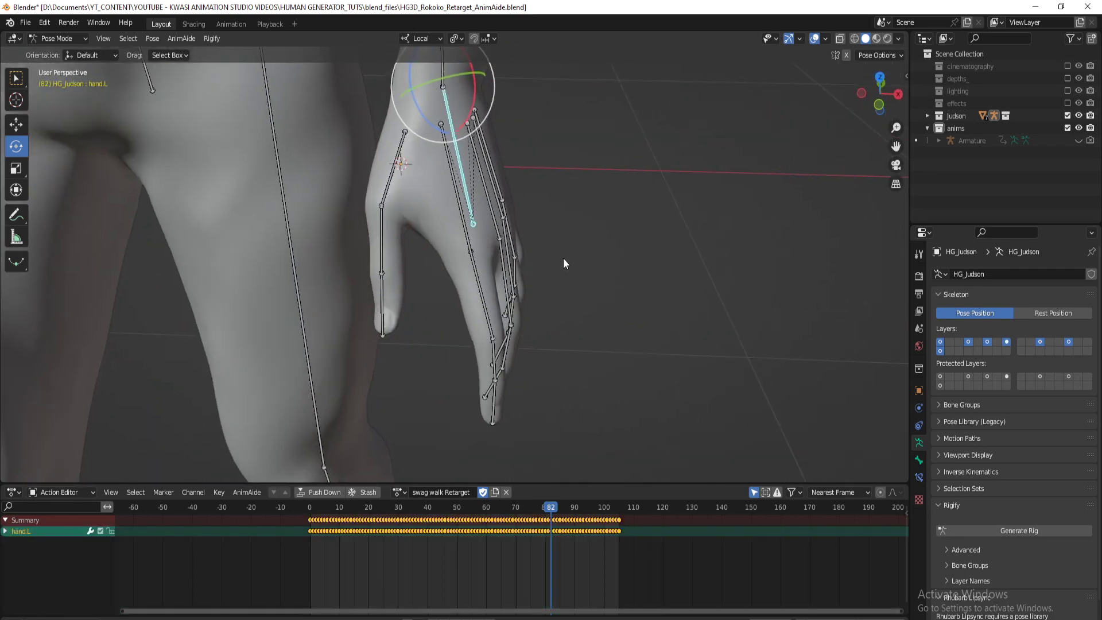
Activate Anim Offset and rotate hand.L slightly around its local X axis
key(n)
click(790, 110)
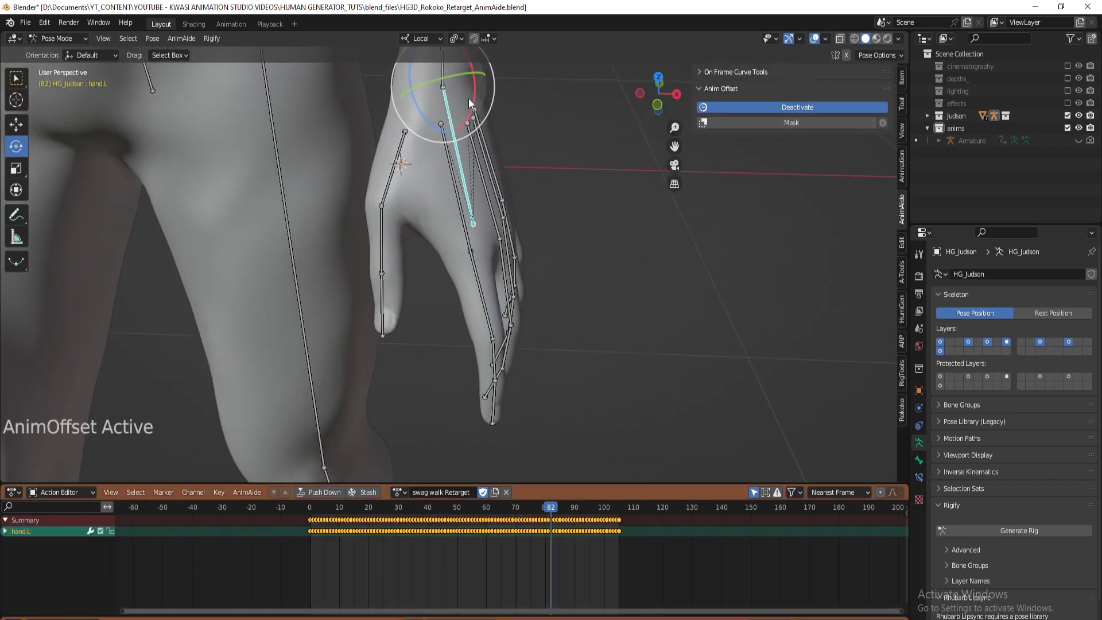
drag(470, 100, 439, 171)
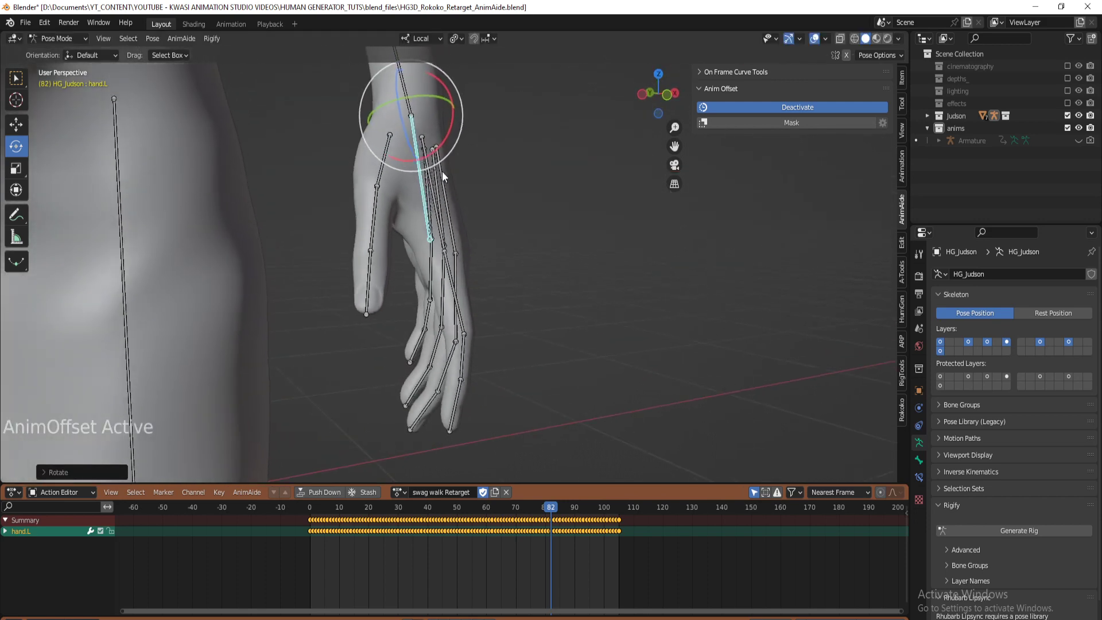
Return to frame 0, refine hand.L in front view with free and local X rotations, and play the walk to check it
key(KP_1)
scroll(464, 194, down, 8)
key(shift+Left)
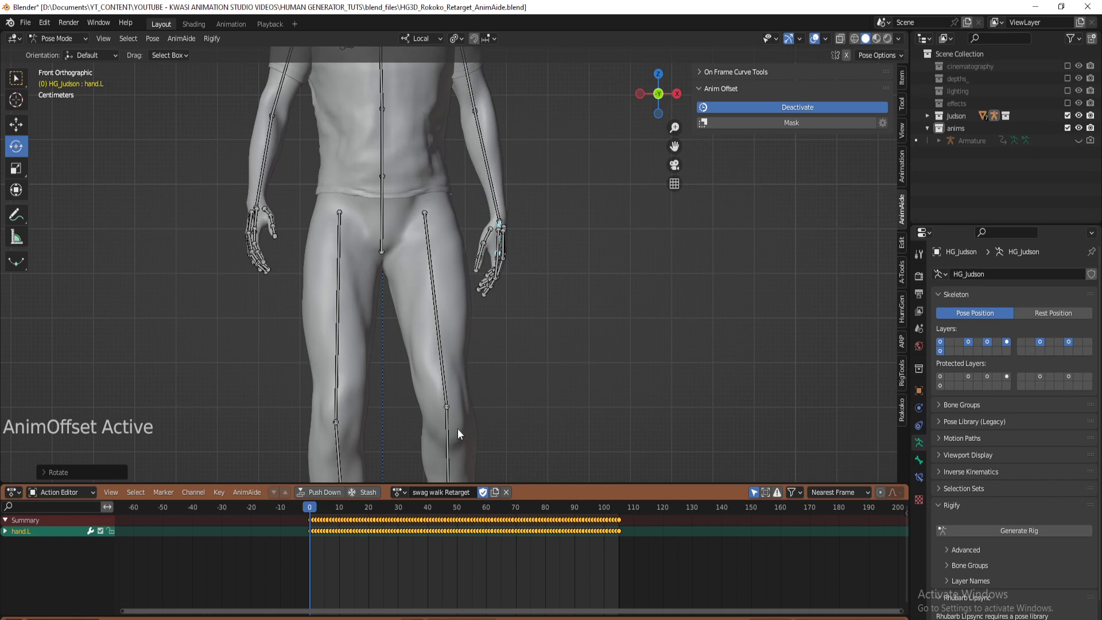
key(r)
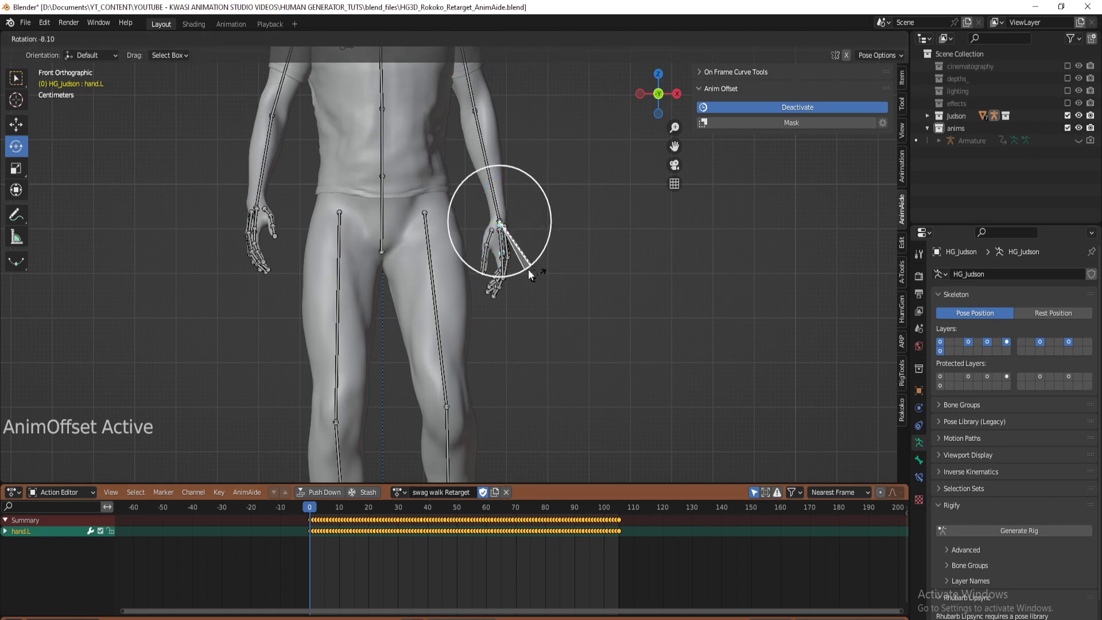
key(r)
click(512, 236)
key(r)
key(x)
key(x)
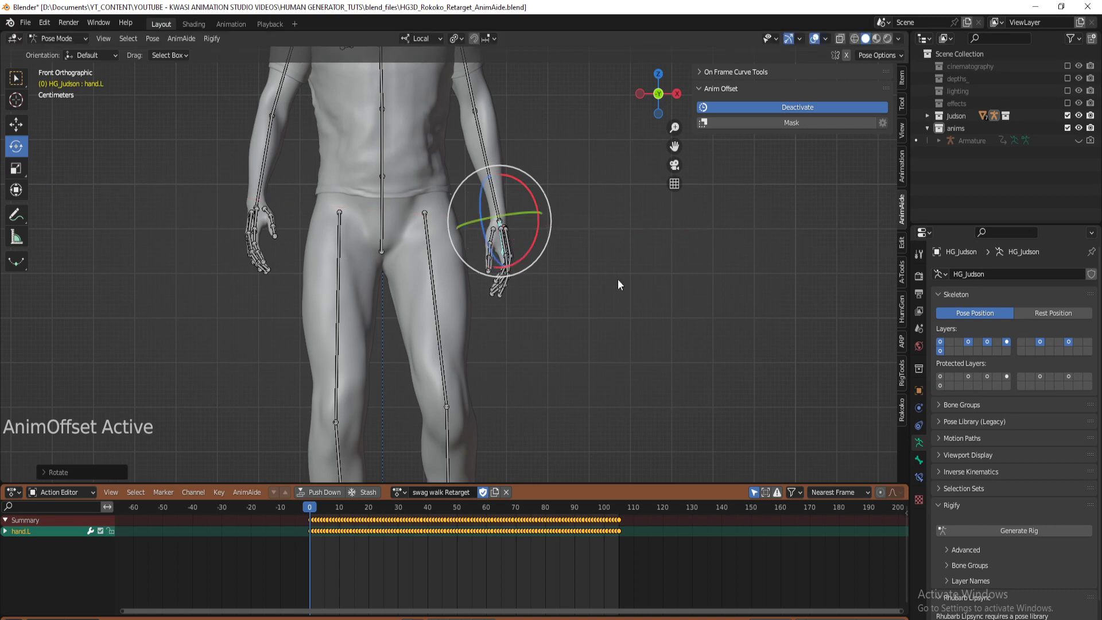
click(618, 294)
key(space)
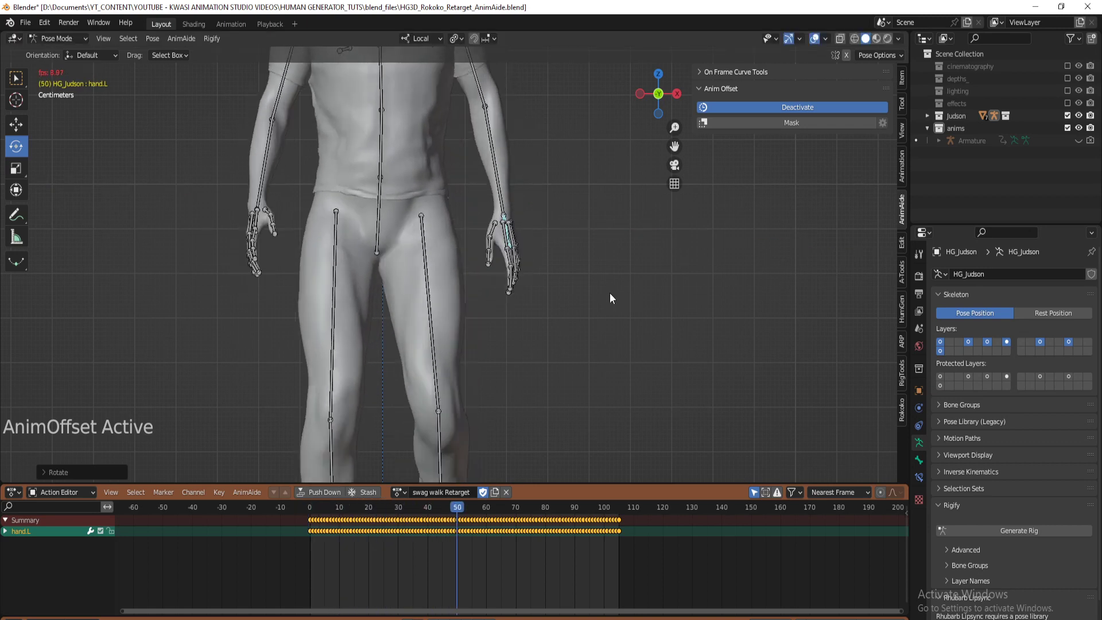
key(space)
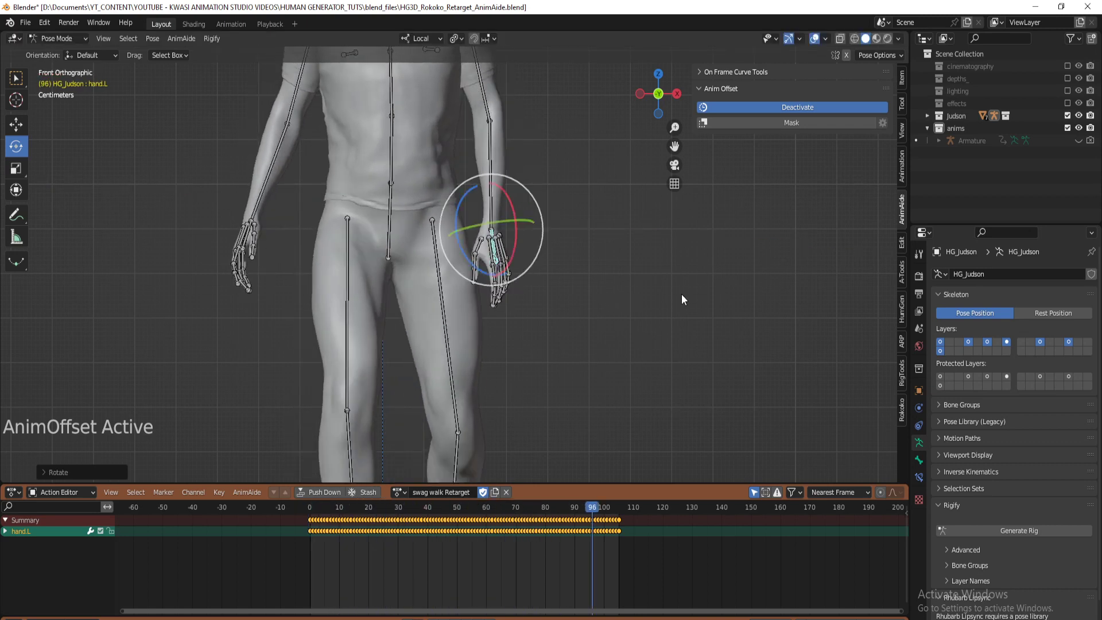
Deselect all bones, deactivate Anim Offset, return to frame 0 in Object Mode, and save the file
key(alt+a)
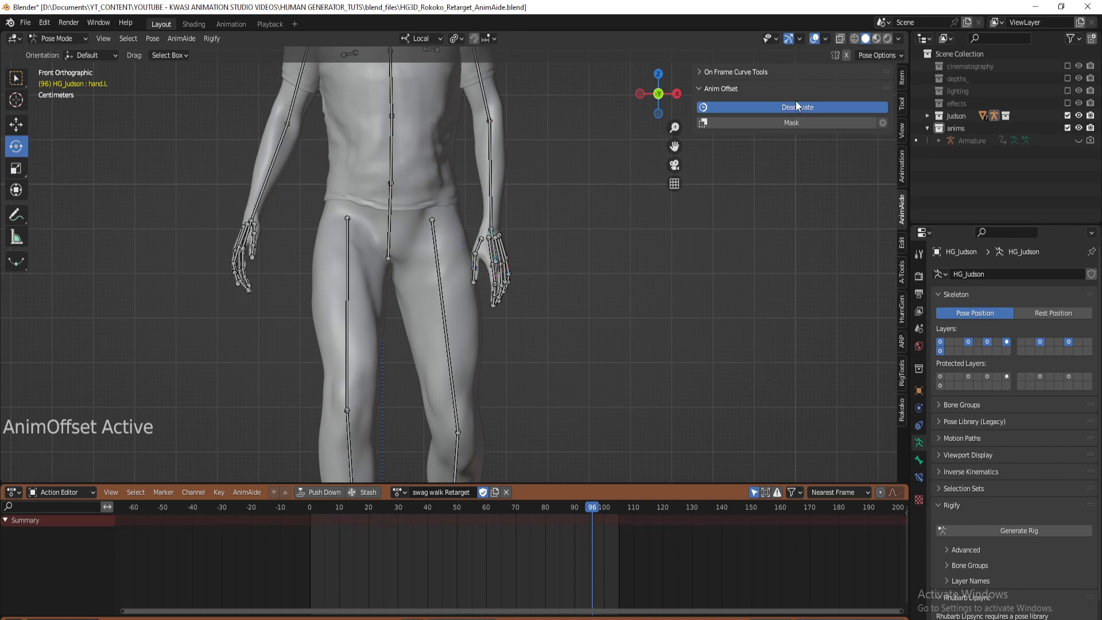
click(796, 105)
key(shift+Left)
key(alt+a)
key(n)
key(ctrl+s)
Hide the bones and play the walk to review the whole body from the front
click(825, 38)
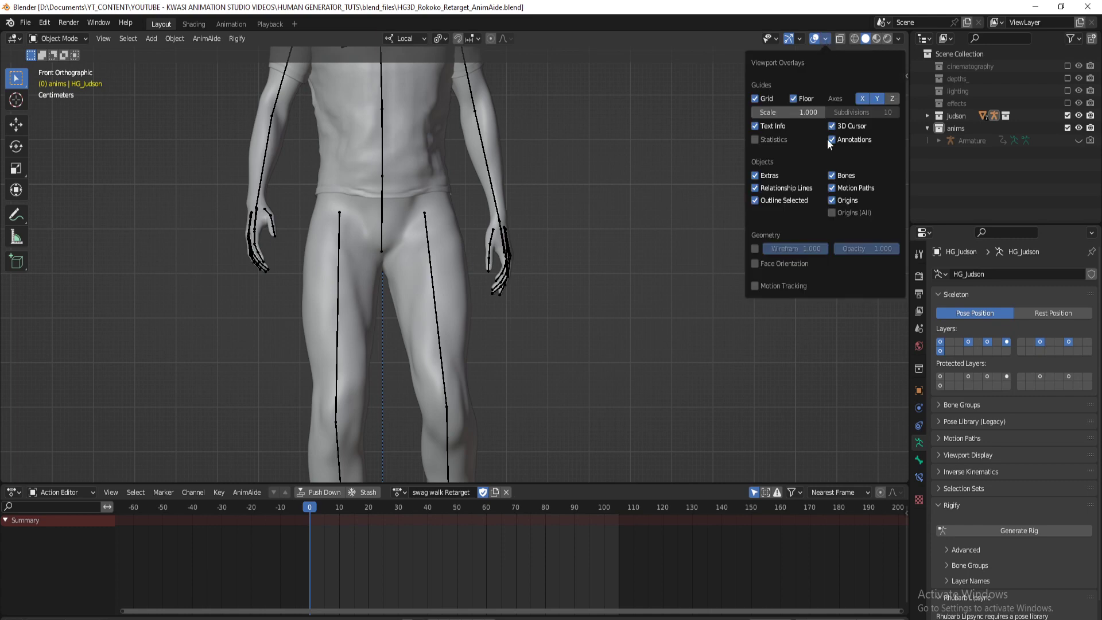
click(832, 175)
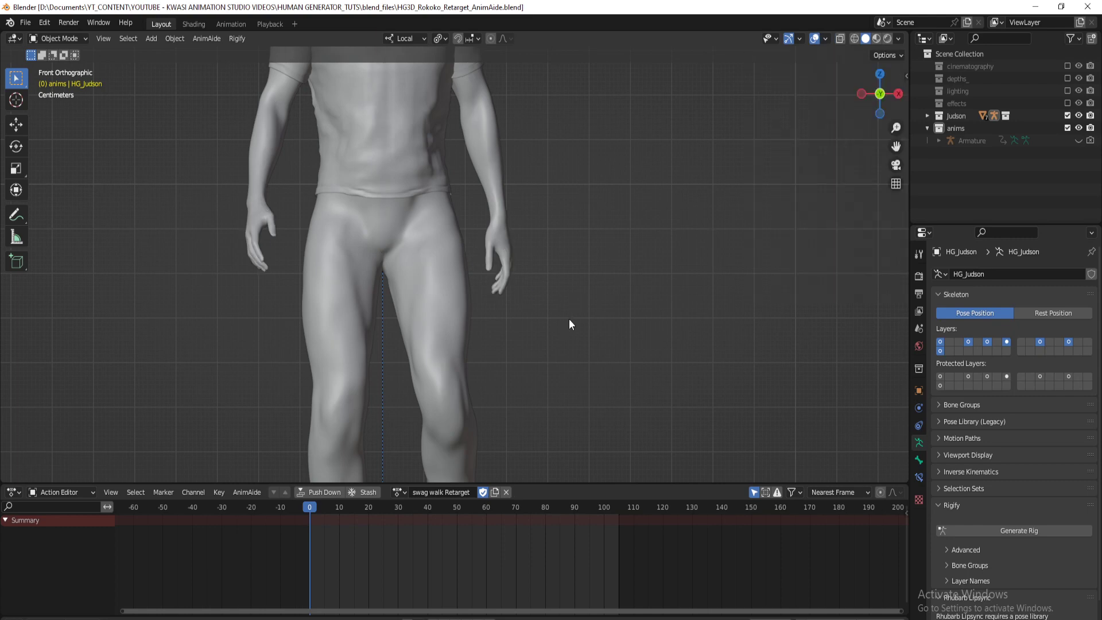
key(space)
scroll(487, 266, down, 4)
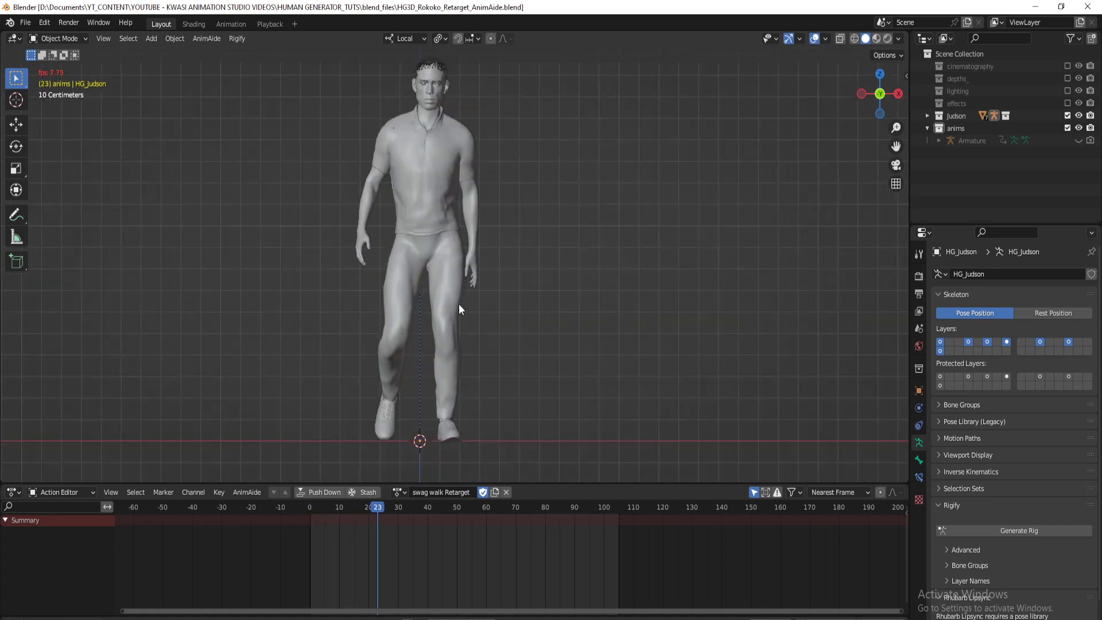
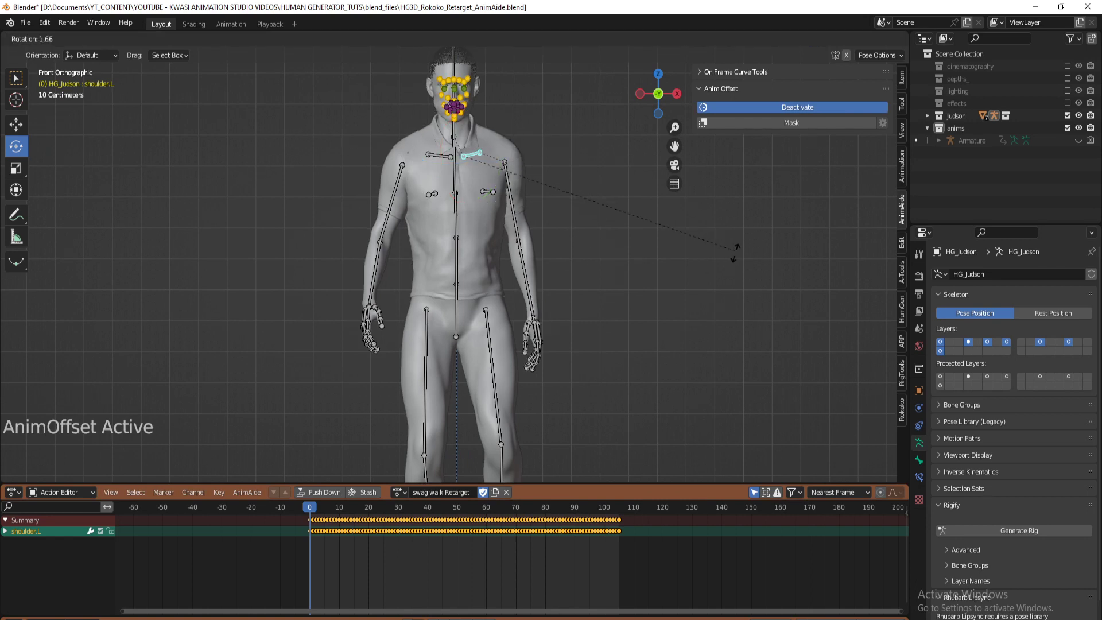
Finish the slight shoulder.L rotation at frame 0 and rotate upper_arm.L slightly away from the torso
click(562, 254)
click(509, 209)
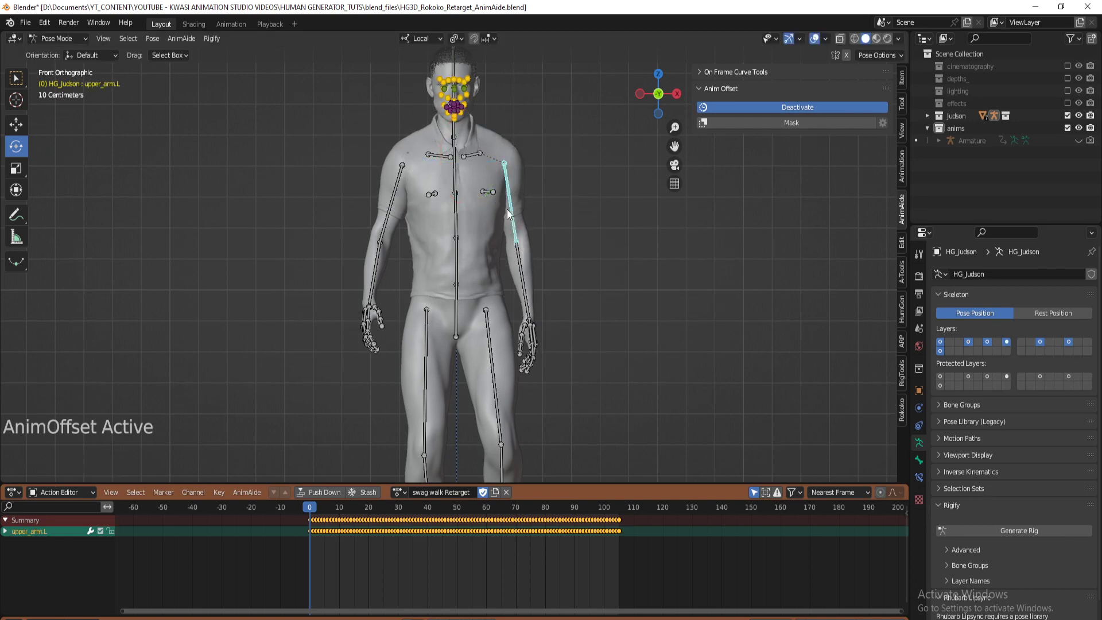
key(r)
click(659, 313)
Rotate shoulder.R slightly to lower the shoulder, and rotate upper_arm.R slightly away from the torso
click(428, 159)
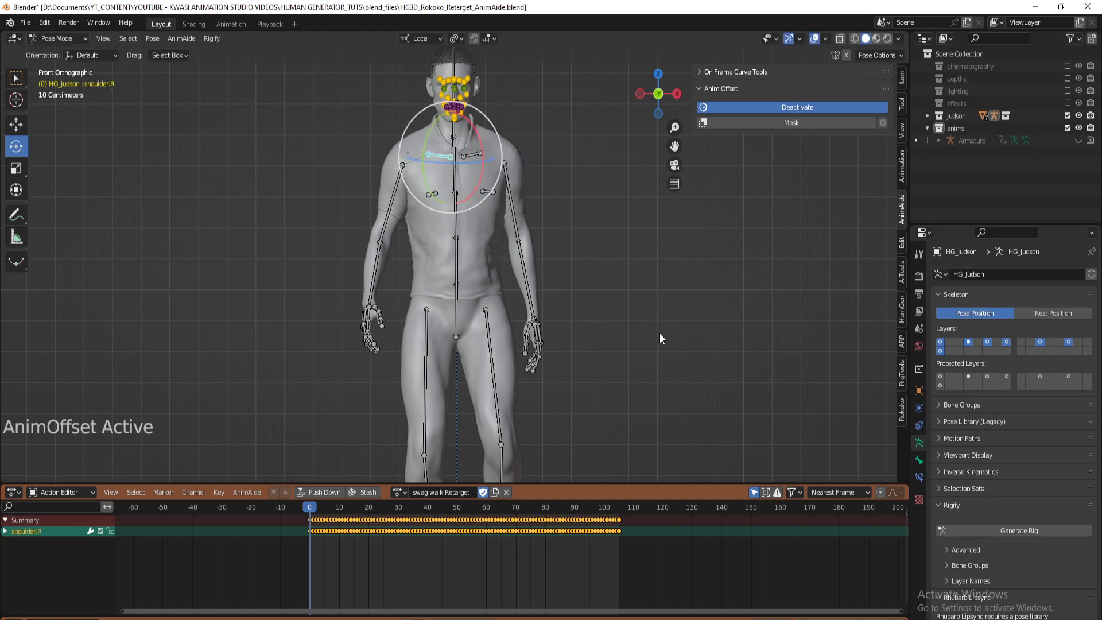
key(r)
click(668, 326)
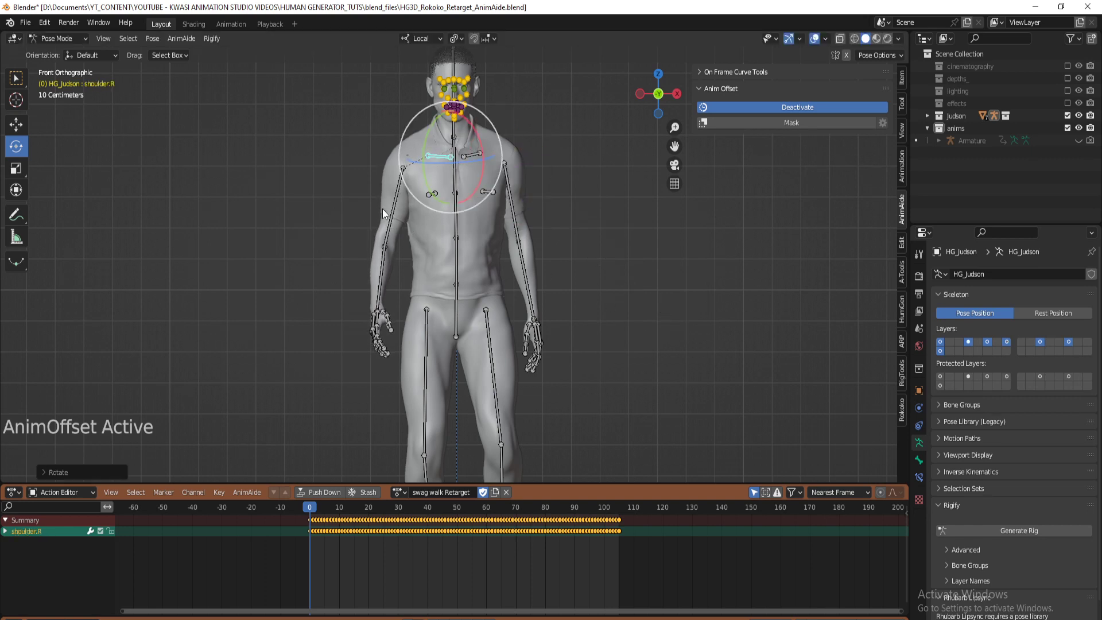
key(alt+a)
click(402, 203)
key(r)
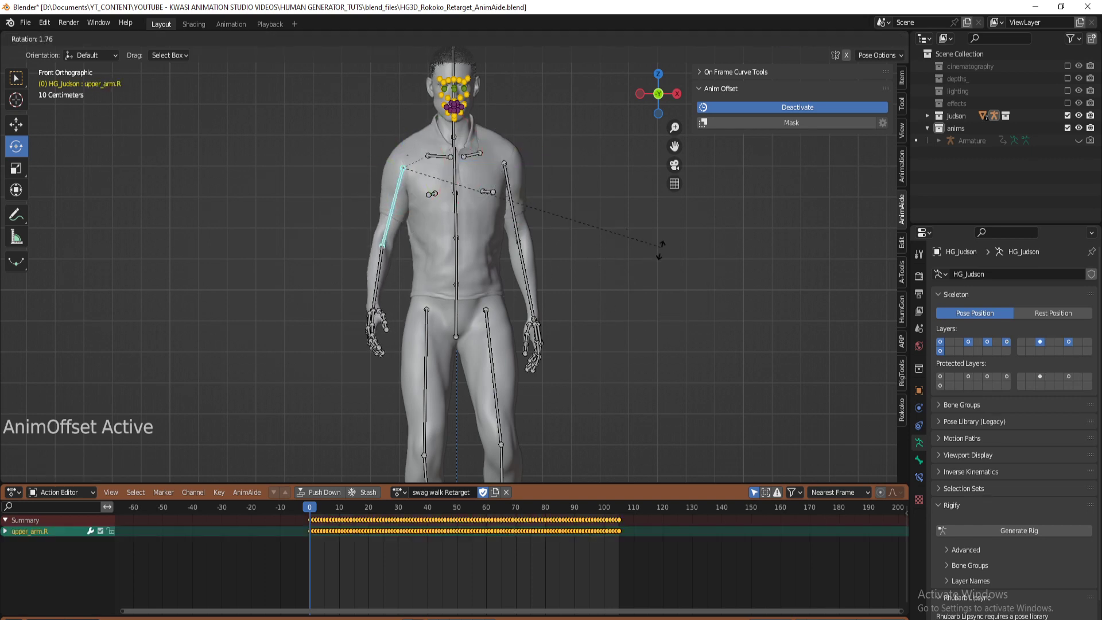
click(663, 256)
Undo the latest actions back to the shoulder.R selection
key(ctrl+z)
key(ctrl+z)
key(ctrl+z)
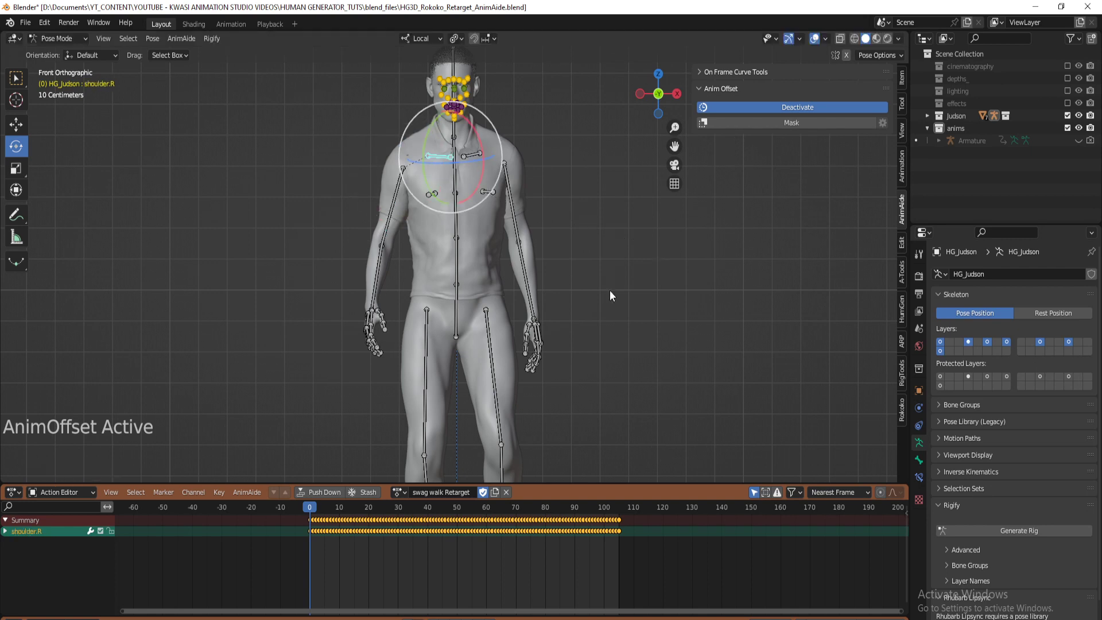
Deactivate Anim Offset, return to Object Mode, and save the file
click(791, 108)
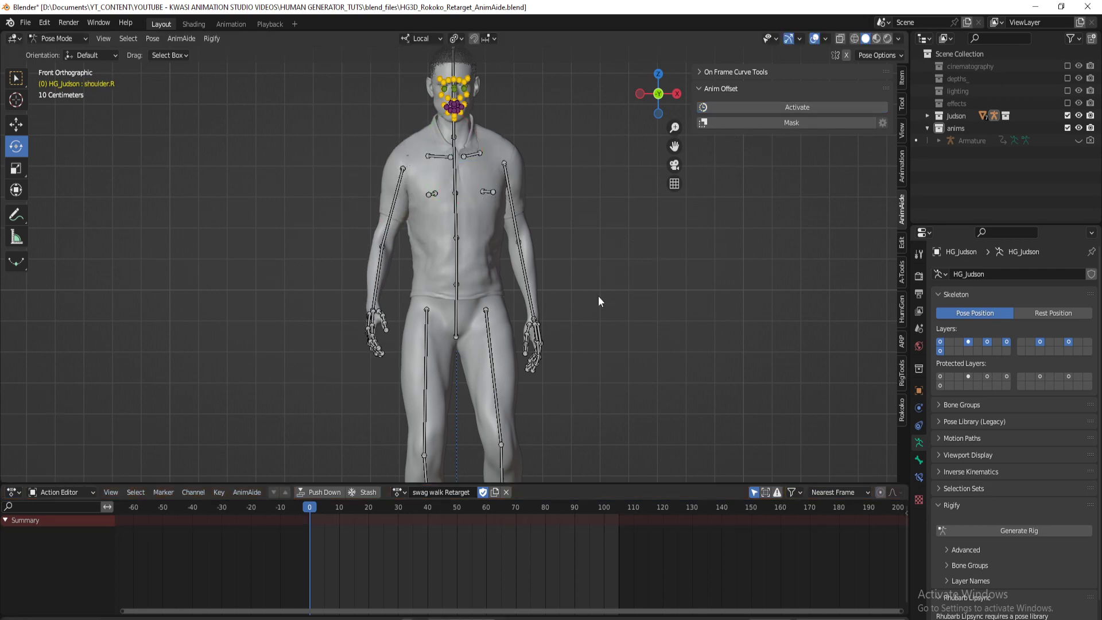
key(ctrl+Tab)
key(ctrl+s)
key(n)
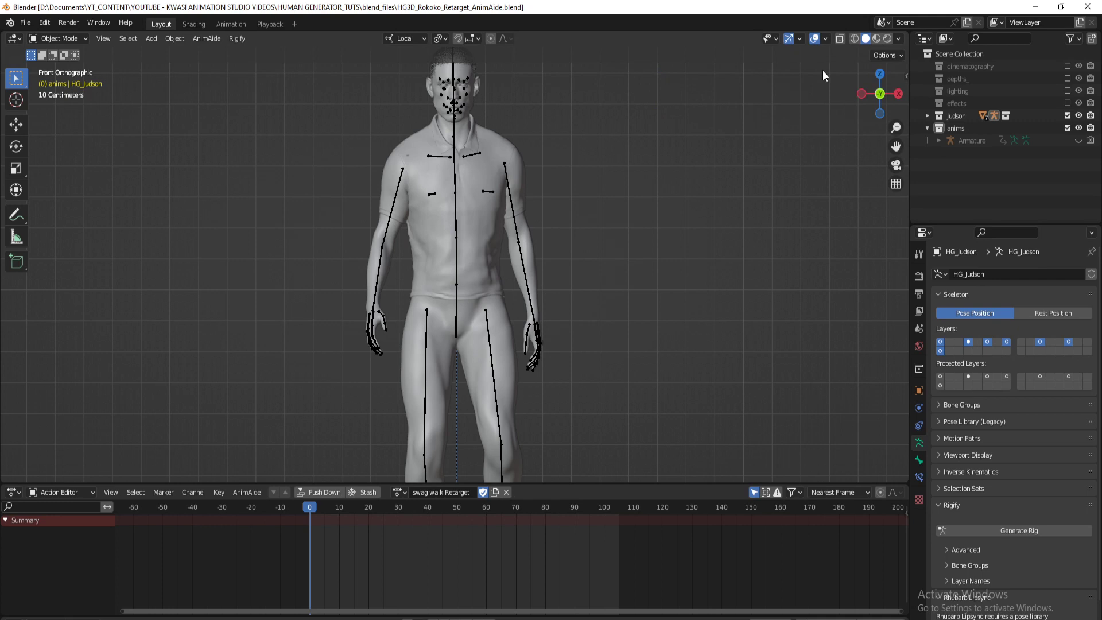
Hide the bones and review the walk from the front by playing it and scrubbing back to frame 0
click(824, 39)
click(827, 137)
scroll(596, 258, down, 3)
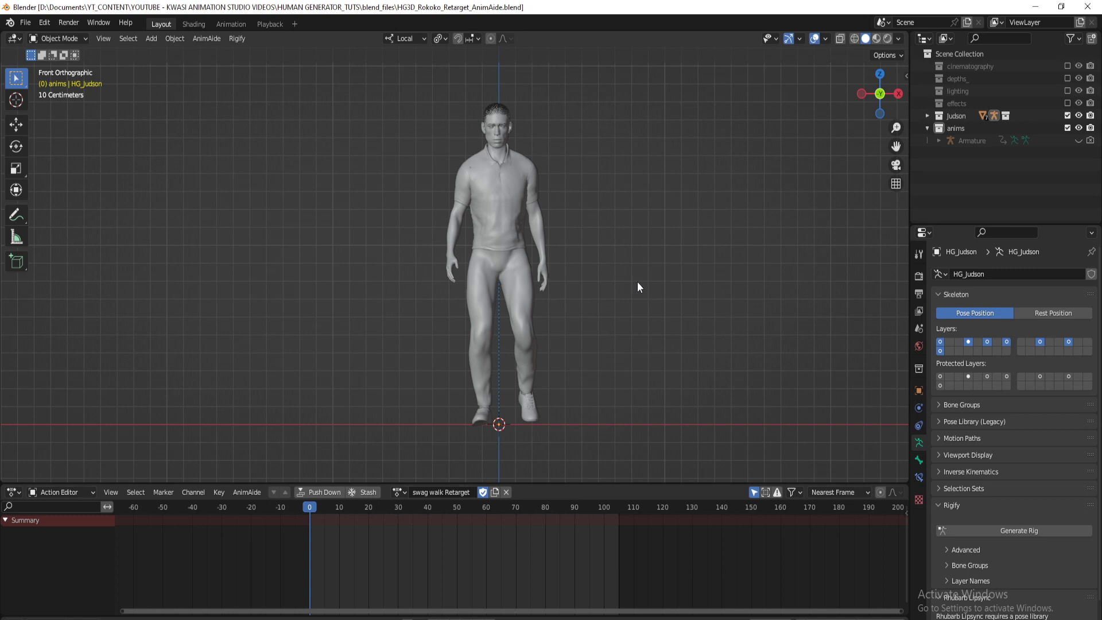
key(space)
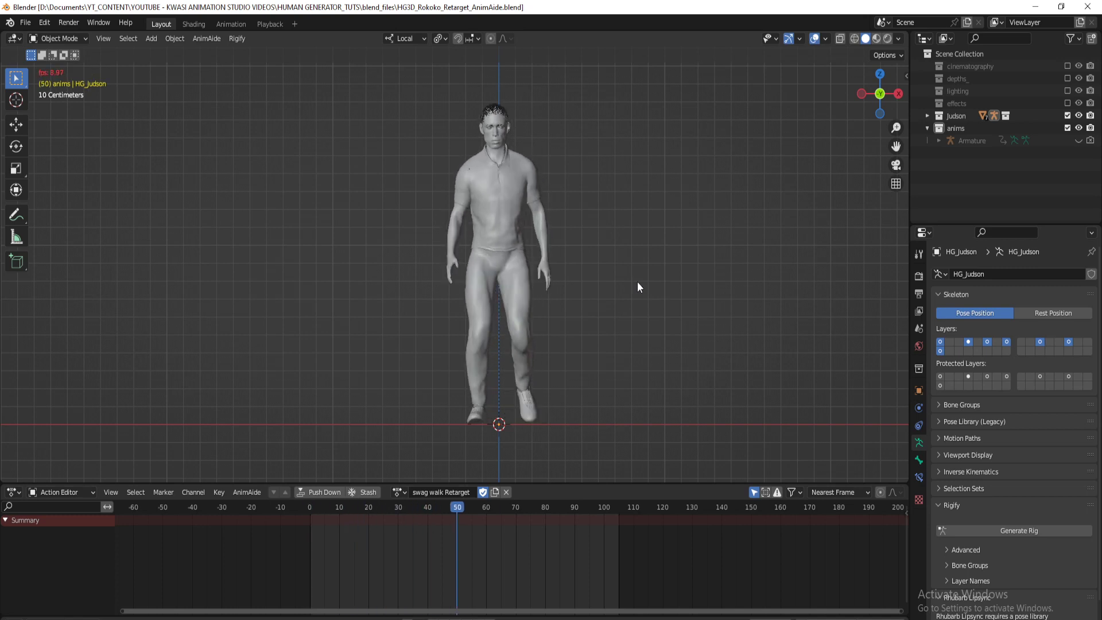
key(space)
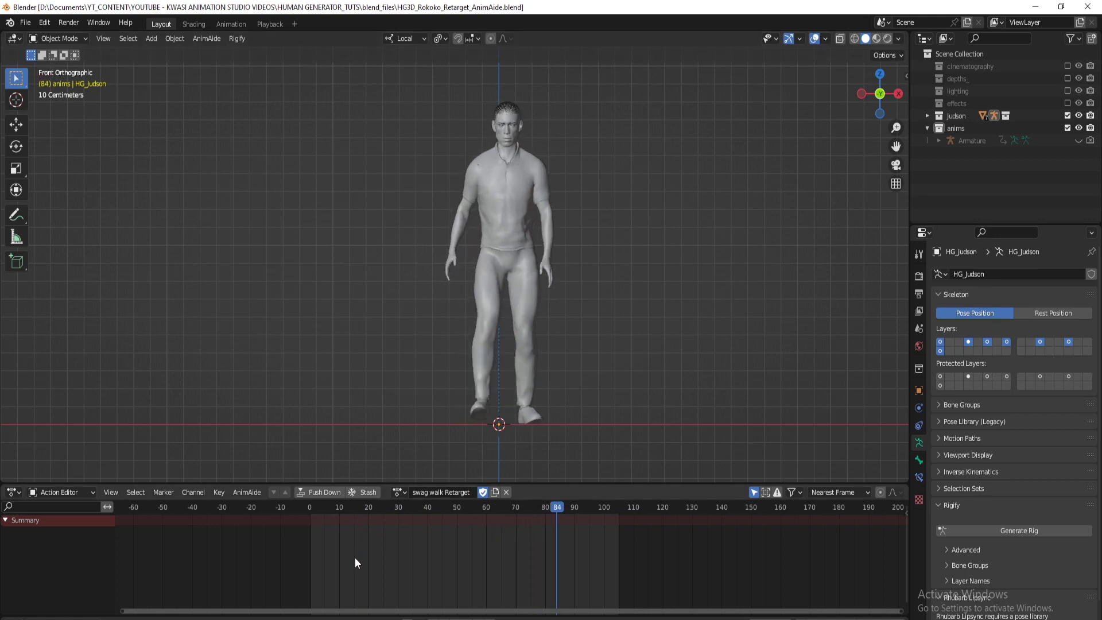
drag(422, 549, 527, 534)
click(253, 577)
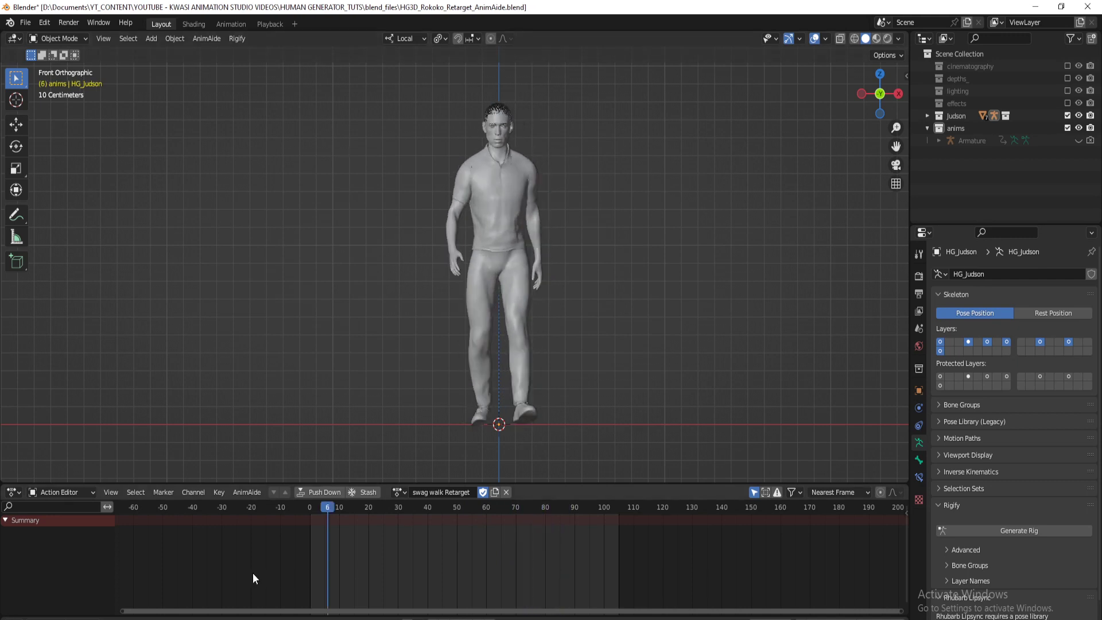
Show the bones again and select shin.L in Pose Mode with the Anim Offset settings open
click(828, 39)
click(837, 179)
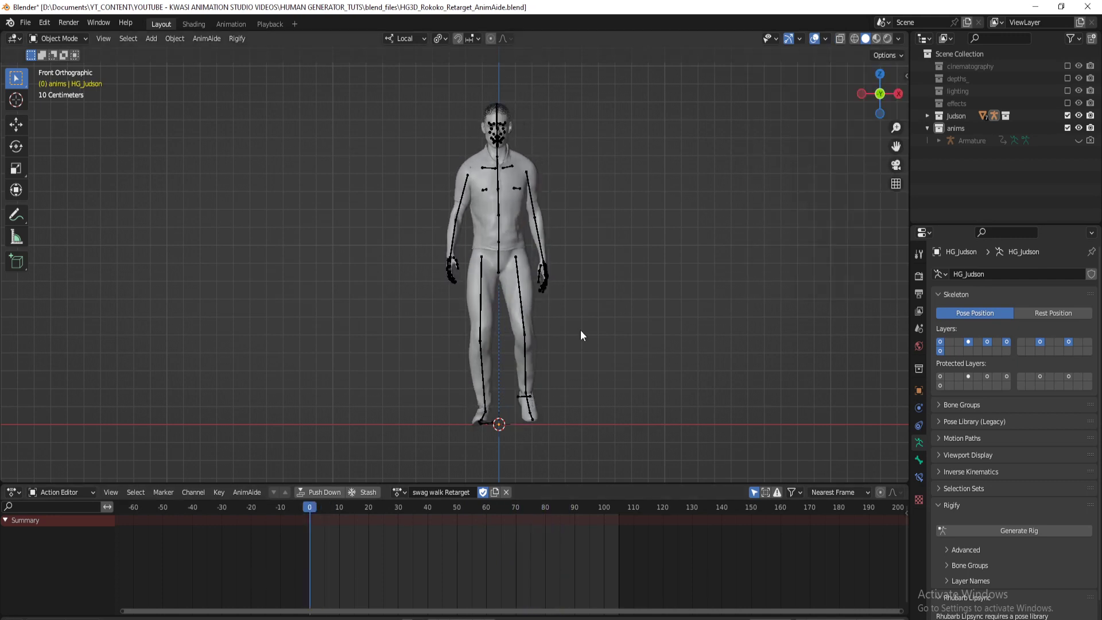
key(ctrl+Tab)
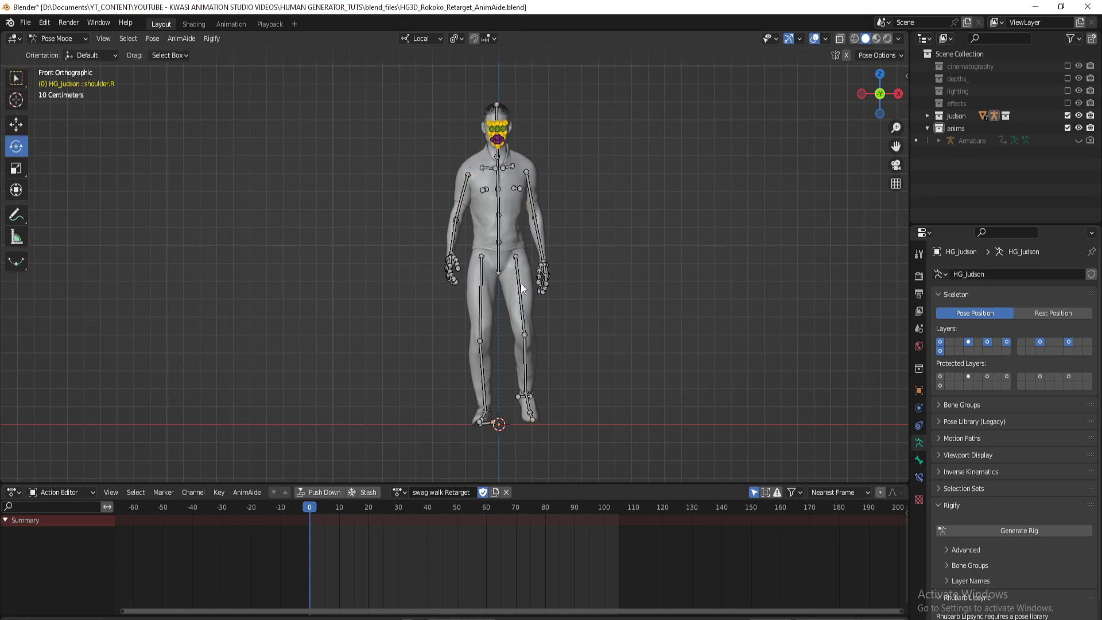
click(524, 349)
key(n)
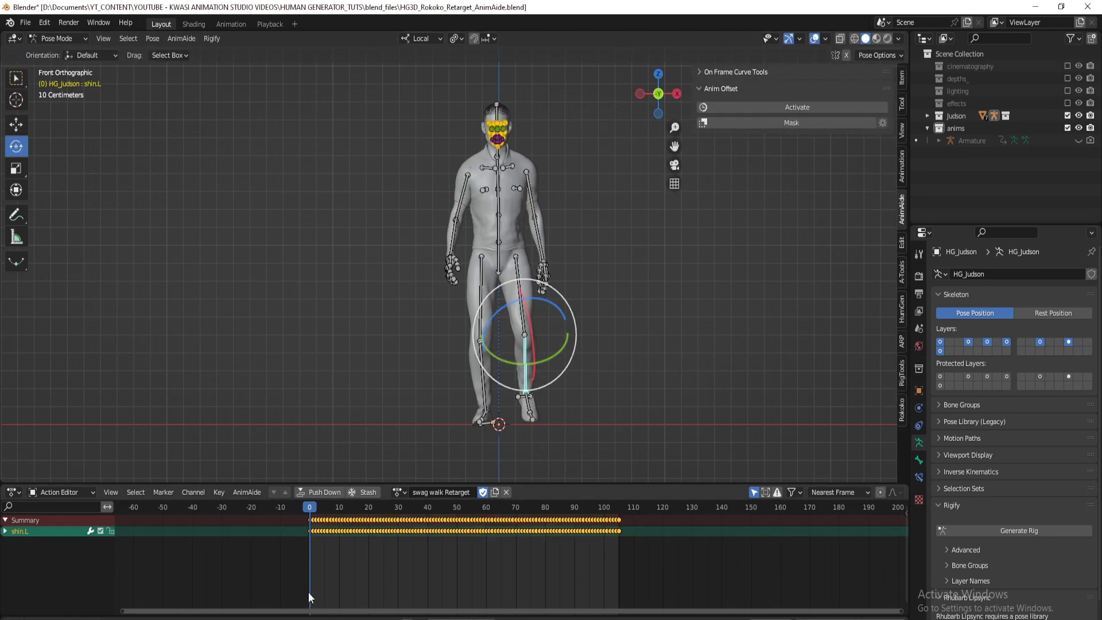
In the Graph Editor, raise the whole Z Quaternion Rotation curve of shin.L slightly along Y
key(ctrl+Tab)
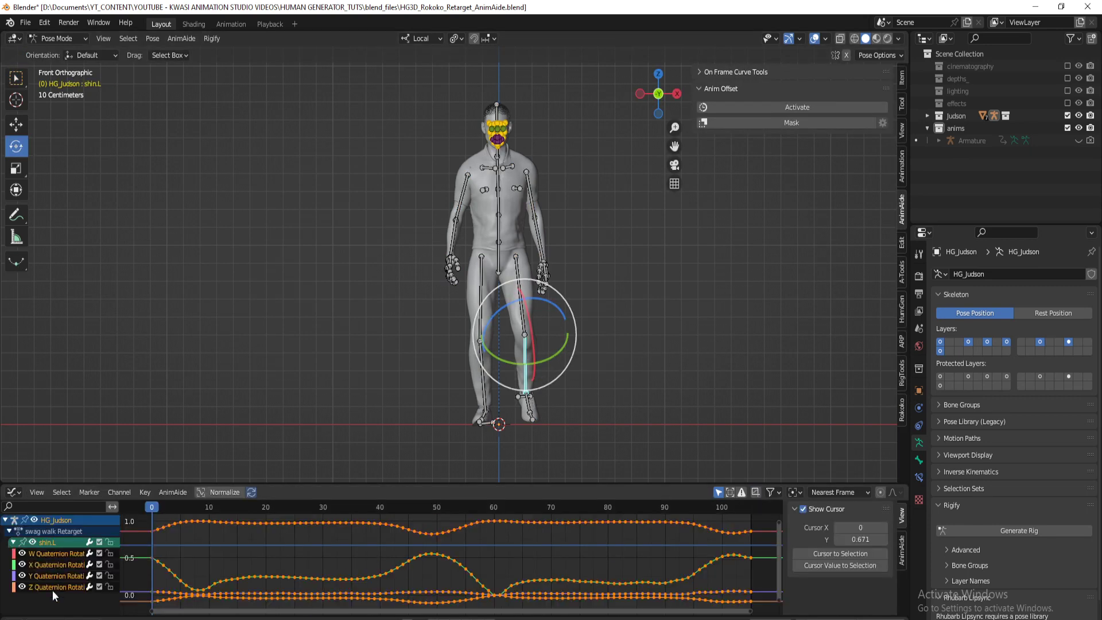
click(53, 588)
key(g)
key(y)
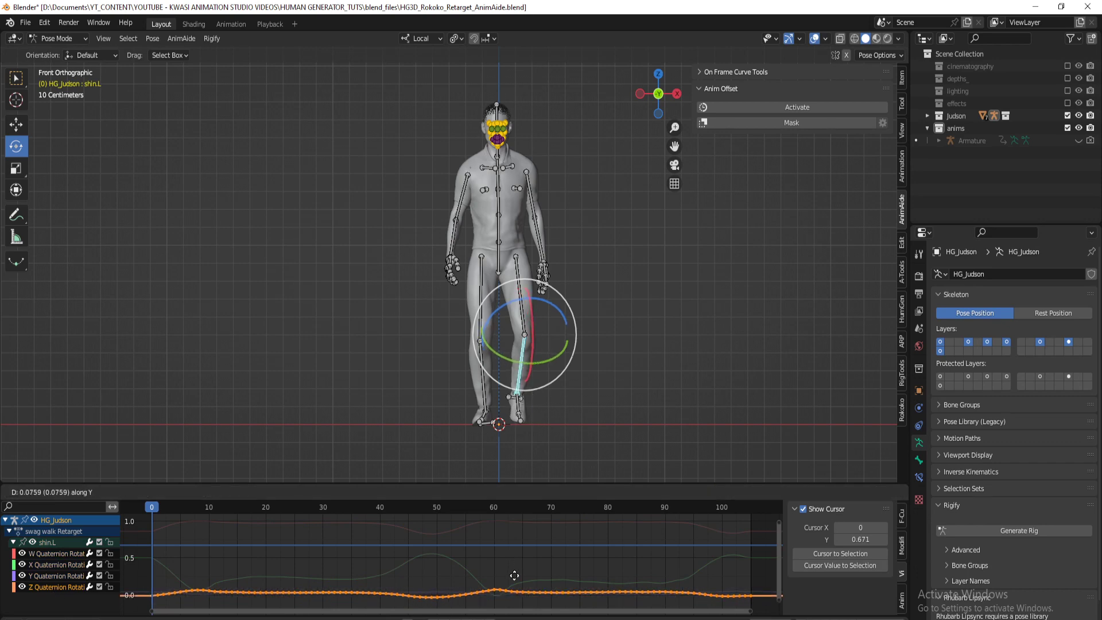
click(513, 594)
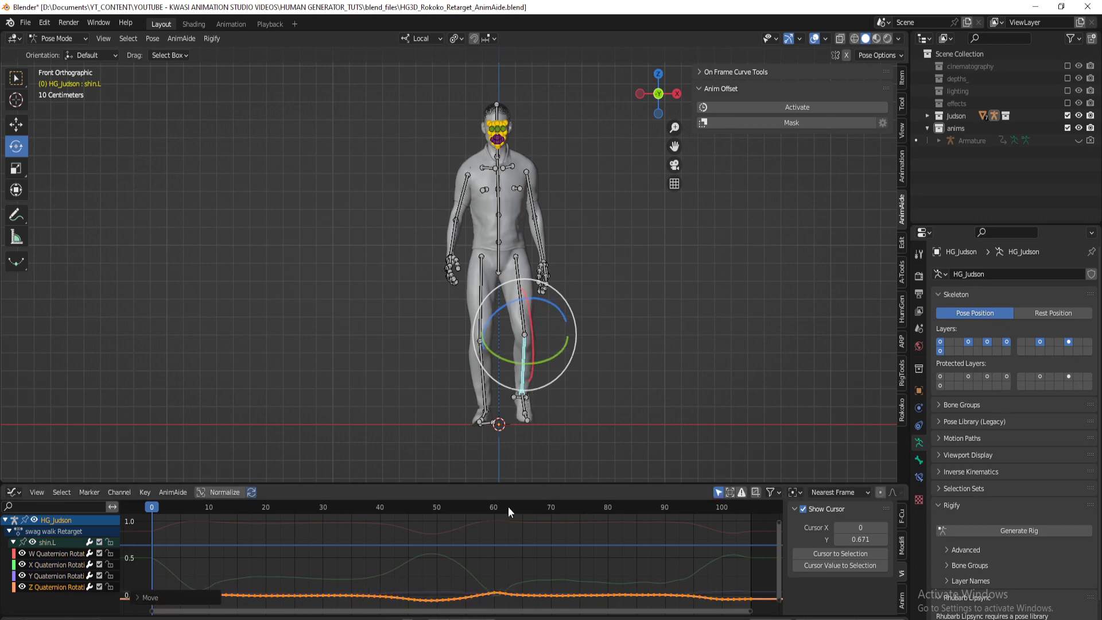
With Anim Offset active, rotate thigh.L about 5 degrees around its local Y axis and switch back to the Action Editor in front view
click(516, 293)
click(813, 104)
middle_drag(717, 259, 611, 314)
scroll(653, 311, up, 3)
key(r)
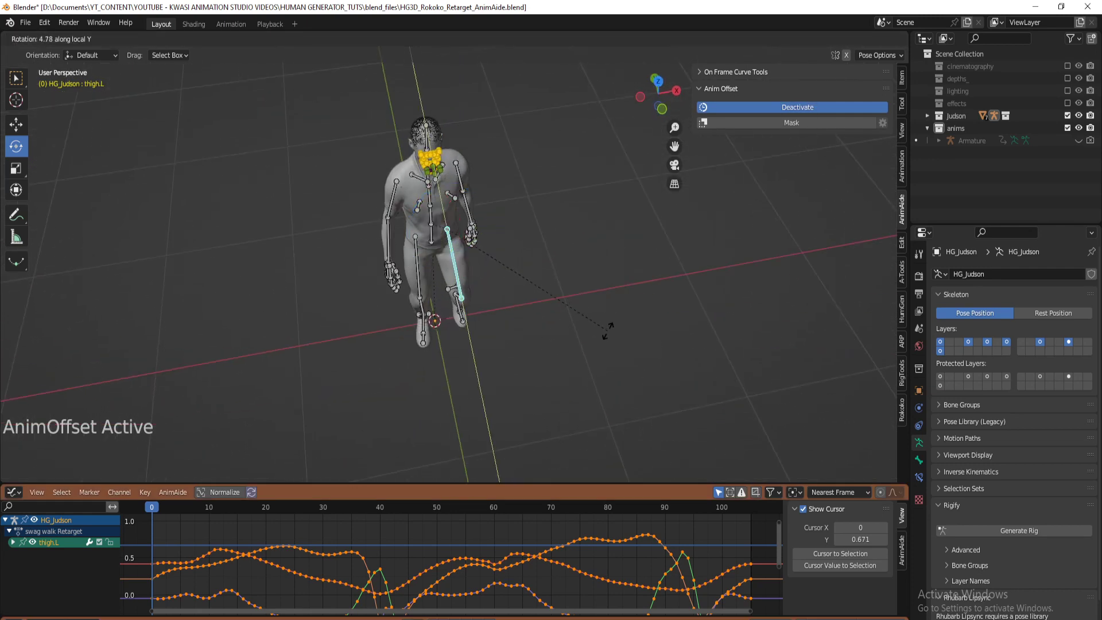
click(607, 331)
key(KP_1)
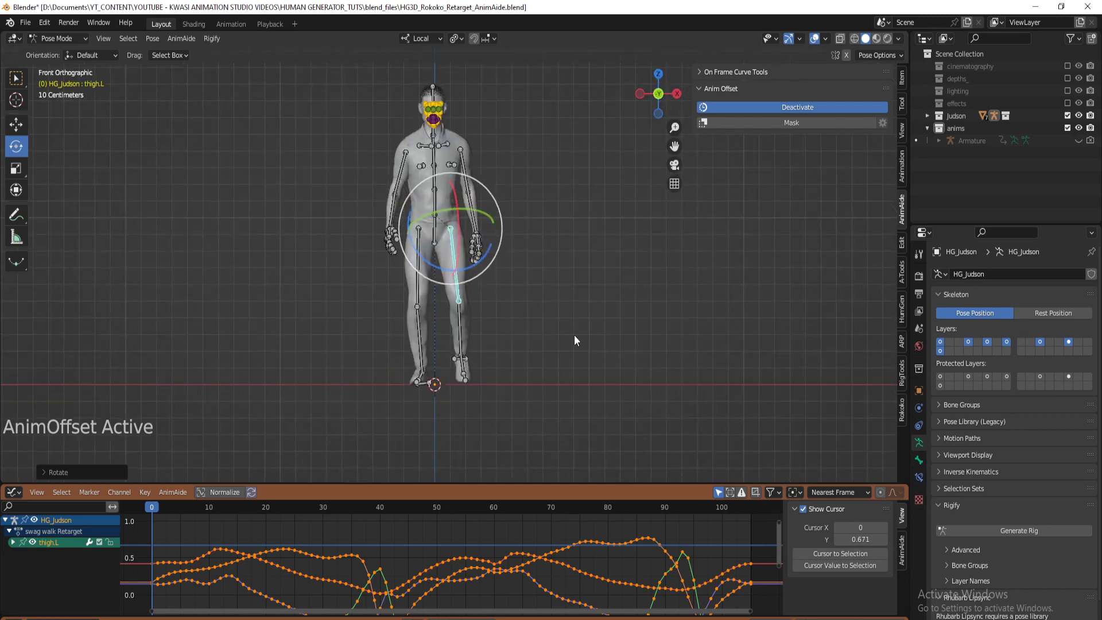
key(ctrl+Tab)
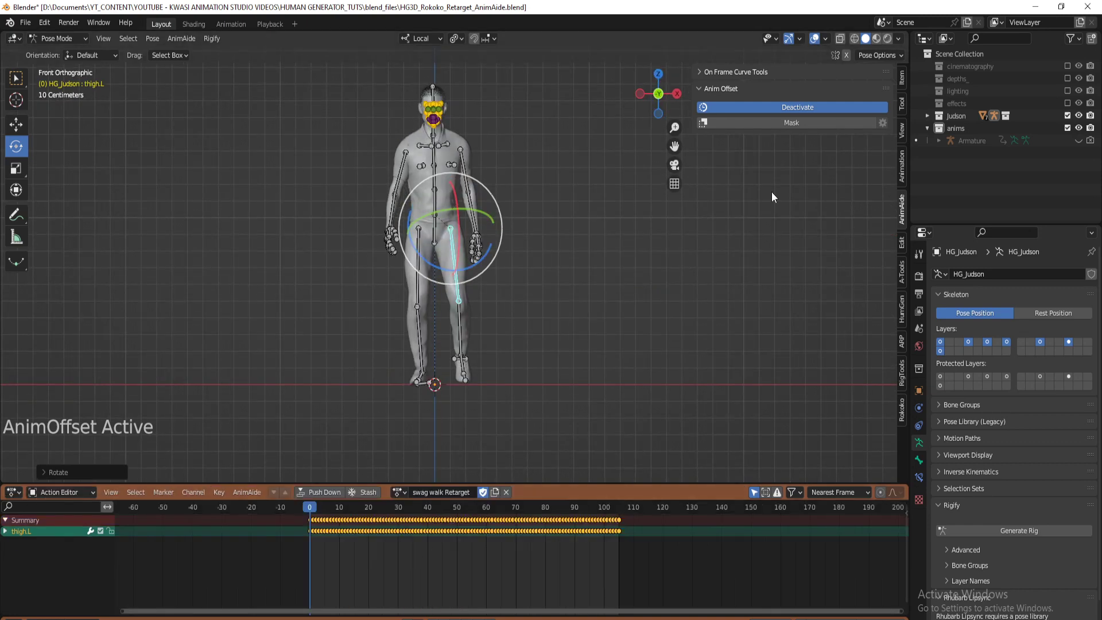
At frame 72, rotate thigh.L outward about 5 degrees in the front view with Anim Offset active
click(837, 107)
drag(368, 562, 521, 563)
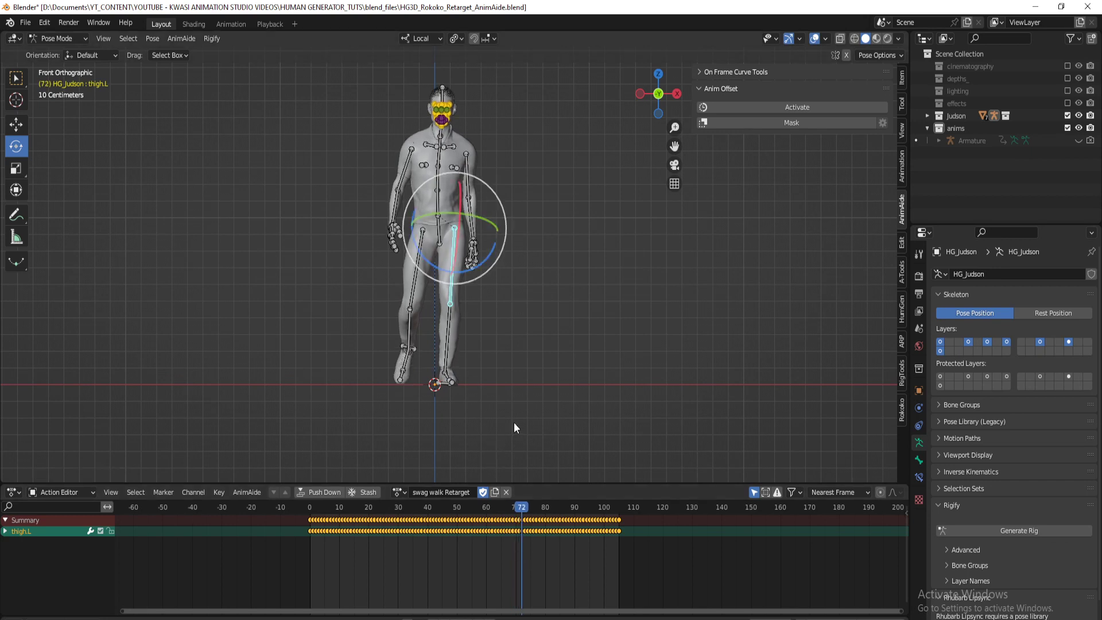
click(820, 109)
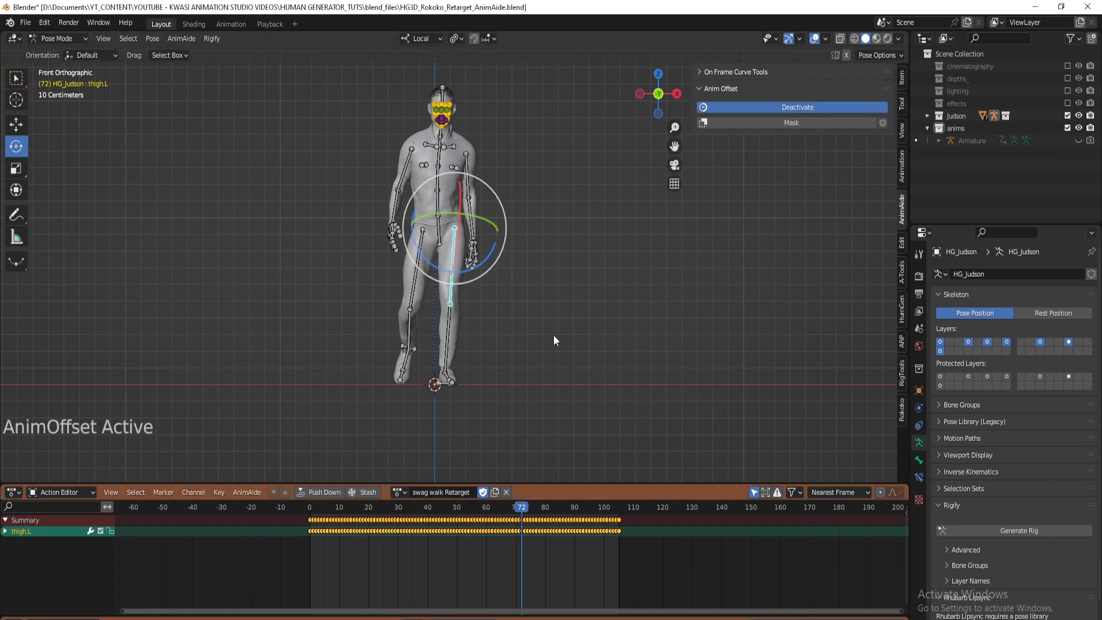
key(r)
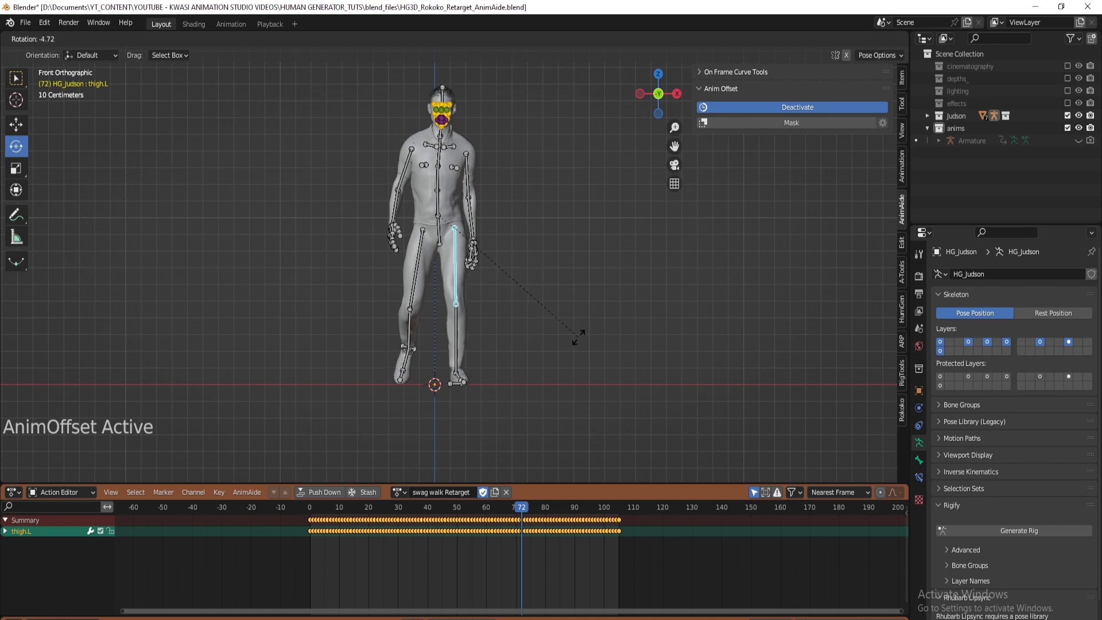
click(520, 409)
Scrub through the walk to check the left leg, return to frame 0 and deactivate Anim Offset
drag(309, 552, 601, 542)
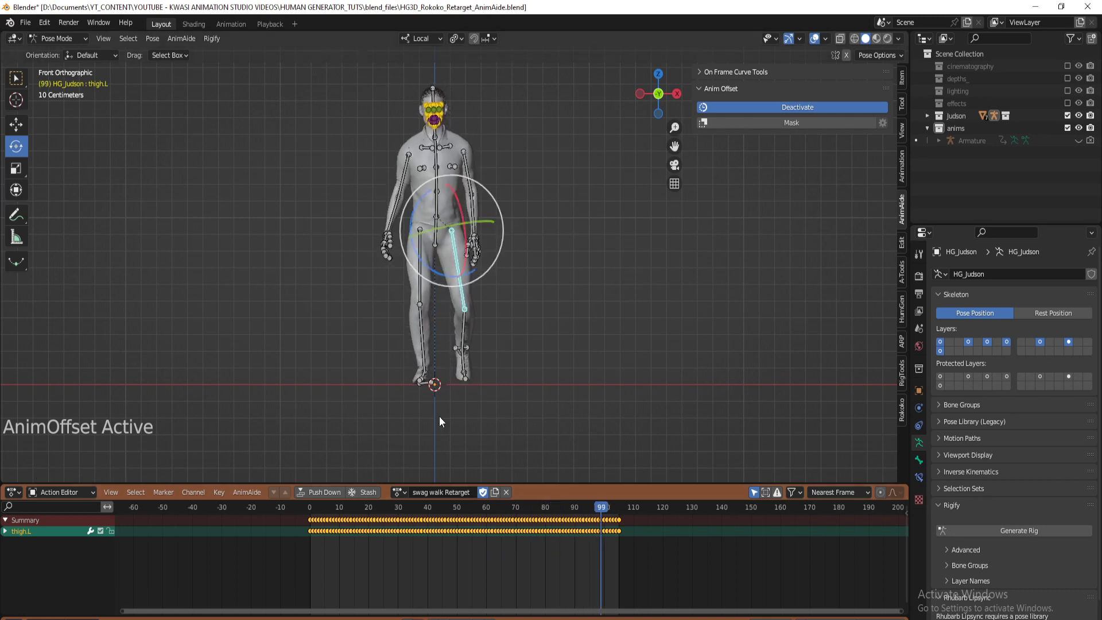
drag(361, 557, 233, 560)
click(763, 112)
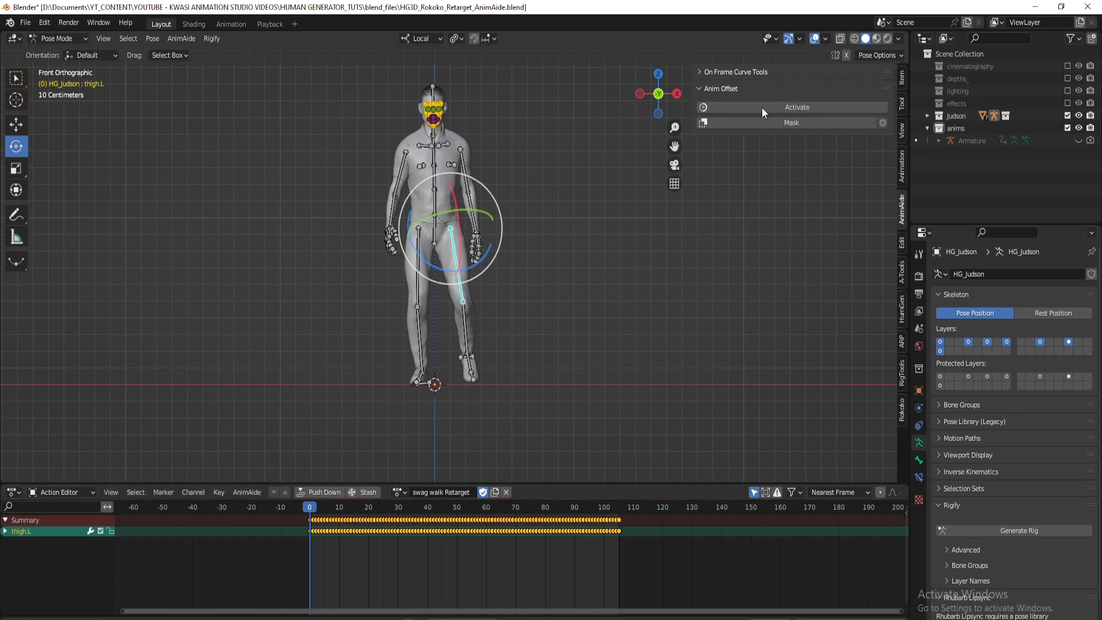
Switch to Object Mode, hide the bones and play the corrected walk in the front and right views
click(647, 203)
key(ctrl+Tab)
key(n)
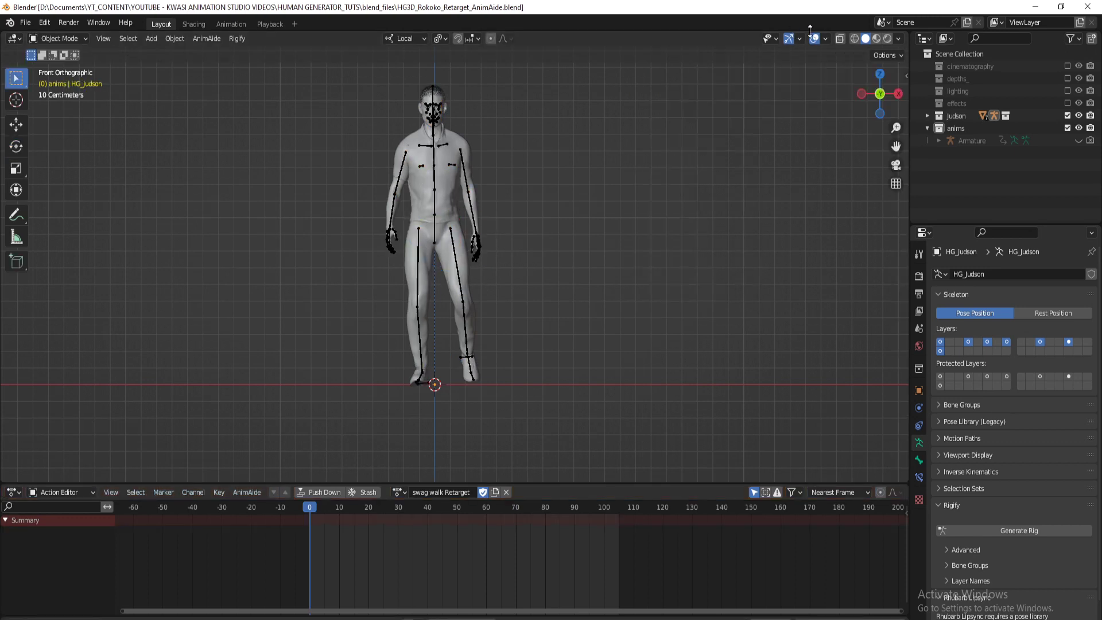
click(826, 39)
click(819, 173)
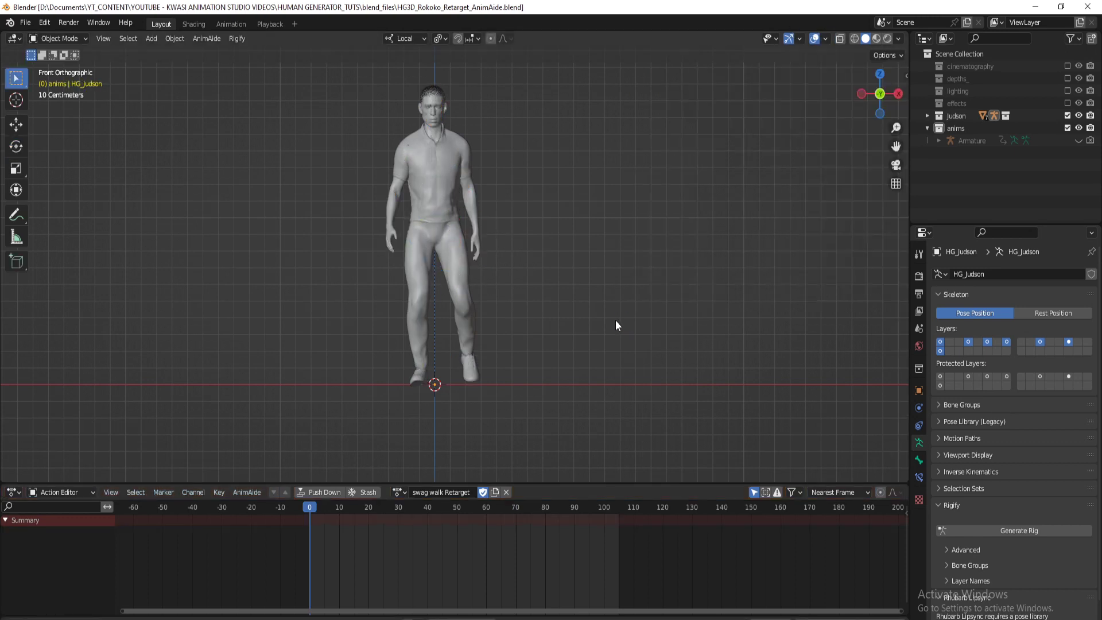
key(space)
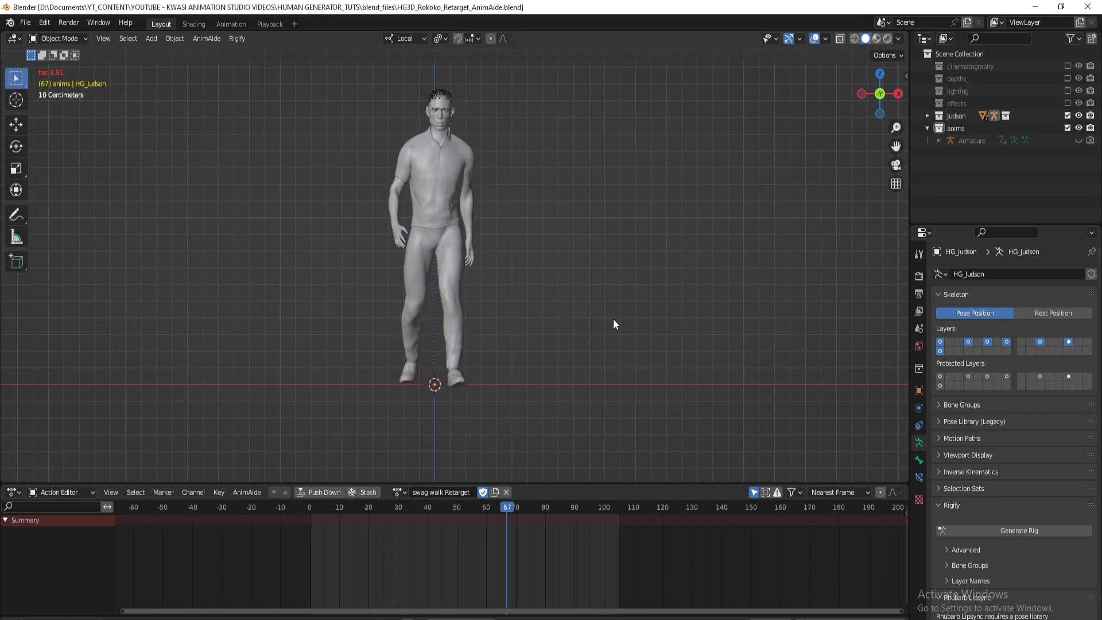
key(KP_3)
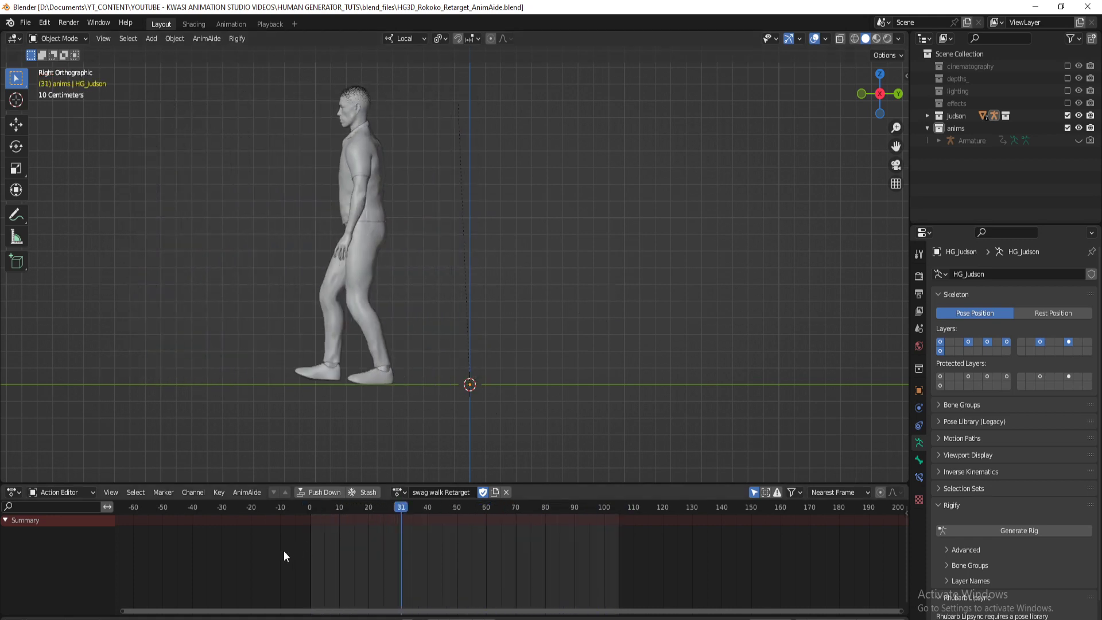
key(Escape)
View the character in perspective in an enlarged viewport and bring up the Rokoko retargeting settings
middle_drag(409, 344, 586, 359)
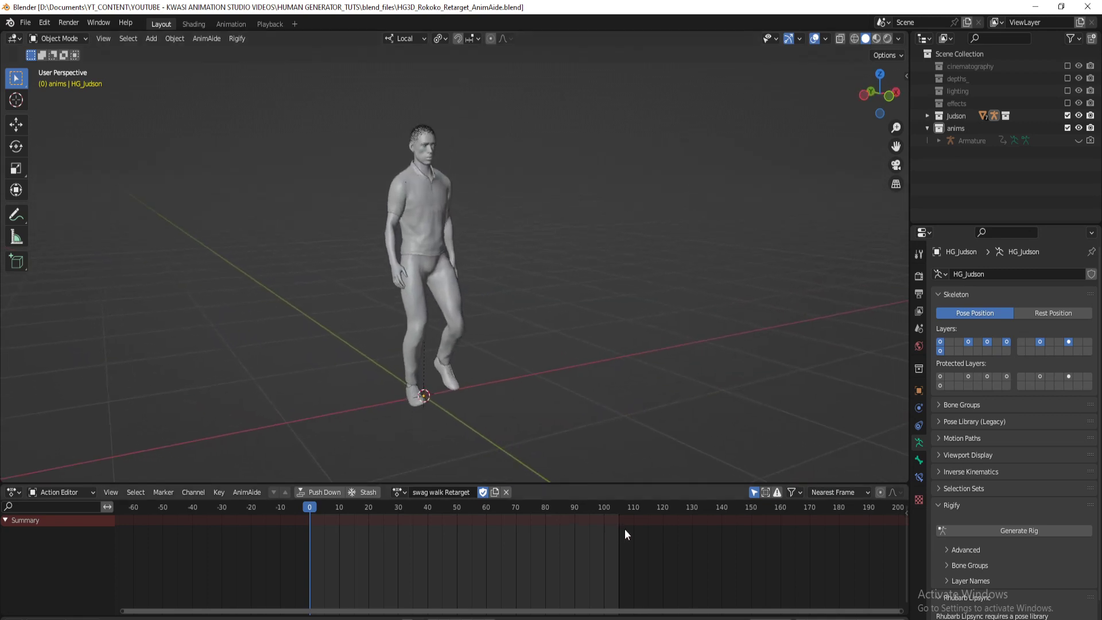
drag(690, 481, 690, 601)
middle_drag(602, 393, 621, 407)
key(n)
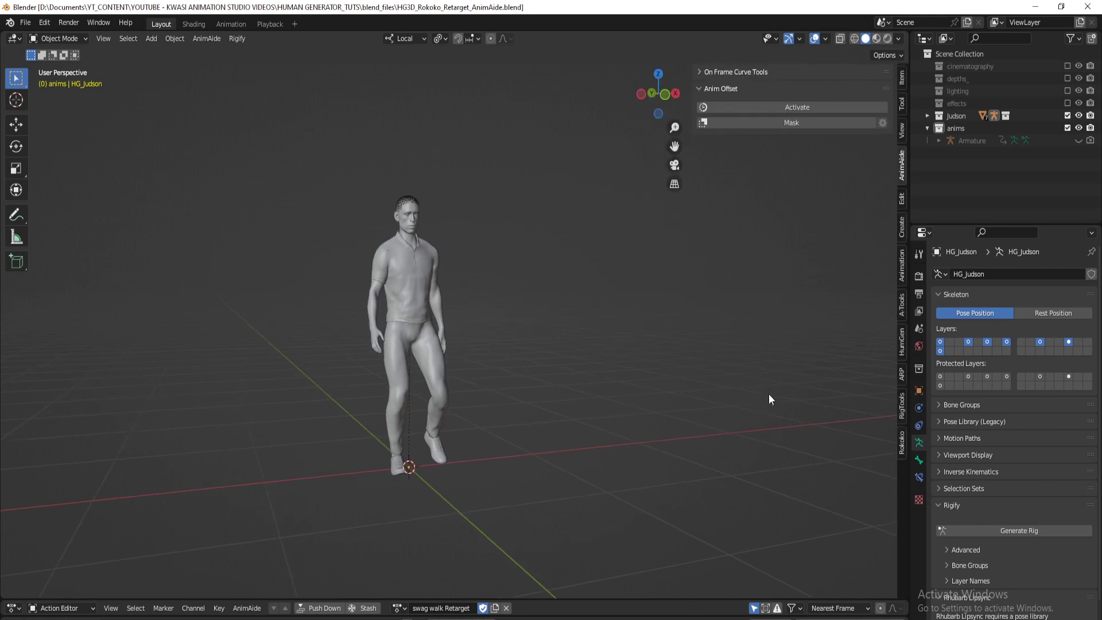
click(903, 443)
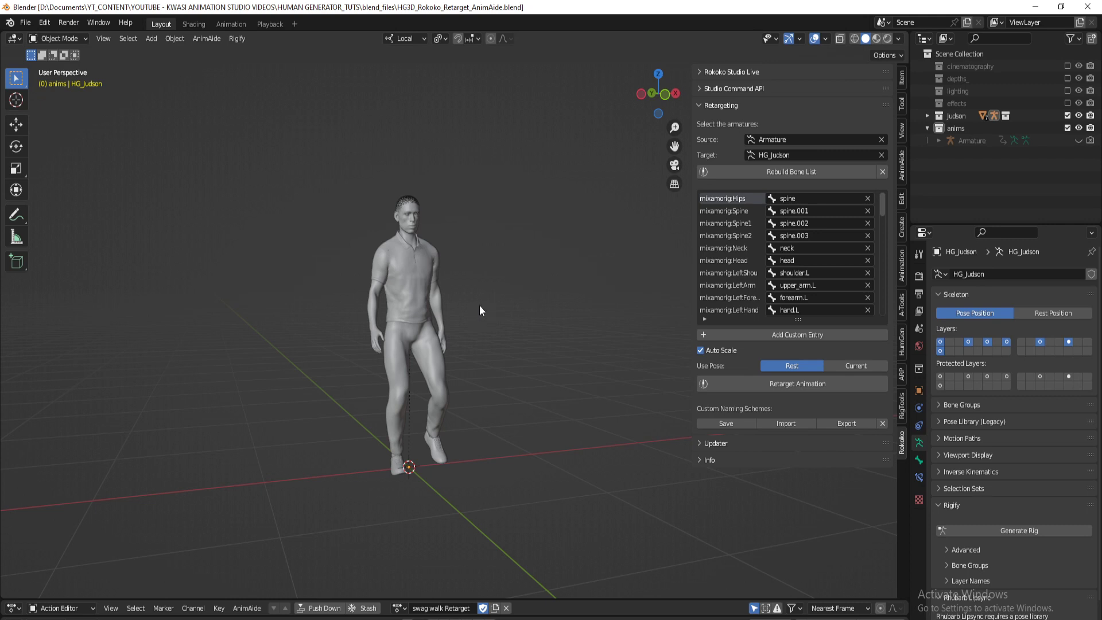
Unlink the swag walk Retarget action from HG_Judson, show the bones again and select the rig
click(506, 607)
click(826, 39)
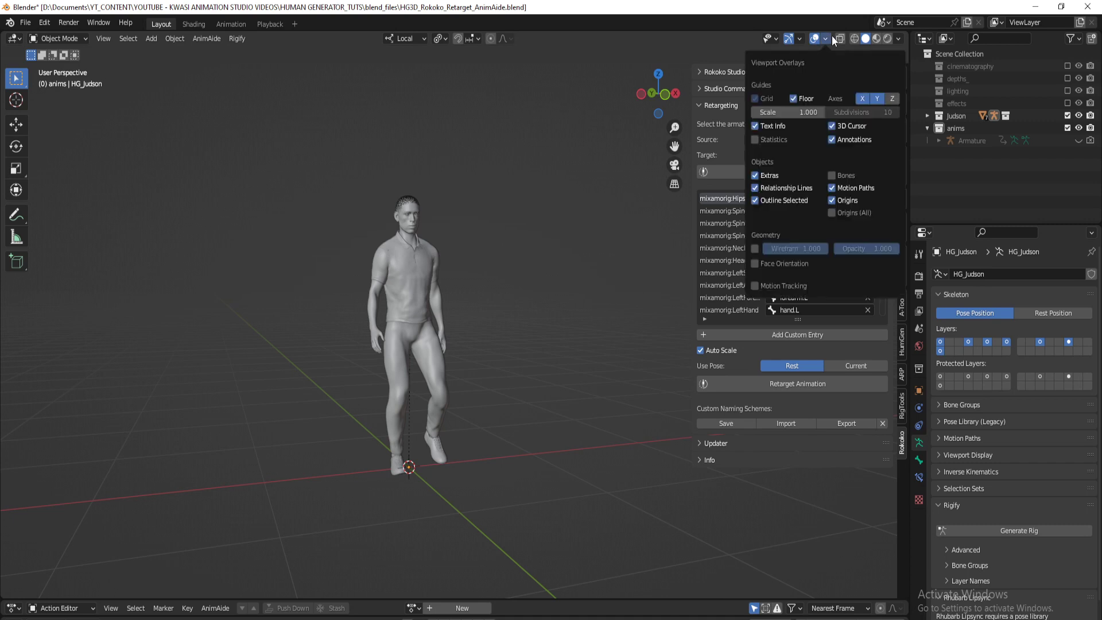
click(850, 175)
click(440, 209)
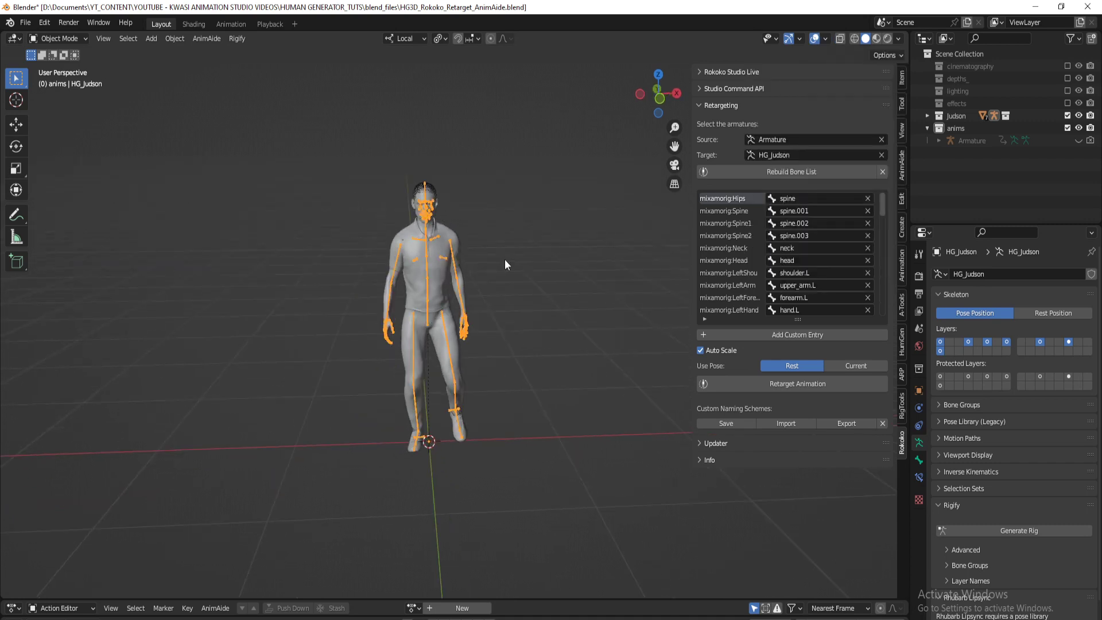
Clear the rotation of all HG_Judson bones in Pose Mode and return to Object Mode
key(ctrl+Tab)
key(n)
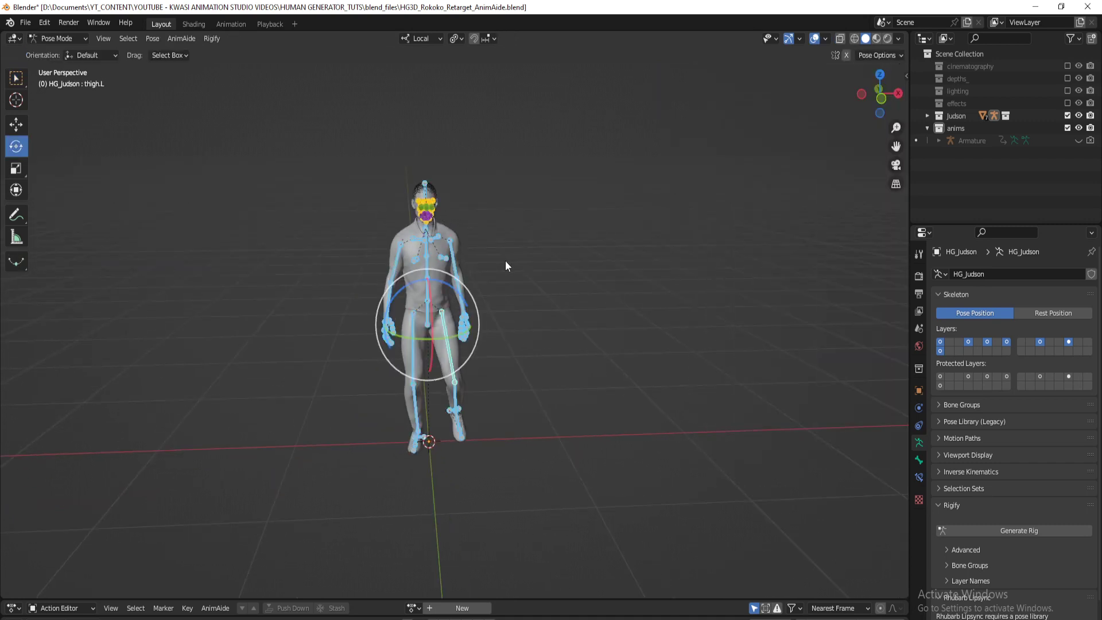
key(alt+r)
key(ctrl+Tab)
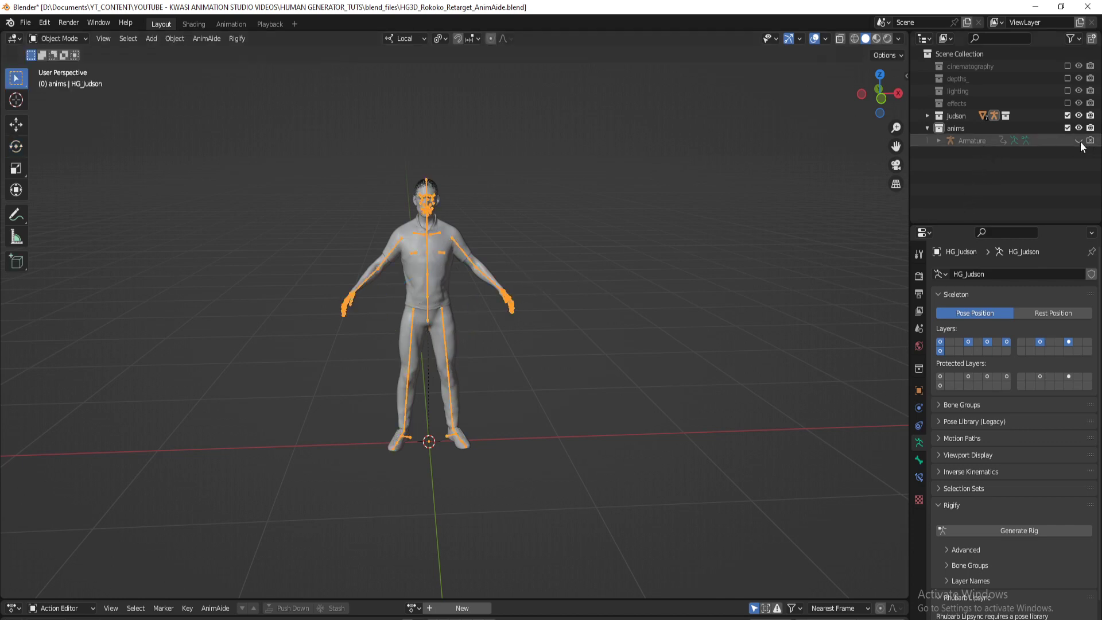
Delete the old Mixamo Armature and make the empty anims collection active
right_click(983, 145)
click(976, 156)
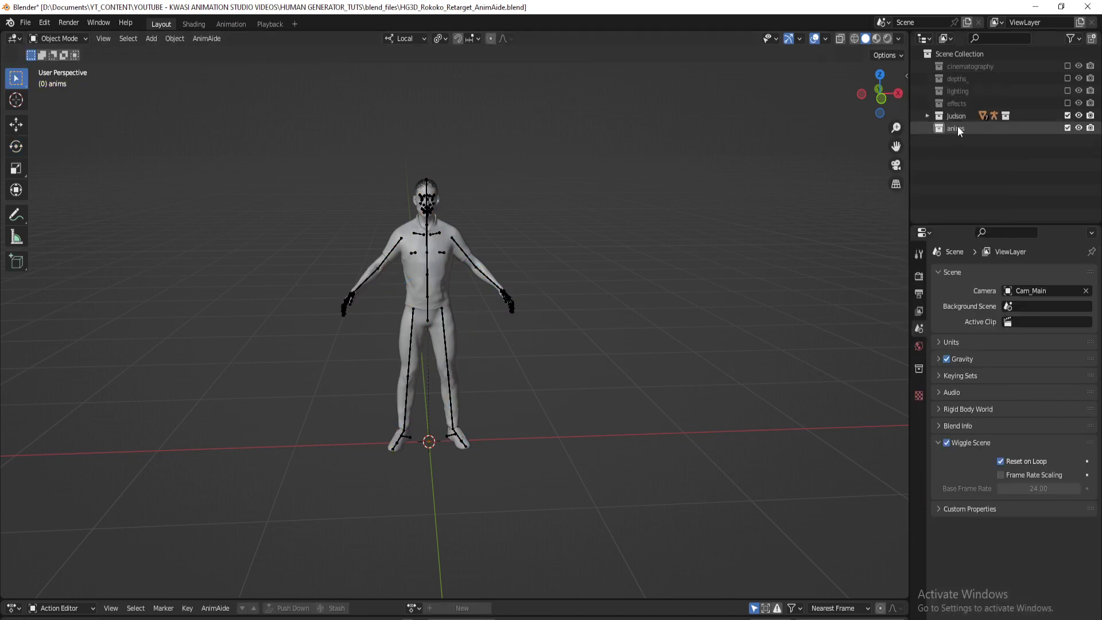
click(956, 128)
Open the Auto-Rig Pro Remap settings and assign the character's HG_Body as the target armature
key(n)
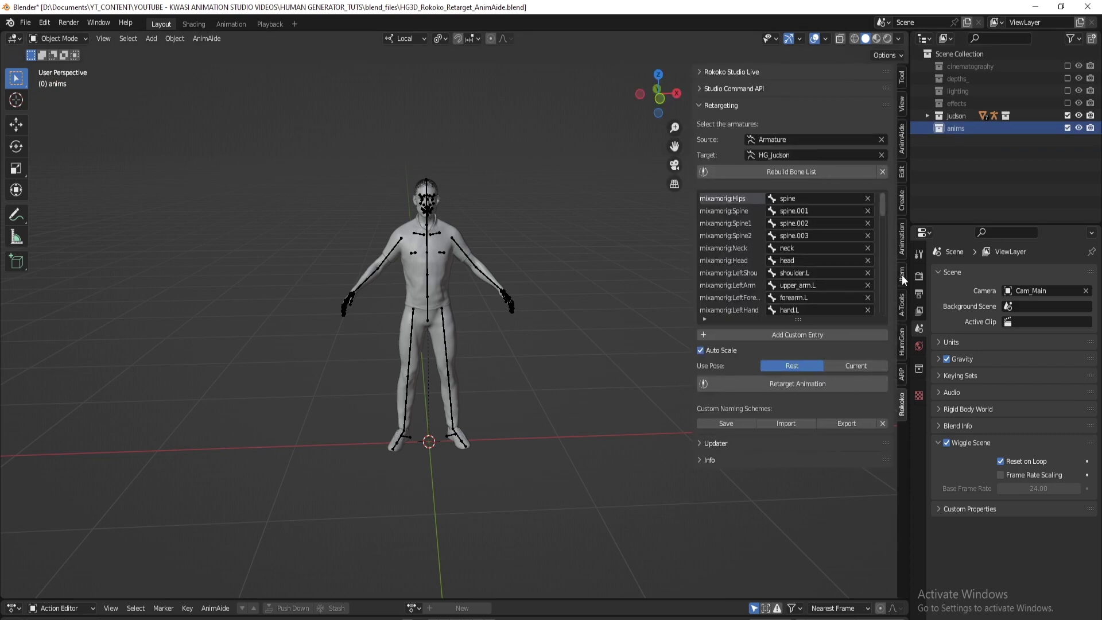
click(901, 375)
click(723, 72)
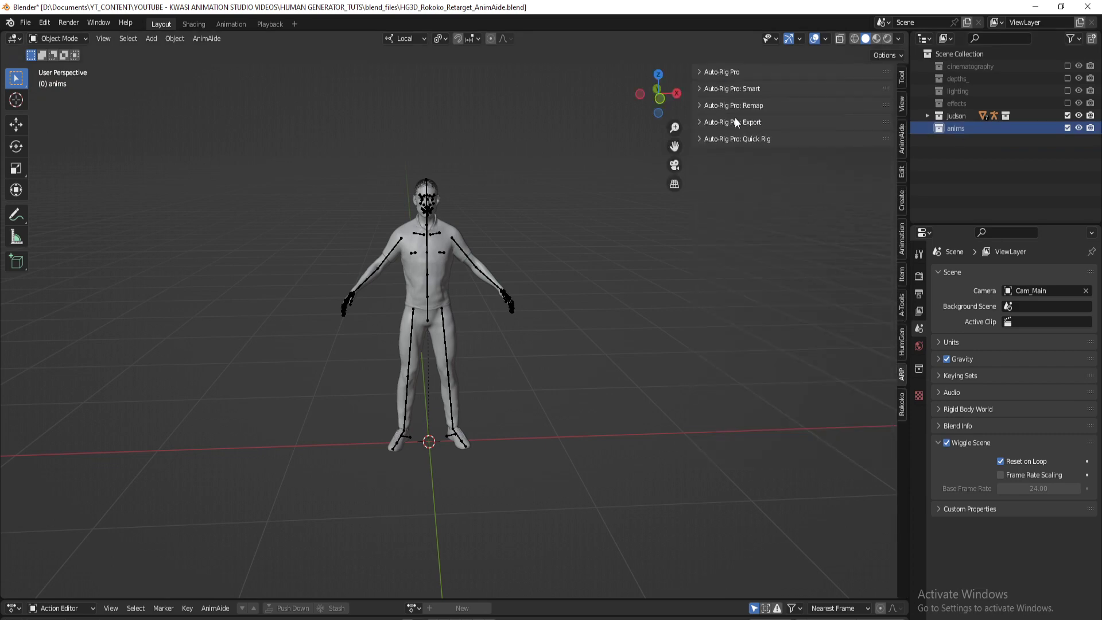
click(734, 107)
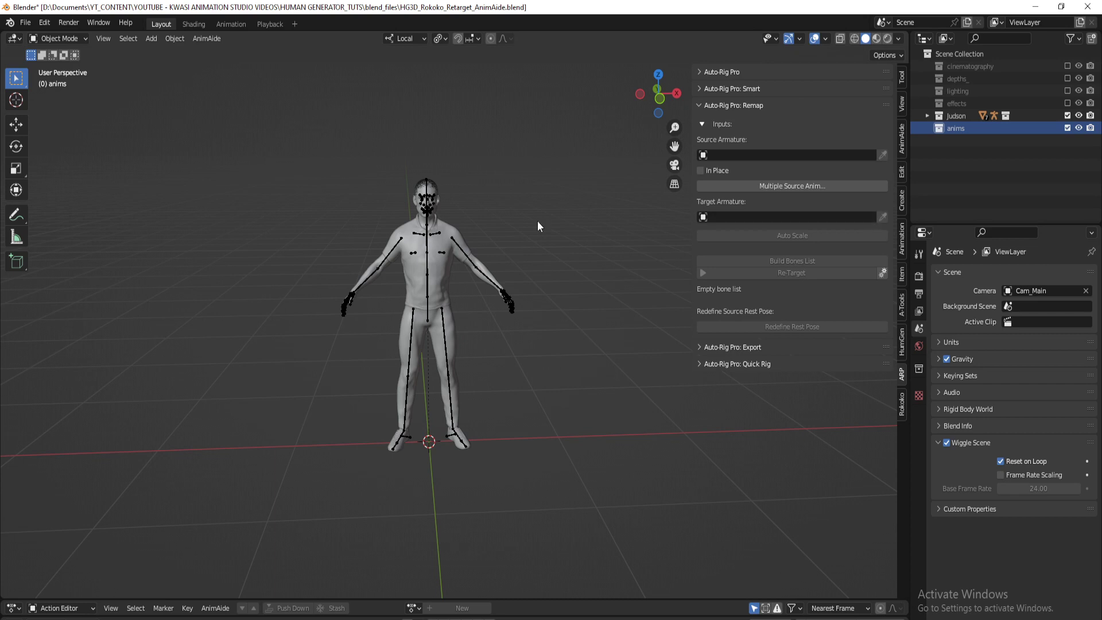
click(411, 208)
click(883, 217)
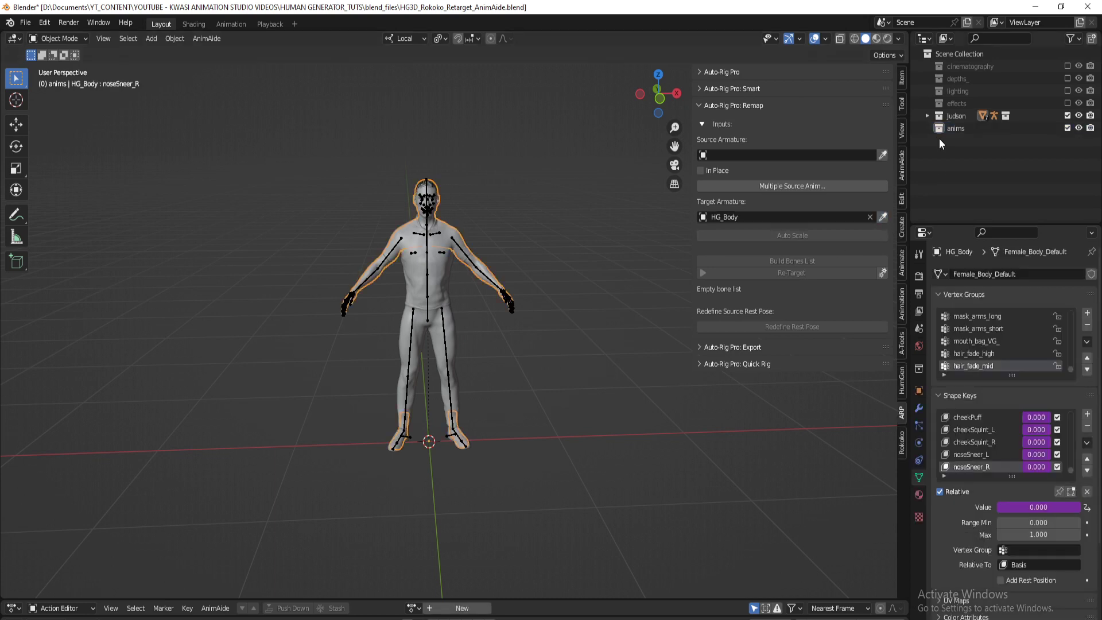
Make the anims collection active, save the file and start an FBX import
click(954, 129)
key(ctrl+s)
click(26, 23)
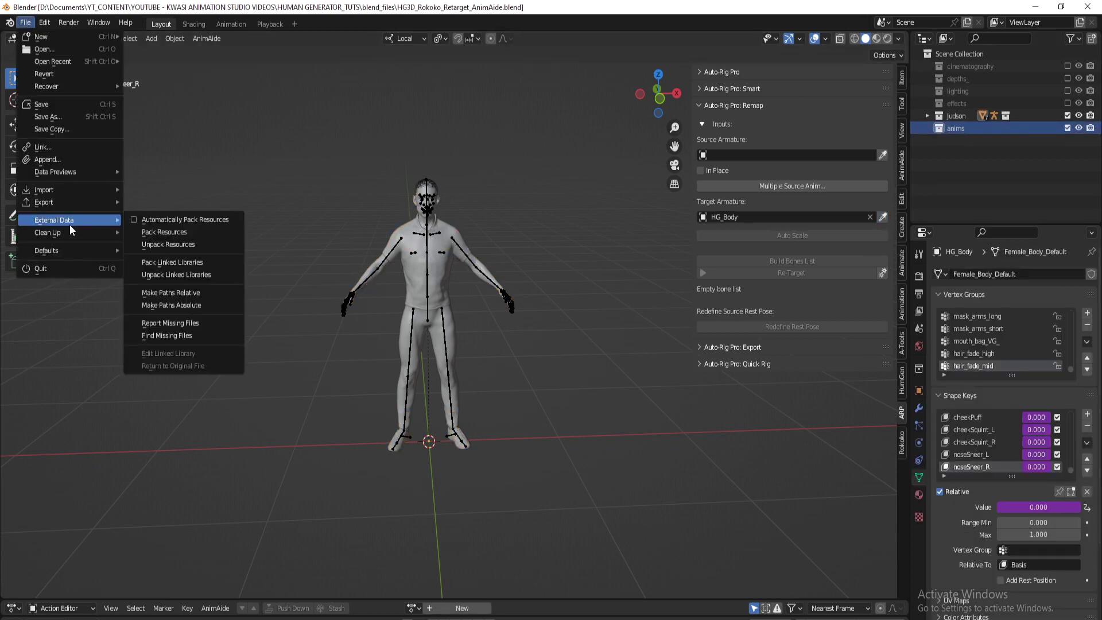
mouse_move(68, 194)
click(160, 313)
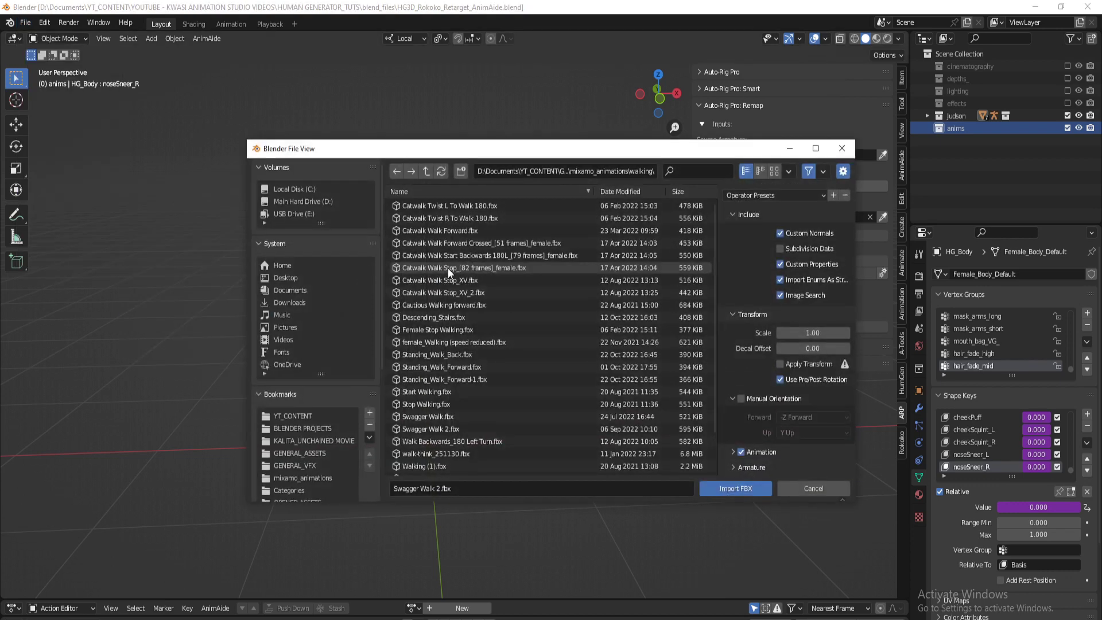
Browse the mixamo_animations folders and import dismissing gesture.fbx from Gestures Pack Basic
scroll(470, 397, down, 2)
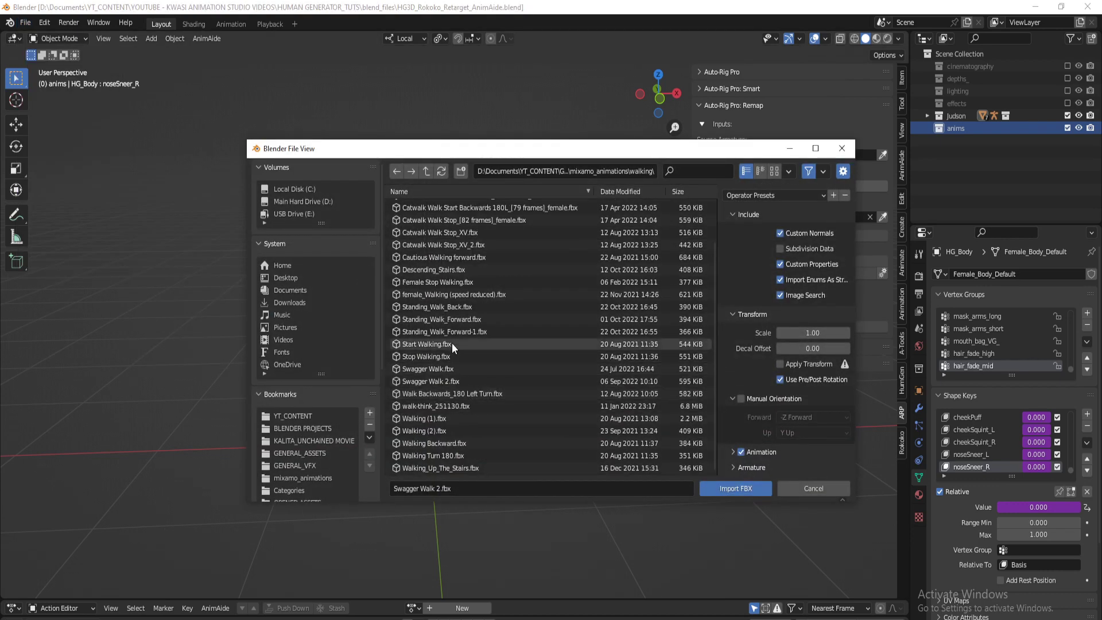
click(427, 172)
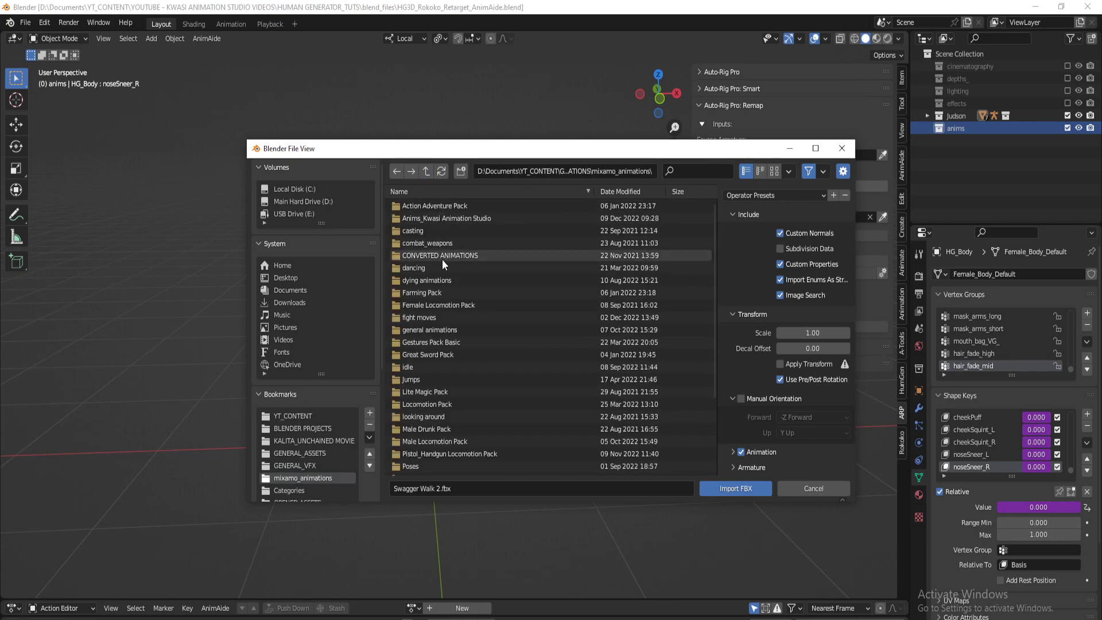
click(438, 332)
click(427, 171)
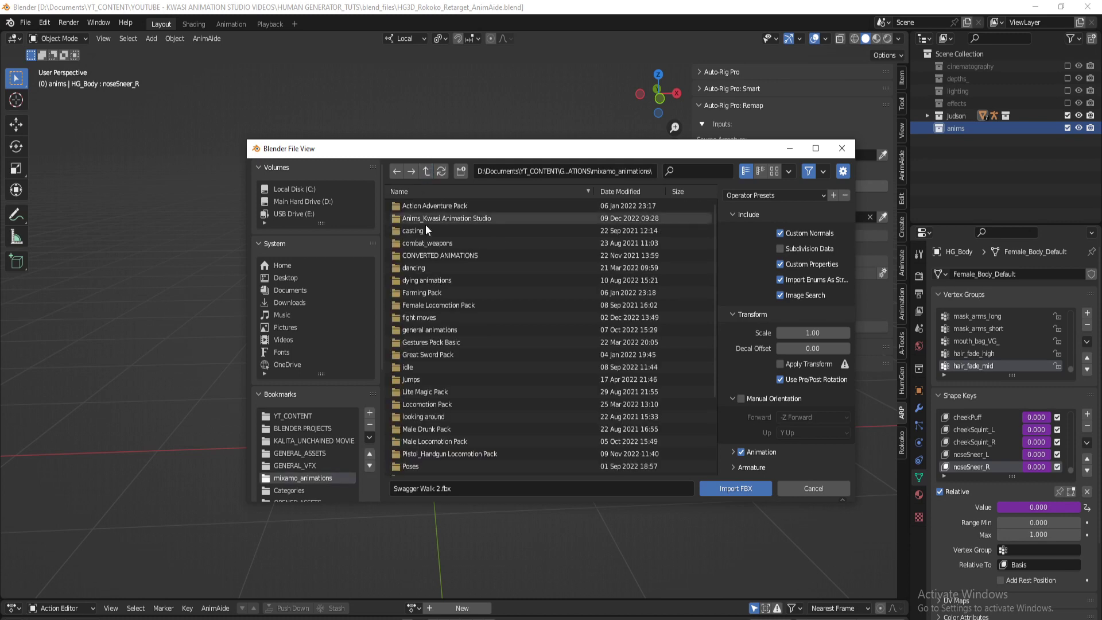
click(432, 342)
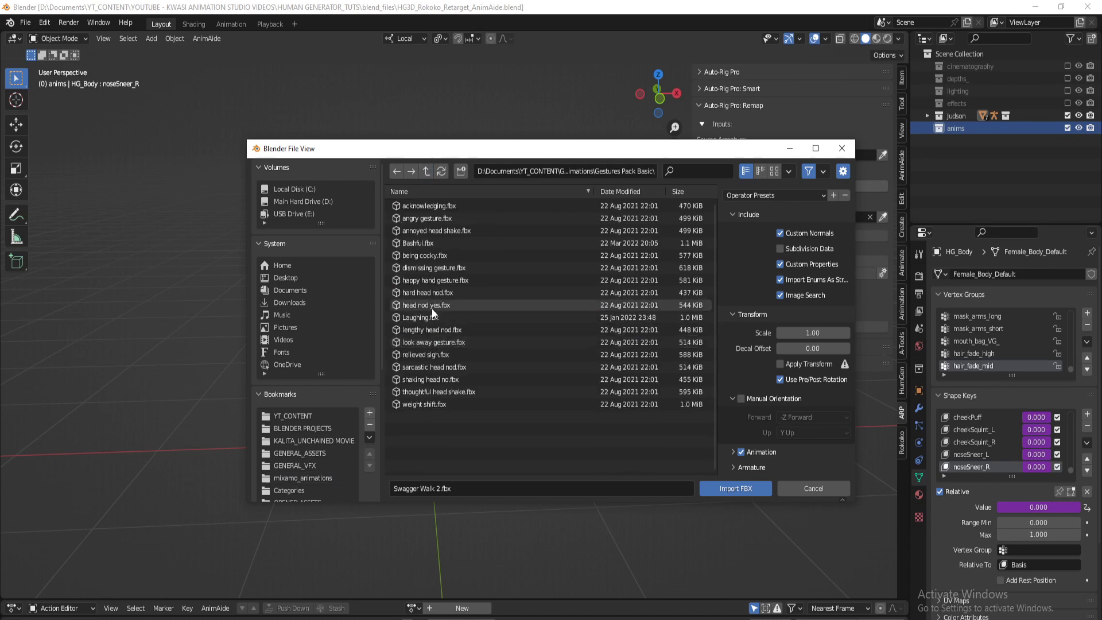
click(435, 272)
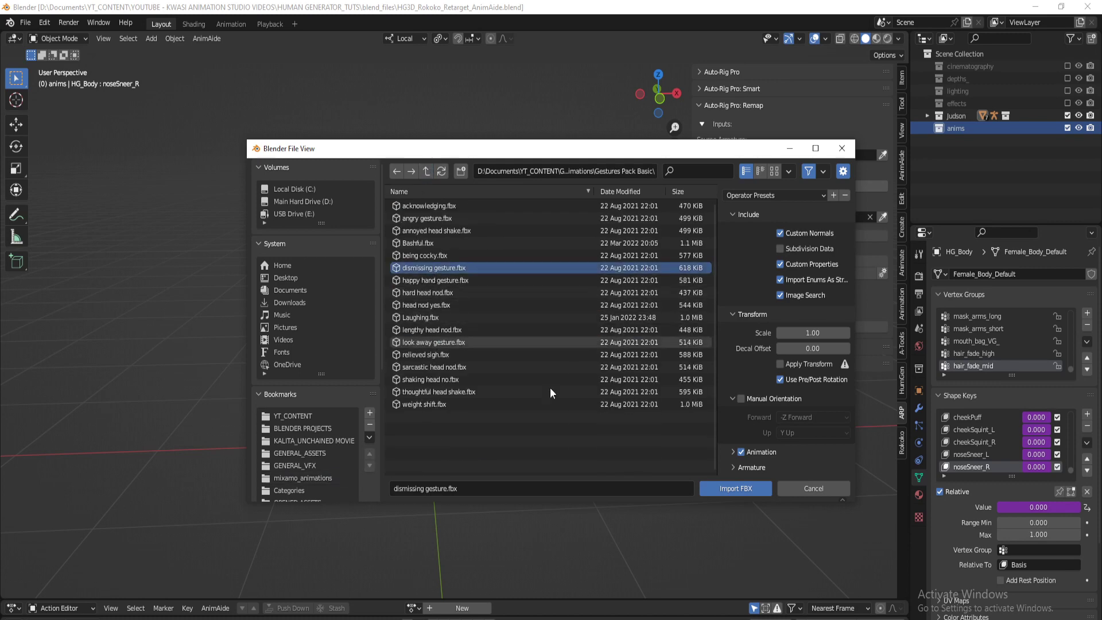
click(733, 489)
Move the imported Armature.001 in front of the character so the two rigs stand apart
middle_drag(527, 377, 524, 401)
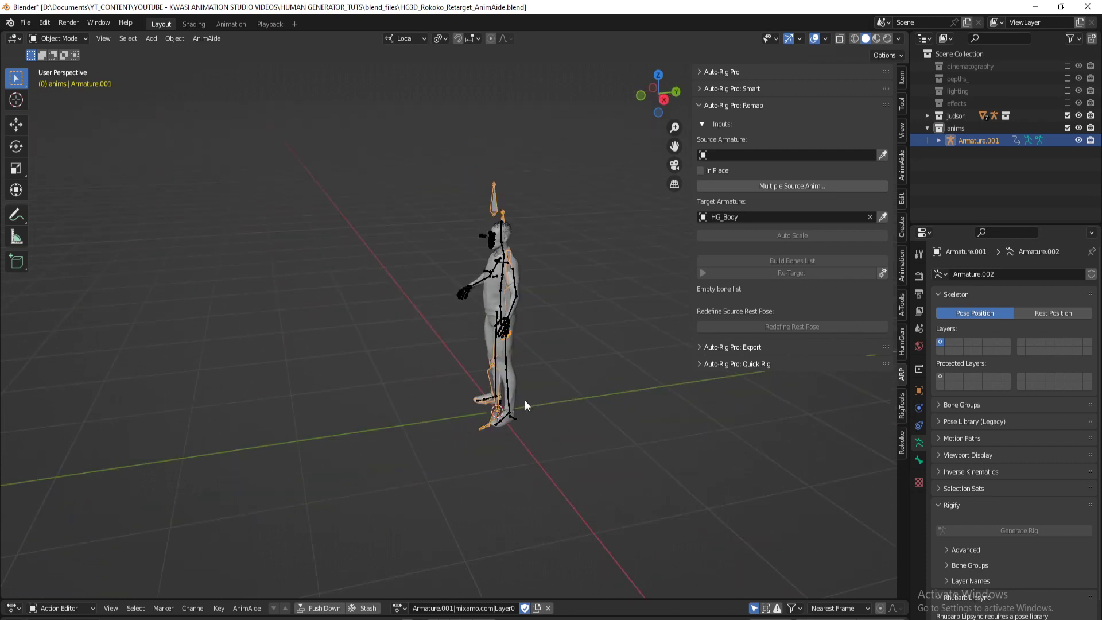
key(shift+space)
key(g)
drag(472, 420, 393, 430)
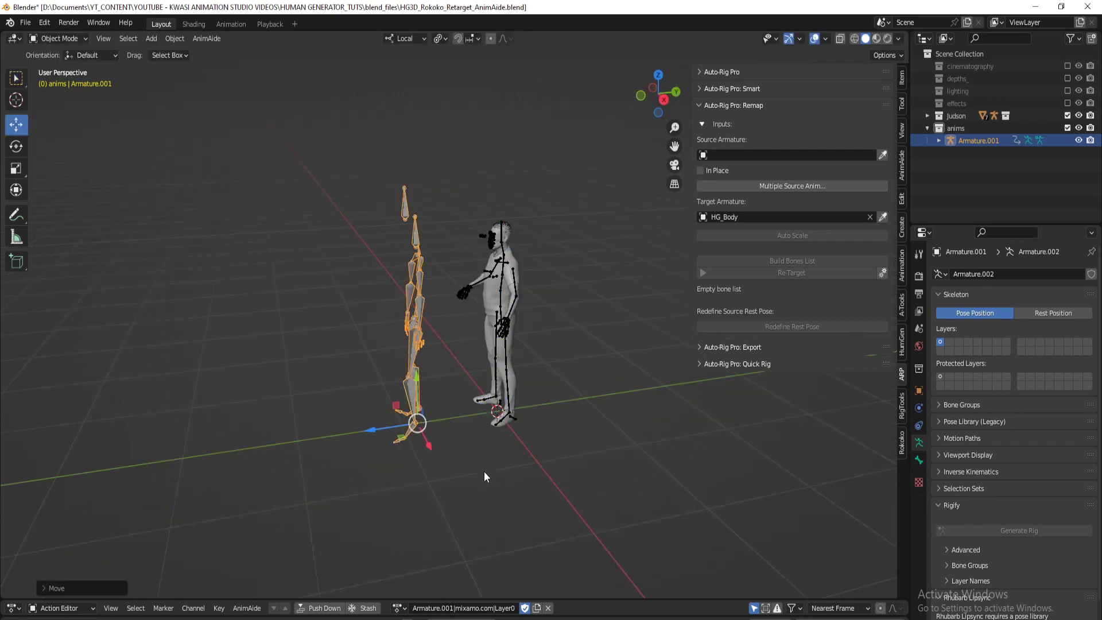
middle_drag(484, 475, 483, 517)
Rename the imported armature's action to dissmissive
click(474, 609)
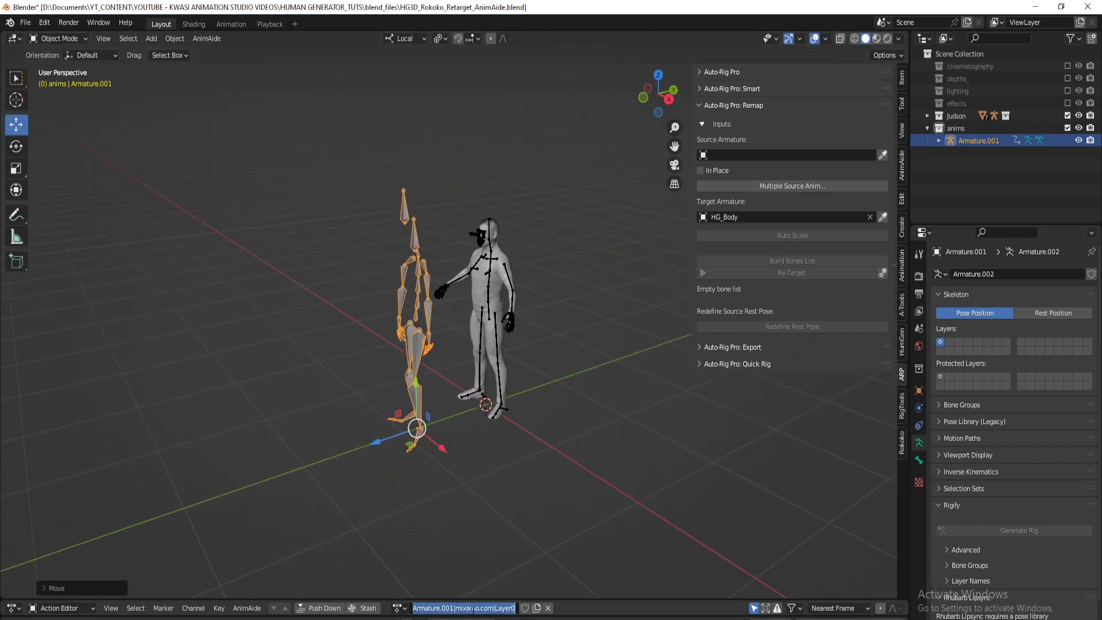
text(dis)
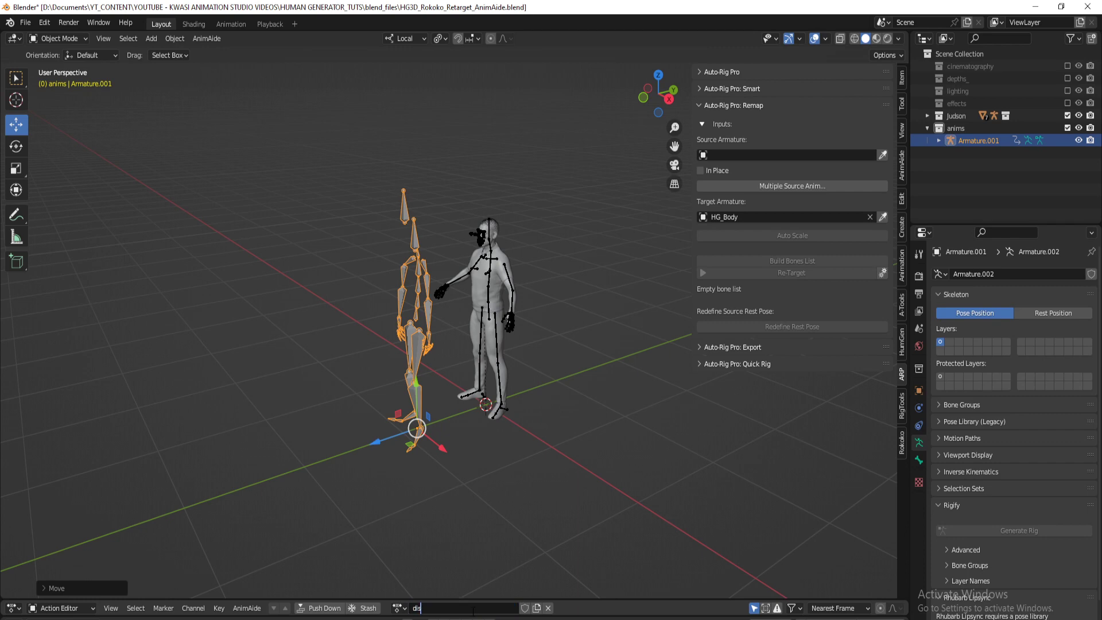
text(smissive)
key(Return)
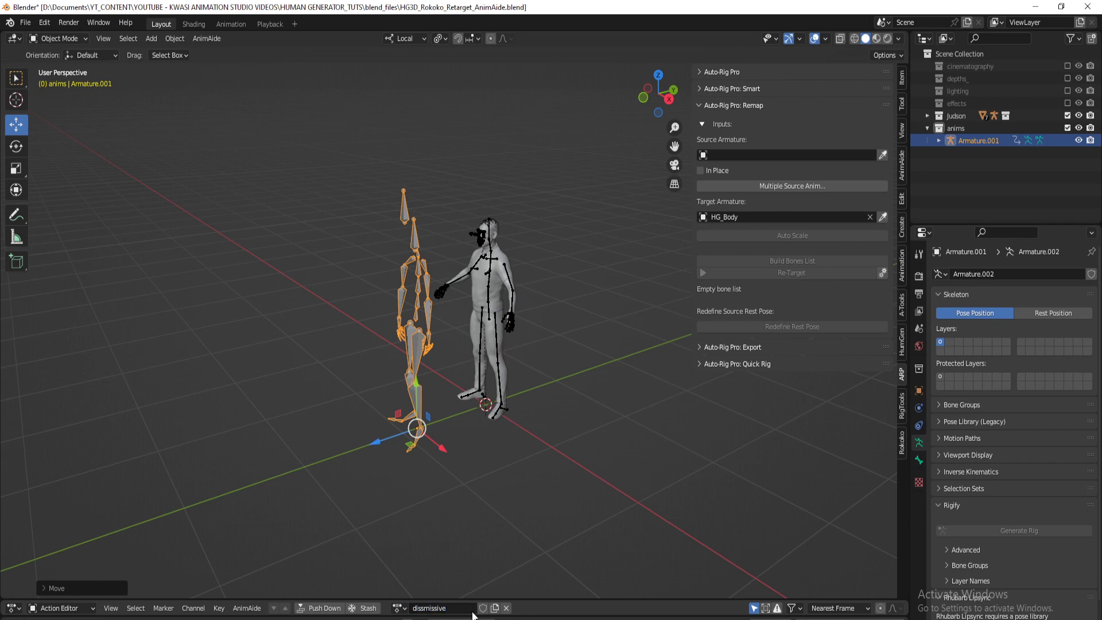
Set Armature.001 as the remap source armature and try to build the bones list with HG_Body as target
click(883, 156)
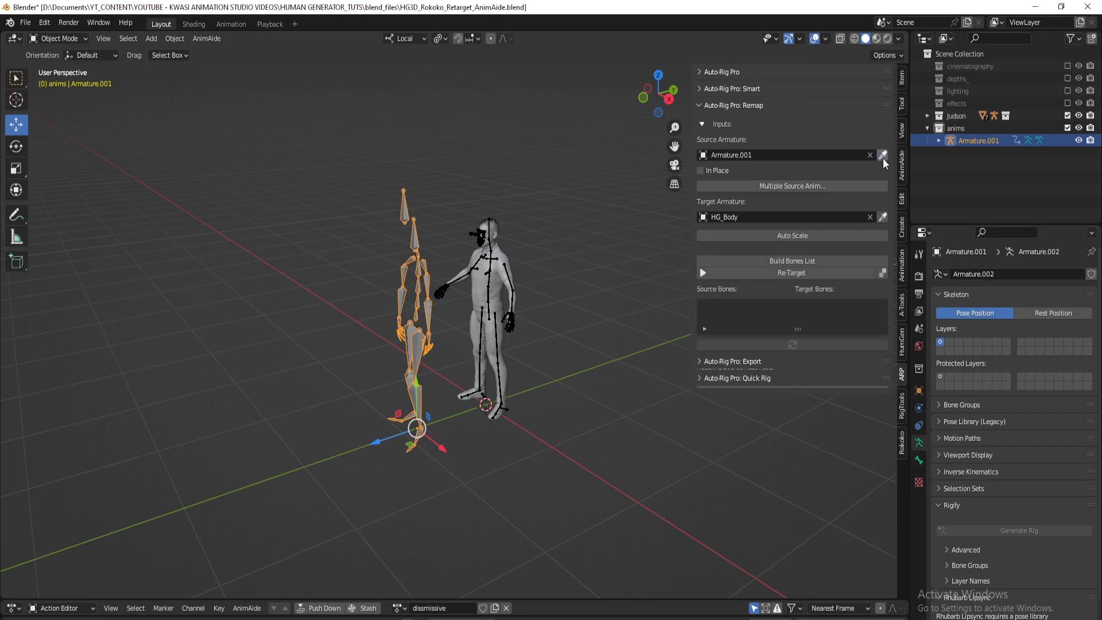
click(826, 265)
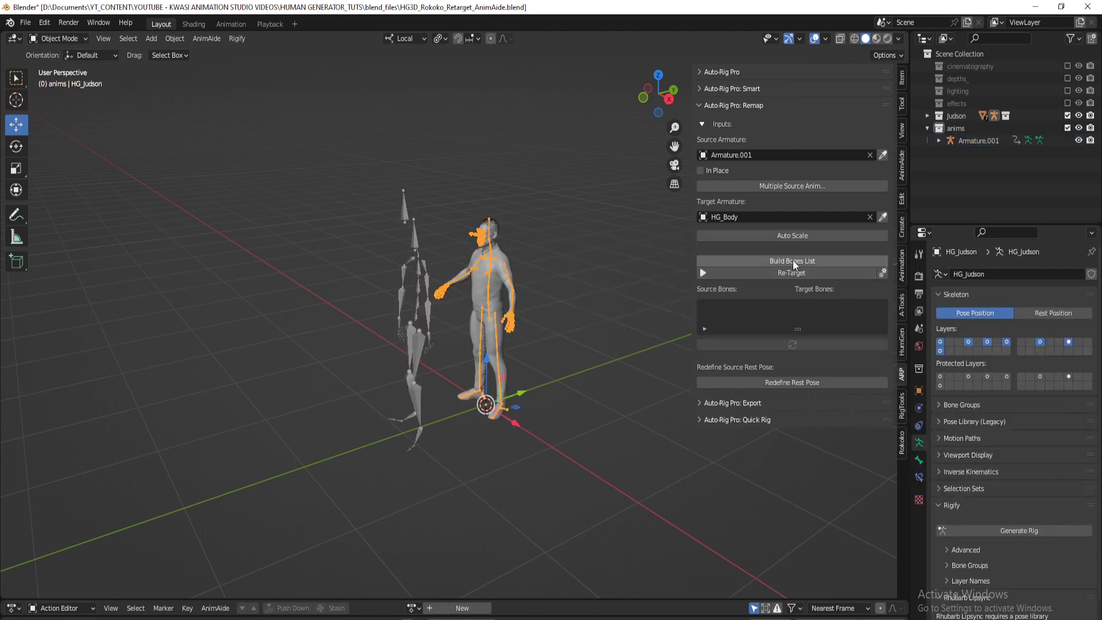
click(794, 260)
click(409, 244)
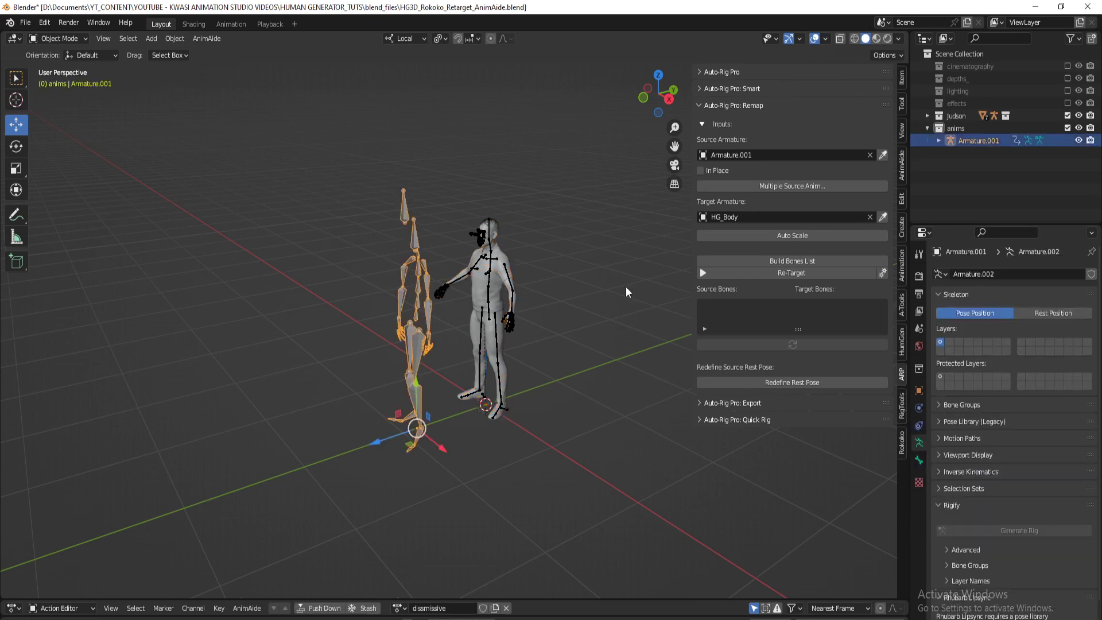
click(807, 261)
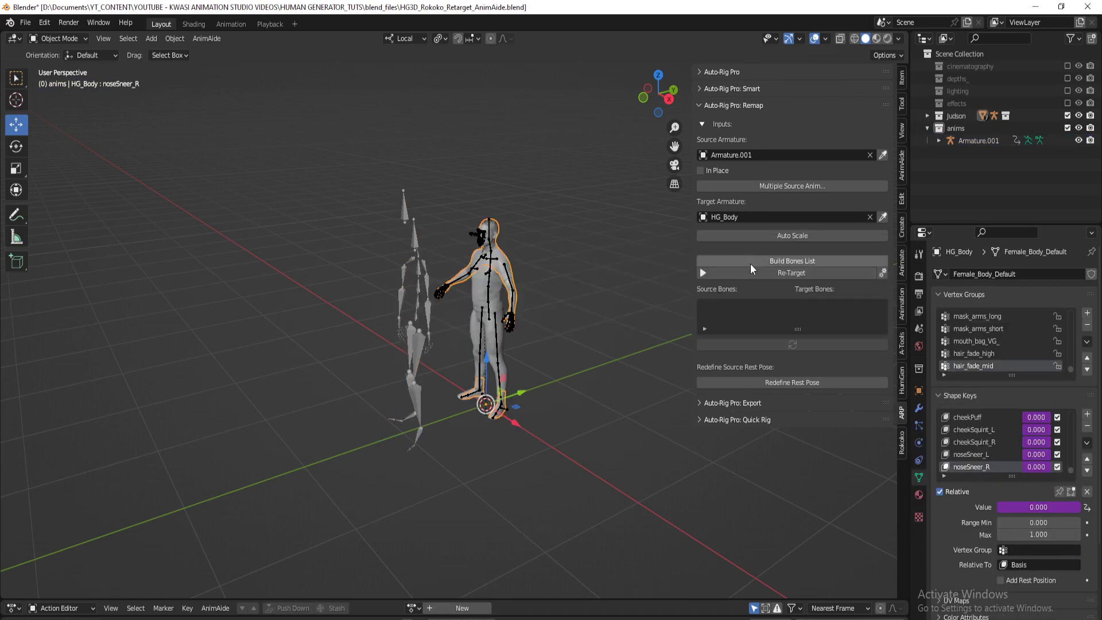
Select Armature.001, clear the remap source armature and assign Armature.001 as the source again
click(977, 139)
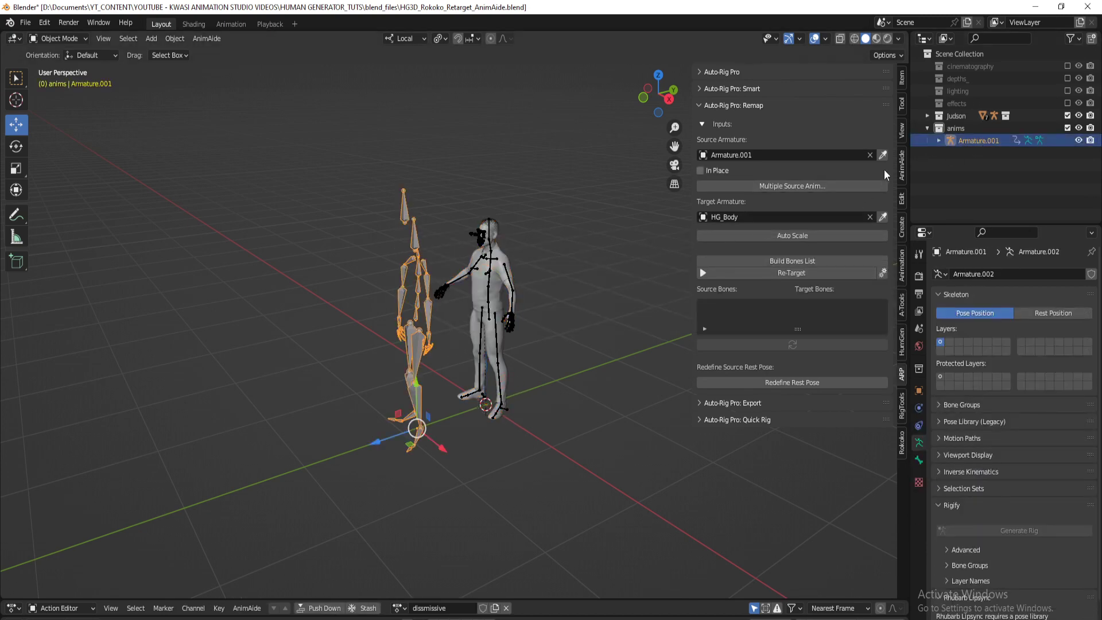
click(870, 155)
click(883, 155)
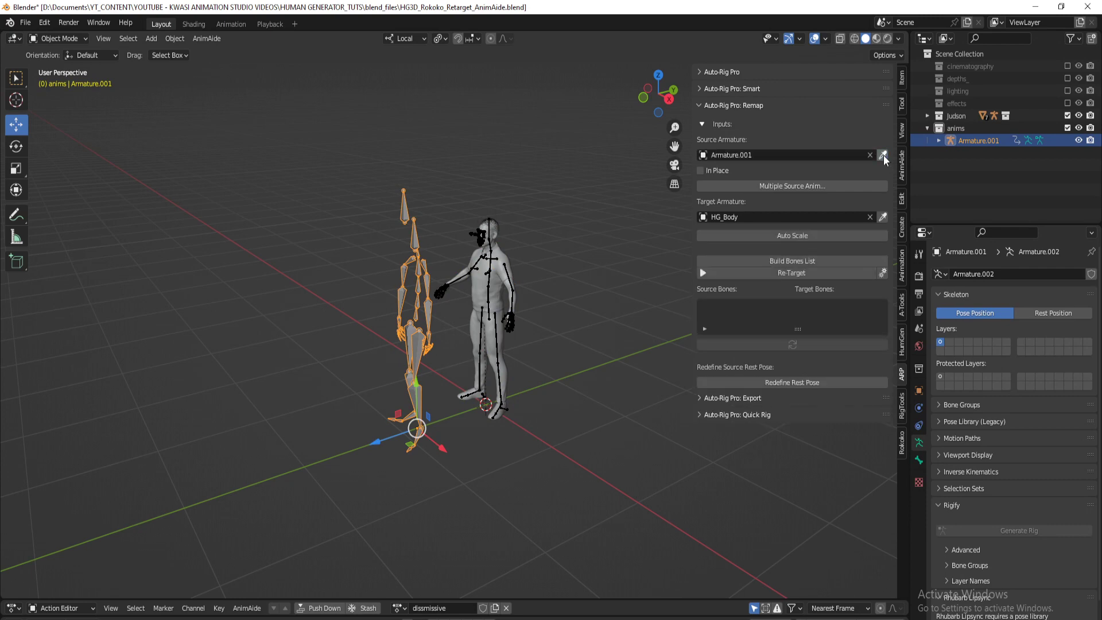
Clear the source and target armatures from the Rokoko retargeting settings
click(902, 405)
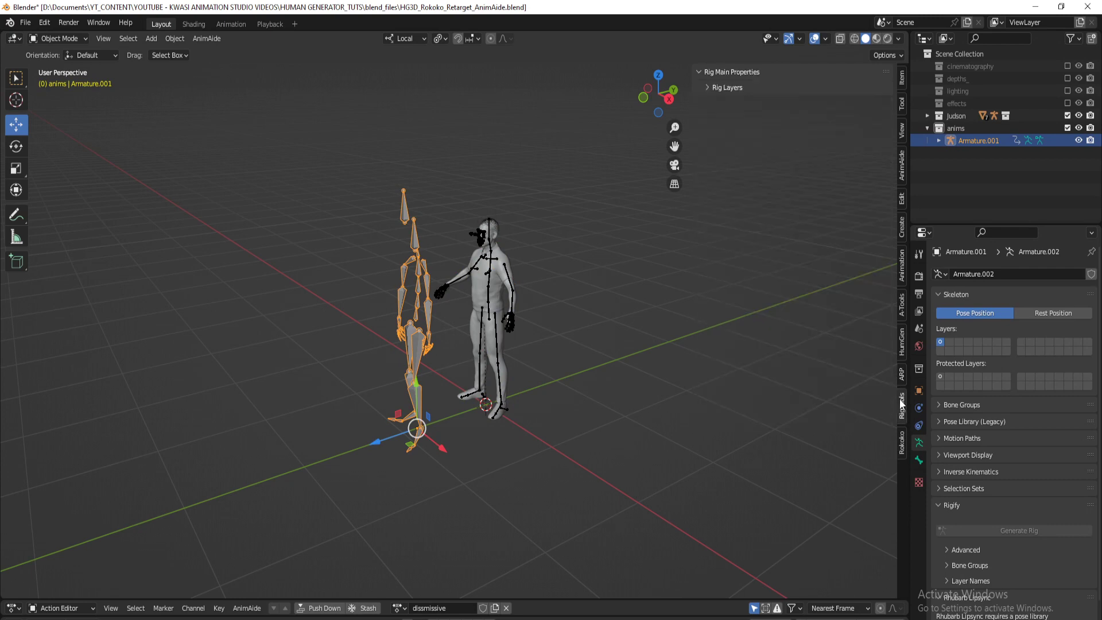
click(485, 235)
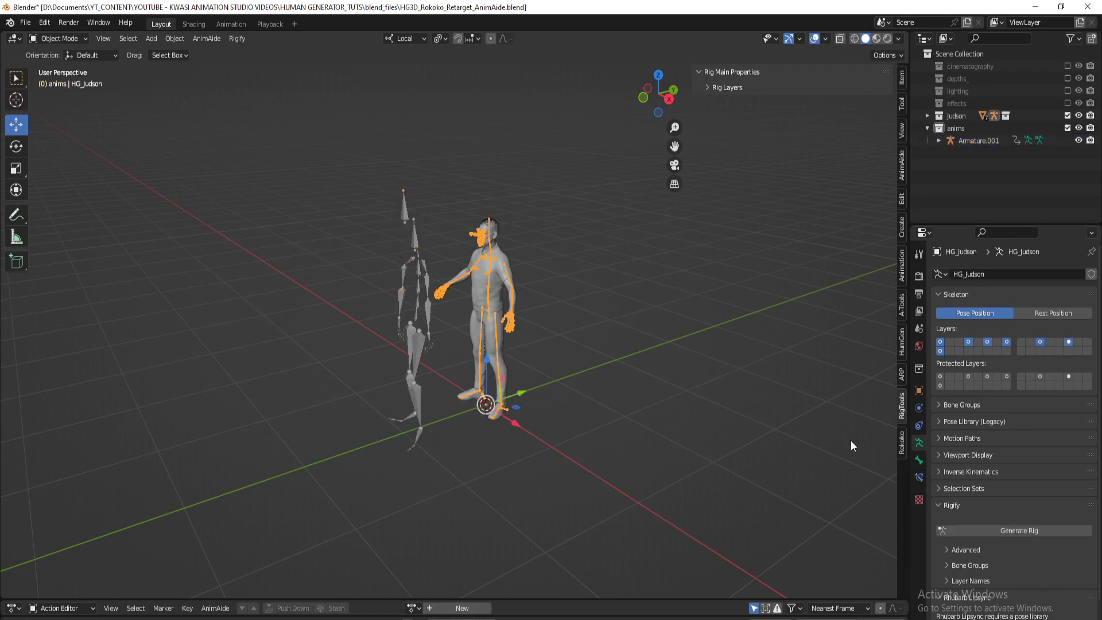
click(901, 443)
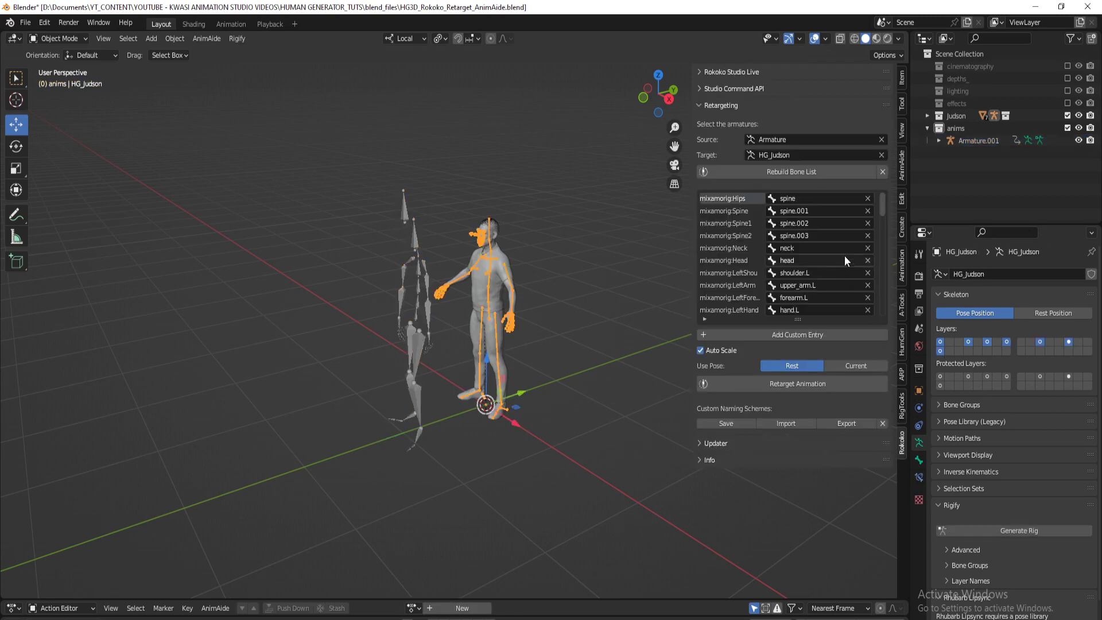
click(883, 154)
click(882, 140)
Set the HG_Judson rig as the Auto-Rig Pro Remap target armature and build the bones list
click(970, 141)
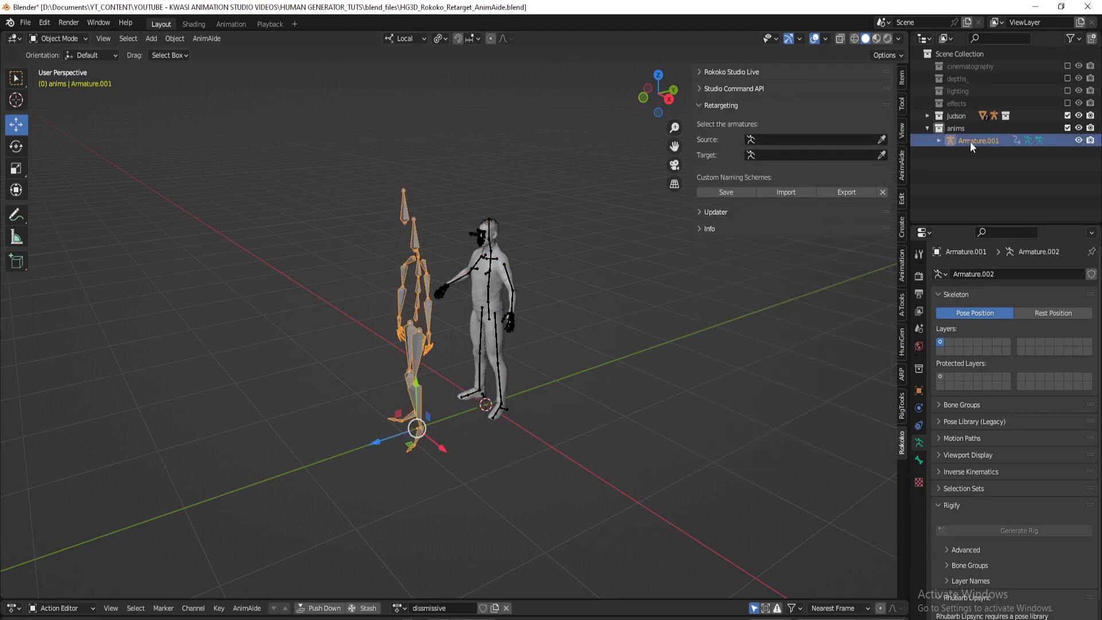
click(482, 231)
click(902, 379)
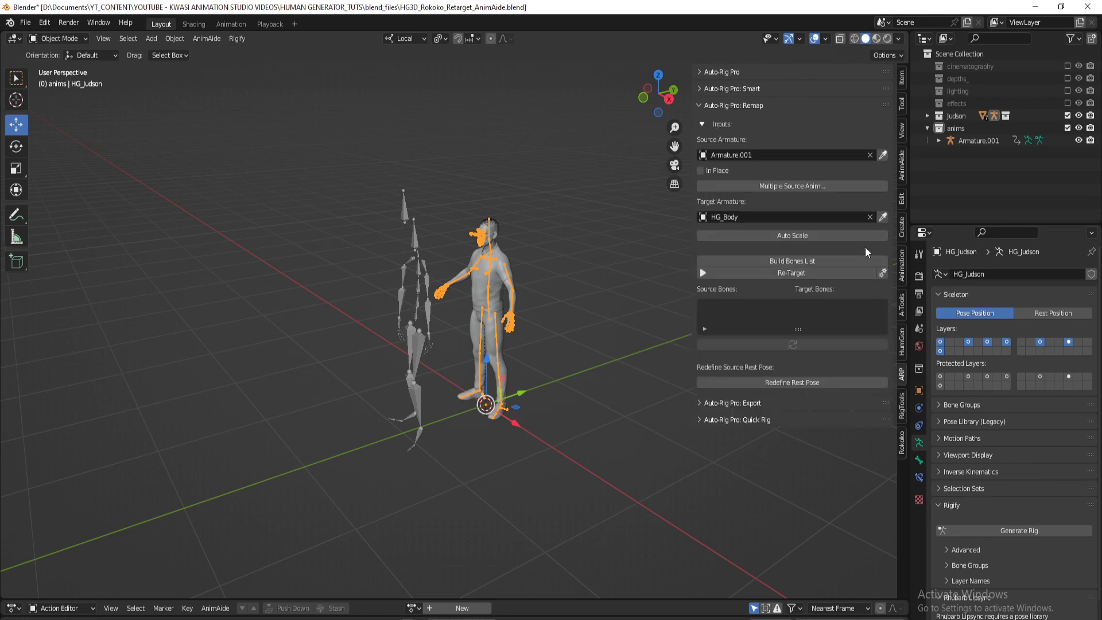
click(883, 218)
click(818, 261)
Examine the source-to-target bone pairs in the newly built bones list
scroll(818, 325, down, 20)
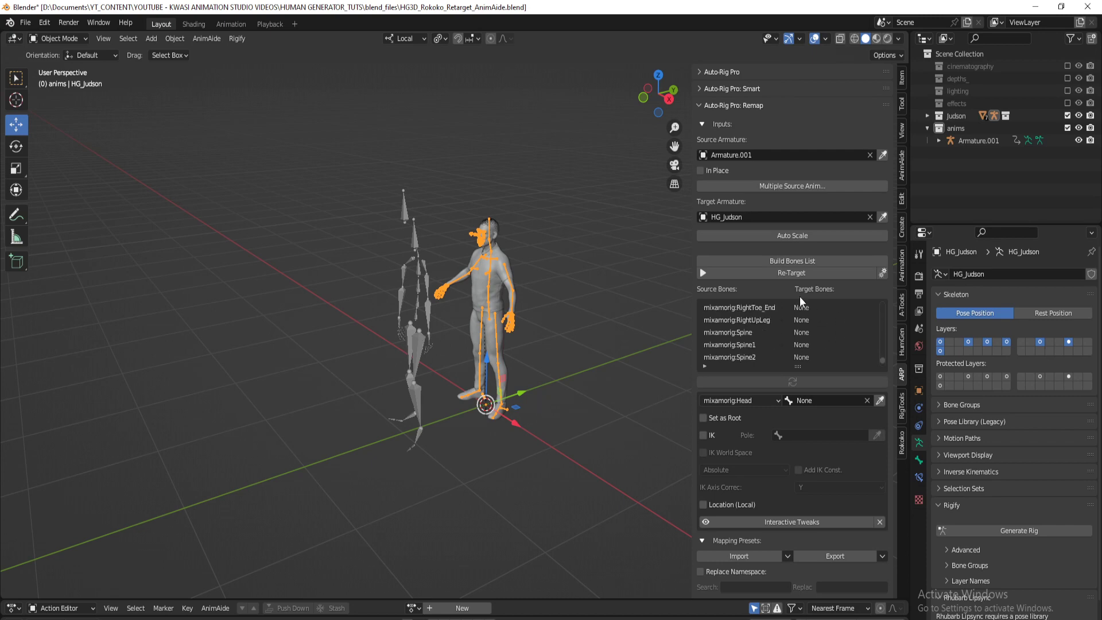
scroll(816, 342, up, 15)
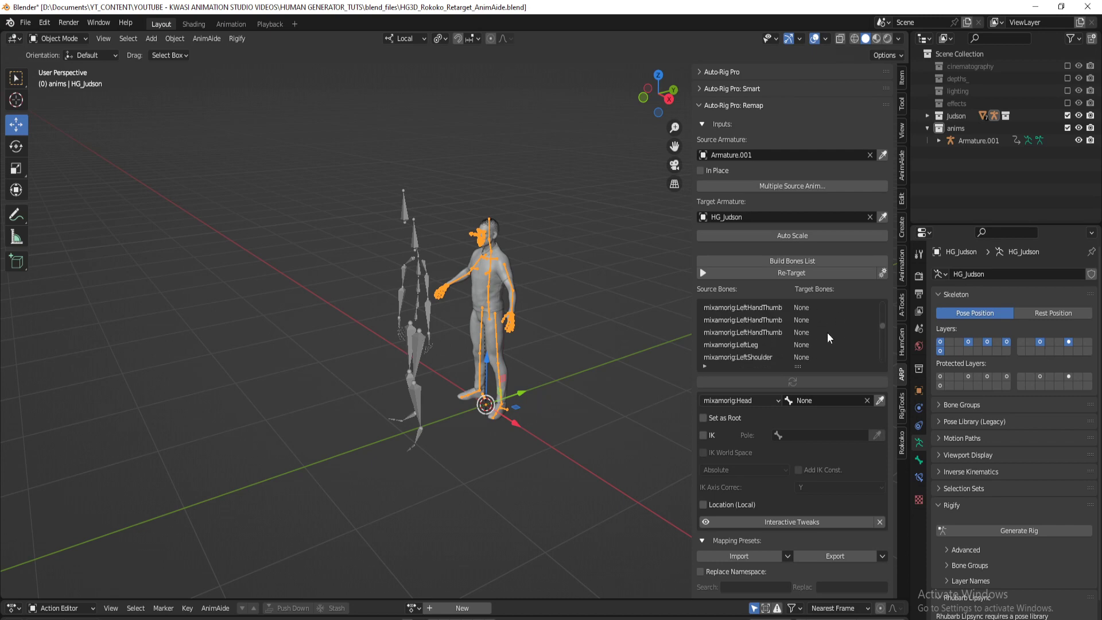
scroll(828, 333, up, 10)
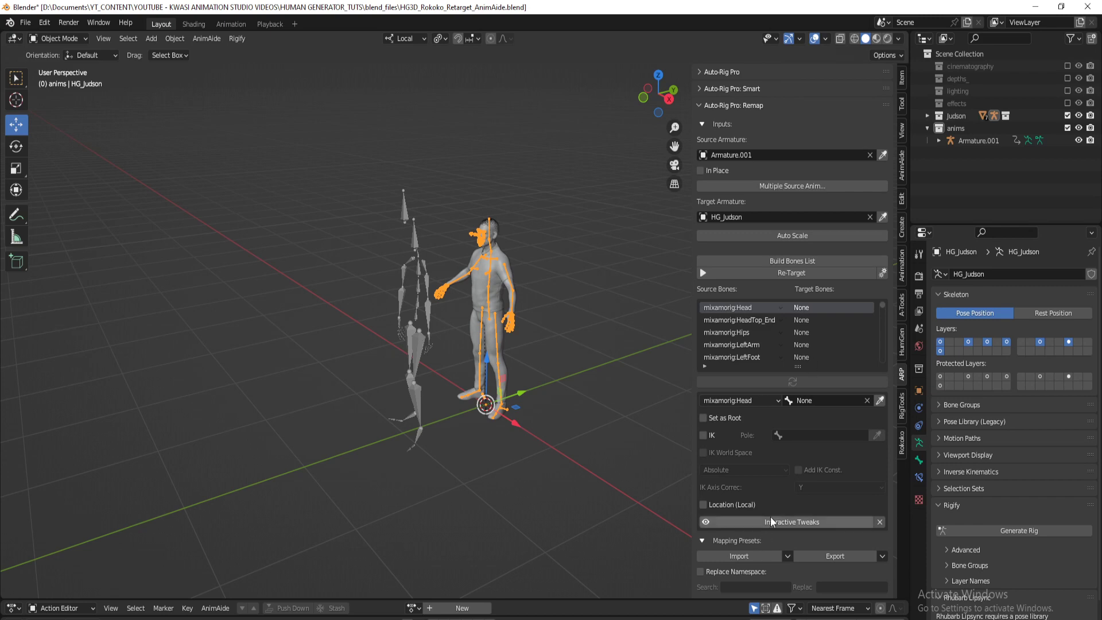
click(770, 521)
key(Escape)
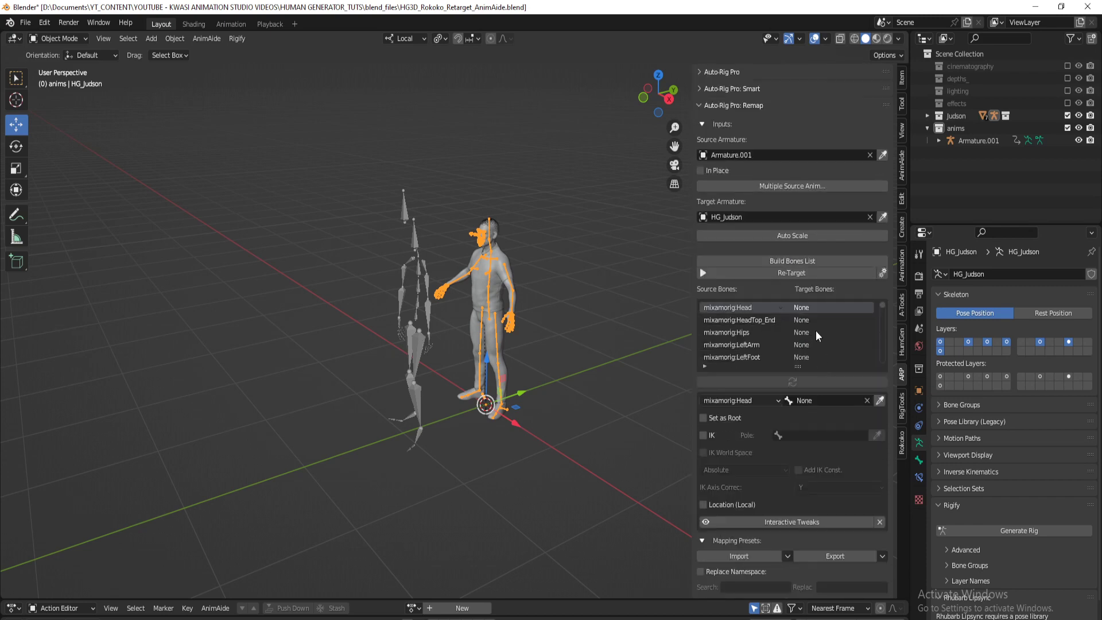
scroll(821, 330, down, 15)
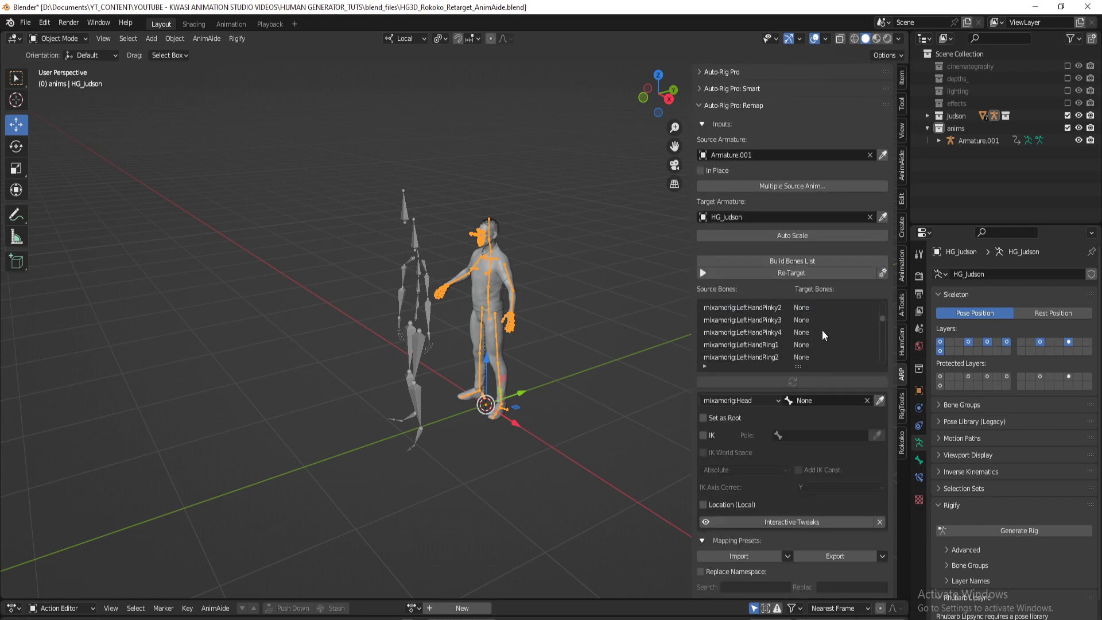
scroll(822, 334, up, 8)
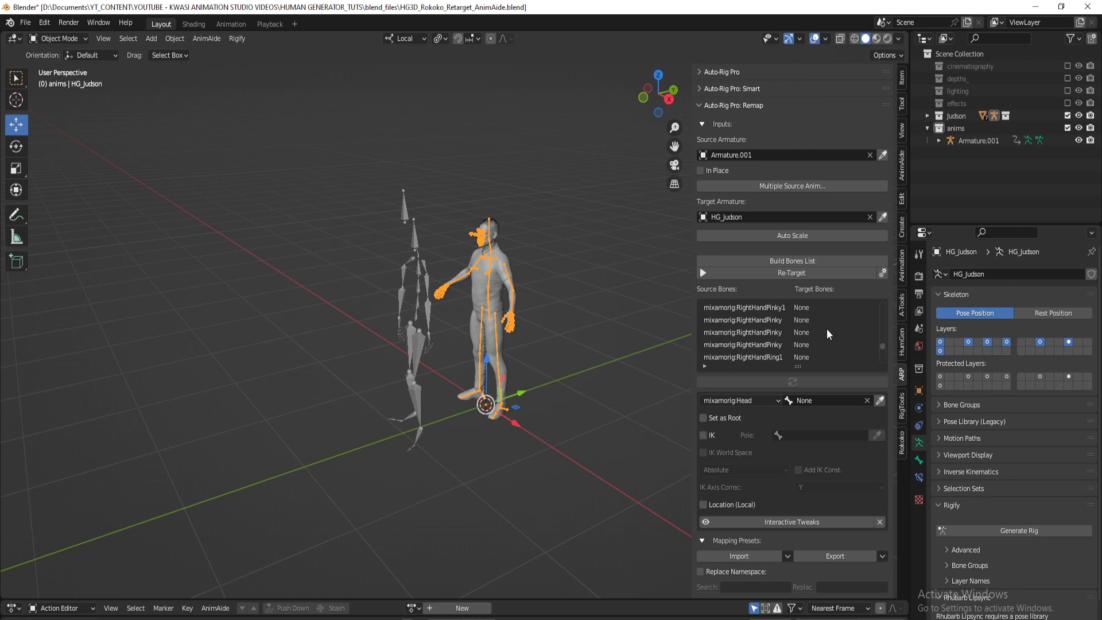
Assign the character's head bone as the target for mixamorig:Head
scroll(826, 331, up, 10)
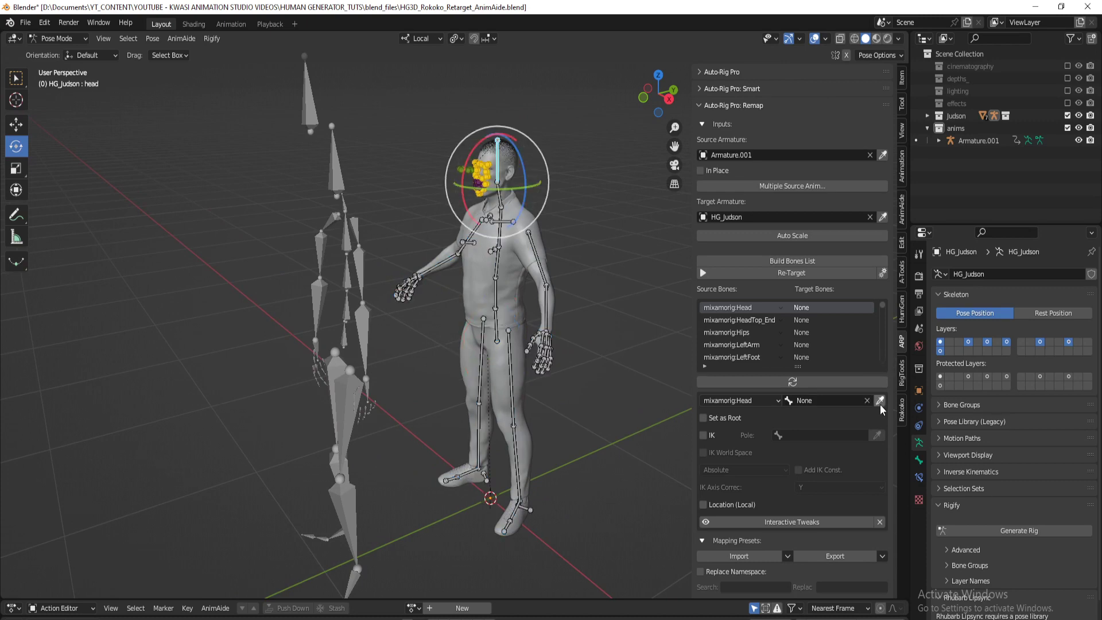
click(880, 401)
Import the bone mapping HumGen3D Mapping_preset.bmap from the GENERAL_ANIMATIONS folder, clearing the current bones list
scroll(772, 514, down, 3)
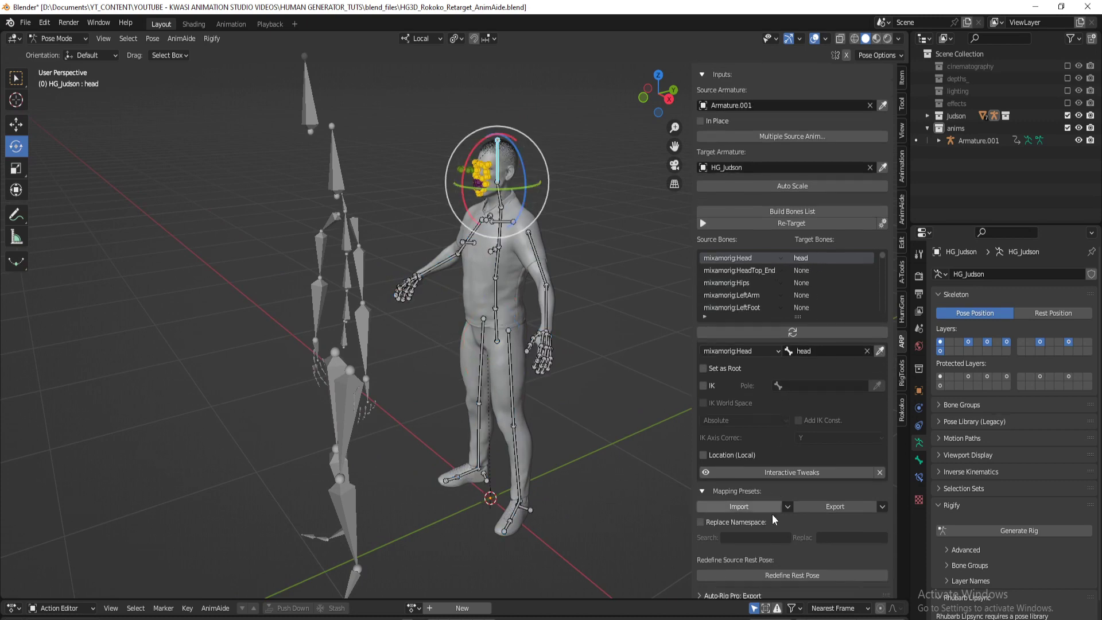
click(786, 484)
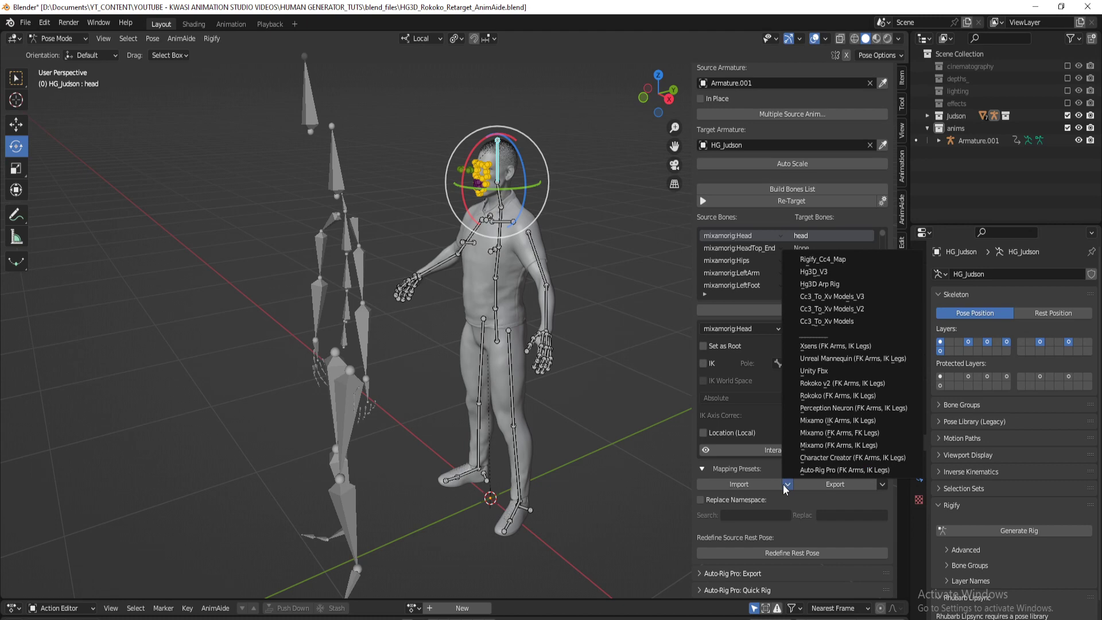
click(738, 483)
scroll(310, 436, down, 3)
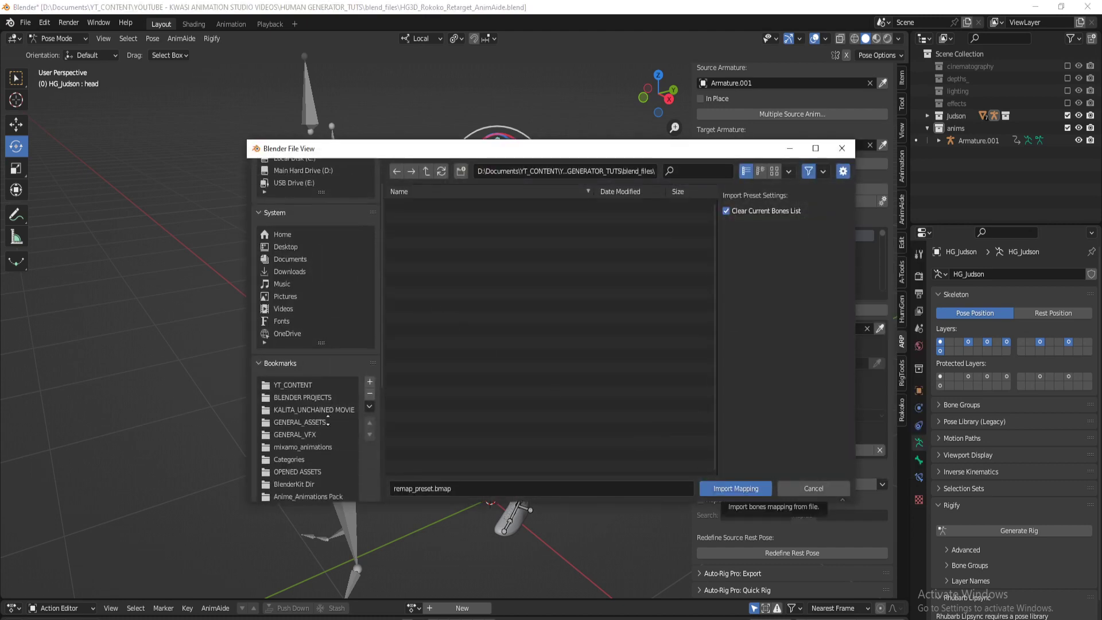
scroll(328, 423, down, 2)
click(319, 403)
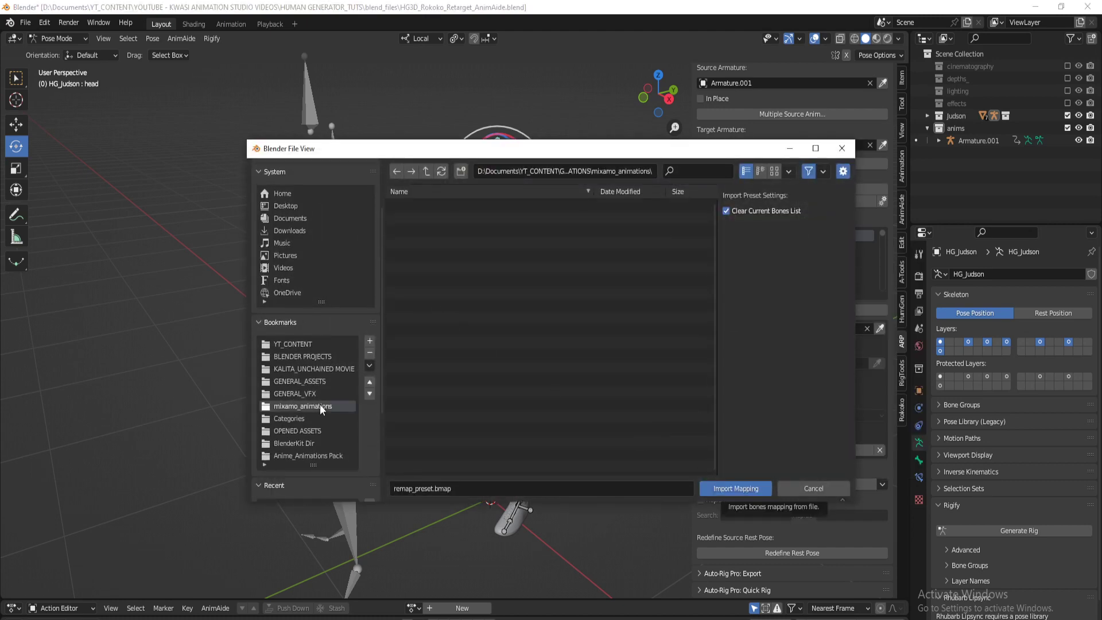
click(425, 171)
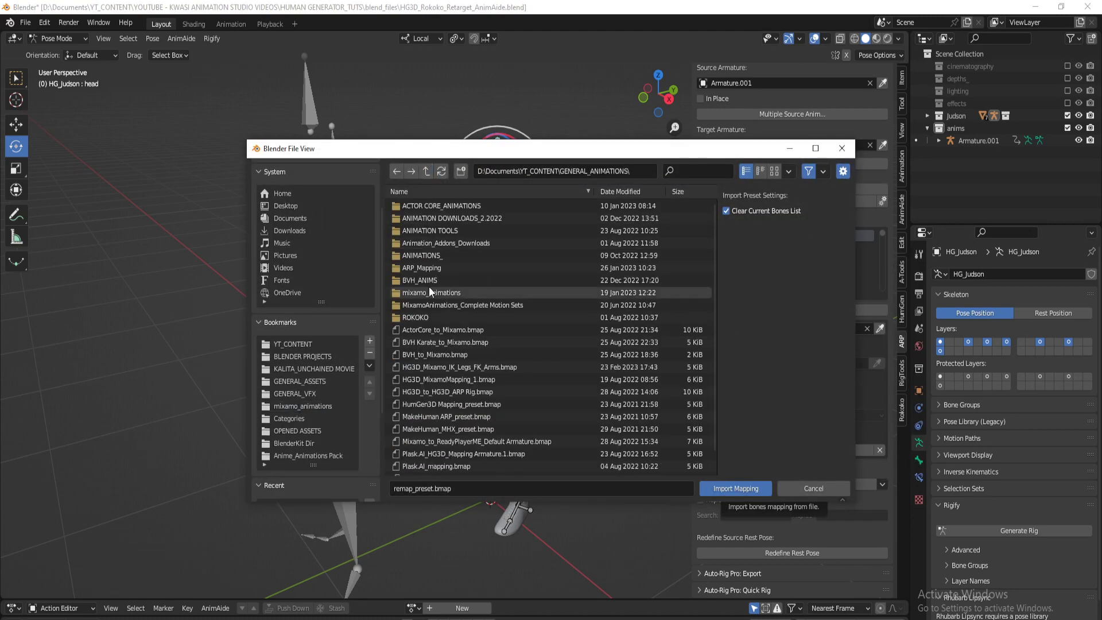
click(453, 404)
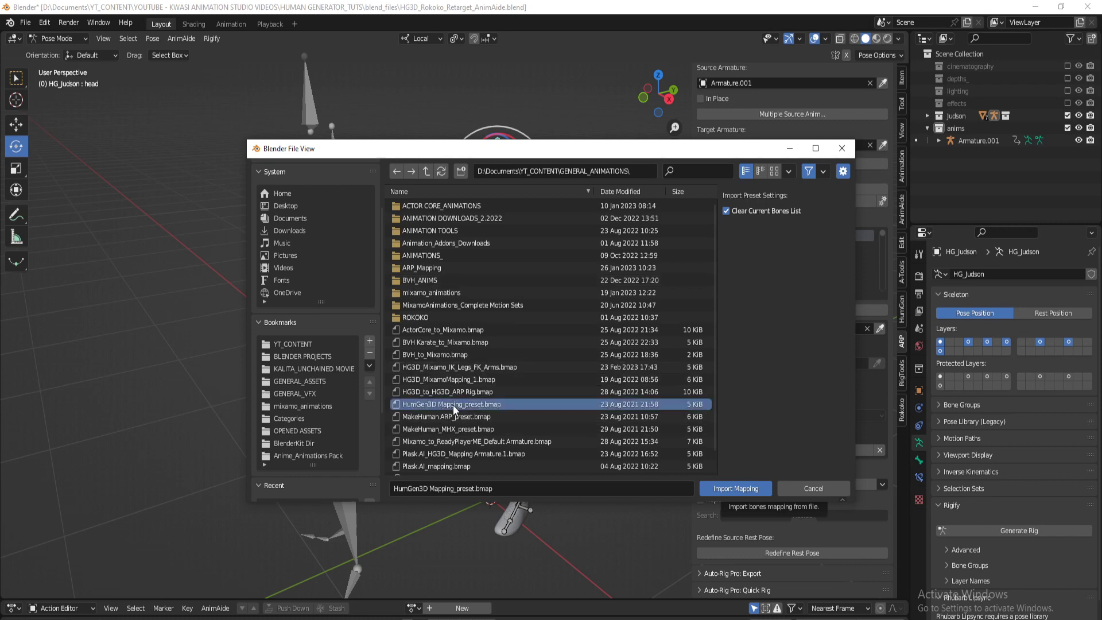
click(742, 490)
Set the mixamorig:Hips to spine mapping as root and select the character's spine bone
scroll(804, 272, down, 3)
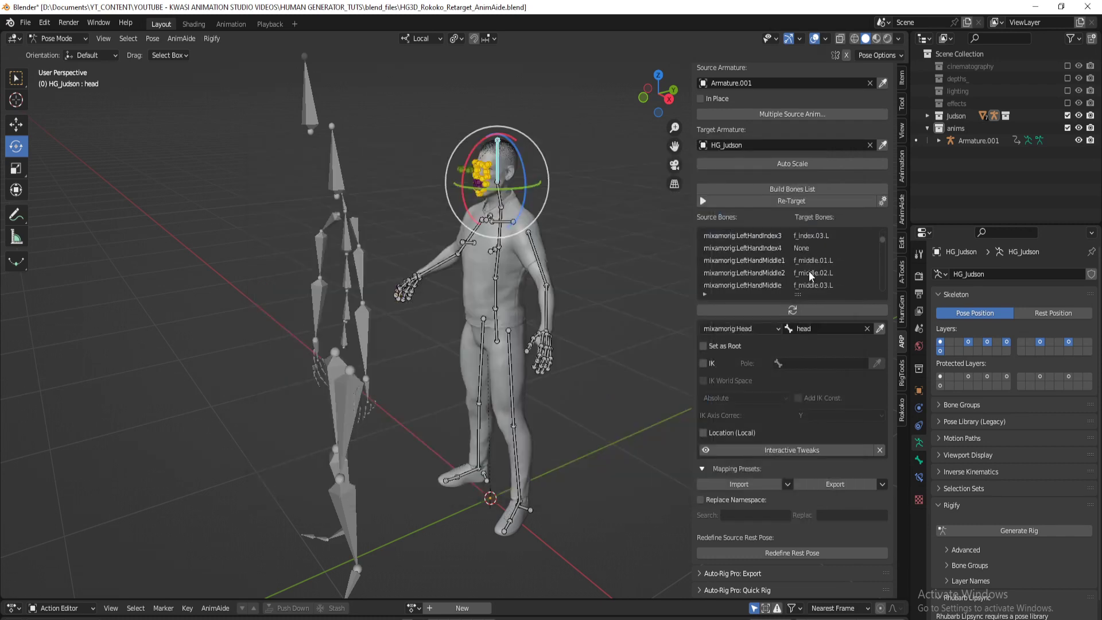
scroll(810, 269, up, 3)
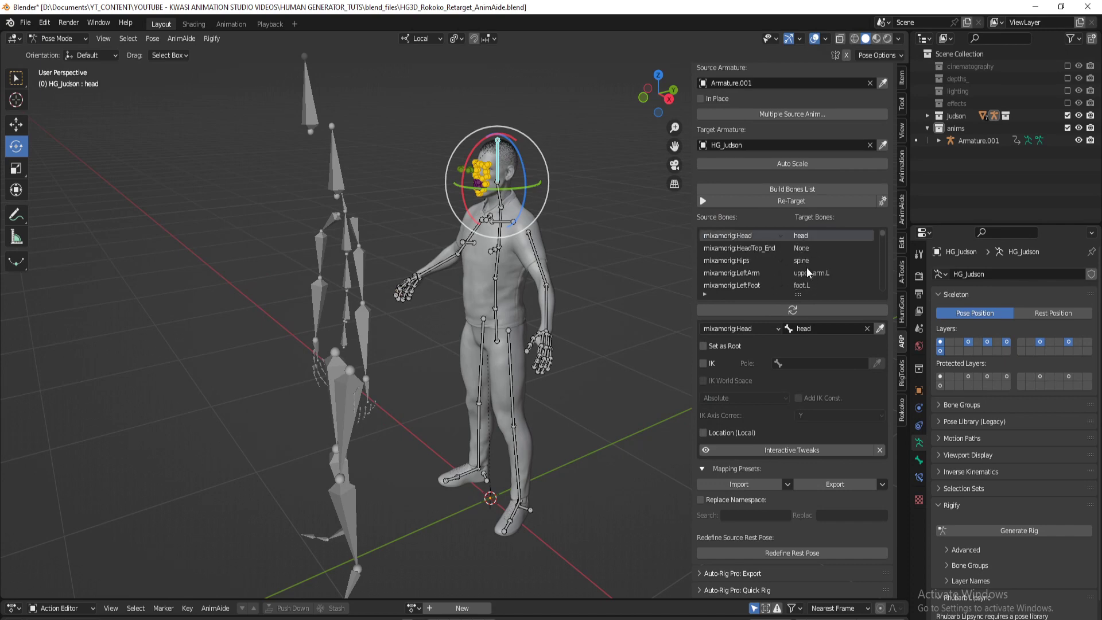
click(799, 263)
click(704, 347)
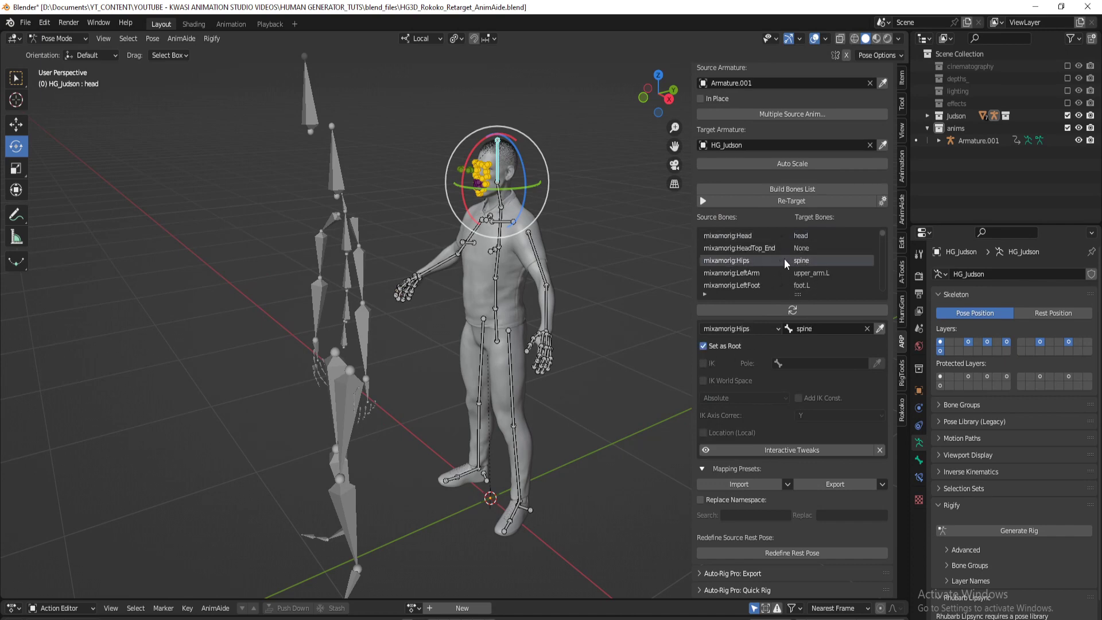
click(501, 325)
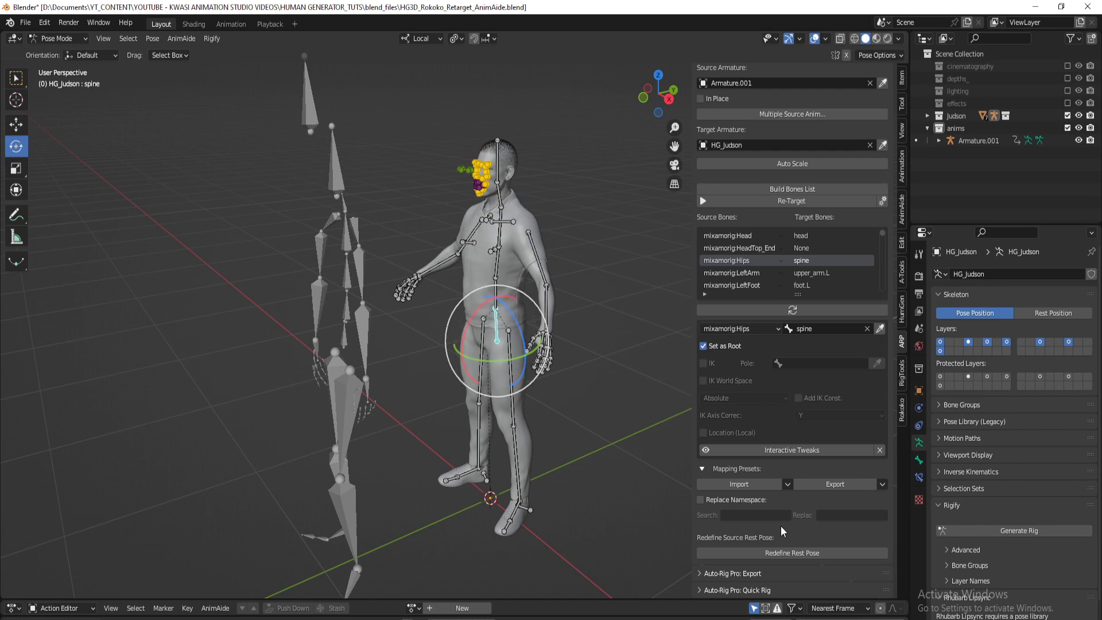
Return HG_Judson to Object Mode and start redefining the source rest pose from the actual rest pose
click(810, 553)
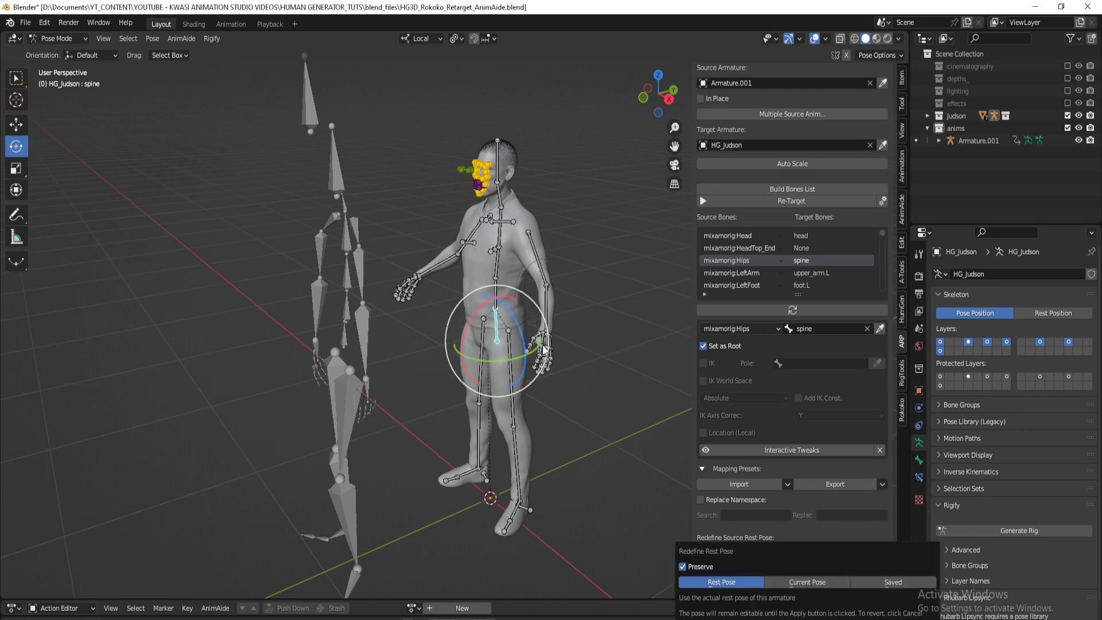
key(ctrl+Tab)
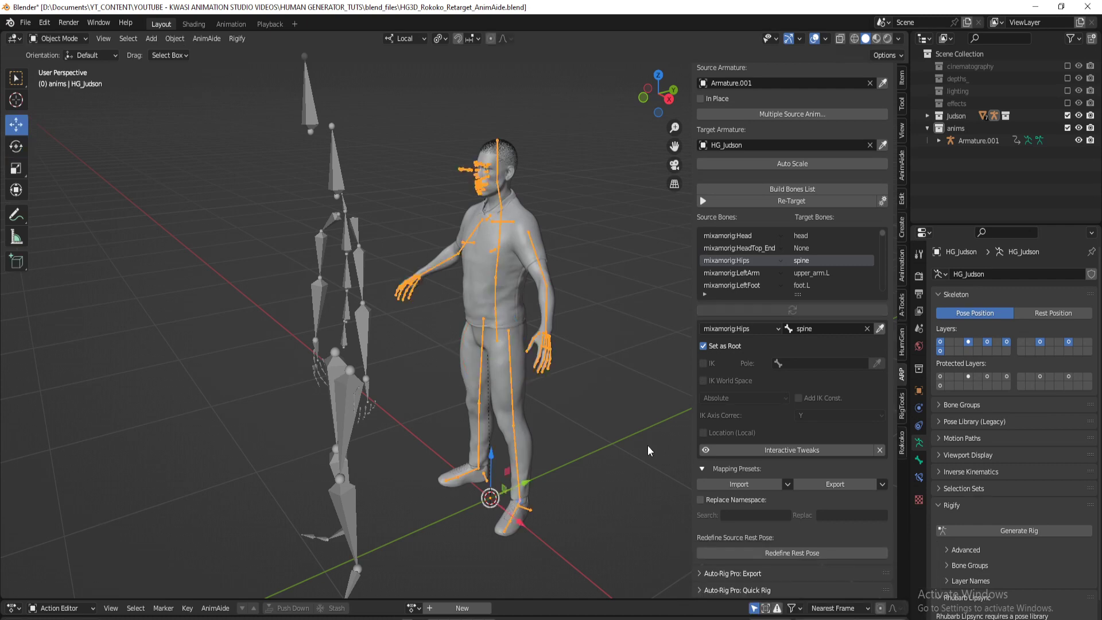
click(791, 556)
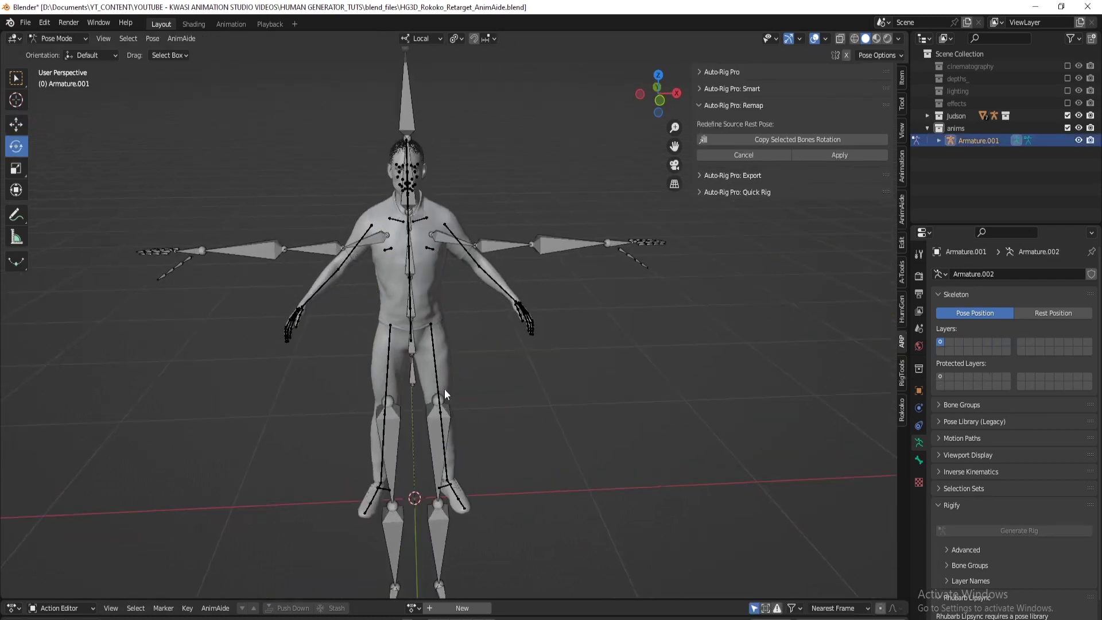
Copy the target rig's rotations onto the source armature's arm and leg bones and apply the redefined rest pose
click(524, 235)
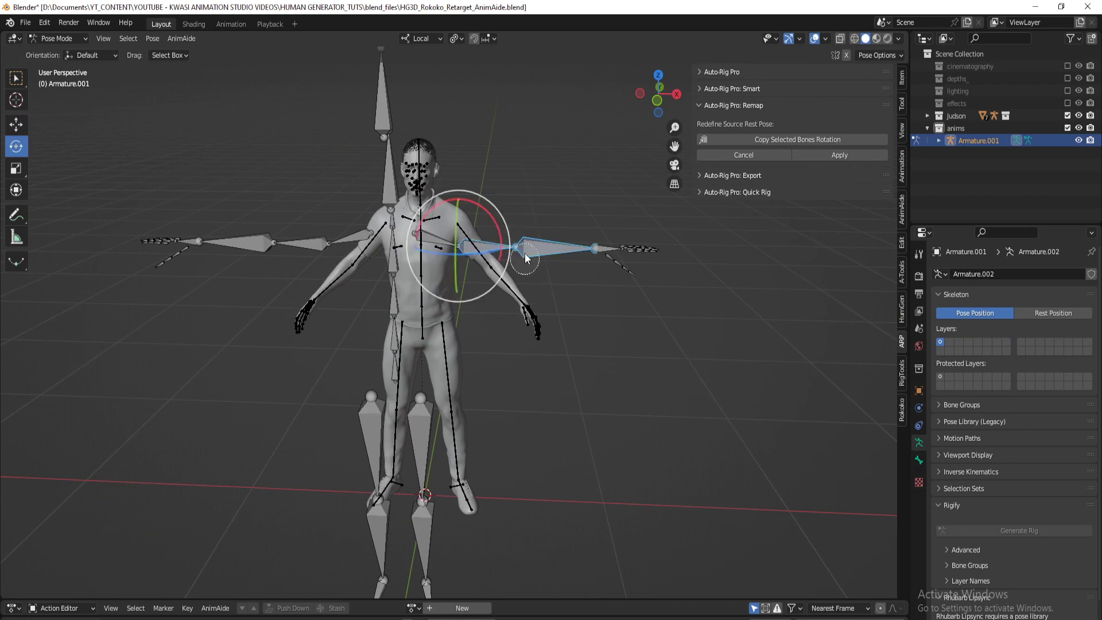
shift+click(294, 244)
shift+click(368, 505)
shift+click(423, 519)
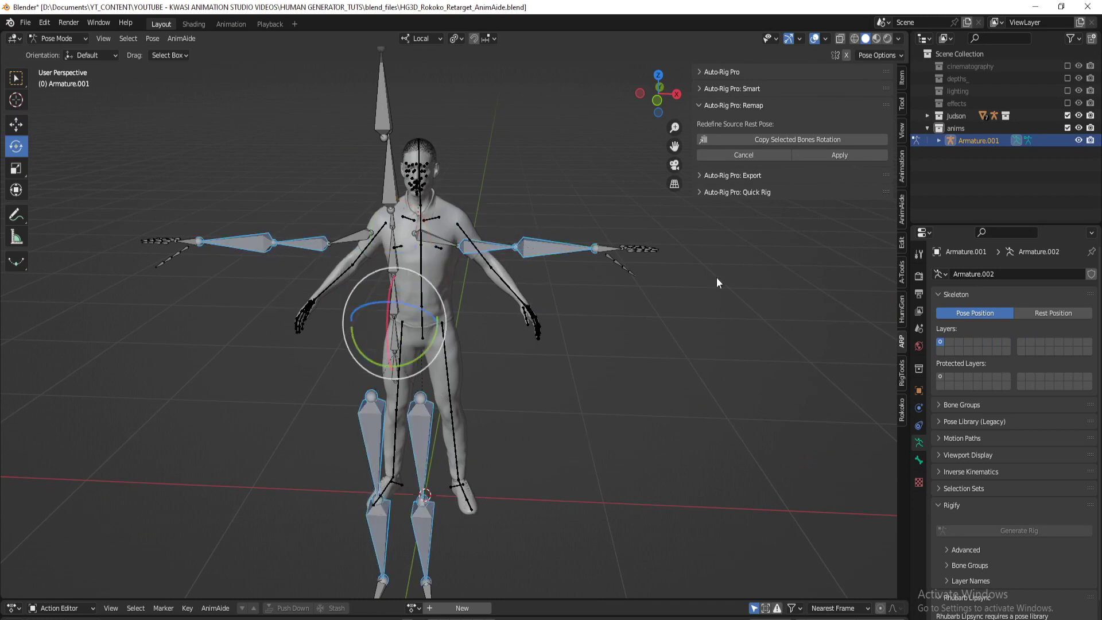
click(802, 138)
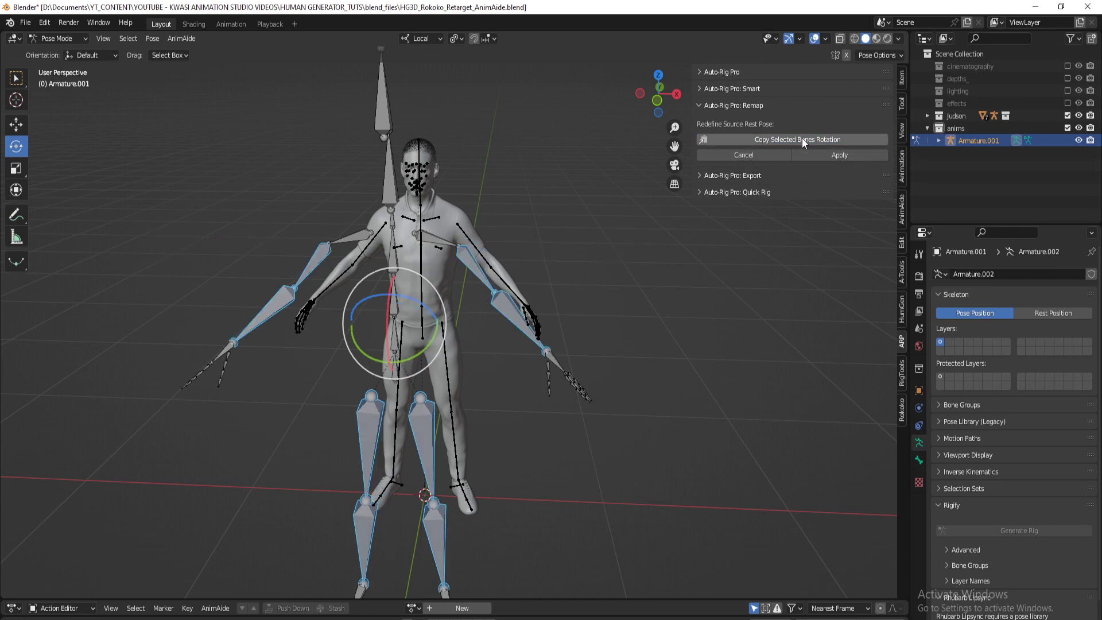
click(835, 155)
middle_drag(574, 454, 658, 393)
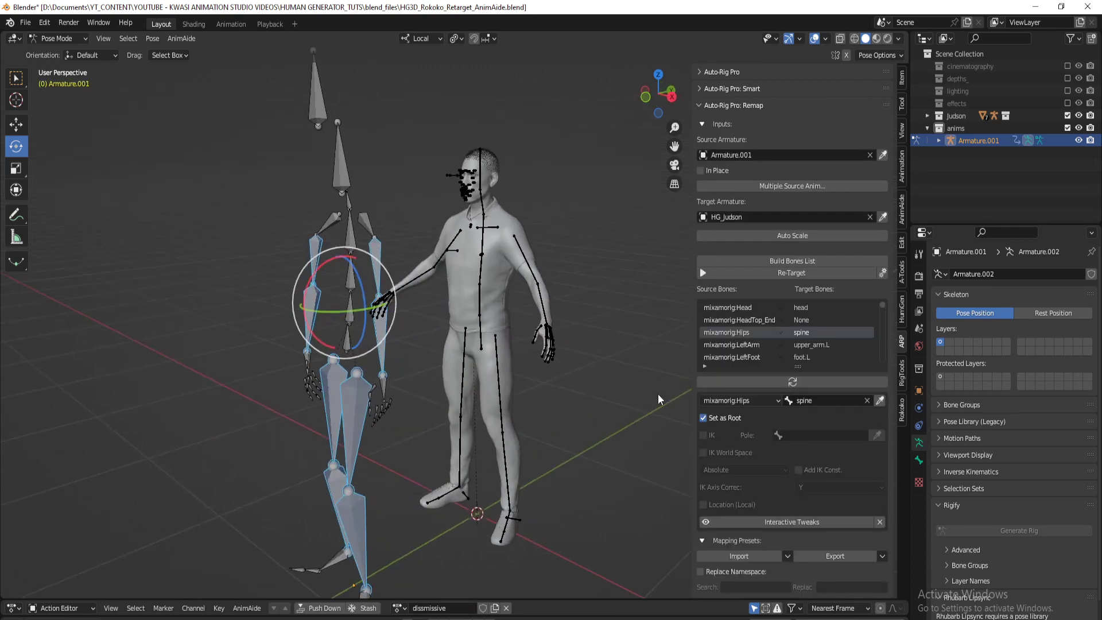
Retarget the animation over frames 0 to 98 with Linear keyframe interpolation and Fake User enabled
click(803, 273)
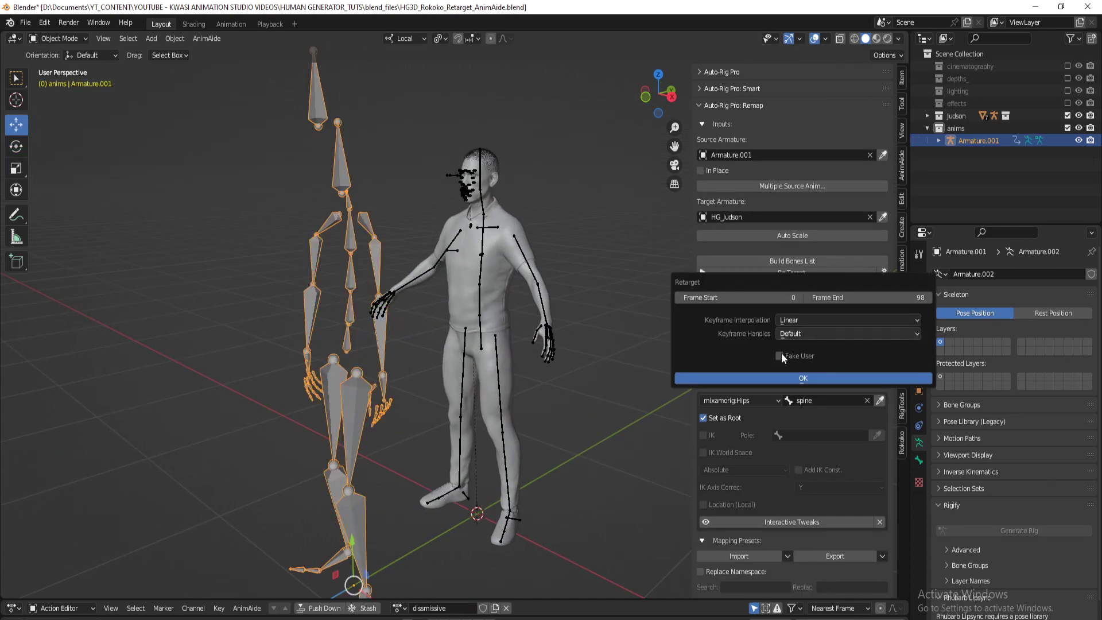
click(803, 320)
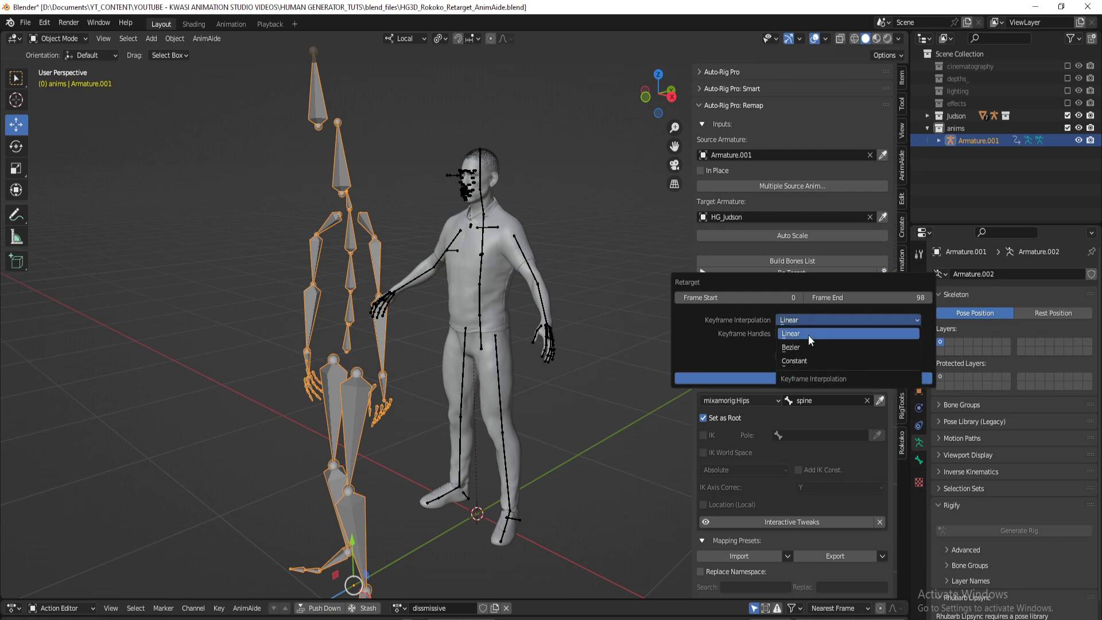
click(821, 319)
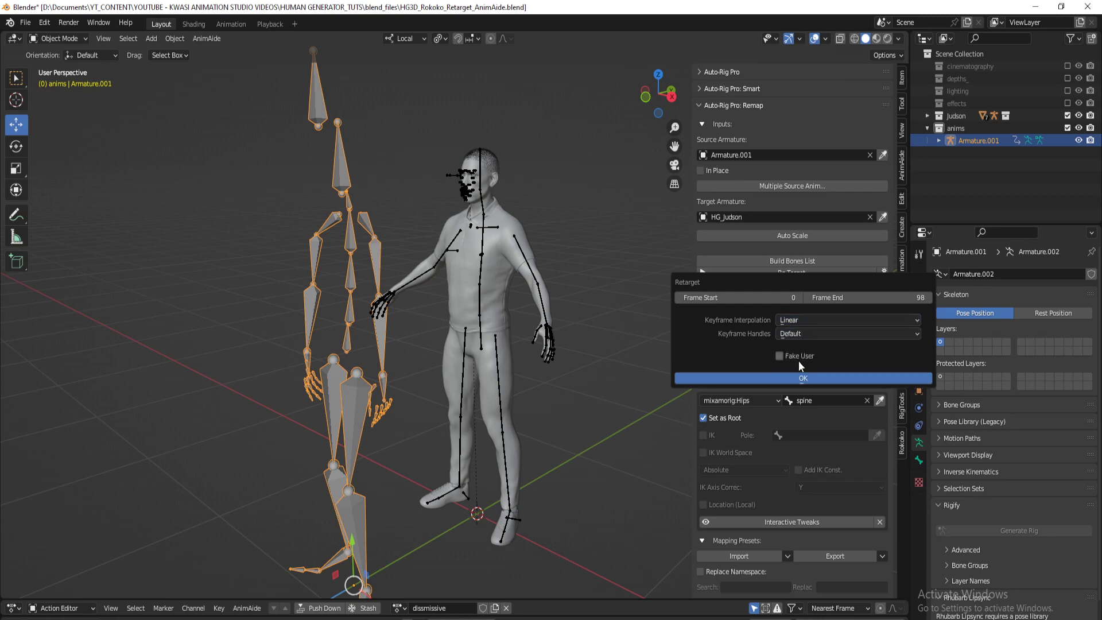
click(780, 356)
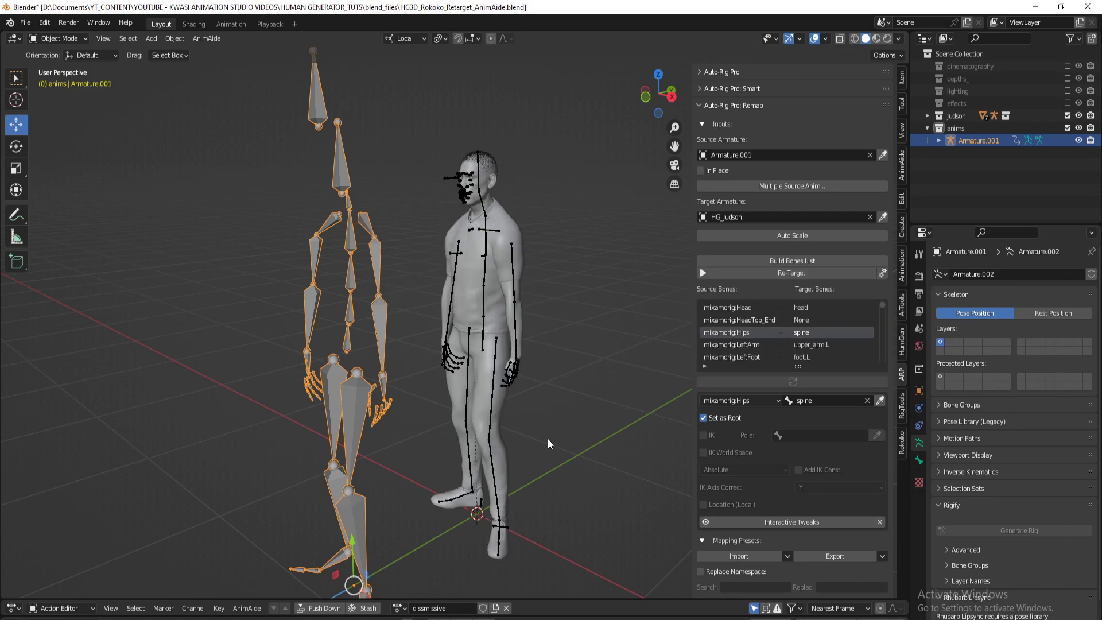
Delete Armature.001 with its hierarchy from the anims collection and clear the remap's source armature
right_click(984, 145)
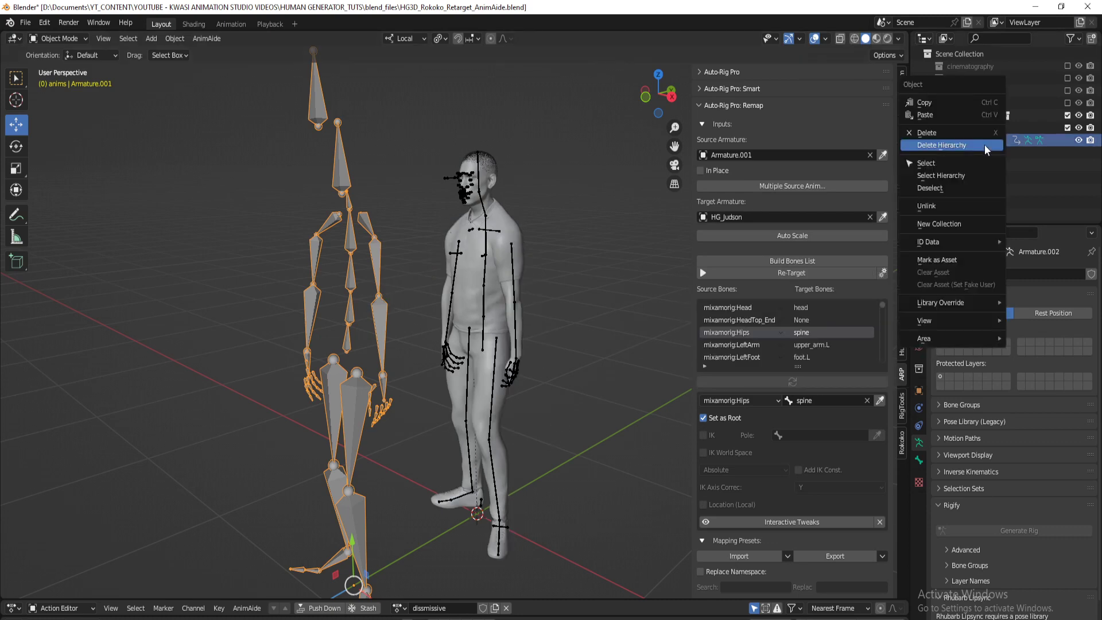
click(984, 146)
click(871, 155)
Select HG_Judson, enlarge the Action Editor and play through the dissmissive_remap action
middle_drag(693, 263, 447, 320)
click(478, 244)
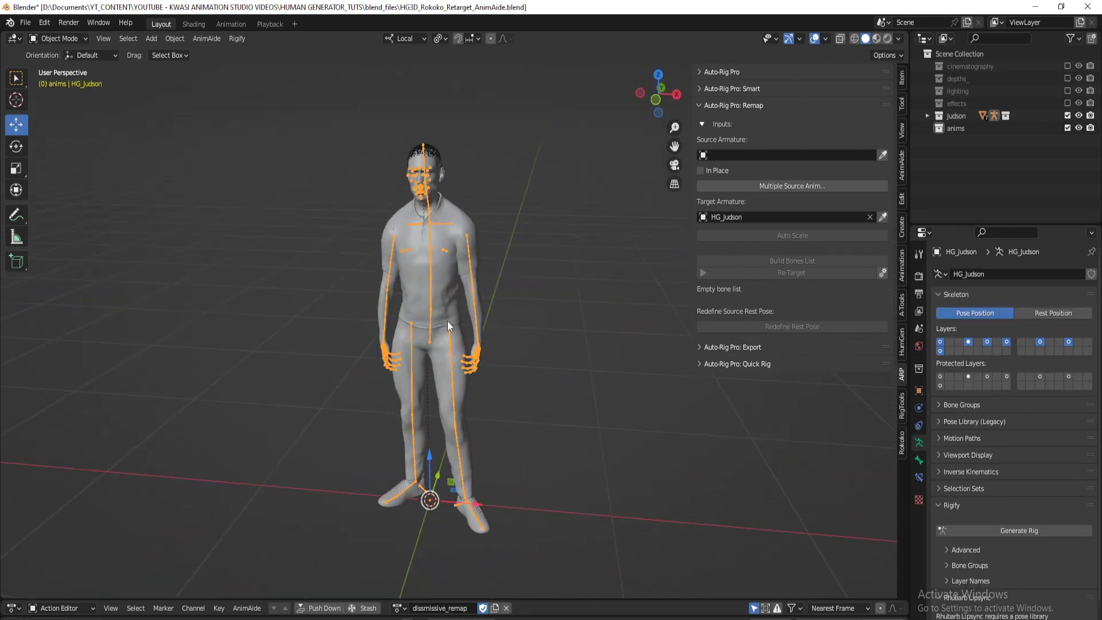
click(902, 172)
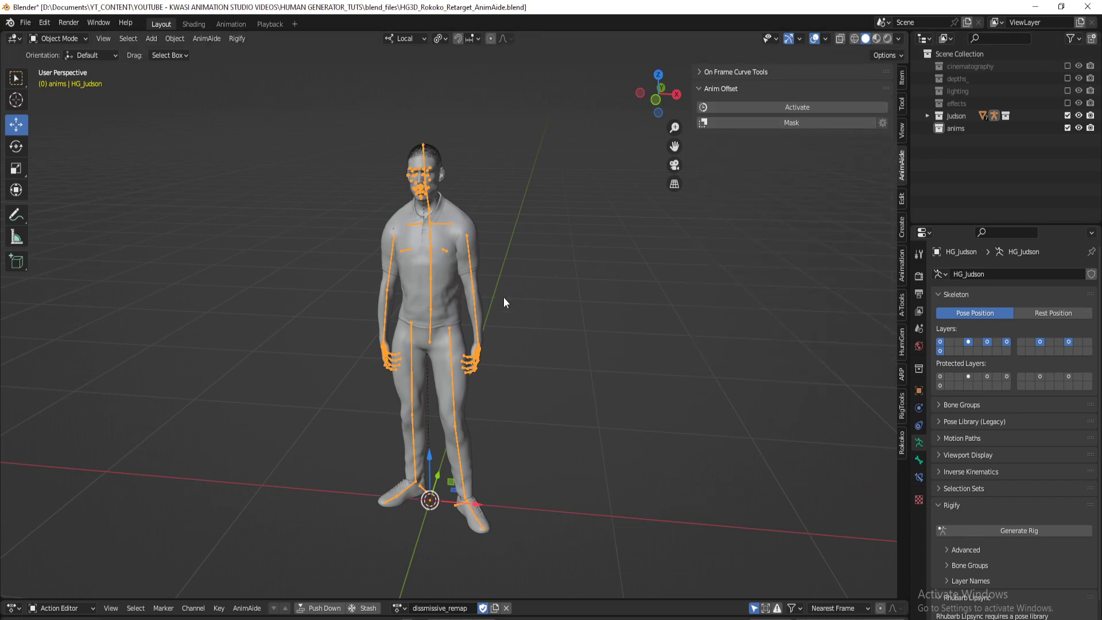
drag(603, 600, 618, 472)
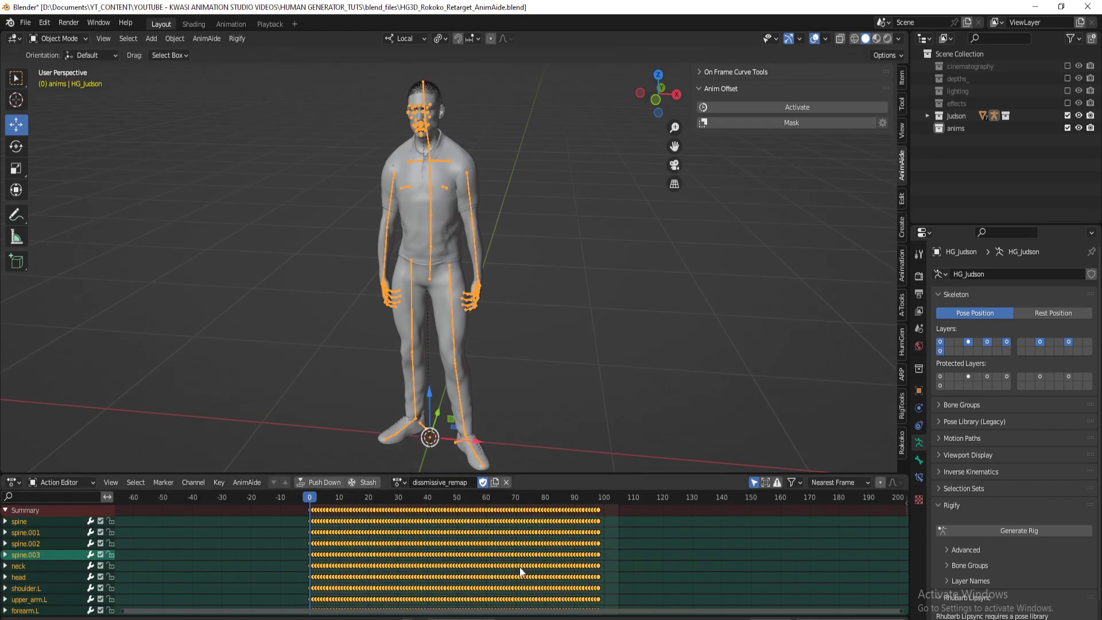
key(space)
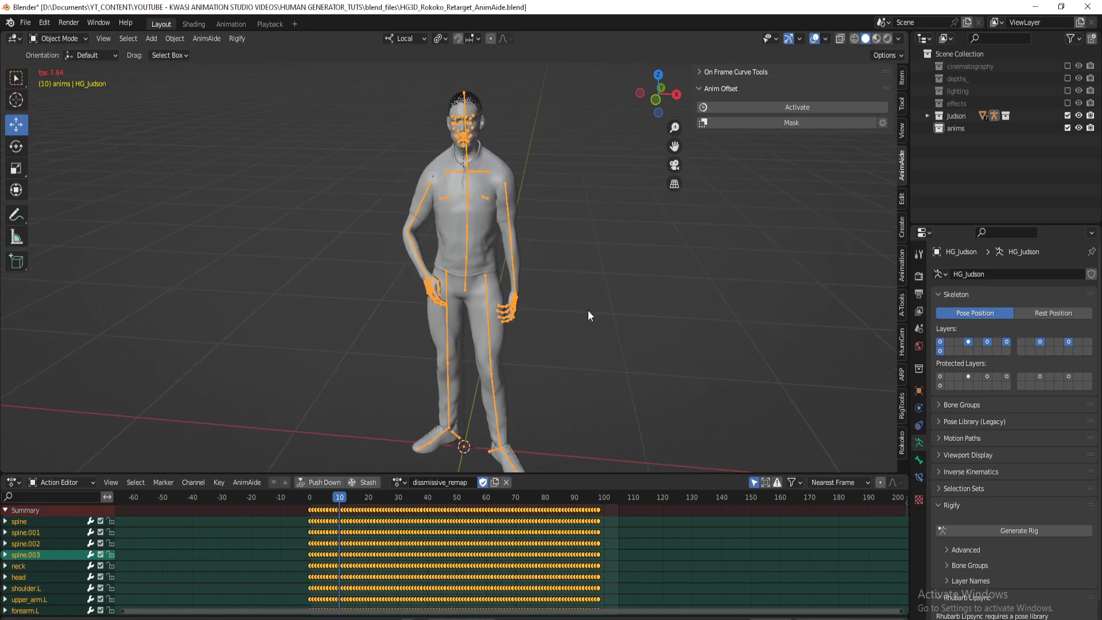
key(Escape)
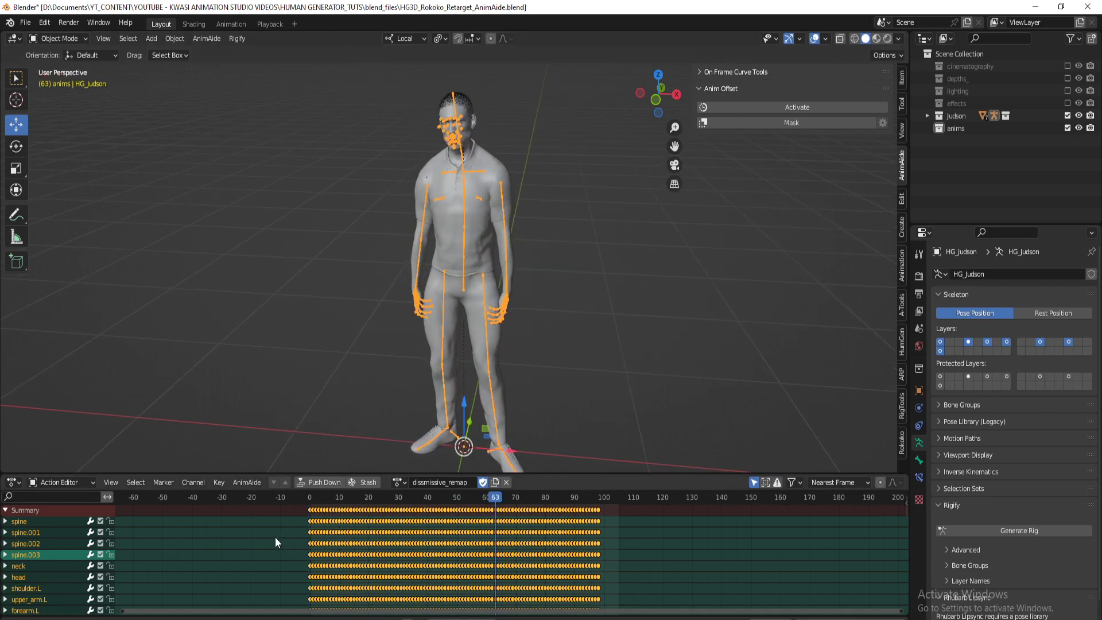
Put HG_Judson in Pose Mode, activate Anim Offset and raise the left and right shoulder bones
scroll(557, 359, up, 4)
click(564, 361)
middle_drag(564, 361, 446, 184)
click(447, 184)
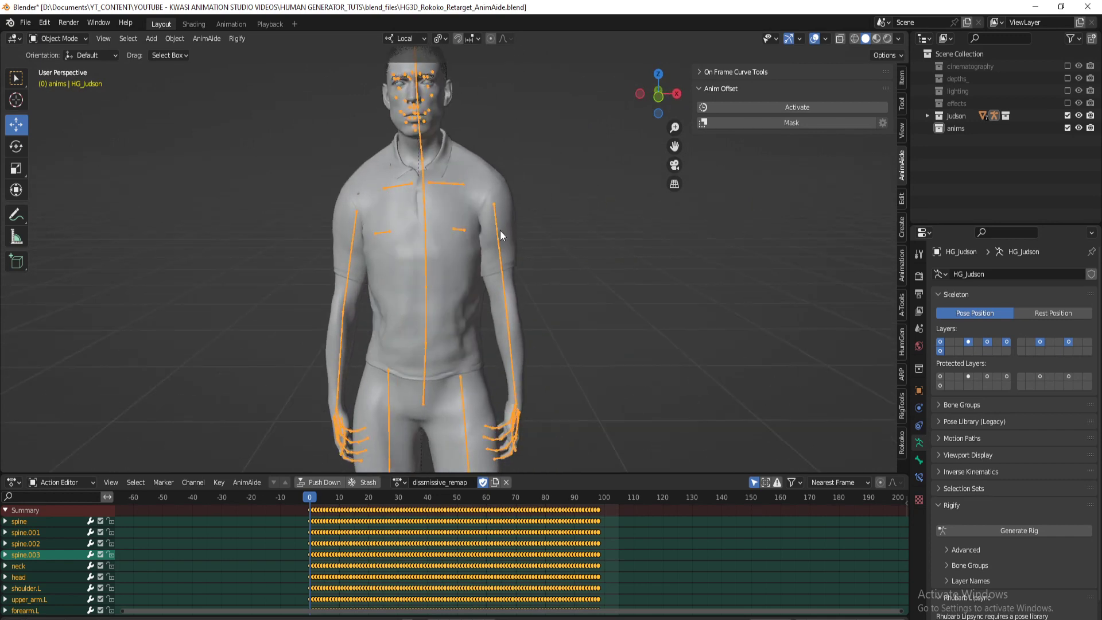
key(ctrl+Tab)
click(447, 183)
click(746, 108)
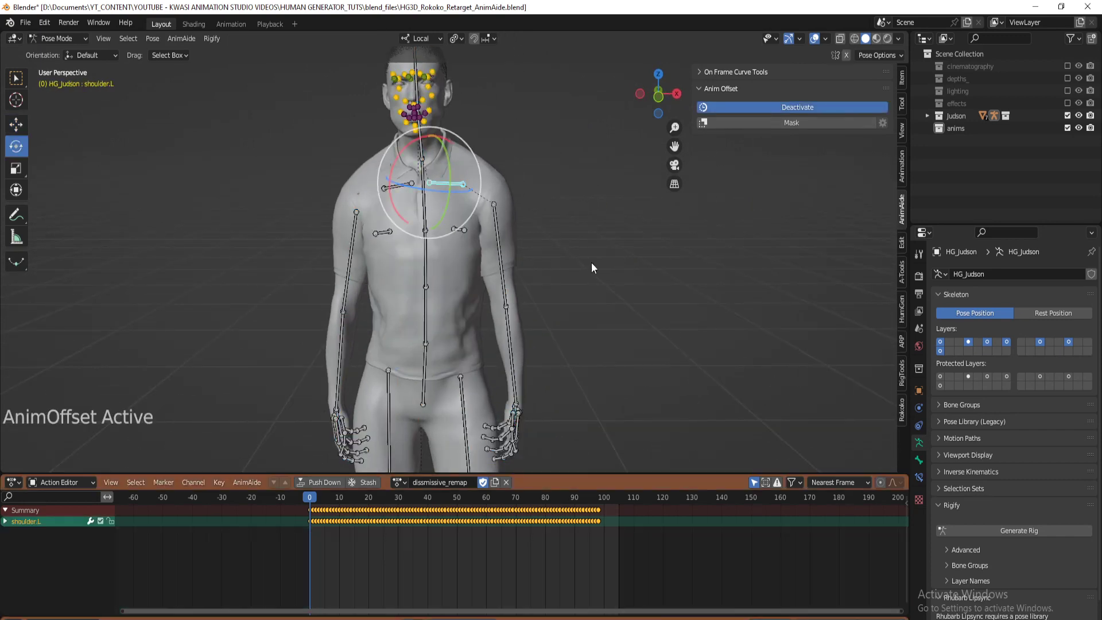
click(395, 192)
Rotate upper_arm.L and upper_arm.R in toward the torso from the front, and refine the left one from above
click(502, 229)
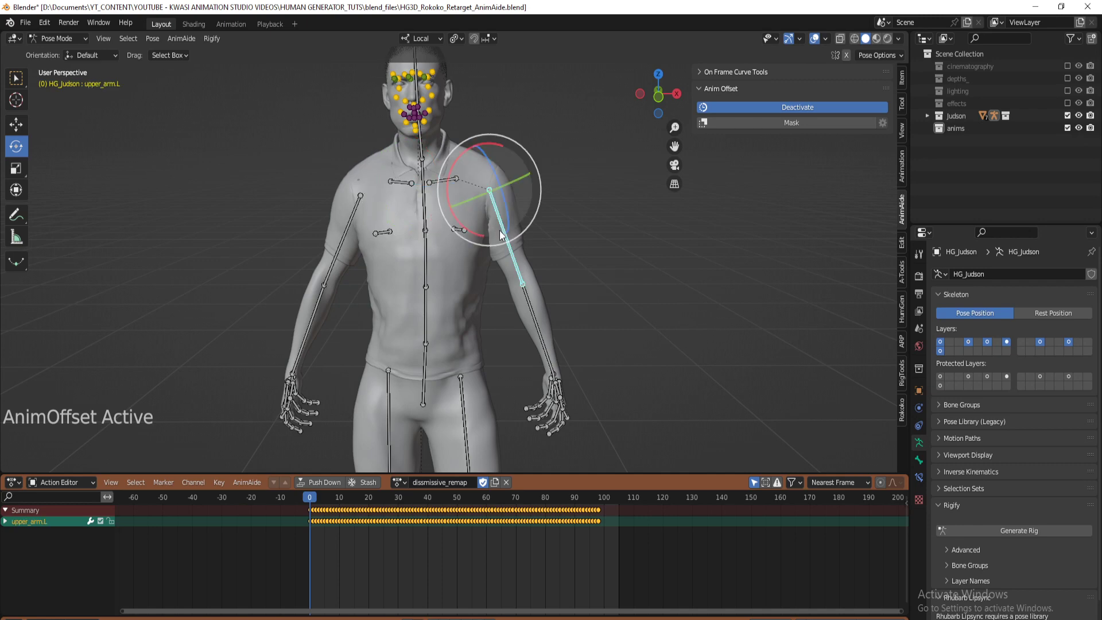
key(KP_1)
scroll(631, 304, down, 4)
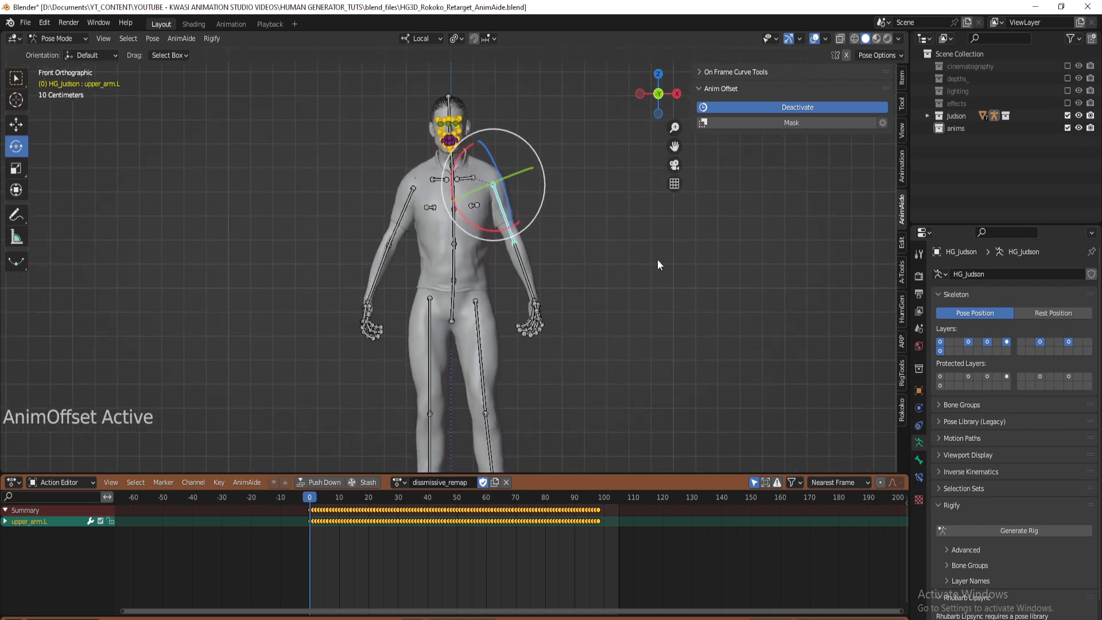
key(r)
click(654, 295)
click(415, 205)
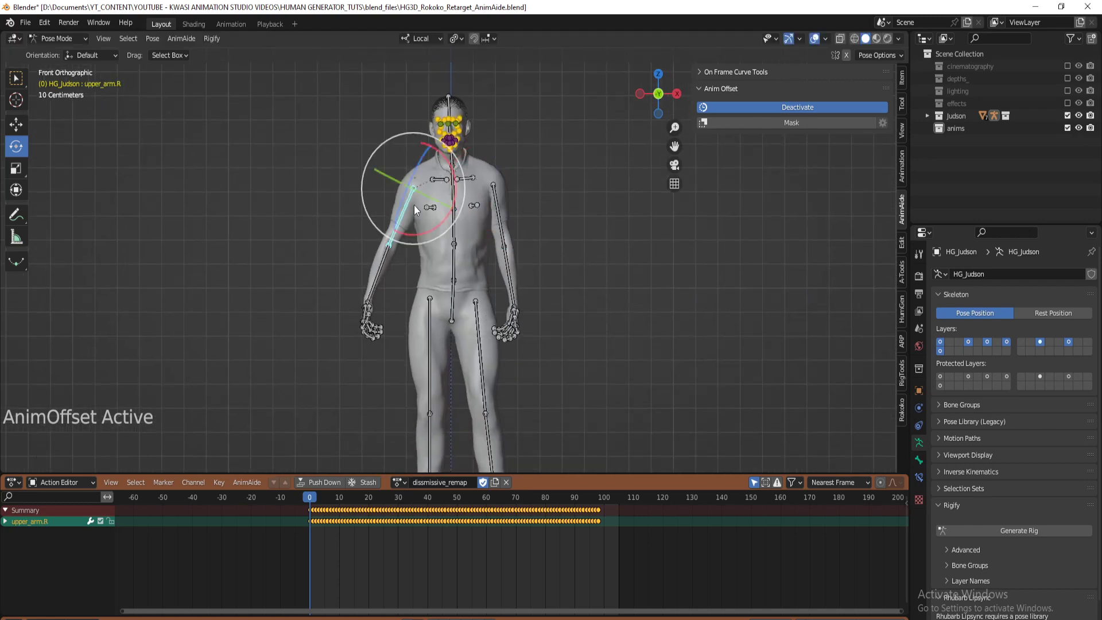
key(r)
click(538, 268)
middle_drag(539, 269, 496, 173)
click(497, 172)
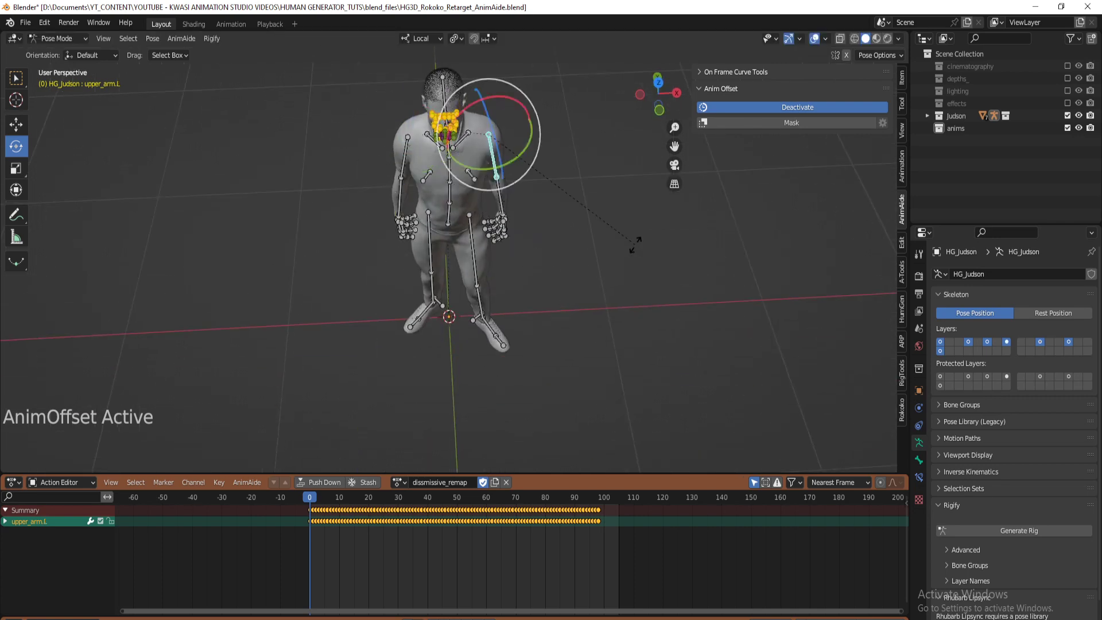
click(571, 261)
Bend forearm.L forward about 7° in the right side view and twist upper_arm.L around its local Y axis
click(572, 261)
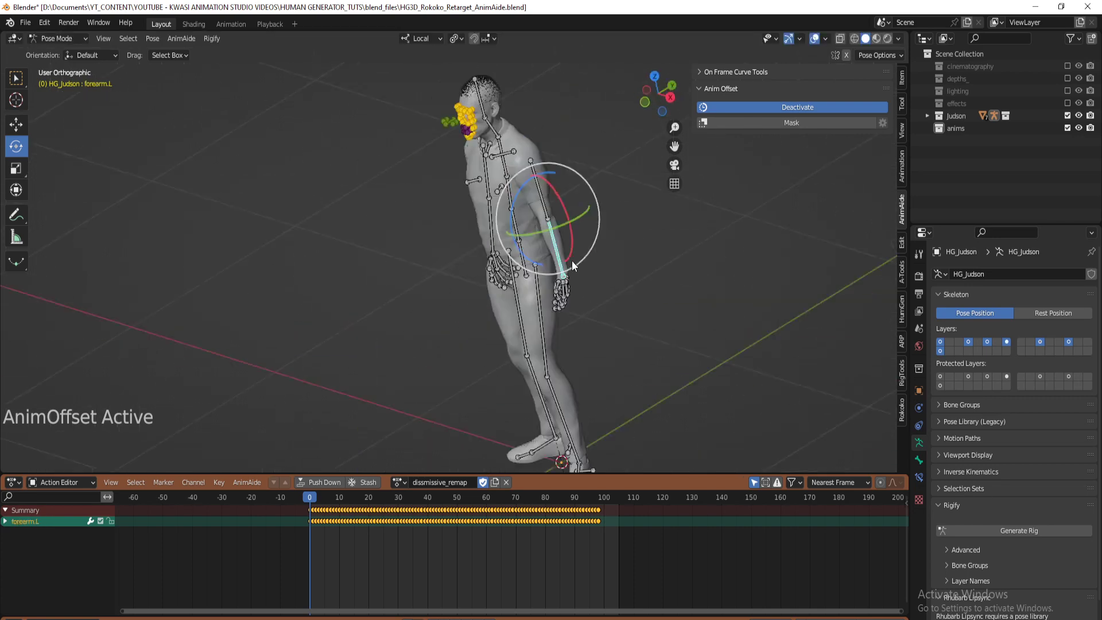
key(KP_3)
key(KP_Decimal)
key(r)
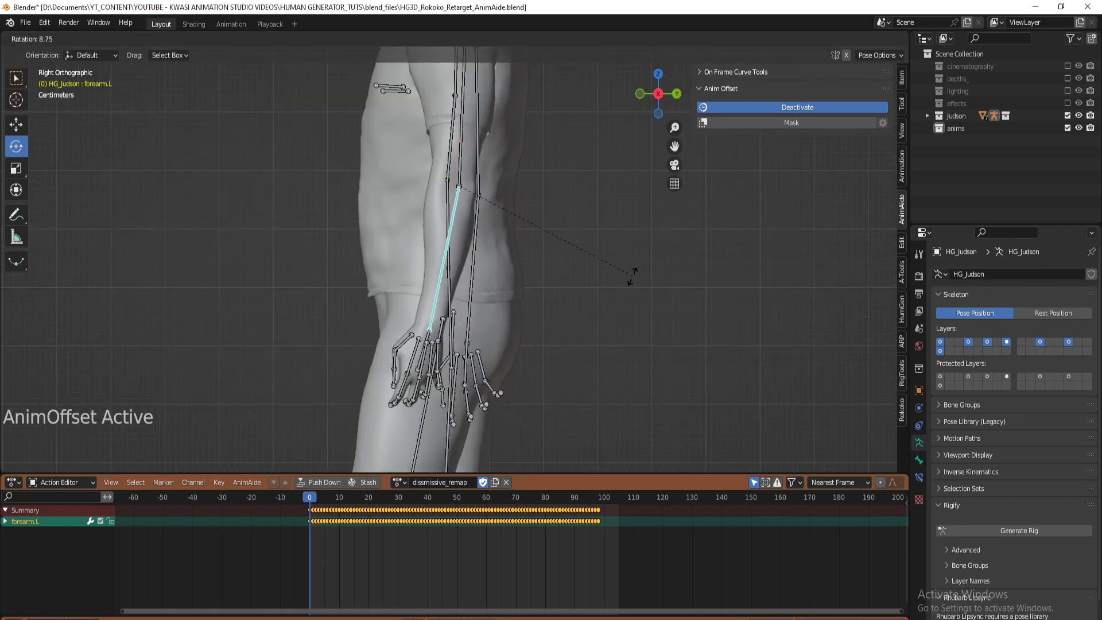
key(z)
key(z)
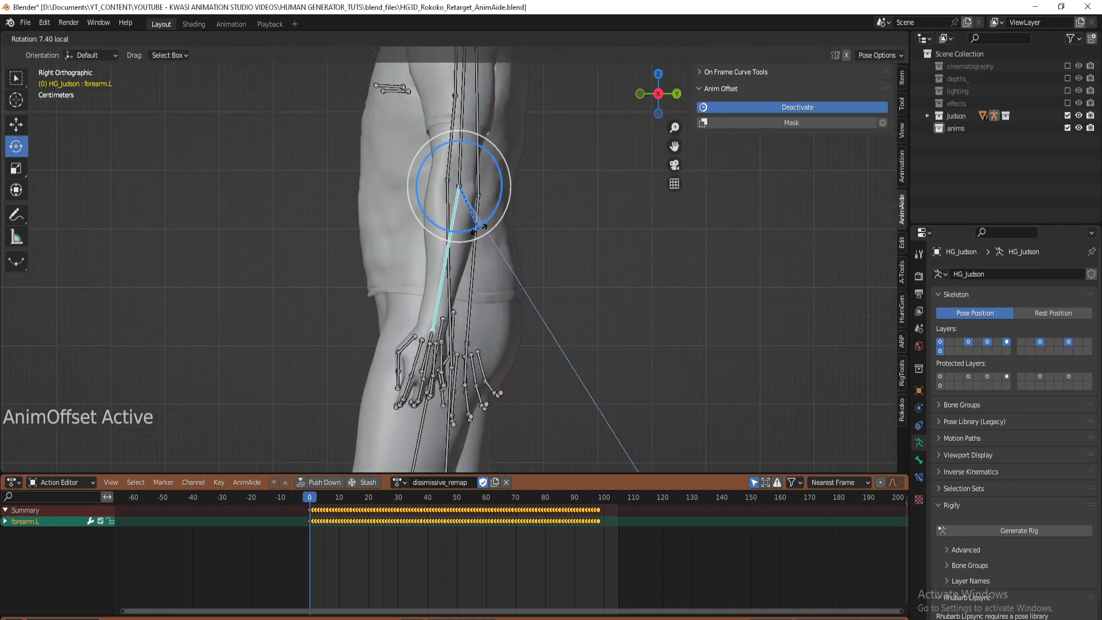
click(475, 183)
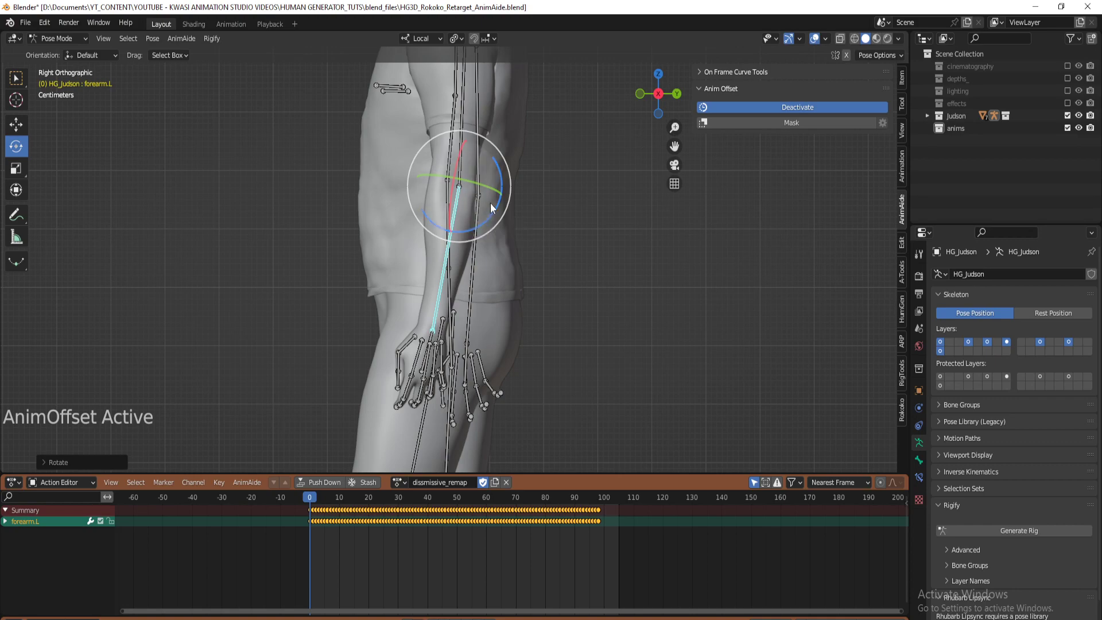
middle_drag(477, 195, 502, 264)
click(448, 156)
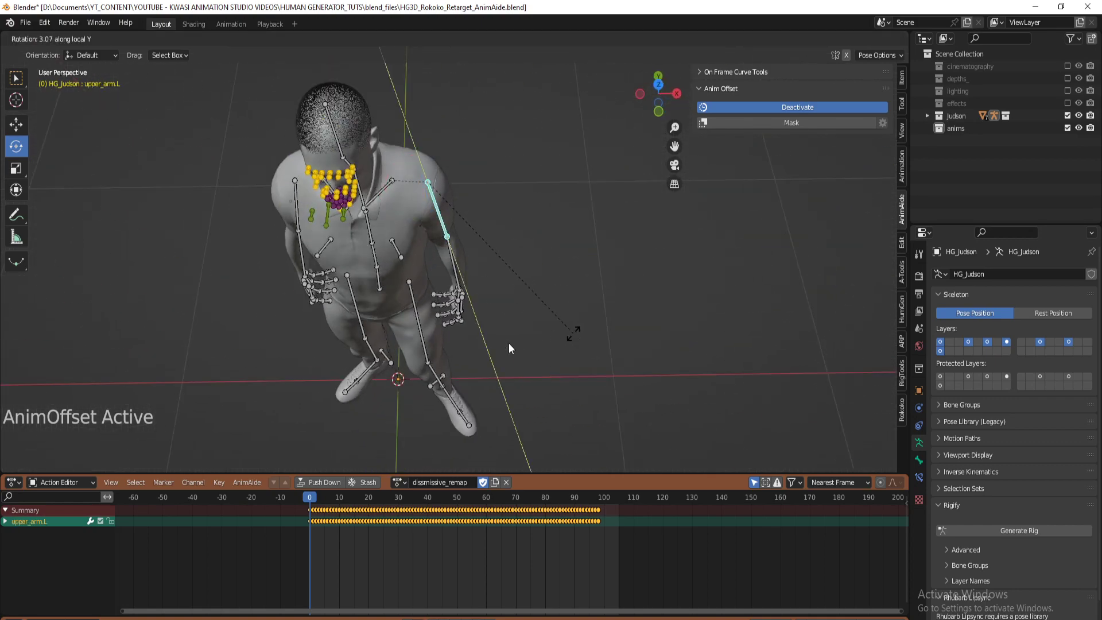
Adjust the rotations of the right arm's forearm.R, upper_arm.R and shoulder.R bones
scroll(390, 286, up, 5)
middle_drag(509, 343, 402, 306)
click(327, 274)
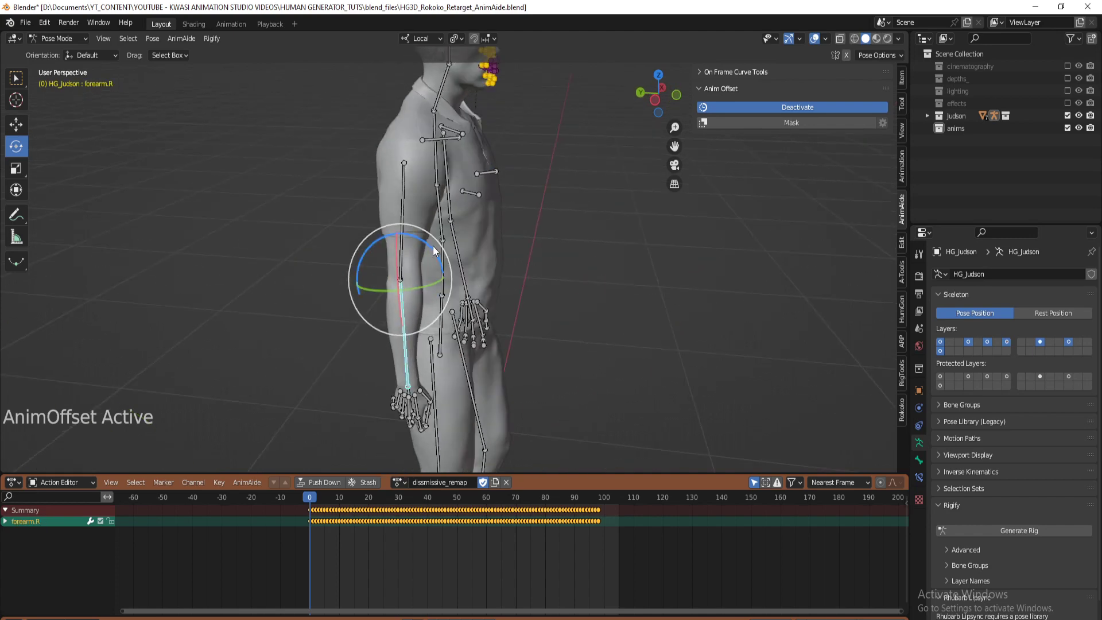
drag(433, 246, 399, 209)
click(399, 210)
middle_drag(399, 210, 486, 255)
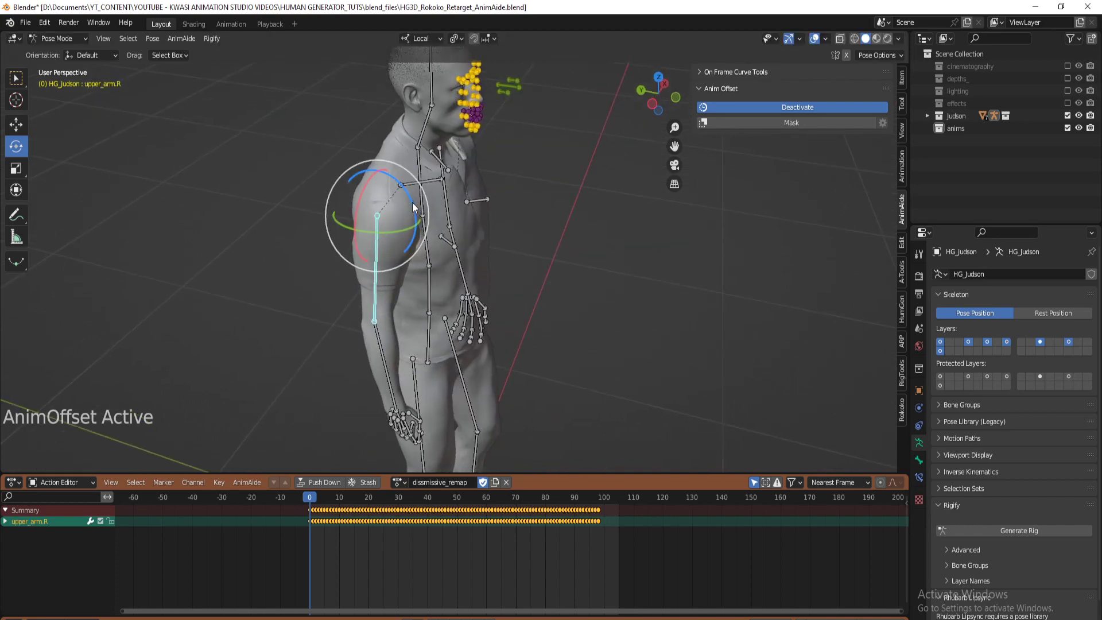
click(413, 180)
middle_drag(412, 180, 419, 259)
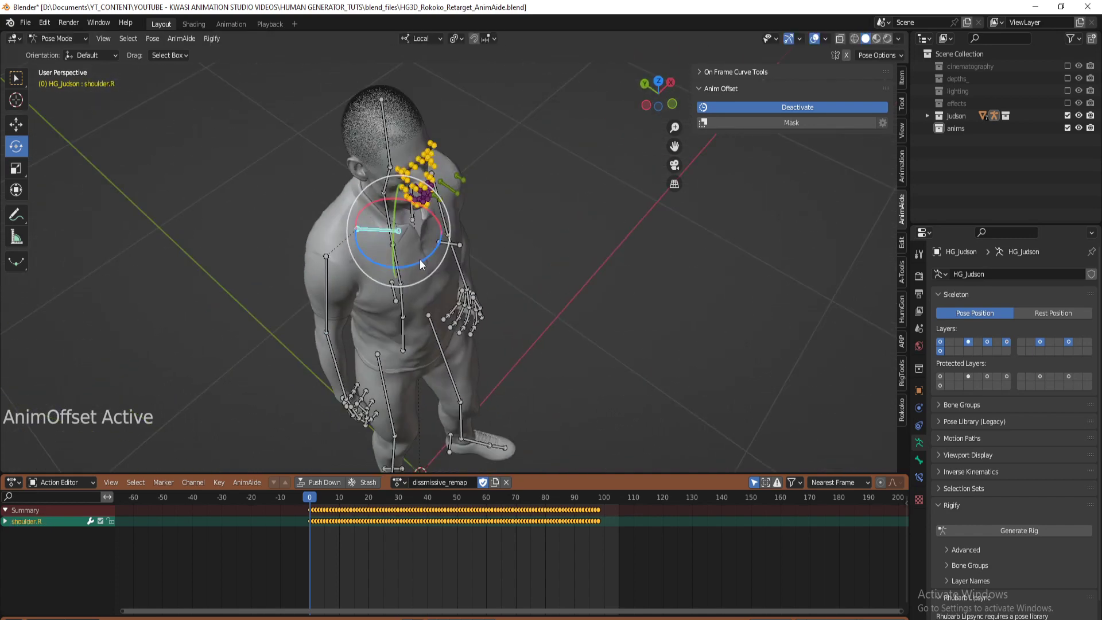
drag(419, 259, 419, 265)
middle_drag(420, 266, 314, 276)
drag(314, 276, 346, 346)
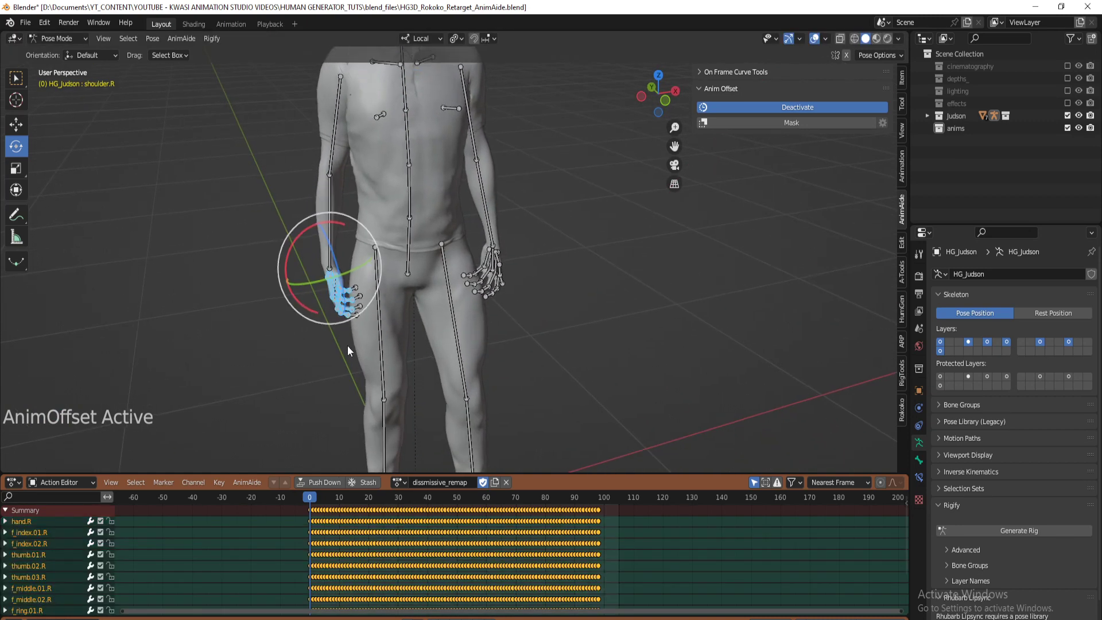
key(KP_Decimal)
middle_drag(376, 358, 376, 252)
key(r)
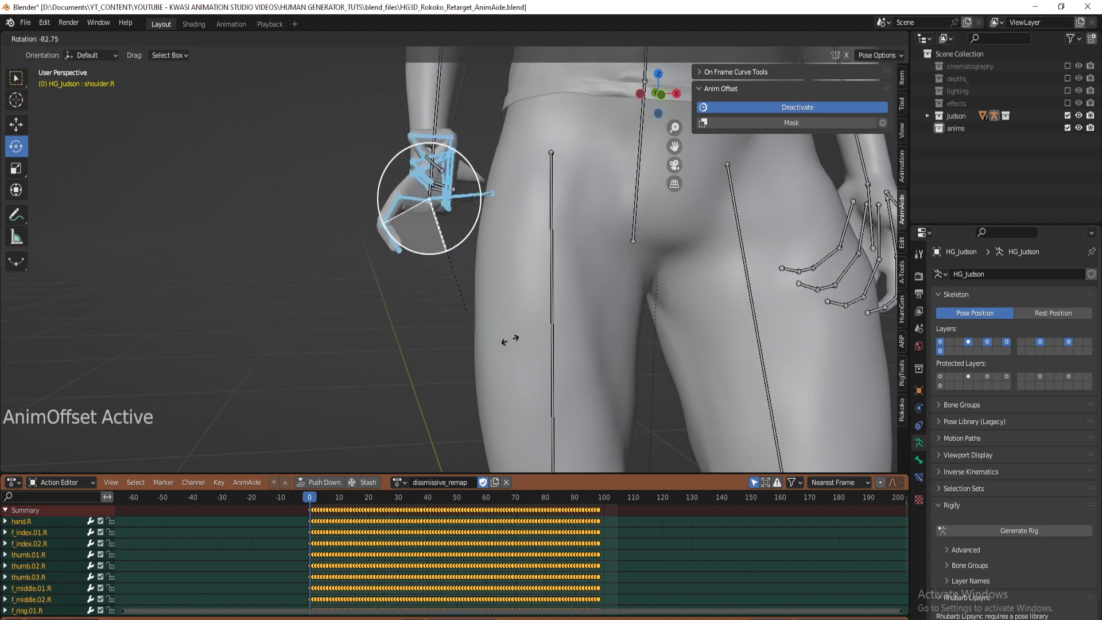
key(Escape)
Select the right hand's finger bones without hand.R and paste the copied pose flipped onto them
click(370, 252)
drag(380, 226, 486, 345)
middle_drag(321, 239, 332, 166)
drag(362, 149, 458, 211)
middle_drag(593, 288, 538, 281)
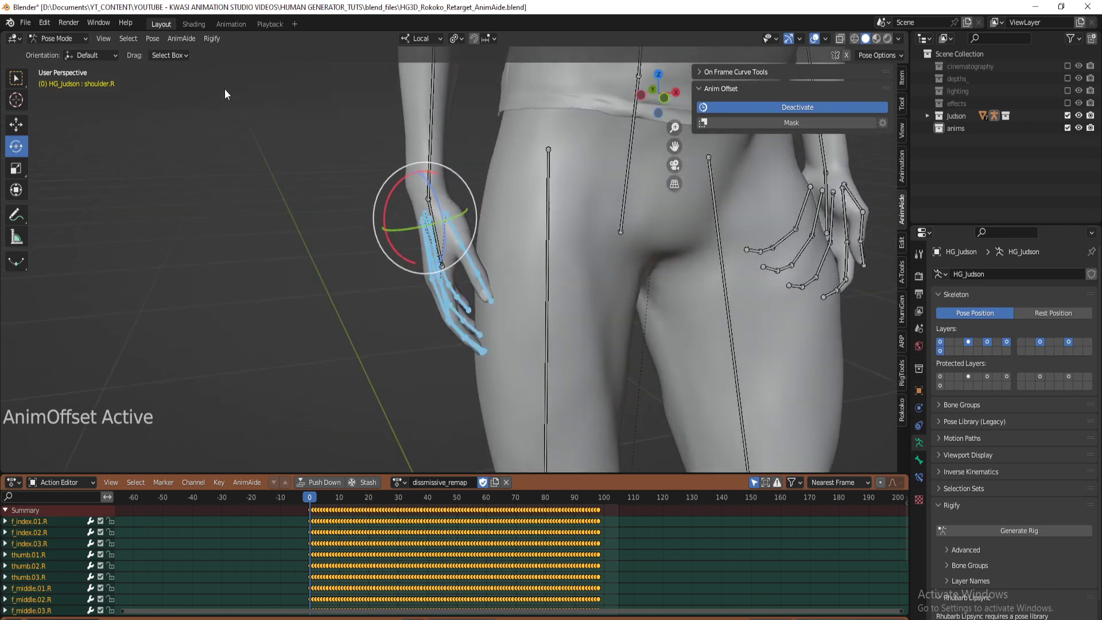
click(148, 39)
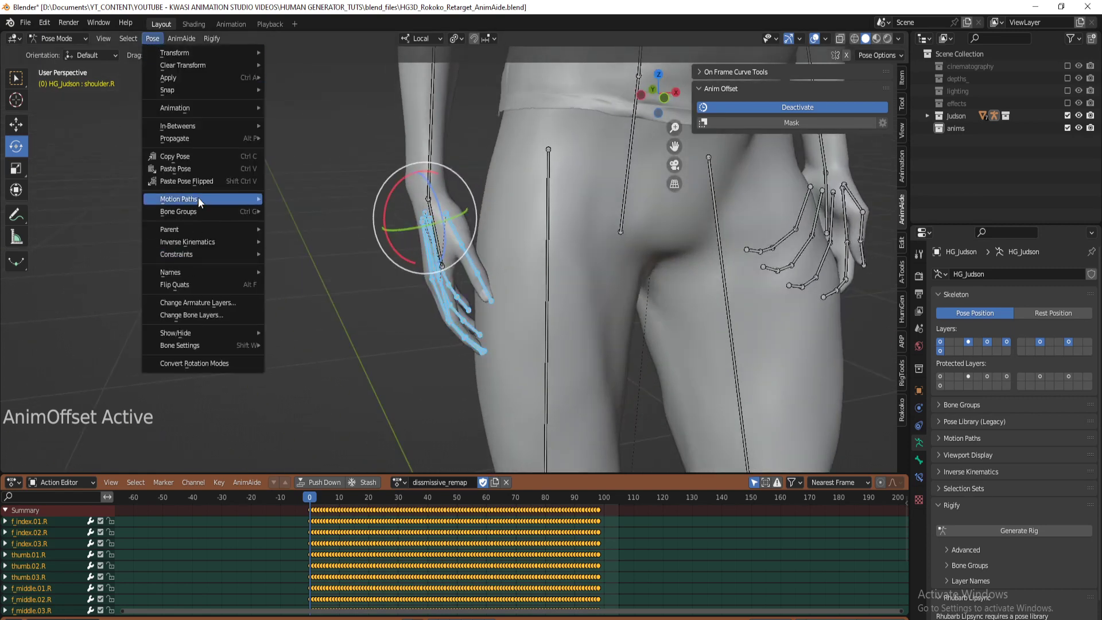
click(199, 180)
middle_drag(559, 323, 519, 323)
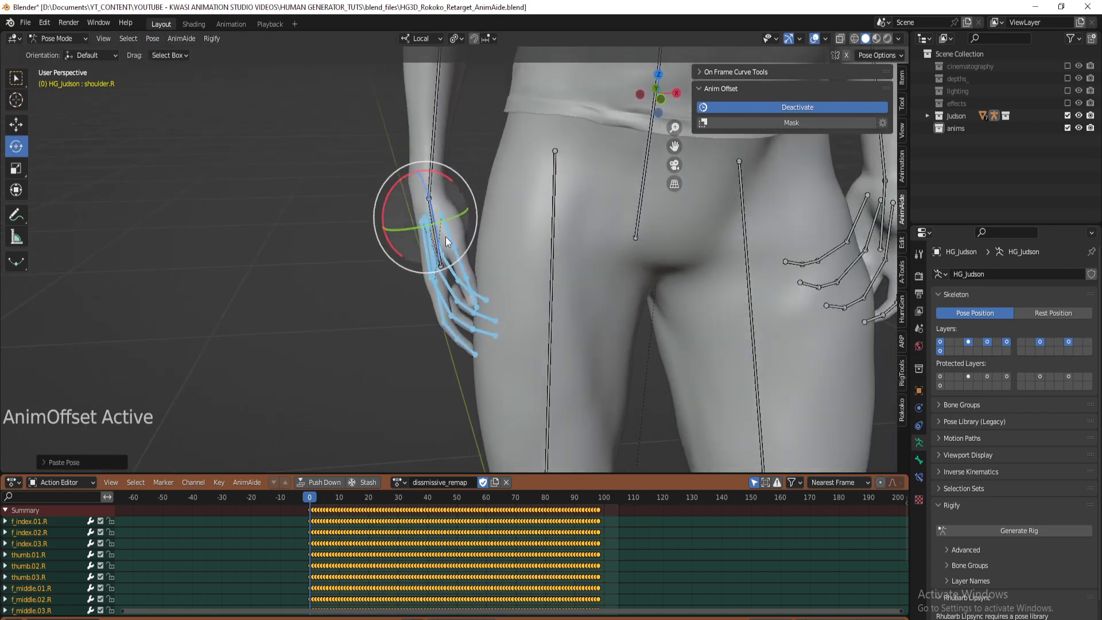
Rotate the hand.R bone so the right hand hangs naturally in line with its forearm
click(434, 214)
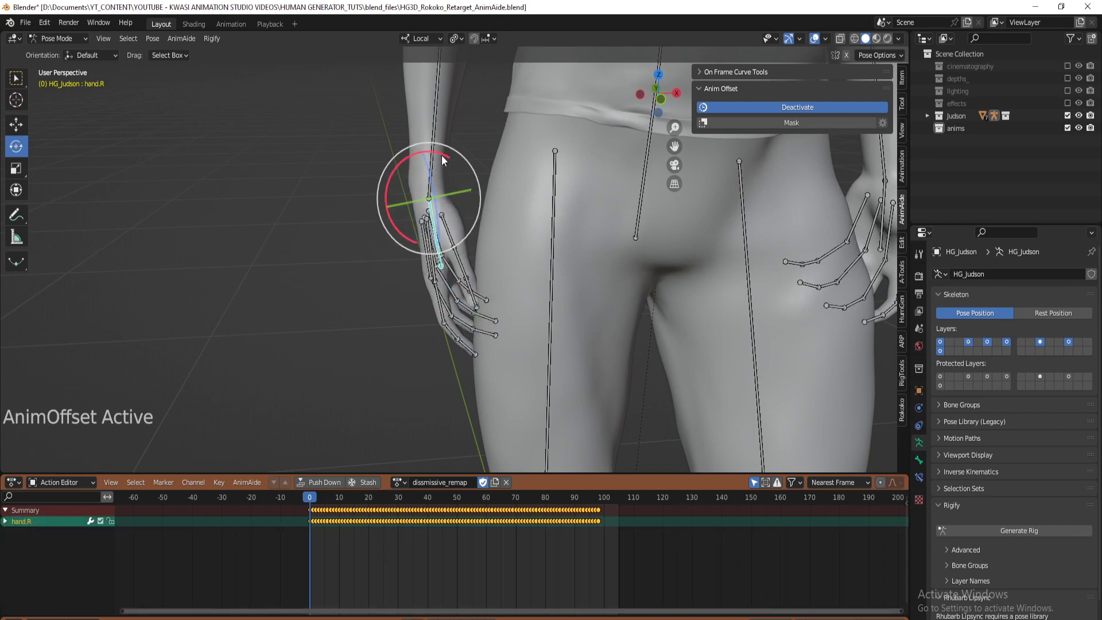
drag(442, 155, 454, 155)
middle_drag(454, 155, 476, 268)
drag(459, 233, 476, 229)
Select all of the left hand's finger bones without hand.L and paste the copied pose onto them
scroll(640, 315, down, 5)
middle_drag(639, 316, 503, 275)
drag(503, 275, 601, 365)
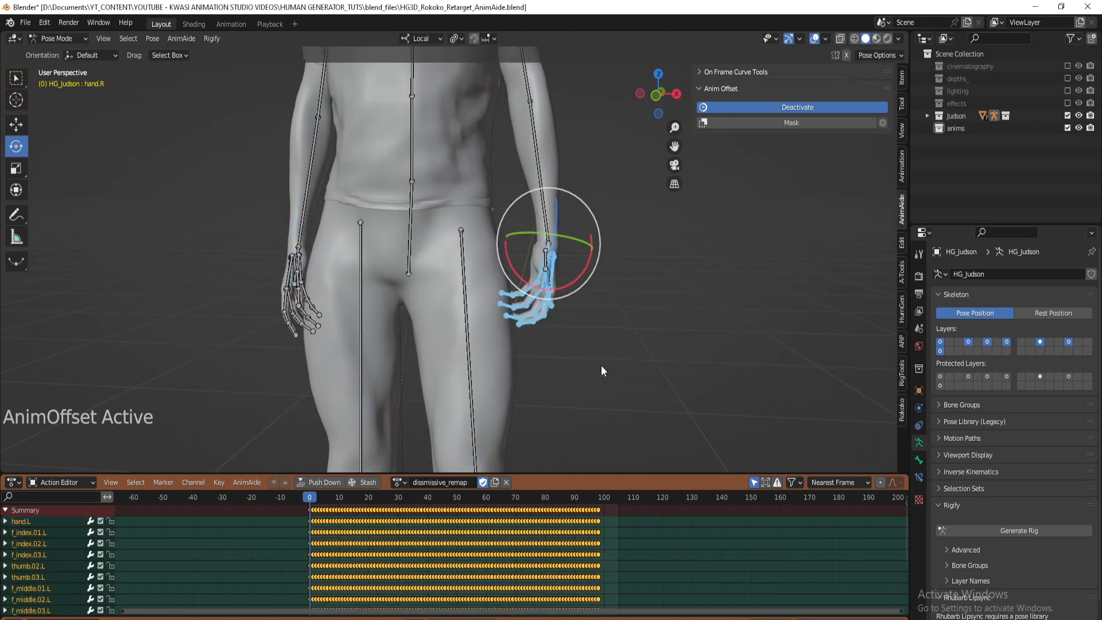
middle_drag(601, 365, 443, 330)
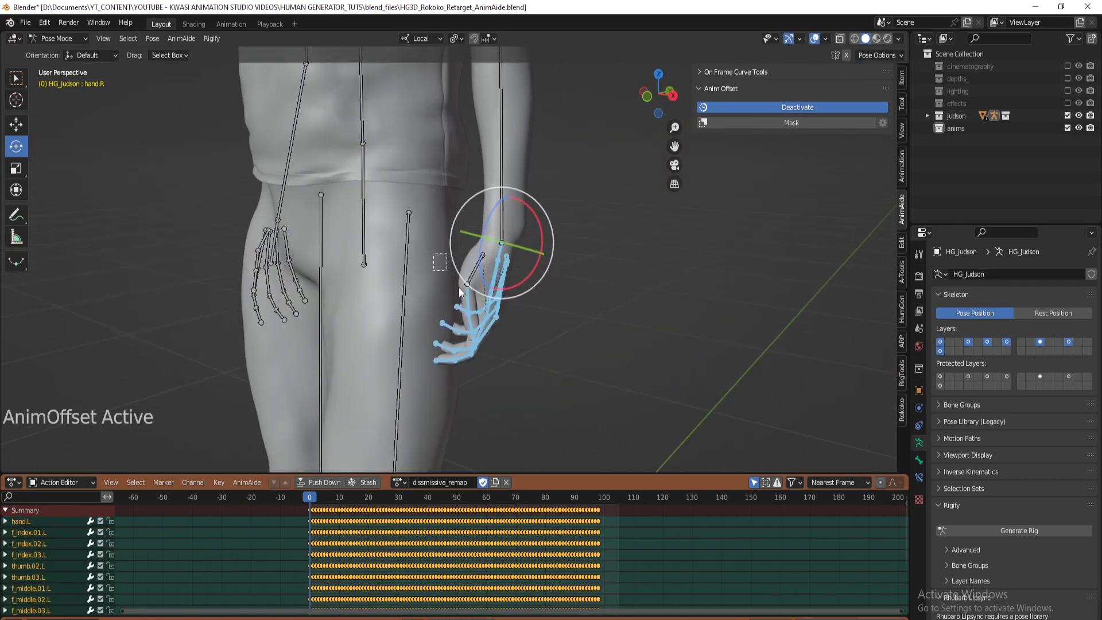
drag(460, 292, 511, 297)
drag(452, 175, 532, 247)
middle_drag(562, 259, 515, 319)
key(ctrl+v)
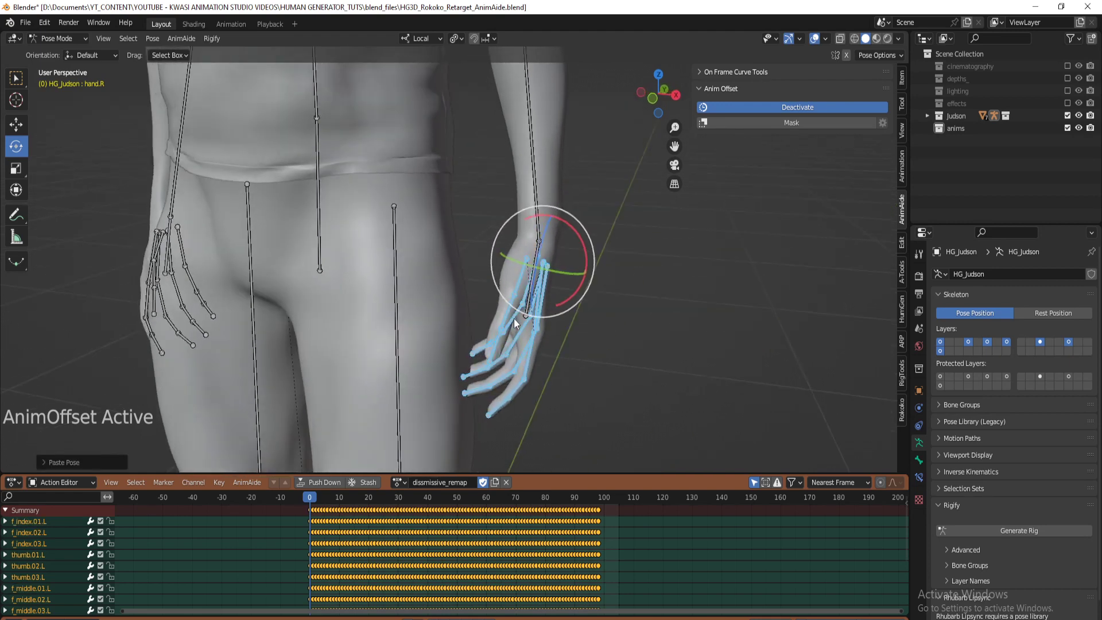
Rotate the hand.L bone around its local axes so the left hand hangs naturally beside the thigh
click(533, 253)
middle_drag(533, 254, 566, 288)
drag(566, 282, 578, 282)
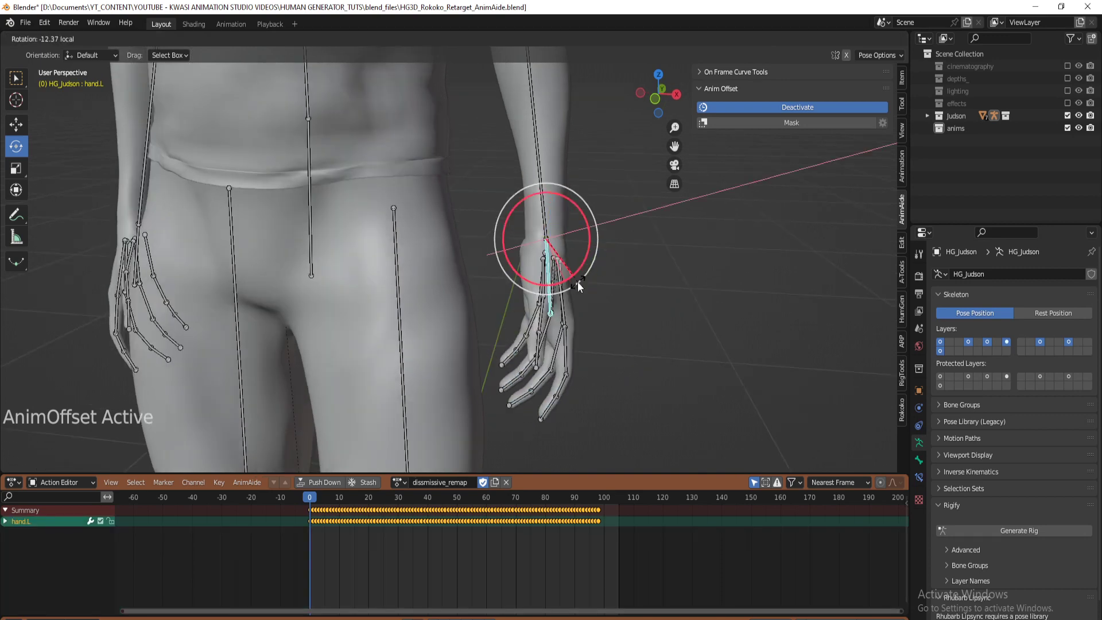
middle_drag(578, 281, 587, 313)
drag(587, 313, 551, 314)
scroll(461, 315, down, 4)
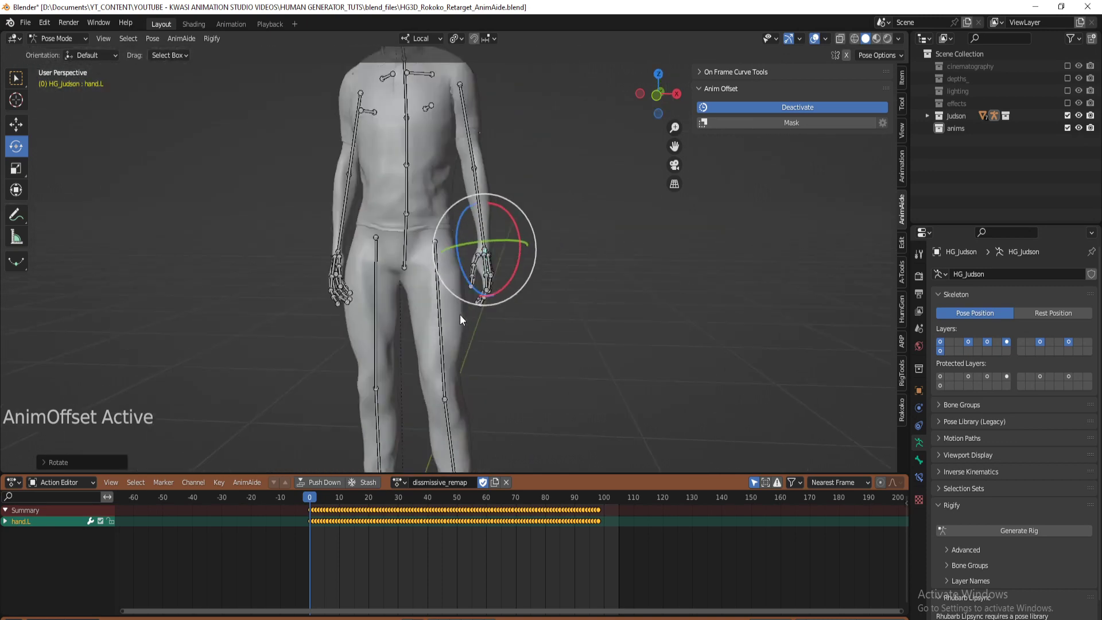
Rotate the foot.R and foot.L bones in the front view so both shoes sit level on the ground
key(KP_1)
scroll(414, 277, up, 2)
scroll(414, 277, up, 5)
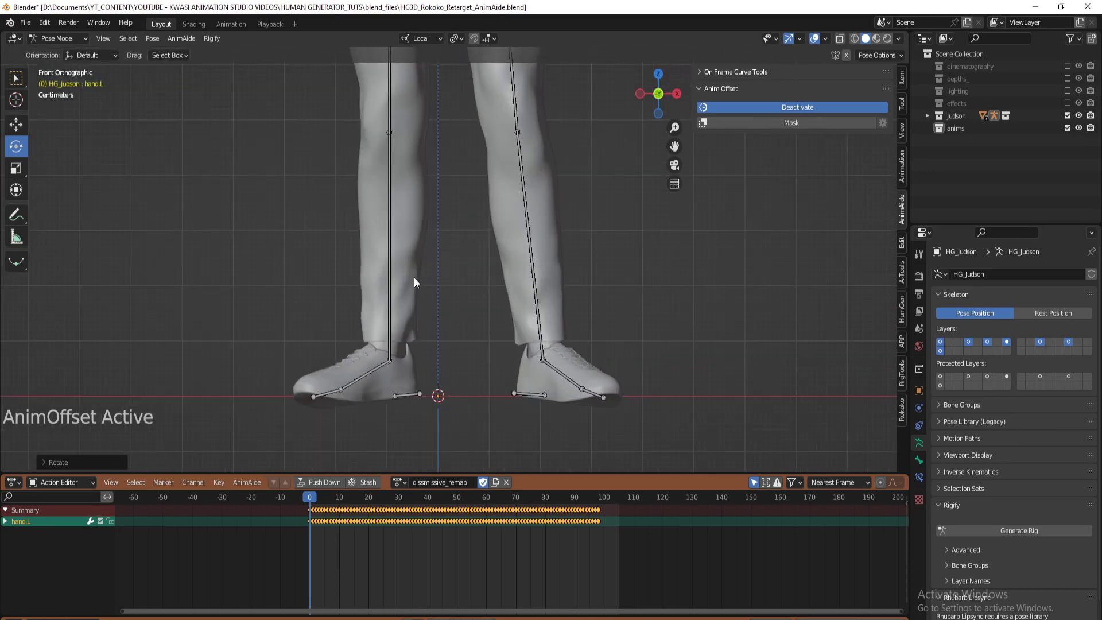
click(394, 339)
drag(413, 356, 442, 301)
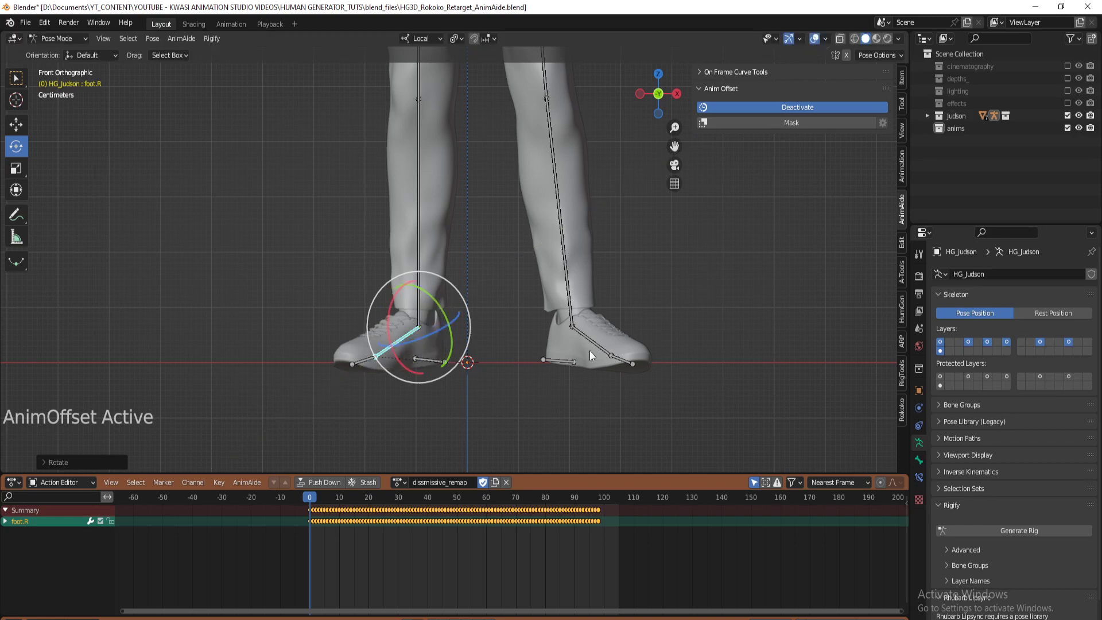
click(586, 337)
drag(555, 294, 581, 291)
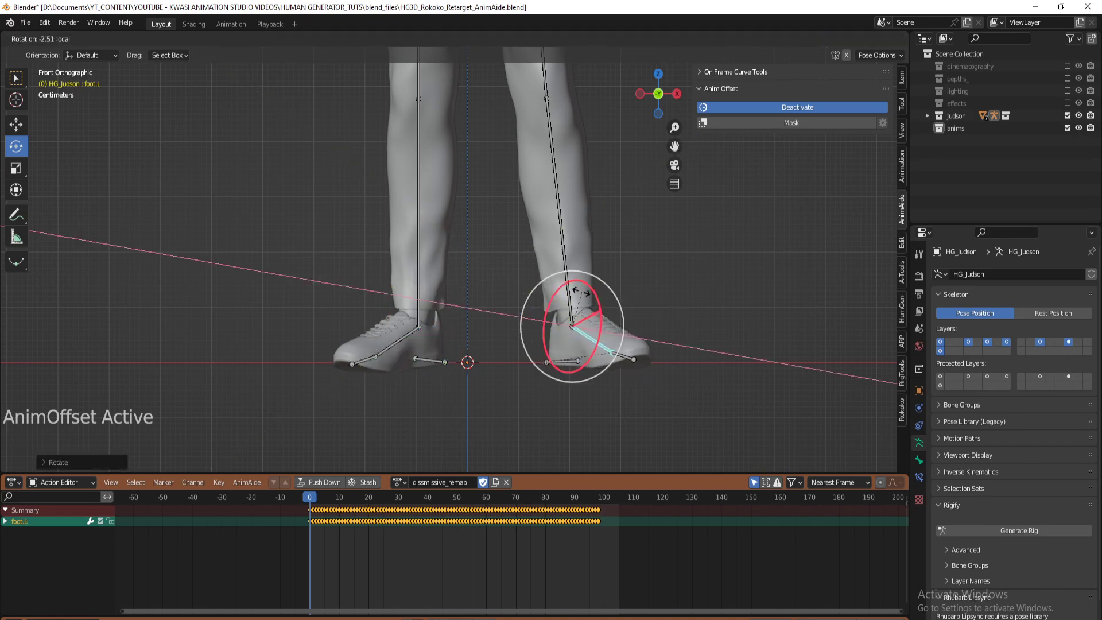
Try to move the spine bone vertically along global Z to adjust the body's height above the ground
drag(476, 140, 480, 147)
scroll(488, 190, down, 6)
click(467, 153)
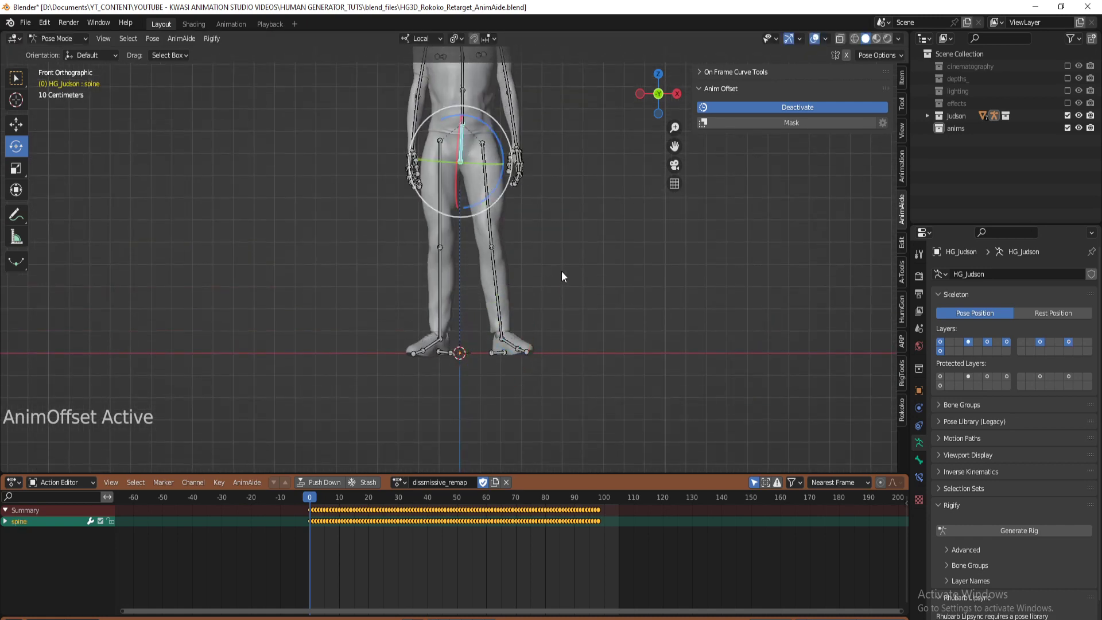
scroll(568, 280, up, 1)
key(g)
key(z)
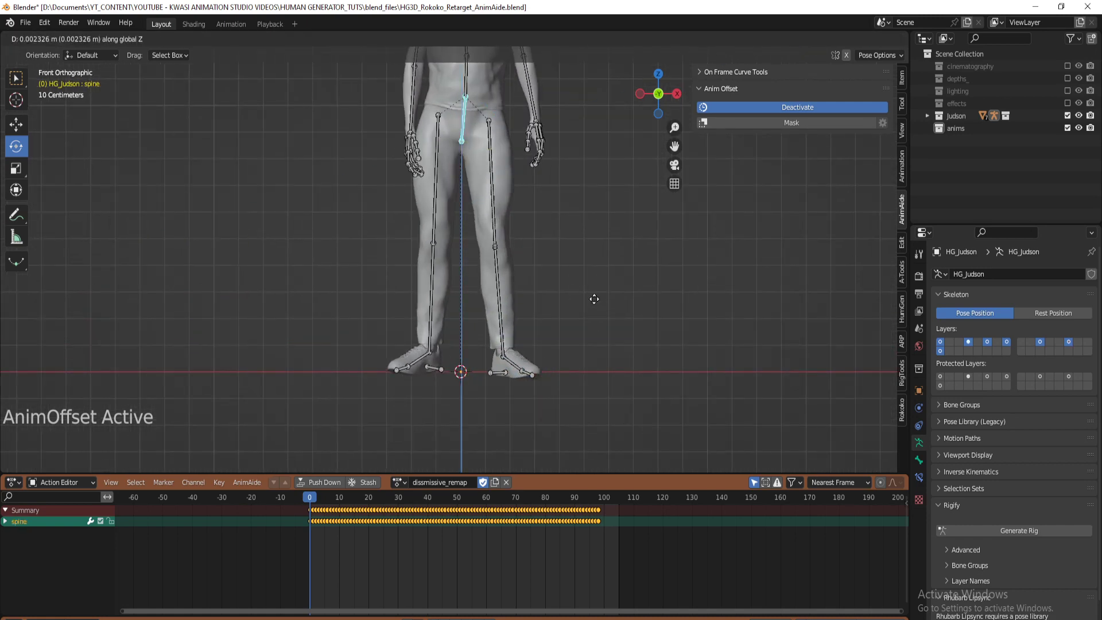
key(Escape)
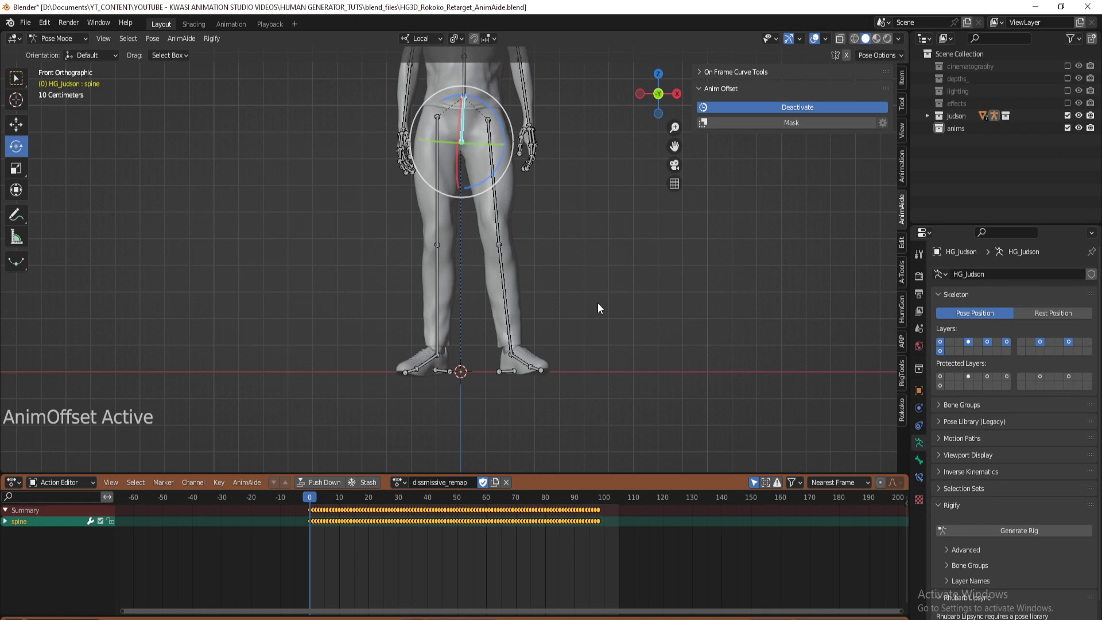
Try to shift the spine bone freely sideways in the front view with Anim Offset active
key(ctrl+Tab)
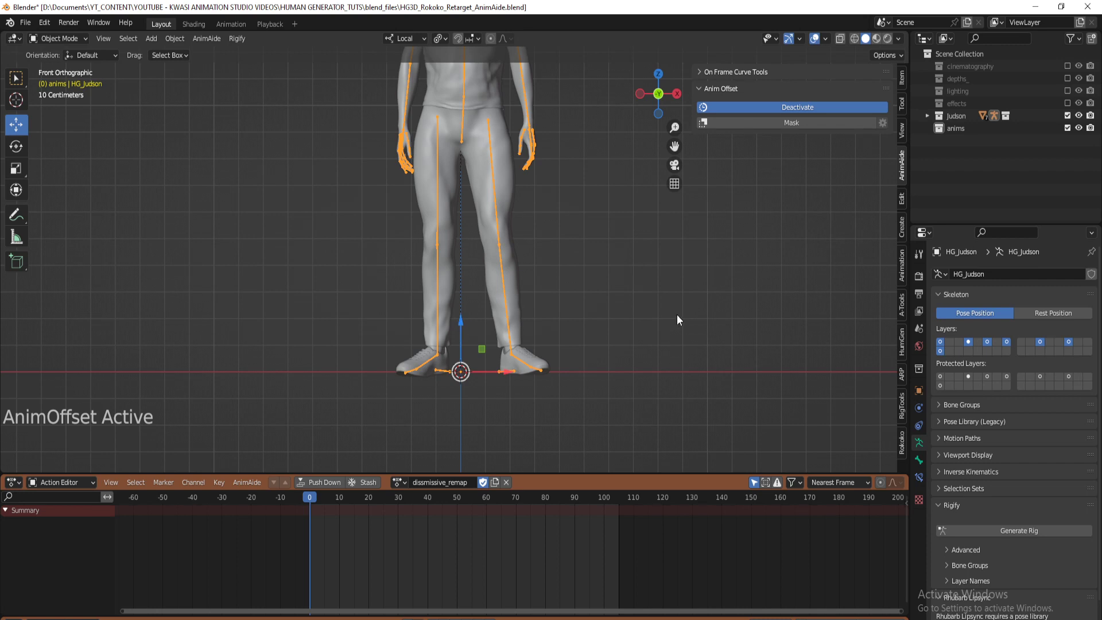
key(ctrl+Tab)
click(464, 122)
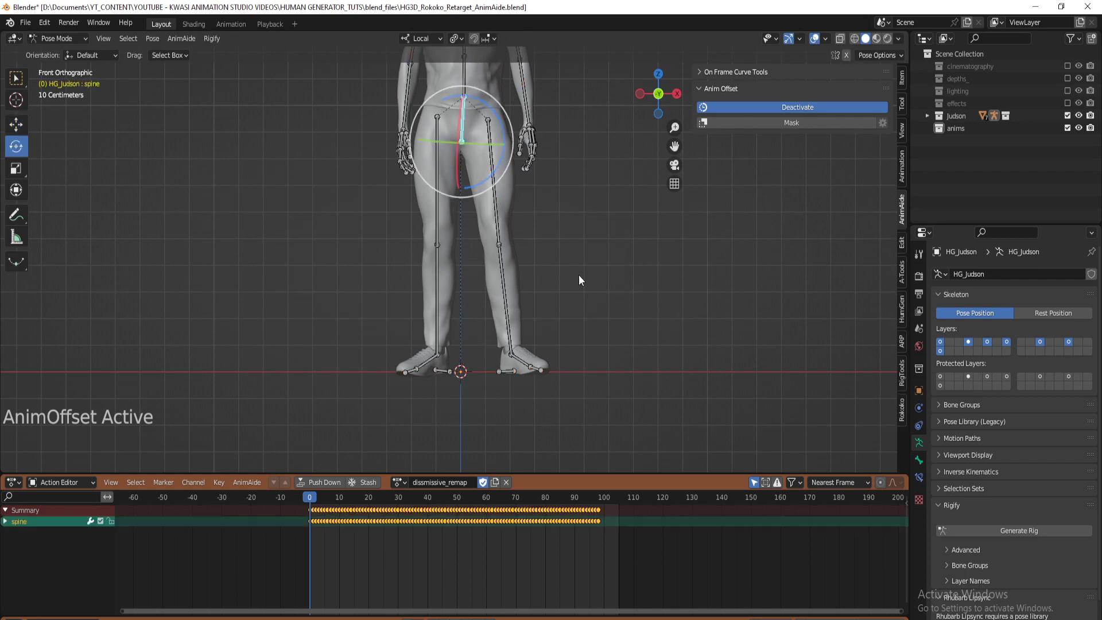
mouse_move(589, 328)
shift+middle_down()
mouse_move(598, 226)
mouse_move(590, 386)
mouse_move(593, 322)
shift+middle_up()
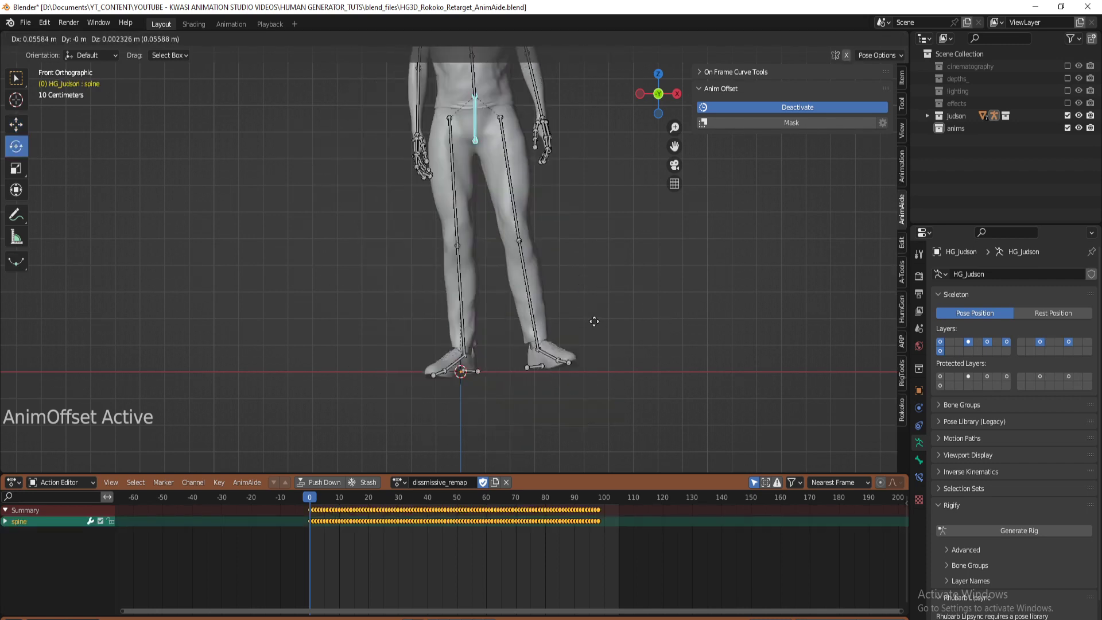
scroll(582, 277, down, 2)
key(g)
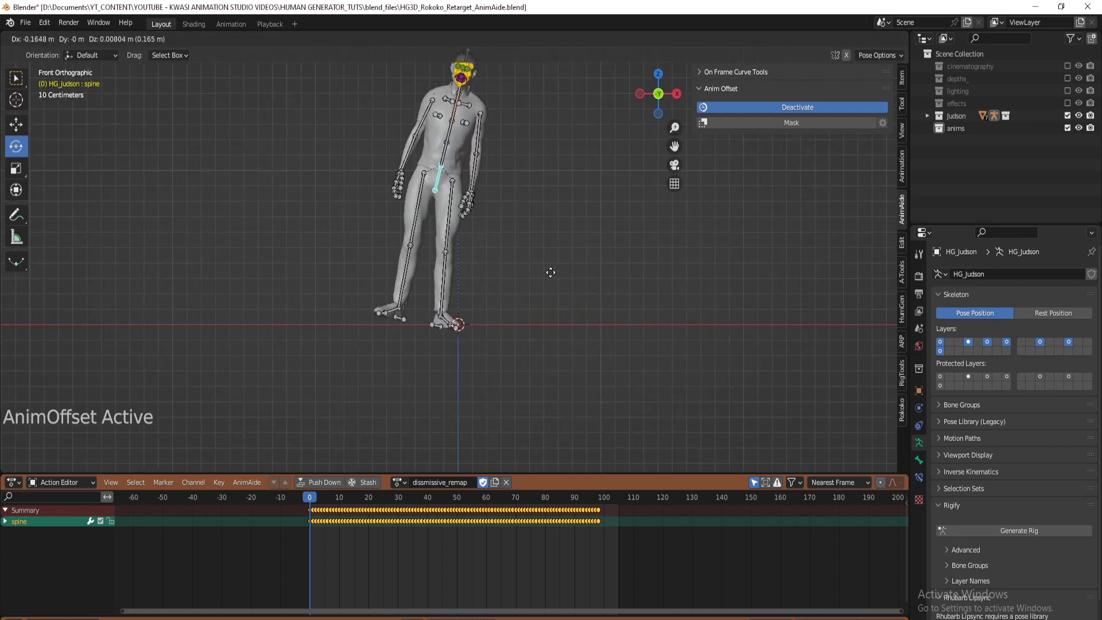
key(Escape)
scroll(579, 271, up, 3)
Return HG_Judson to Object Mode, save the file and deactivate Anim Offset
key(ctrl+Tab)
mouse_move(578, 272)
middle_down()
mouse_move(631, 277)
mouse_move(591, 283)
middle_up()
key(ctrl+s)
middle_drag(604, 303, 542, 309)
scroll(542, 310, up, 3)
click(775, 108)
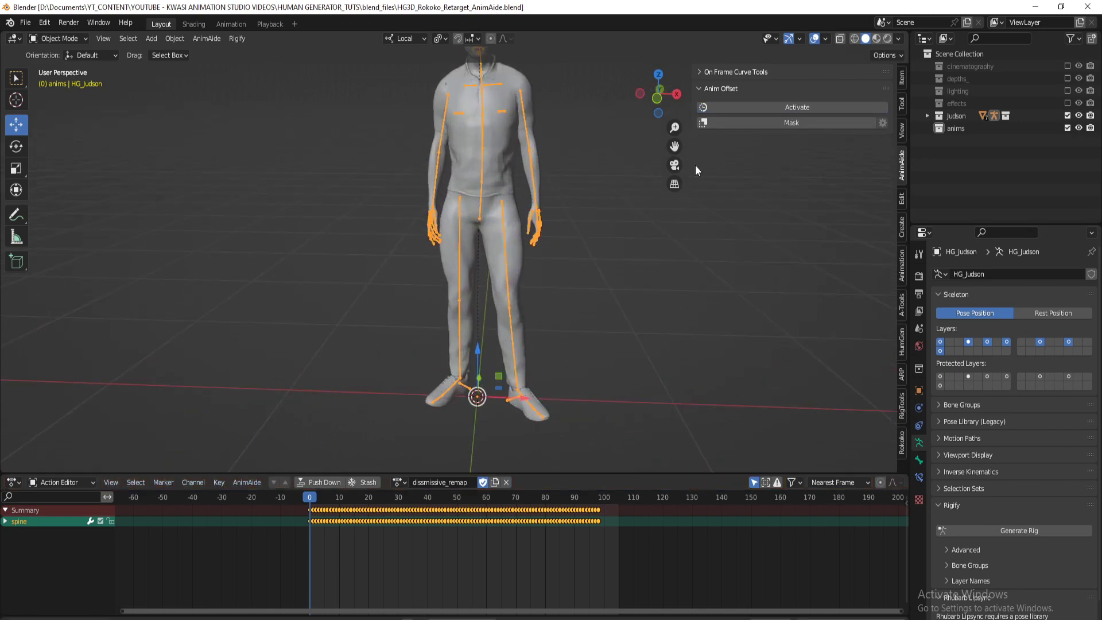
Hide the viewport overlays and play the dissmissive_remap animation to check it from several angles, ending back on frame 0
middle_drag(694, 165, 569, 298)
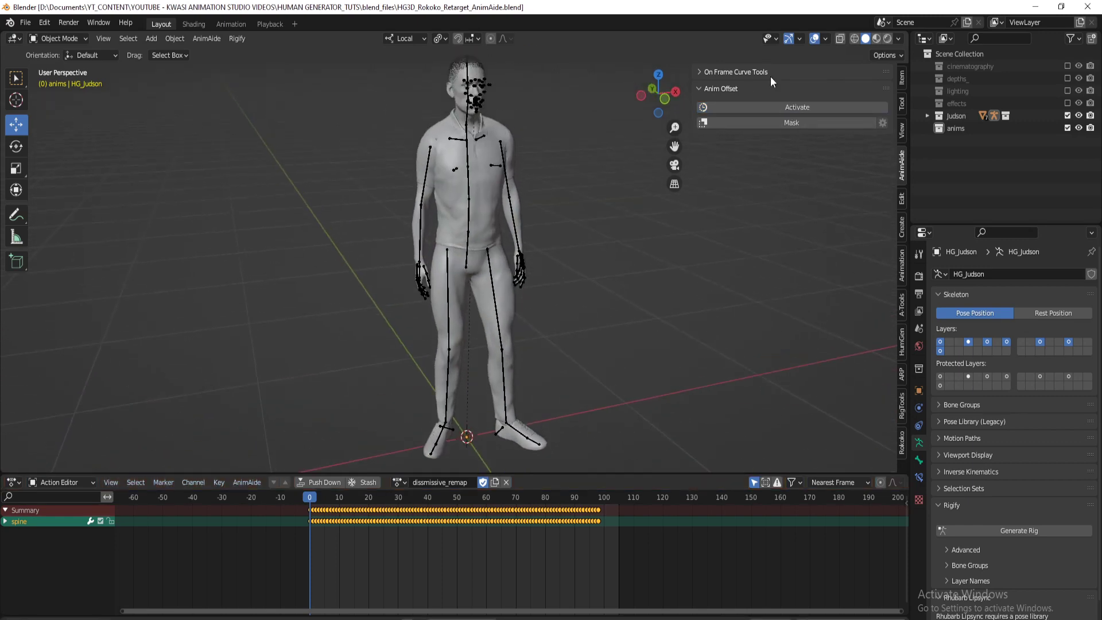
click(815, 38)
middle_drag(536, 215, 561, 246)
key(space)
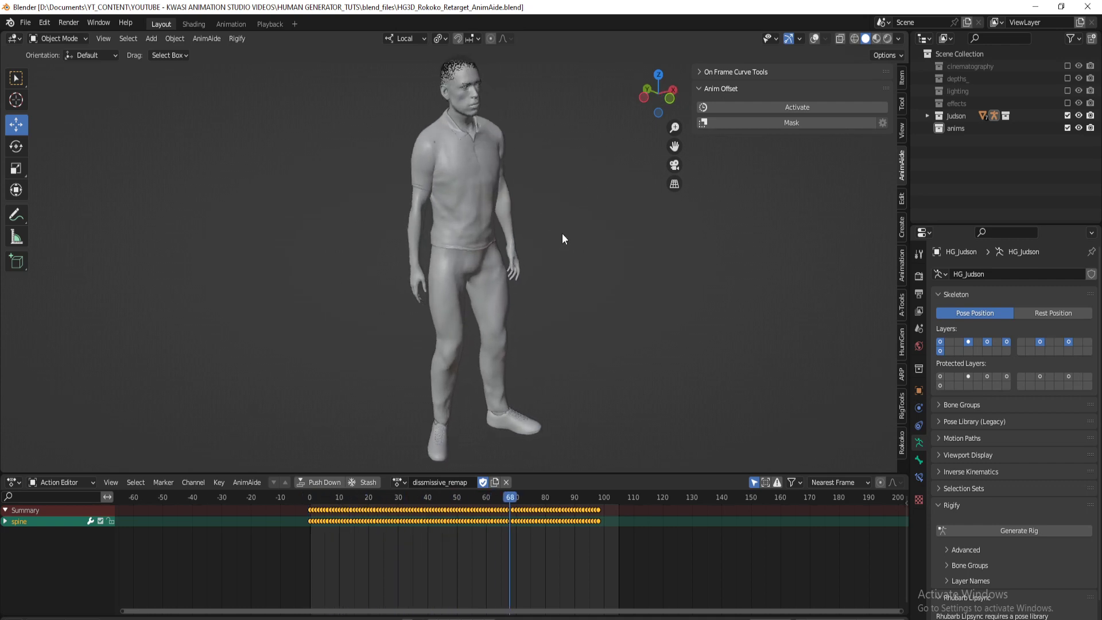
middle_drag(594, 271, 575, 300)
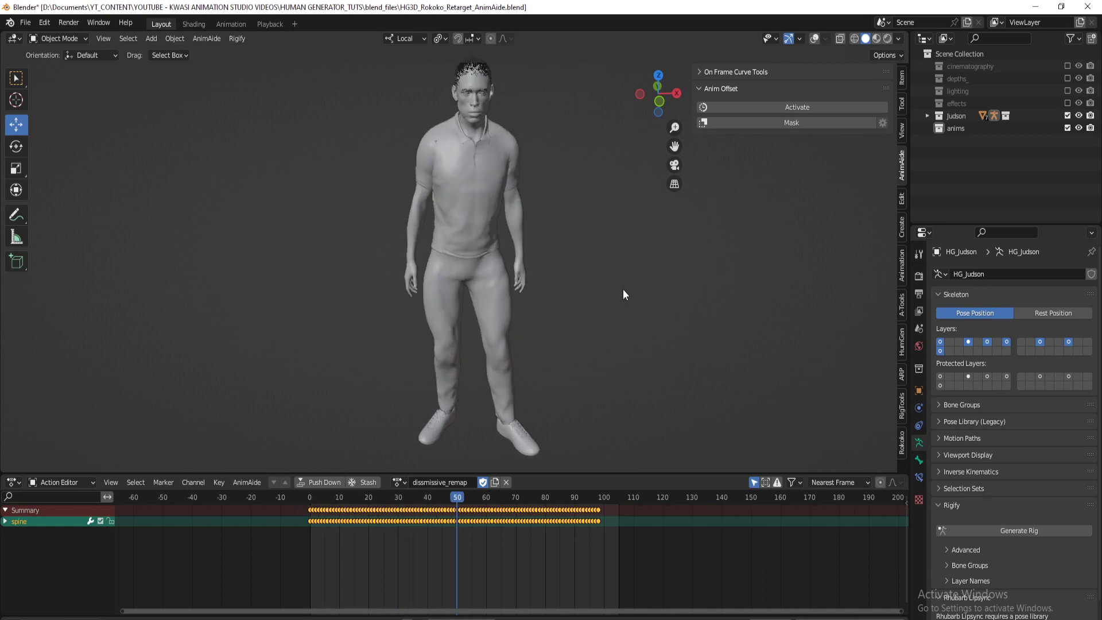
key(Escape)
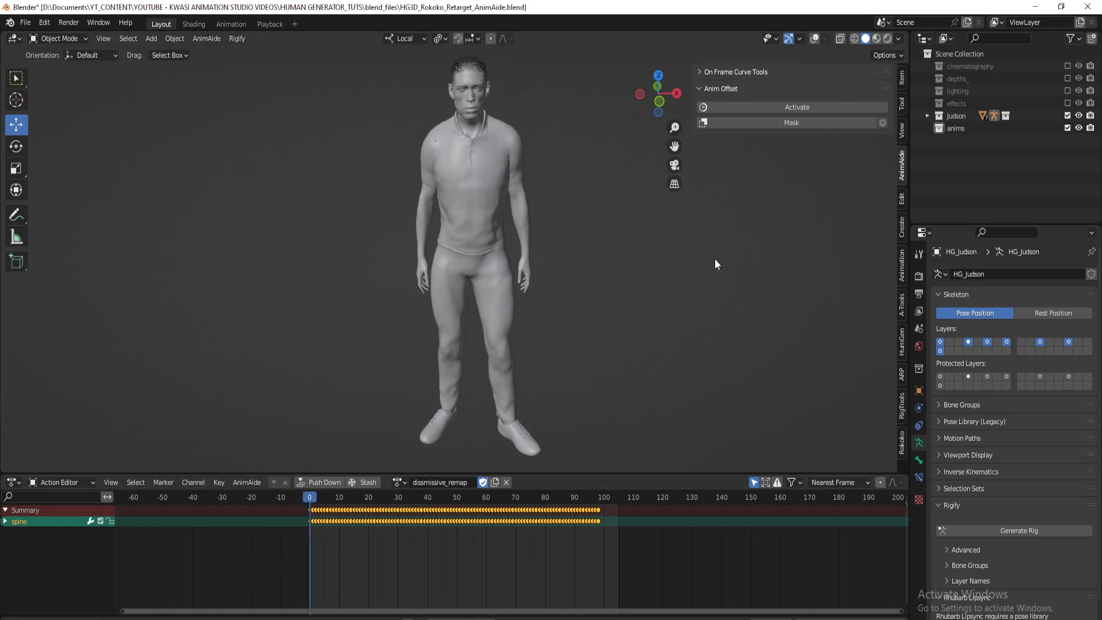